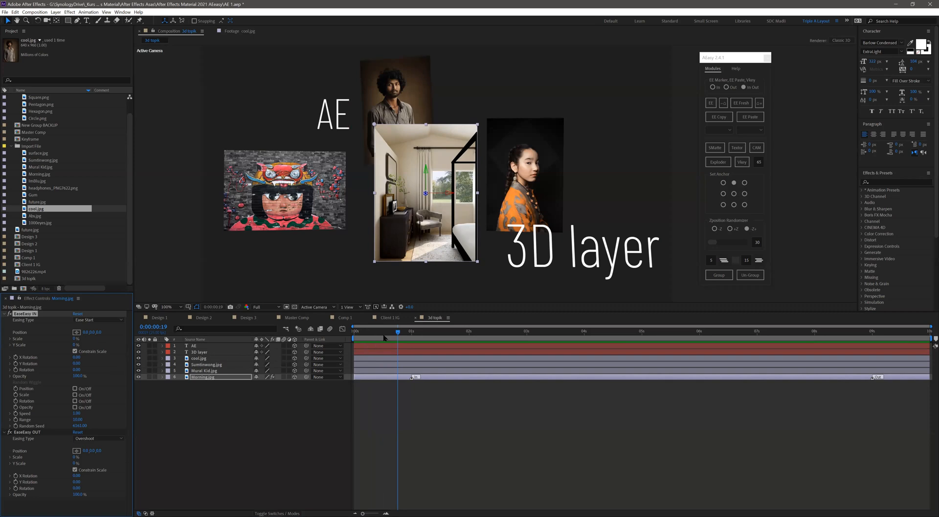
- Move the current time to 0:00:01:00 and slightly reposition the mural image and the AE text in the composition
{"action": "left_click_drag", "start_coordinate": [384, 336], "coordinate": [411, 336]}
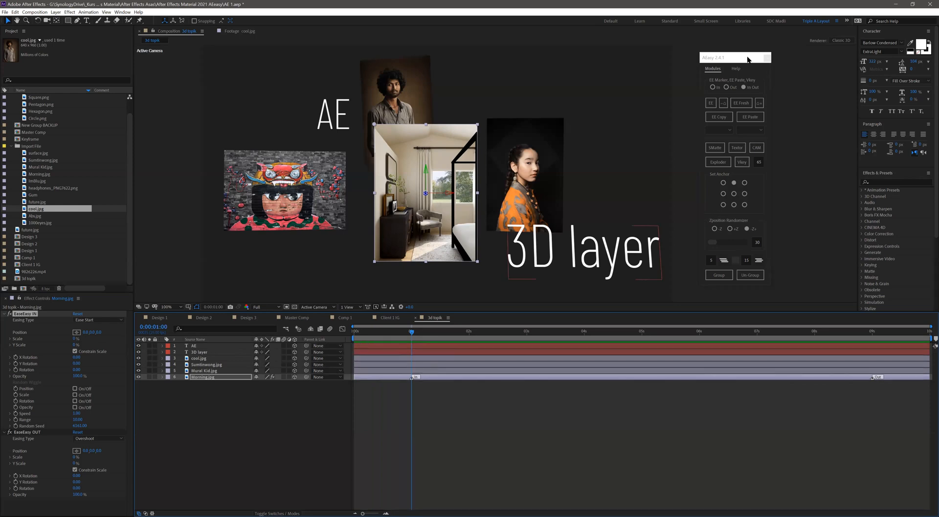
{"action": "left_click_drag", "start_coordinate": [728, 58], "coordinate": [716, 57]}
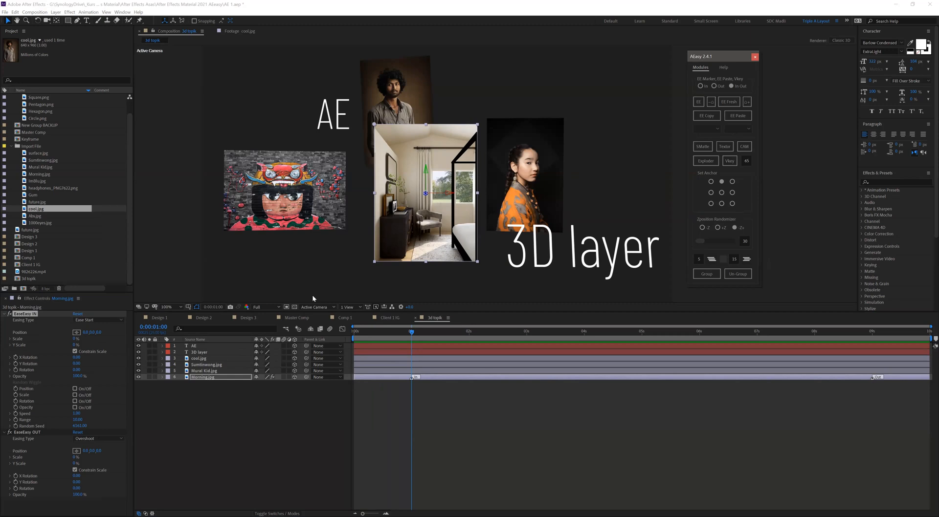
{"action": "left_click", "coordinate": [287, 193]}
{"action": "left_click_drag", "start_coordinate": [288, 193], "coordinate": [314, 163]}
{"action": "left_click", "coordinate": [331, 124]}
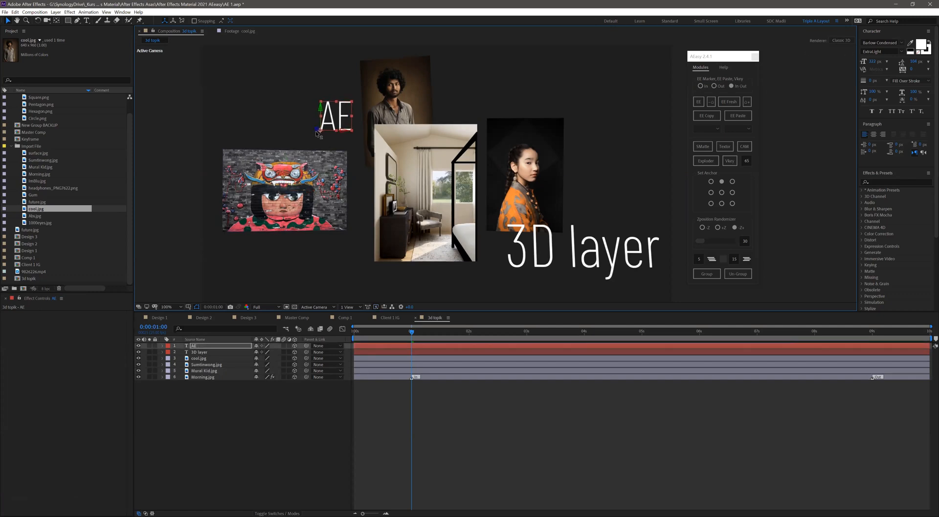
- Select the cool.jpg layer and switch the composition to the Top view to show how the layers are spread in depth
{"action": "left_click", "coordinate": [395, 111]}
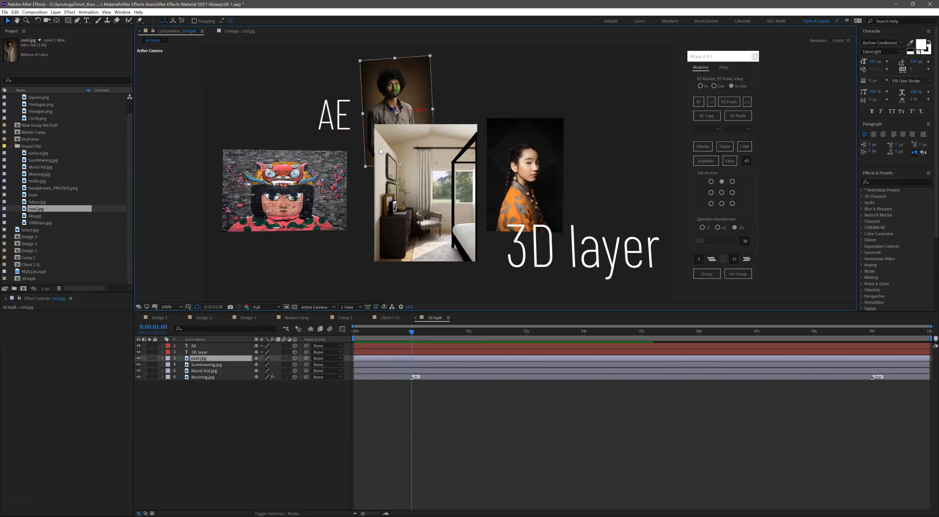
{"action": "left_click", "coordinate": [315, 307]}
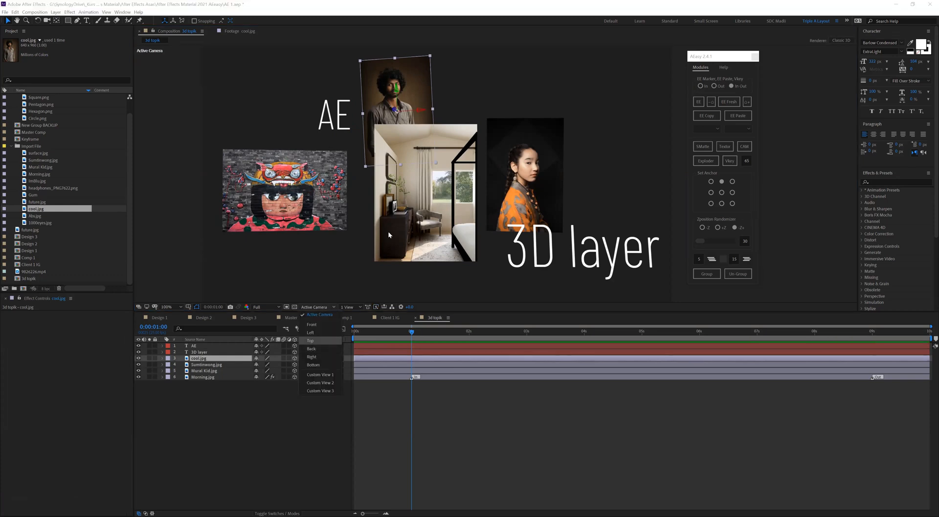
{"action": "left_click", "coordinate": [310, 341]}
{"action": "scroll", "coordinate": [482, 187], "scroll_direction": "up", "scroll_amount": 2}
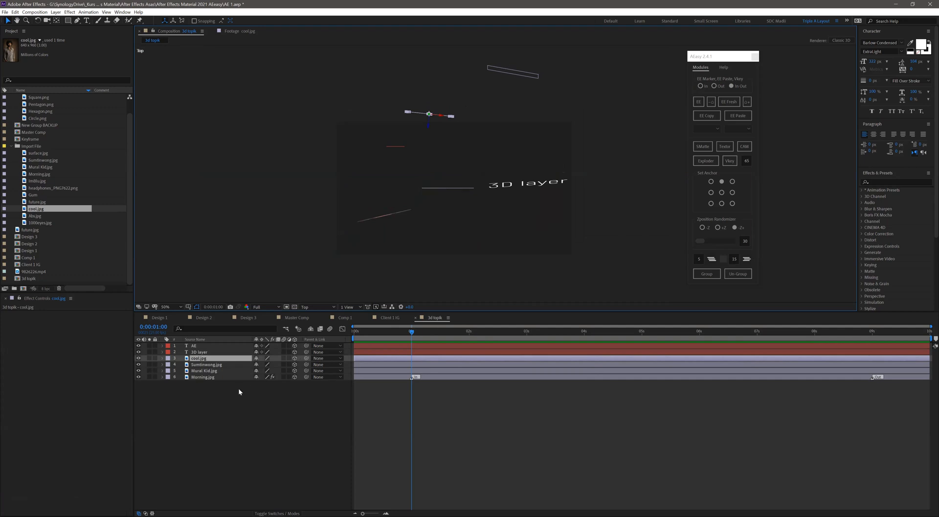
- Select all six layers and randomize their Z positions several times with AEasy's -Z+ option
{"action": "key", "text": "ctrl+a"}
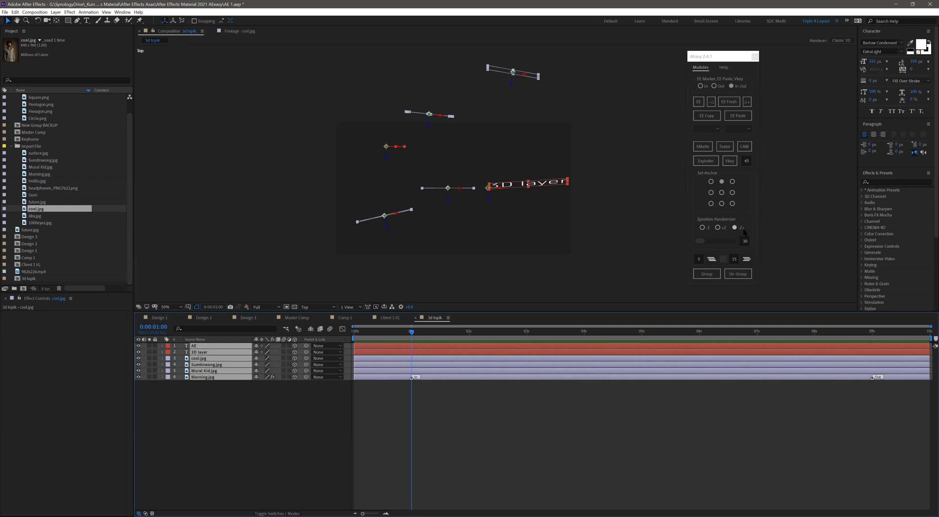
{"action": "left_click", "coordinate": [702, 241]}
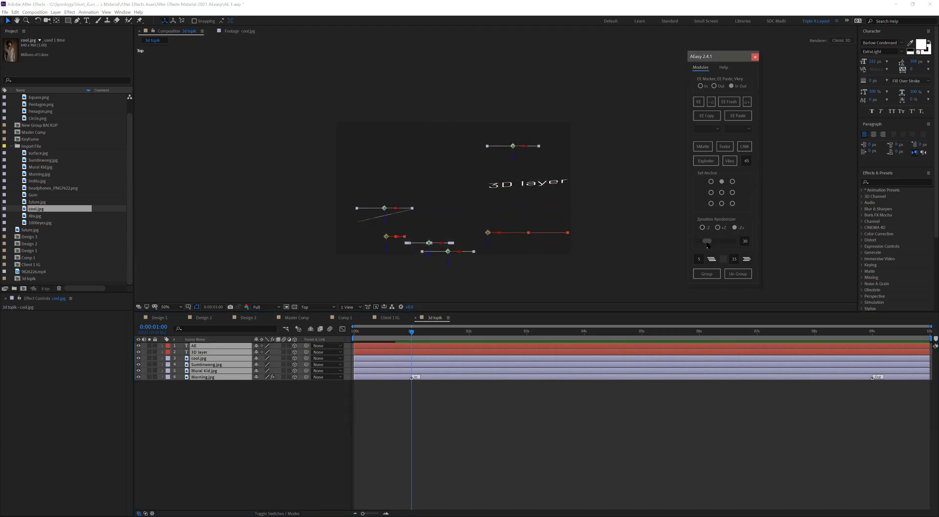
{"action": "left_click_drag", "start_coordinate": [700, 243], "coordinate": [709, 242]}
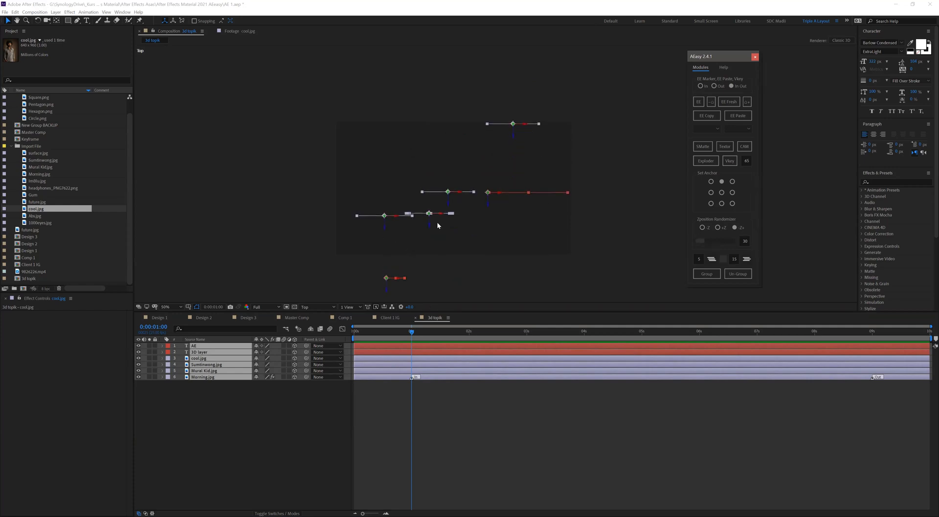
{"action": "left_click_drag", "start_coordinate": [701, 240], "coordinate": [710, 243]}
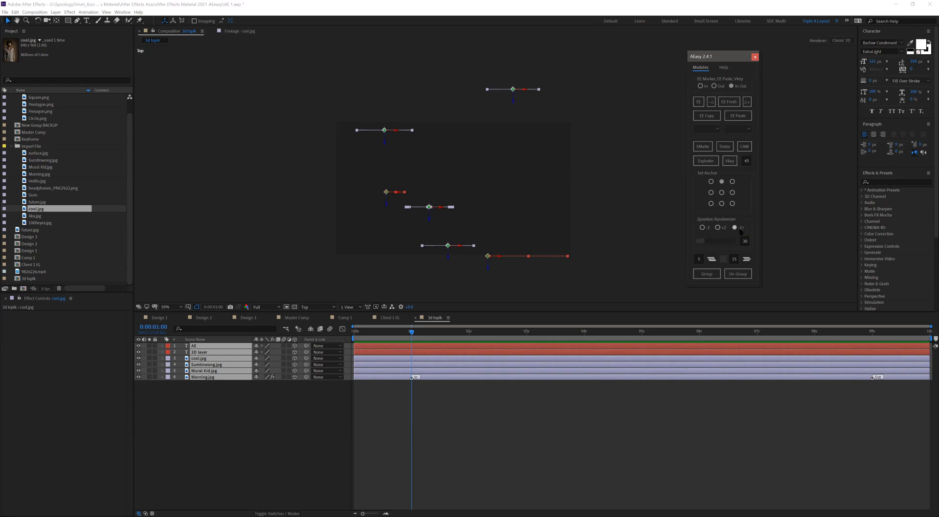
- Randomize the Z positions of all selected layers with the +Z option and again with the -Z option
{"action": "left_click", "coordinate": [717, 228]}
{"action": "mouse_move", "coordinate": [701, 241]}
{"action": "left_mouse_down"}
{"action": "mouse_move", "coordinate": [714, 242]}
{"action": "mouse_move", "coordinate": [697, 240]}
{"action": "left_mouse_up"}
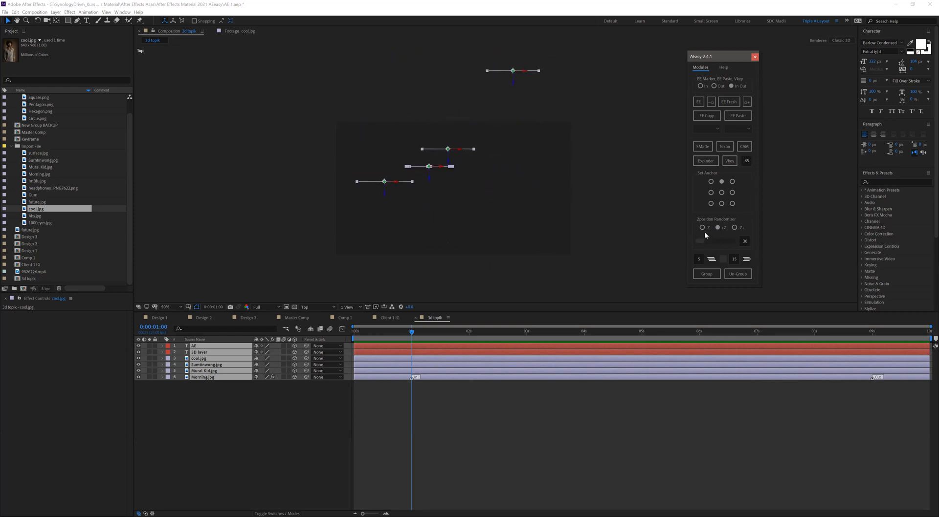
{"action": "left_click_drag", "start_coordinate": [701, 241], "coordinate": [699, 241]}
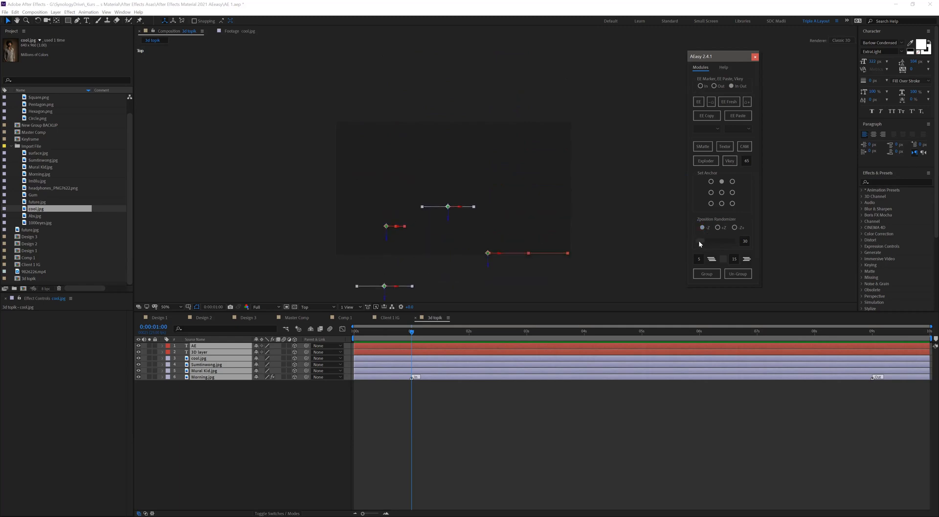
- Orbit the layers in Custom View 1 and randomize their Z positions with the -Z and +Z options
{"action": "left_click", "coordinate": [321, 307]}
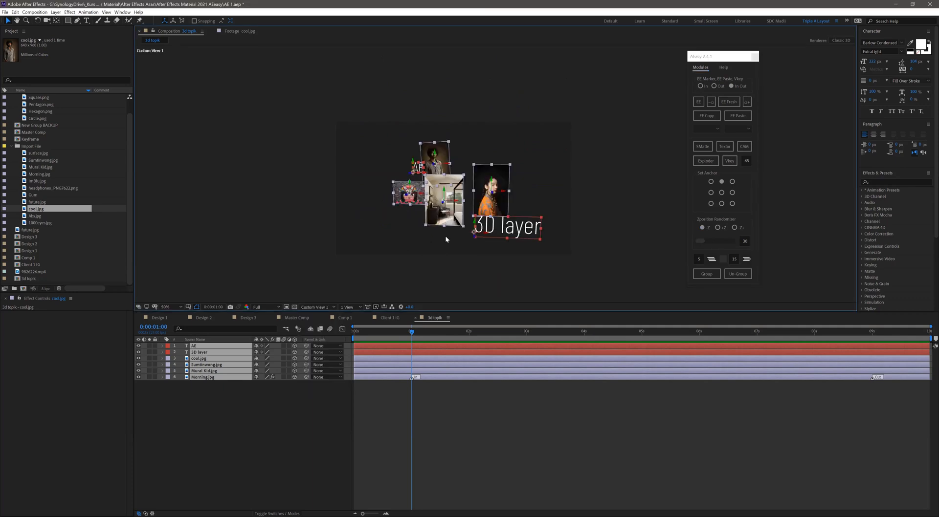
{"action": "key", "text": "c"}
{"action": "left_click_drag", "start_coordinate": [445, 229], "coordinate": [514, 233]}
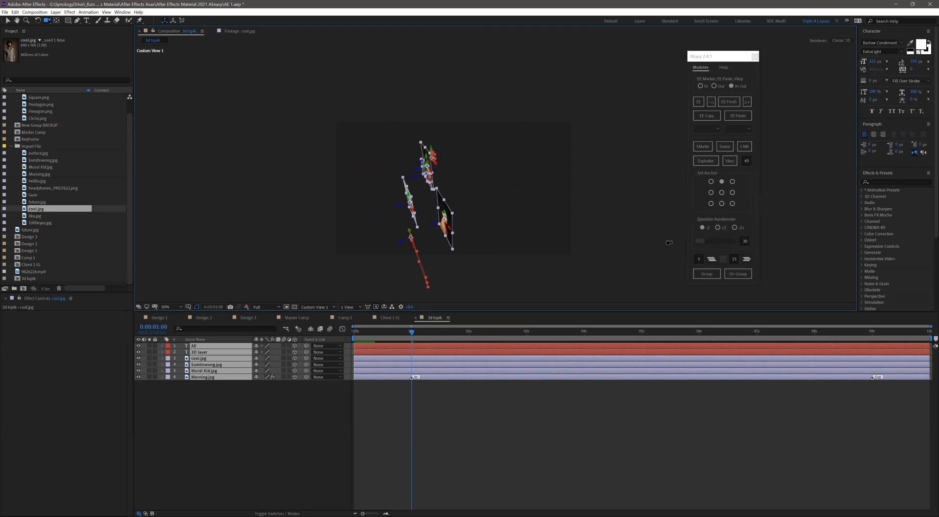
{"action": "left_click", "coordinate": [699, 242]}
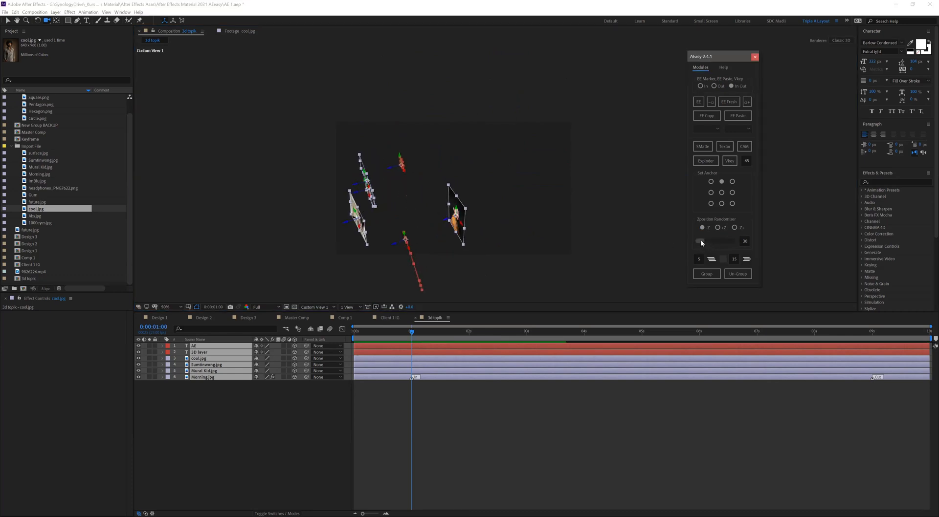
{"action": "mouse_move", "coordinate": [709, 241]}
{"action": "left_mouse_down"}
{"action": "mouse_move", "coordinate": [718, 243]}
{"action": "mouse_move", "coordinate": [705, 243]}
{"action": "left_mouse_up"}
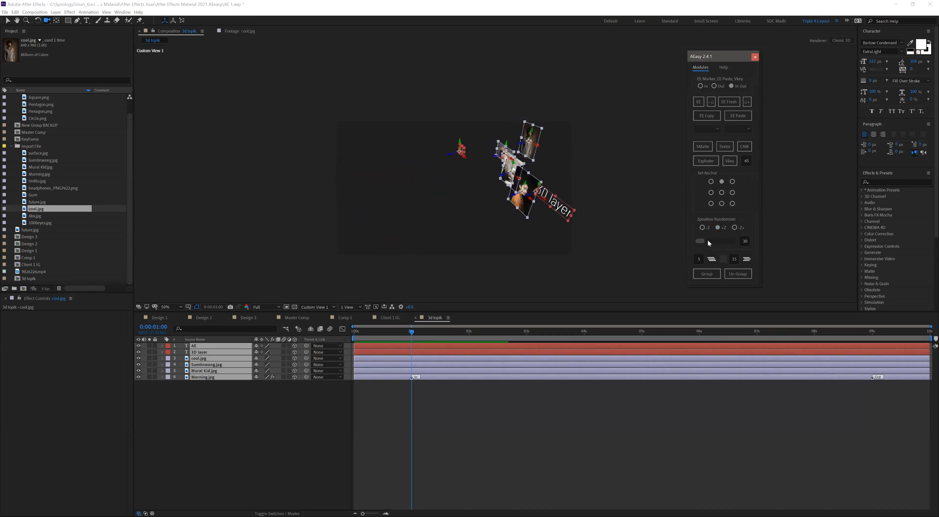
{"action": "left_click", "coordinate": [712, 241]}
- Switch the Z position randomizer to -Z+ and rescatter all selected layers in both depth directions
{"action": "left_click", "coordinate": [734, 227]}
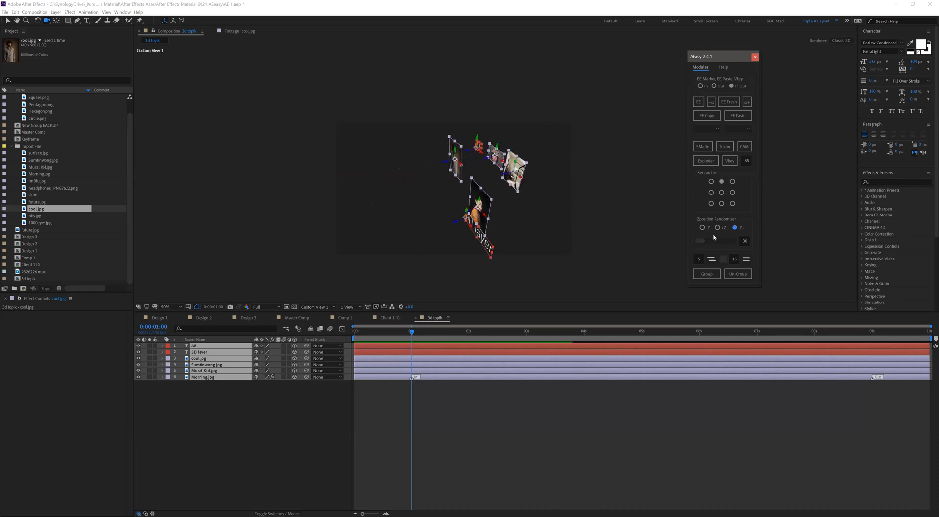
{"action": "left_click_drag", "start_coordinate": [702, 240], "coordinate": [714, 238]}
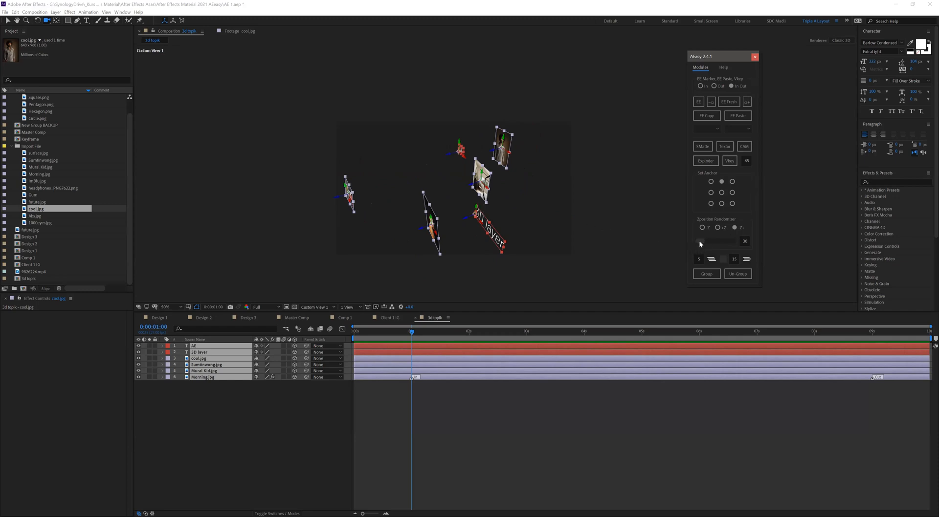
{"action": "left_click_drag", "start_coordinate": [706, 241], "coordinate": [732, 242]}
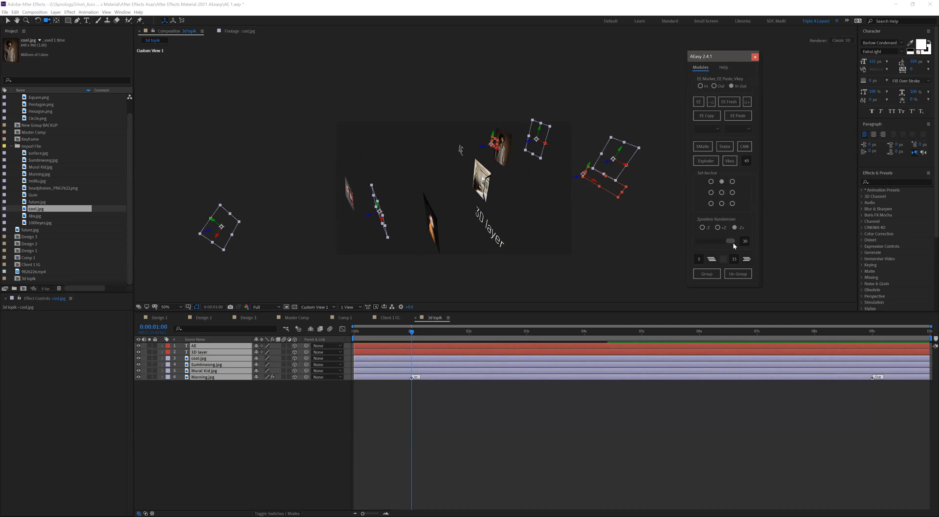
{"action": "left_click_drag", "start_coordinate": [729, 248], "coordinate": [668, 212]}
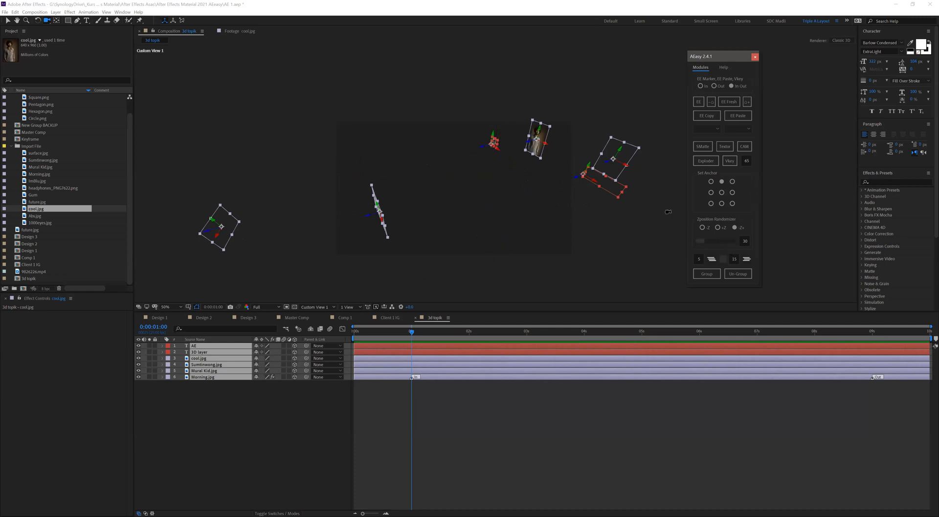
- Return to the Active Camera view and randomize all layers' Z positions again with the -Z+ option
{"action": "key", "text": "F12"}
{"action": "left_click_drag", "start_coordinate": [700, 241], "coordinate": [721, 243]}
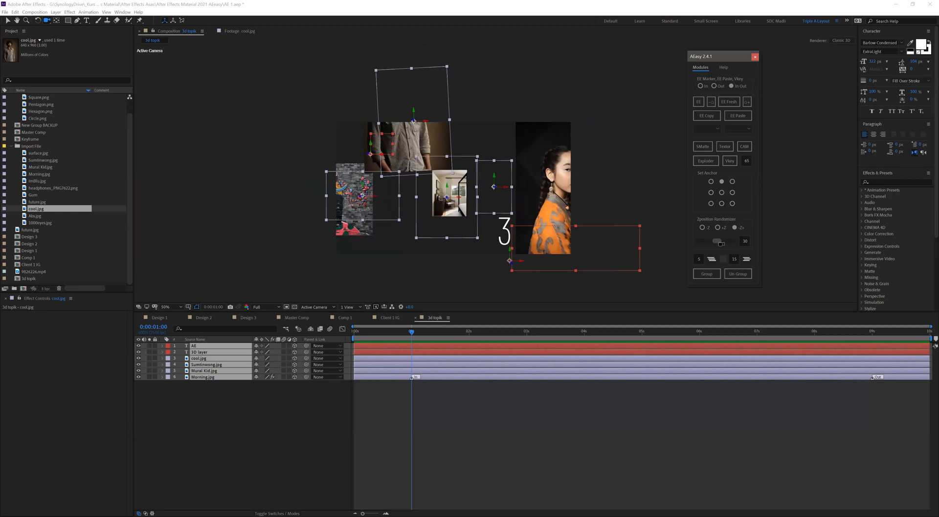
{"action": "left_click_drag", "start_coordinate": [721, 243], "coordinate": [722, 243]}
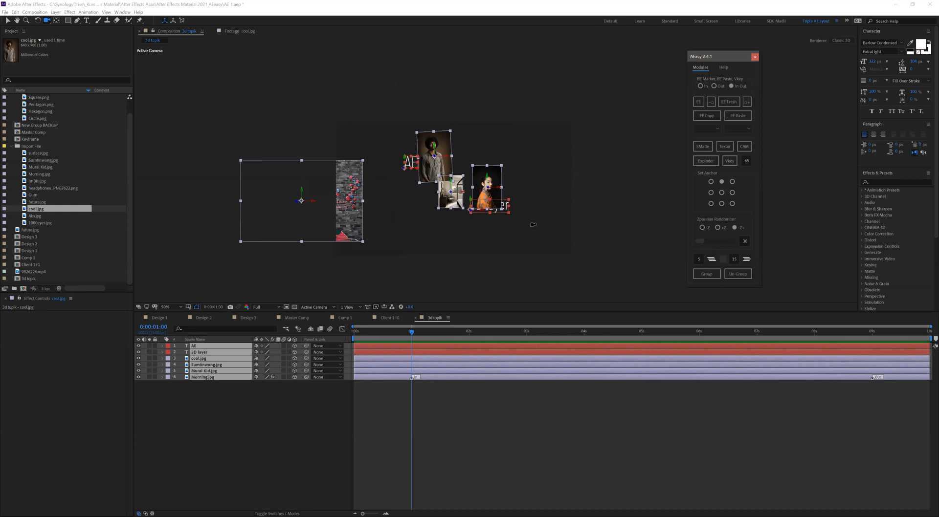
{"action": "mouse_move", "coordinate": [700, 241]}
{"action": "left_mouse_down"}
{"action": "mouse_move", "coordinate": [779, 221]}
{"action": "mouse_move", "coordinate": [651, 248]}
{"action": "mouse_move", "coordinate": [690, 255]}
{"action": "left_mouse_up"}
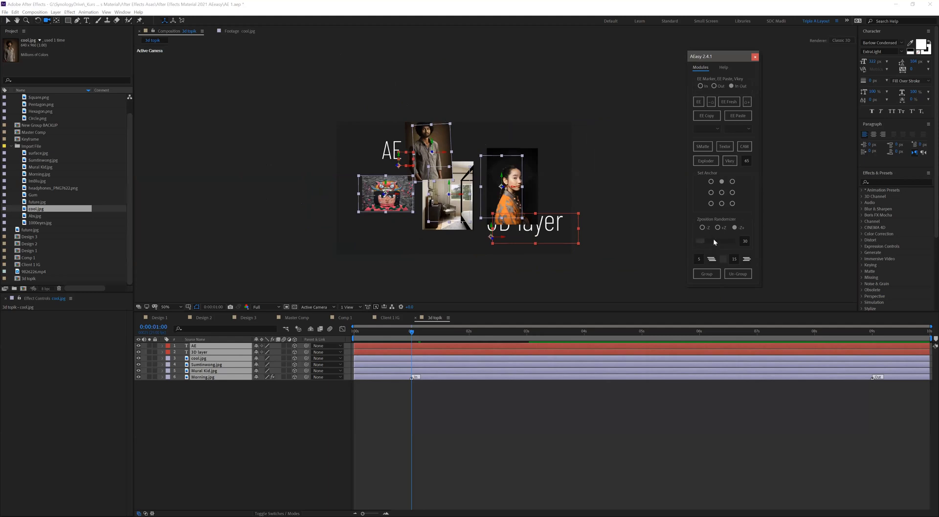
- Select only the two portrait photos and the bedroom image, and randomize their Z positions using the +Z option
{"action": "left_click", "coordinate": [587, 421]}
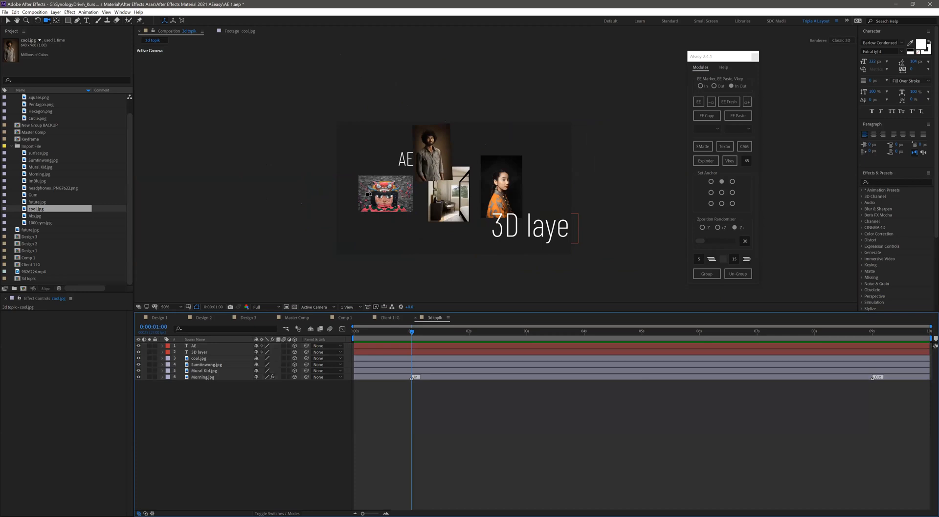
{"action": "left_click", "coordinate": [8, 20]}
{"action": "left_click_drag", "start_coordinate": [493, 236], "coordinate": [302, 279]}
{"action": "left_click", "coordinate": [386, 196]}
{"action": "key", "text": "Return"}
{"action": "key", "text": "ctrl+z"}
{"action": "key", "text": "ctrl+z"}
{"action": "key", "text": "ctrl+z"}
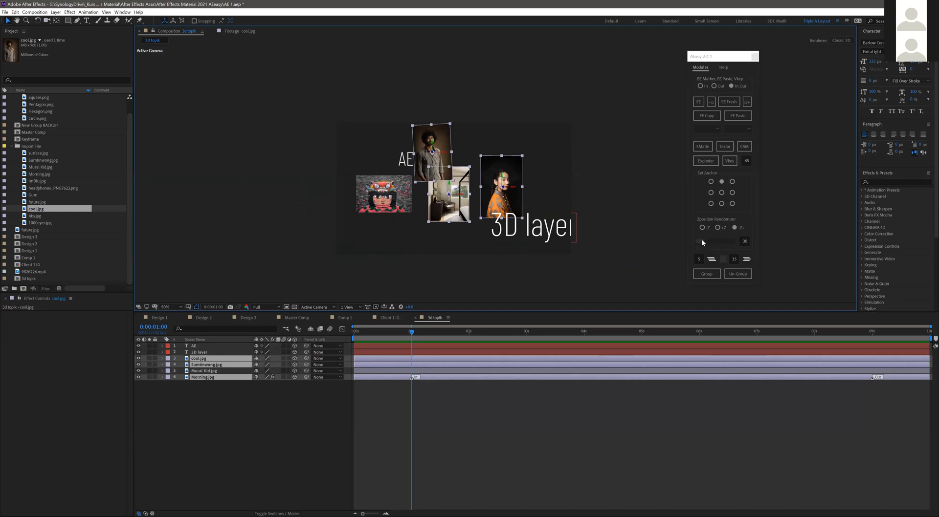
{"action": "left_click_drag", "start_coordinate": [705, 239], "coordinate": [718, 242]}
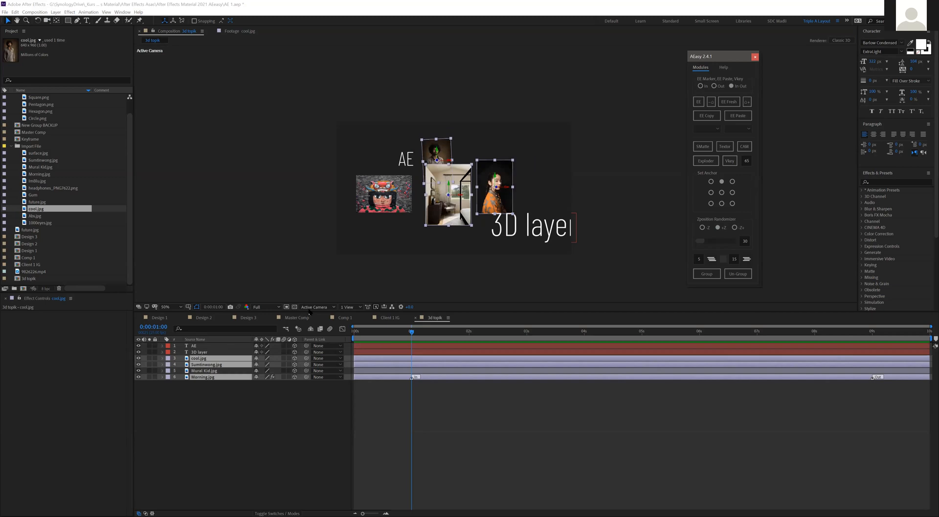
- Switch to Custom View 1 and randomize the Z positions of the two portraits and the bedroom image with the +Z option
{"action": "left_click", "coordinate": [321, 389]}
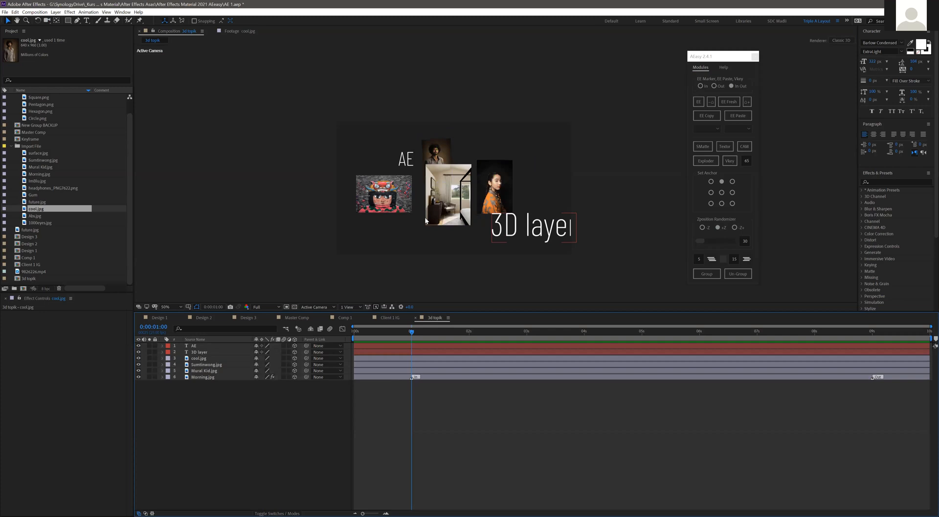
{"action": "left_click", "coordinate": [314, 307]}
{"action": "left_click", "coordinate": [313, 360]}
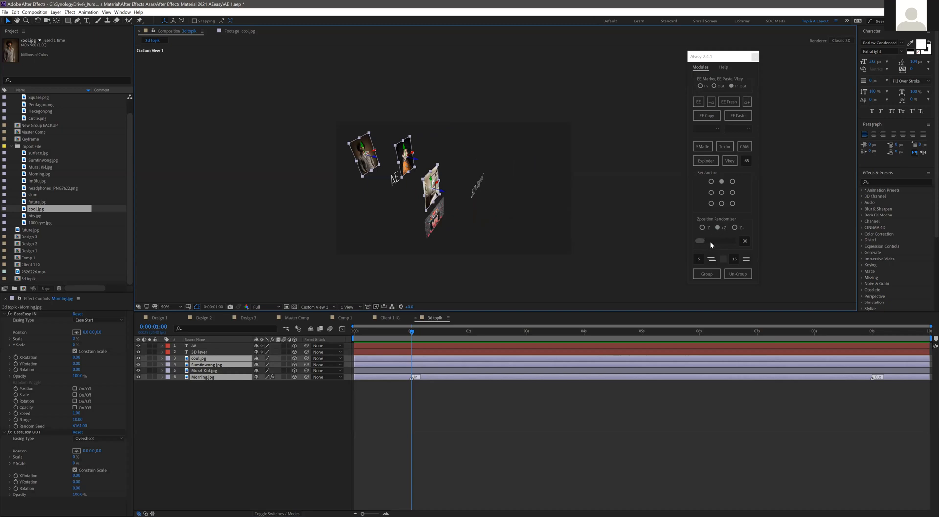
{"action": "mouse_move", "coordinate": [702, 241]}
{"action": "left_mouse_down"}
{"action": "mouse_move", "coordinate": [717, 244]}
{"action": "mouse_move", "coordinate": [701, 242]}
{"action": "left_mouse_up"}
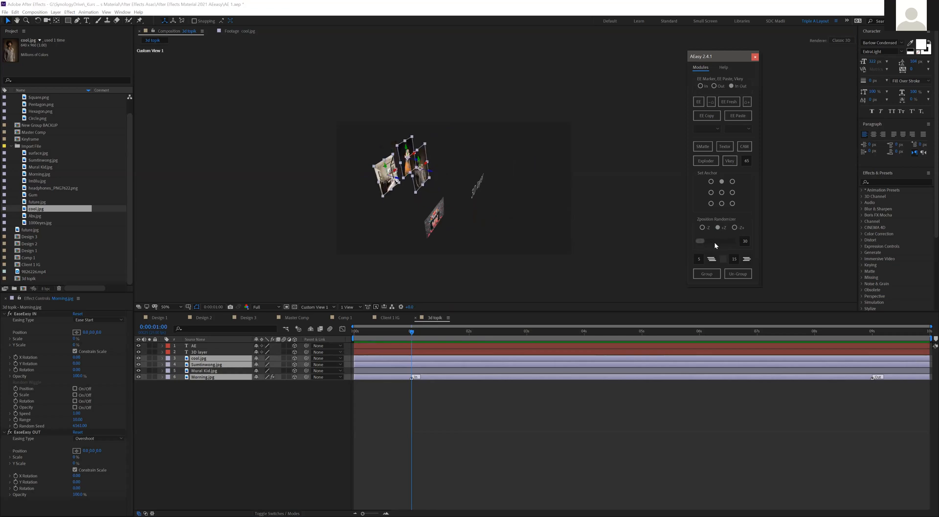
{"action": "left_click", "coordinate": [724, 244]}
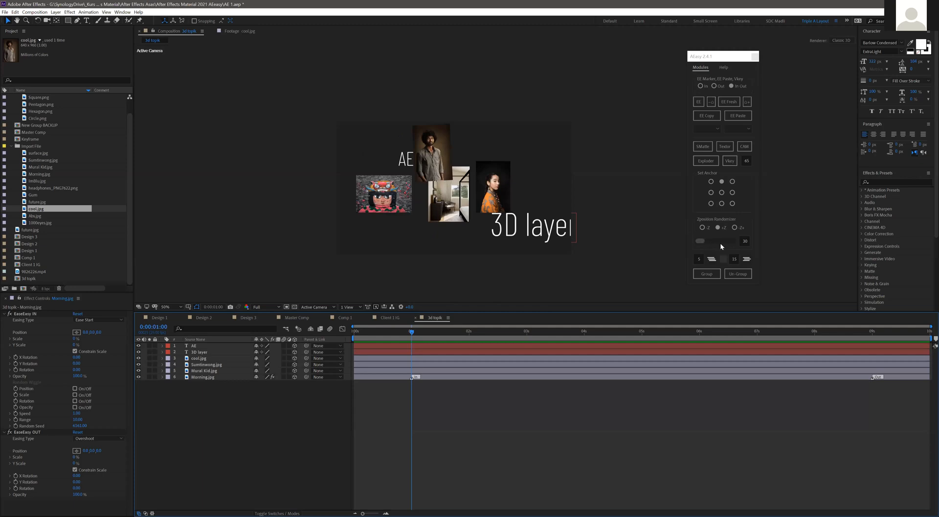
- Randomize the Z positions of all layers with the +Z option in Custom View 1 and orbit to a side-on view
{"action": "key", "text": "ctrl+z"}
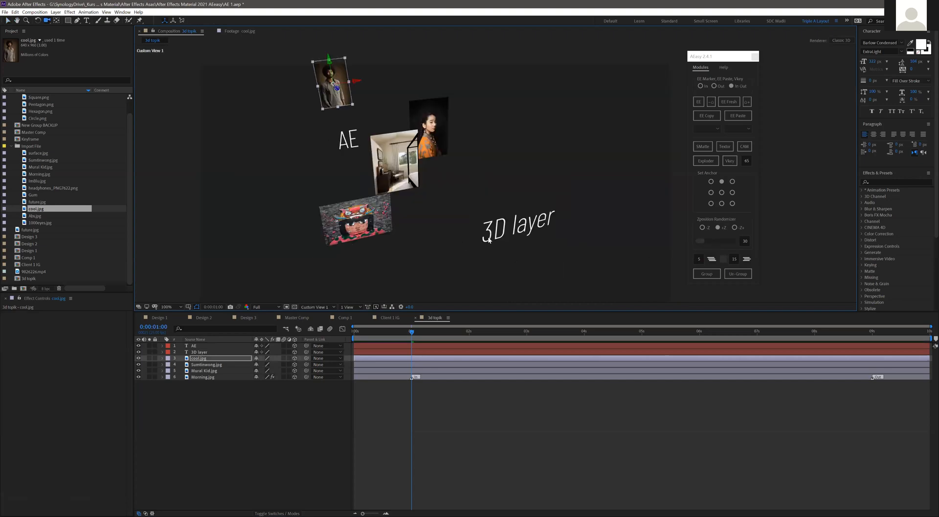
{"action": "left_click_drag", "start_coordinate": [700, 241], "coordinate": [718, 242]}
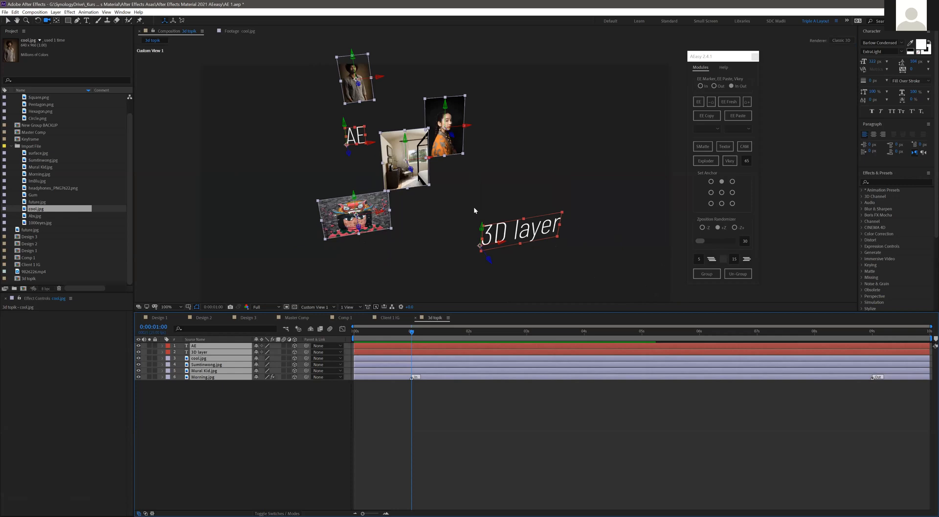
{"action": "left_click_drag", "start_coordinate": [474, 208], "coordinate": [467, 233]}
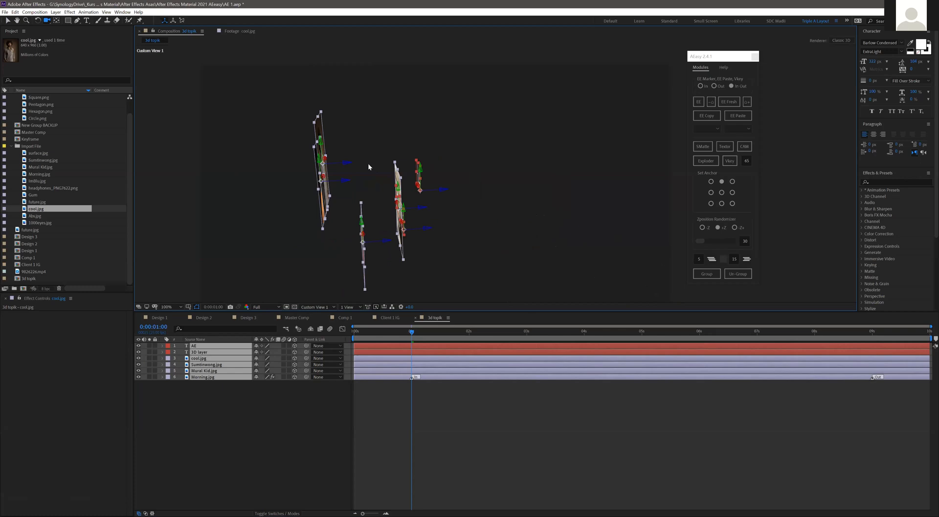
- Undo the last layer changes and return to the Active Camera view
{"action": "key", "text": "ctrl+z"}
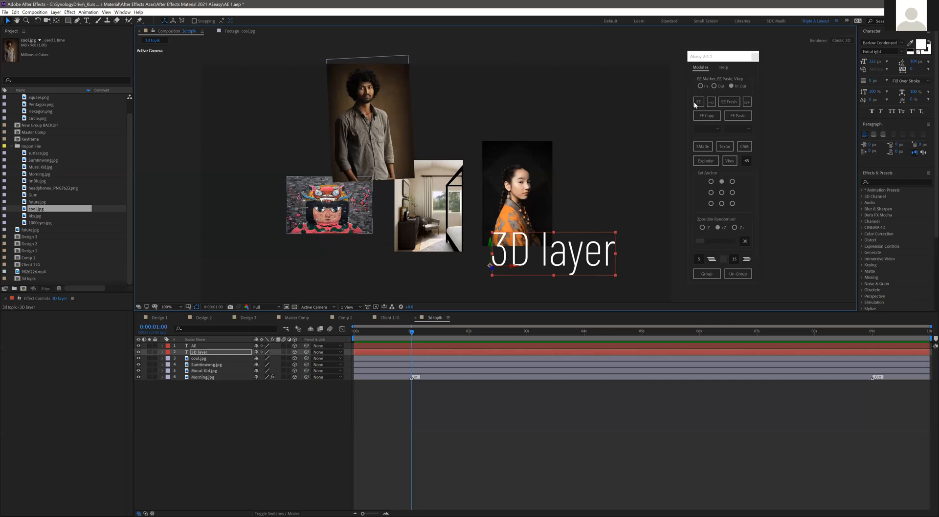
{"action": "key", "text": "ctrl+z"}
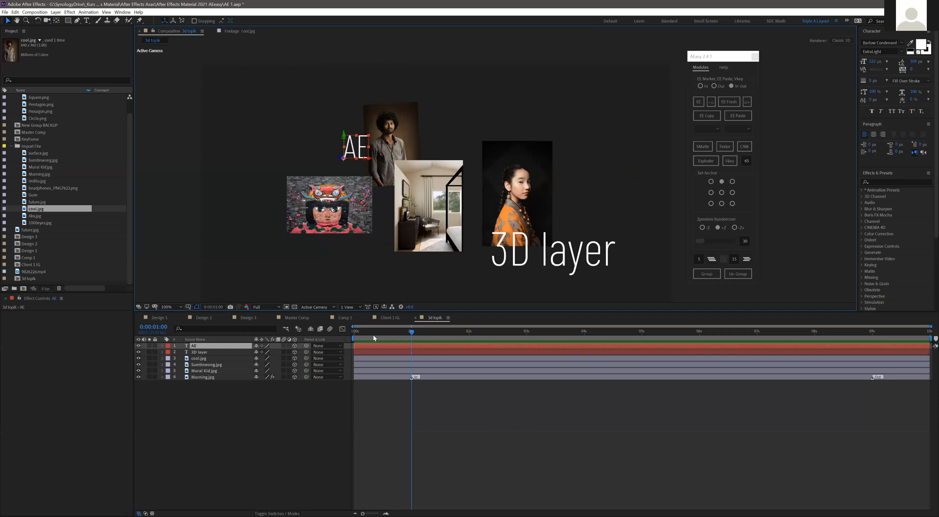
{"action": "key", "text": "ctrl+a"}
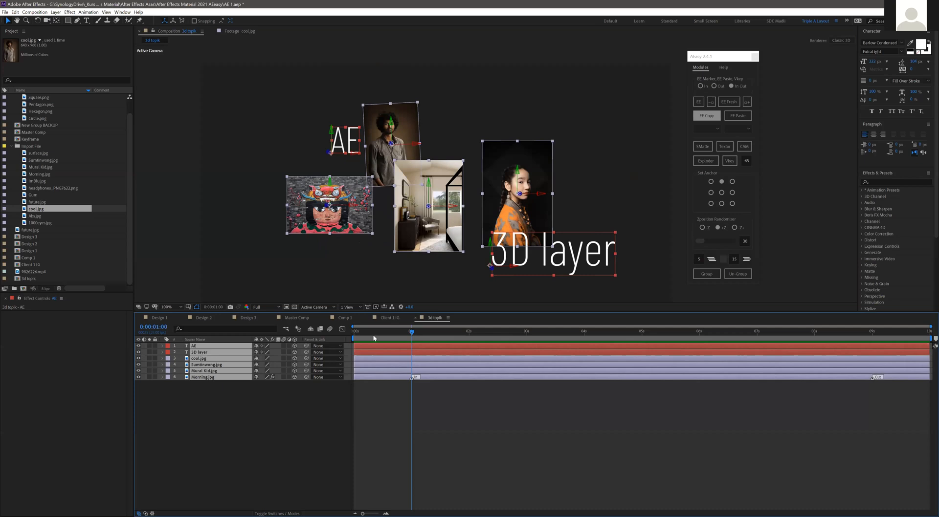
{"action": "key", "text": "ctrl+shift+a"}
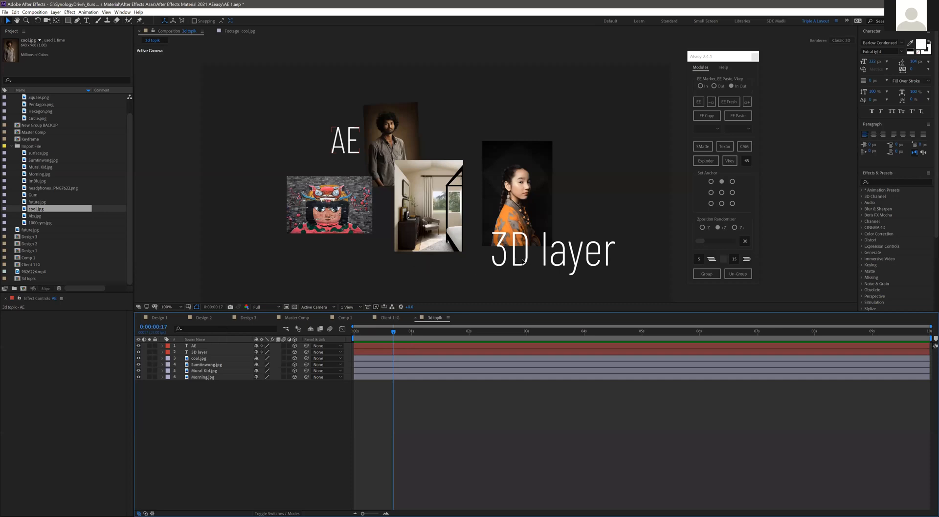
{"action": "key", "text": "space"}
- Undo the trial moves of the "3D layer" text and shift it slightly toward the camera
{"action": "left_click", "coordinate": [483, 266]}
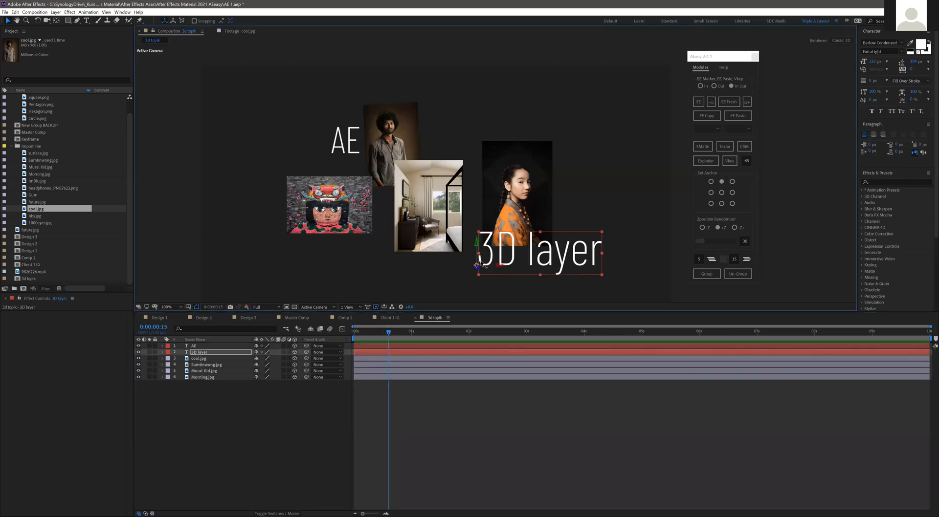
{"action": "left_click_drag", "start_coordinate": [533, 247], "coordinate": [536, 209]}
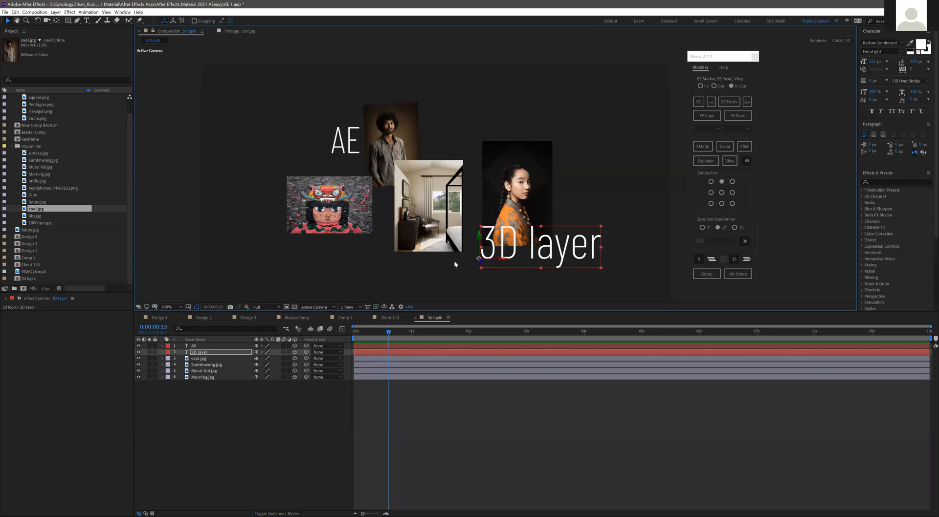
{"action": "key", "text": "ctrl+z"}
{"action": "key", "text": "ctrl+z"}
{"action": "key", "text": "ctrl+z"}
{"action": "mouse_move", "coordinate": [475, 263]}
{"action": "left_mouse_down"}
{"action": "mouse_move", "coordinate": [441, 262]}
{"action": "mouse_move", "coordinate": [468, 276]}
{"action": "mouse_move", "coordinate": [484, 265]}
{"action": "mouse_move", "coordinate": [463, 244]}
{"action": "mouse_move", "coordinate": [479, 272]}
{"action": "left_mouse_up"}
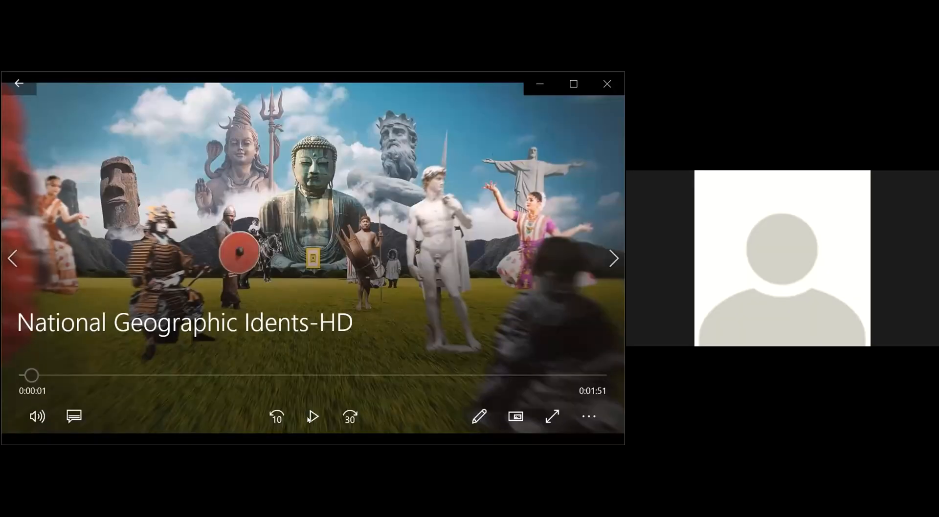
- Switch to the video player and watch the National Geographic Idents-HD clip from its beginning as a 3D layering reference
{"action": "left_click", "coordinate": [310, 417]}
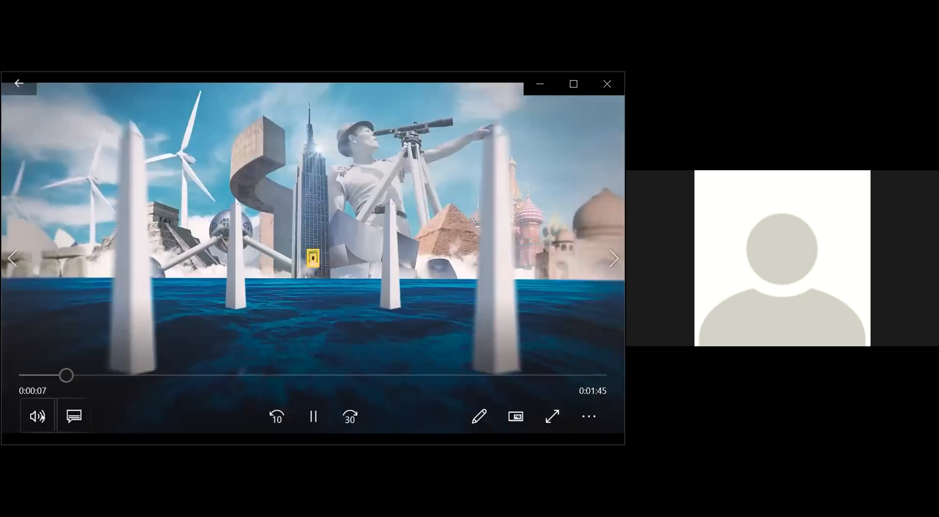
{"action": "left_click", "coordinate": [38, 417]}
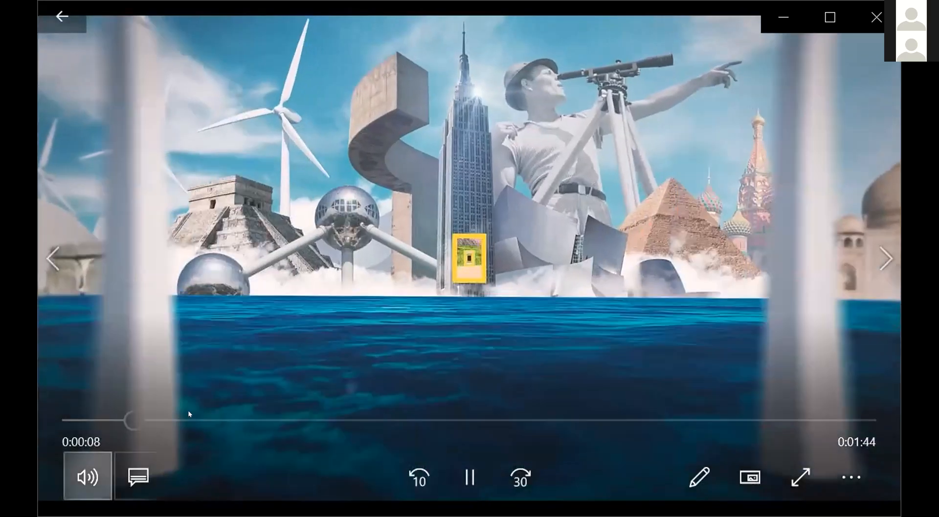
{"action": "left_click", "coordinate": [148, 410]}
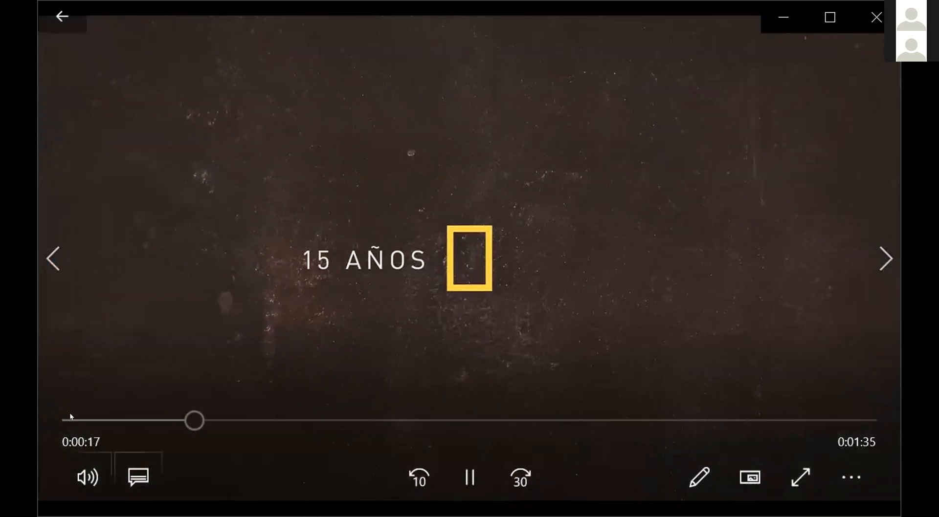
{"action": "left_click", "coordinate": [72, 420]}
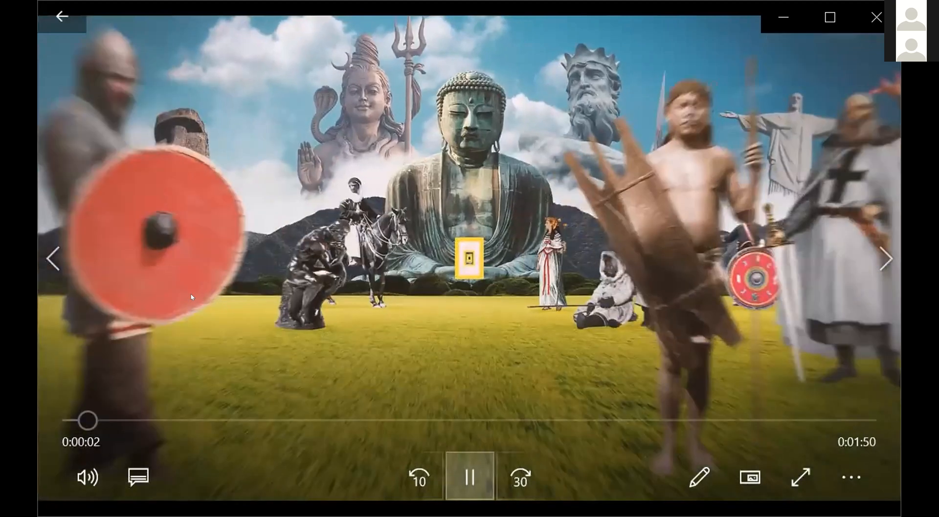
{"action": "left_click", "coordinate": [470, 477]}
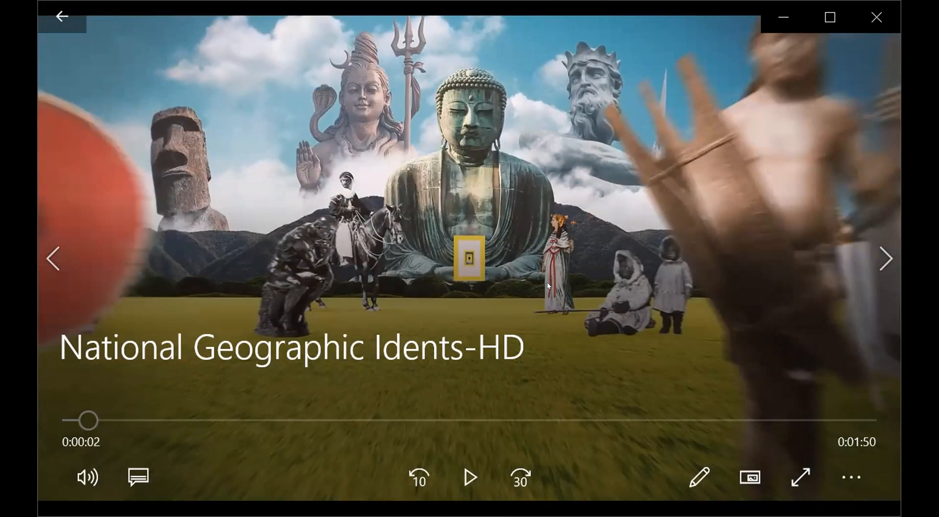
{"action": "left_click", "coordinate": [470, 479]}
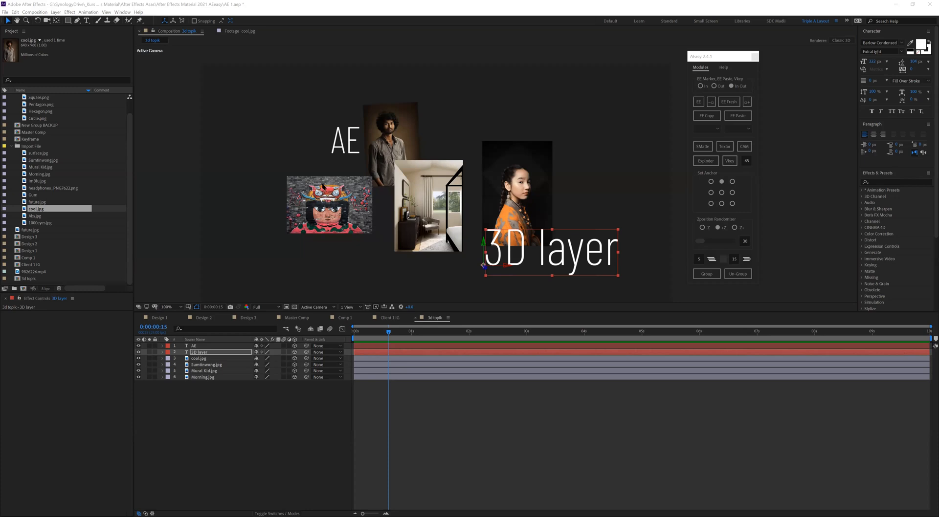
- Undo the first changes to the Mural Kid.jpg image and reposition it in 3D space, shifting it in depth
{"action": "left_click", "coordinate": [289, 180]}
{"action": "left_click_drag", "start_coordinate": [287, 177], "coordinate": [307, 211]}
{"action": "key", "text": "ctrl+z"}
{"action": "key", "text": "ctrl+z"}
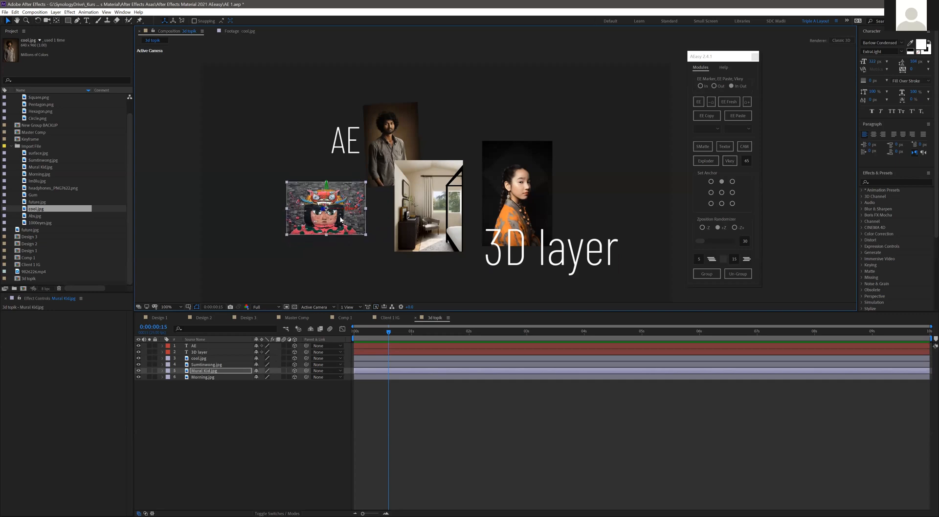
{"action": "left_click_drag", "start_coordinate": [333, 221], "coordinate": [343, 243]}
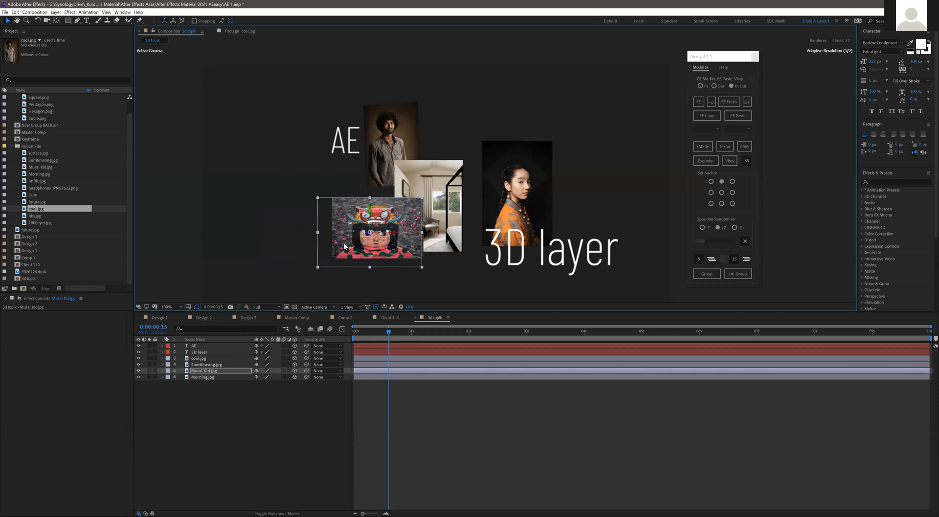
{"action": "left_click_drag", "start_coordinate": [344, 247], "coordinate": [355, 246]}
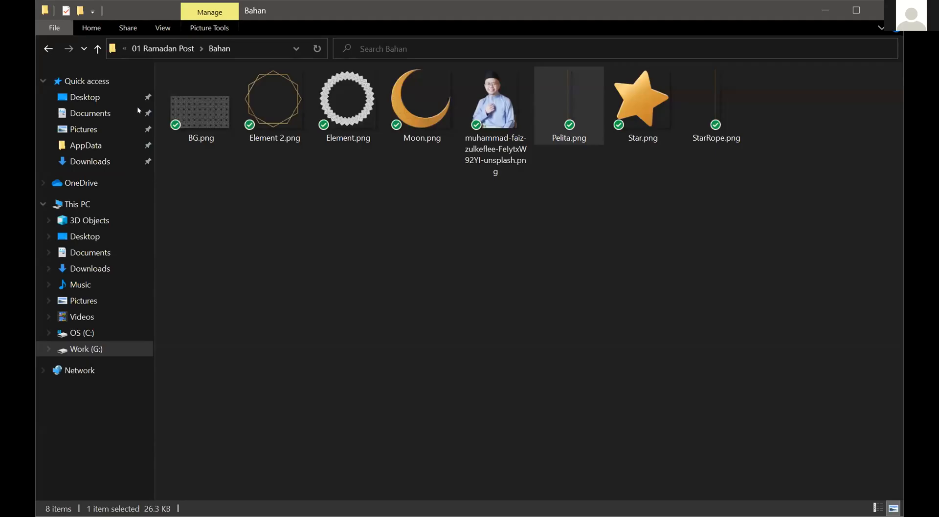
- Switch to File Explorer and open Simple 3D EE.aep from the 03 Simple 3D EE folder in Project
{"action": "left_click", "coordinate": [57, 52]}
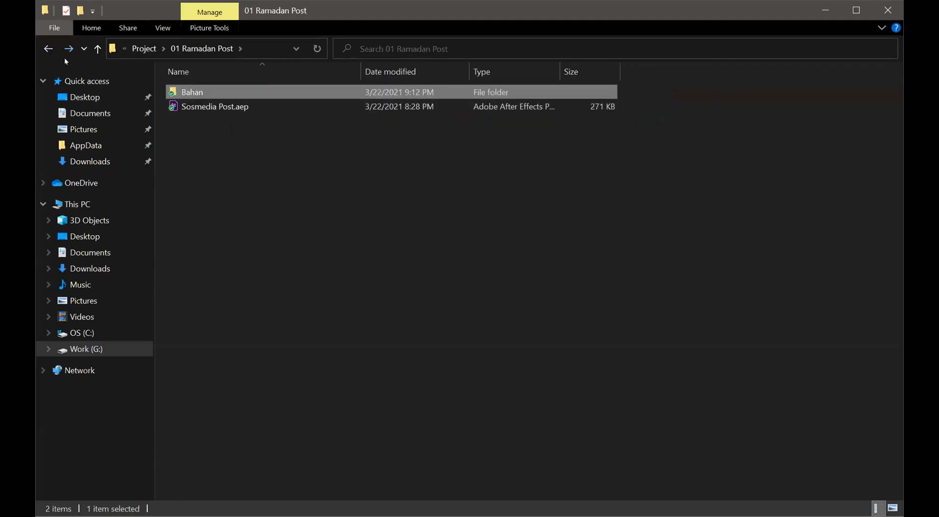
{"action": "left_click", "coordinate": [58, 51]}
{"action": "left_click", "coordinate": [228, 185]}
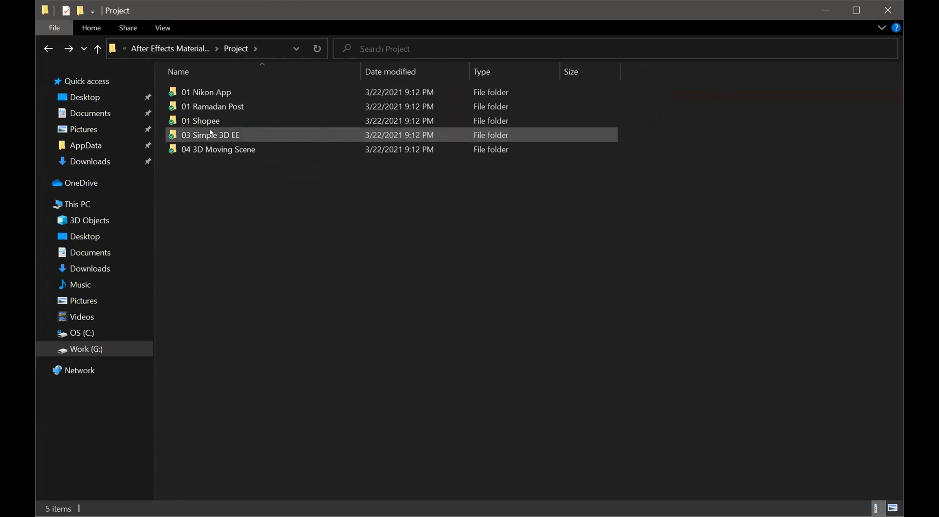
{"action": "double_click", "coordinate": [223, 135]}
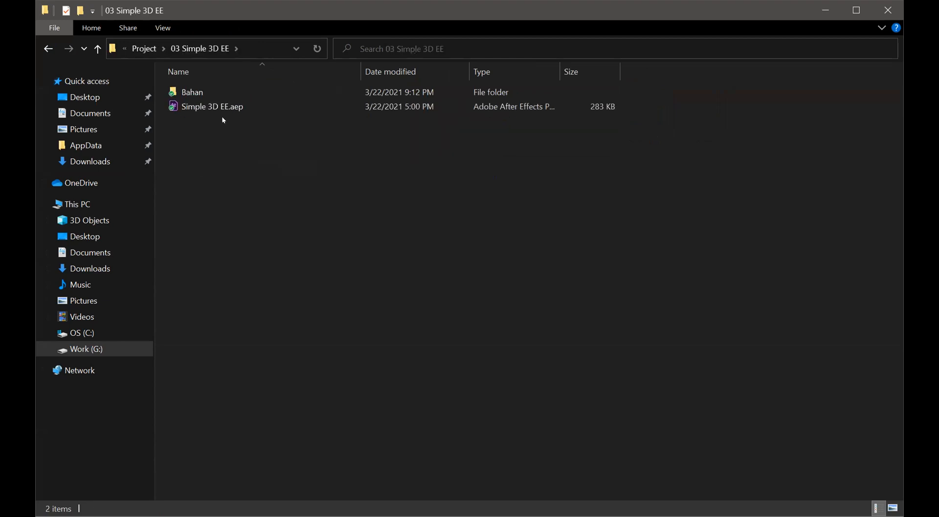
{"action": "double_click", "coordinate": [221, 104]}
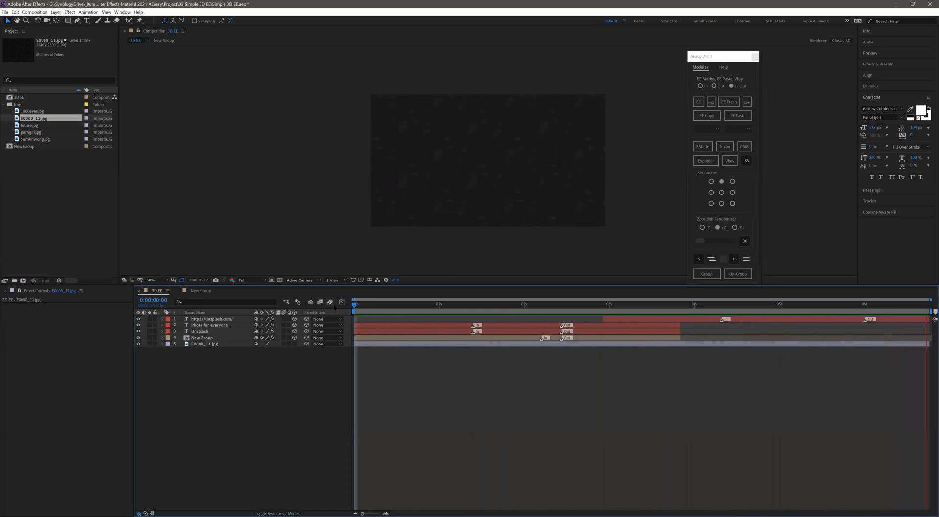
- Preview the 3D EE composition from the start, undoing the accidental move of the New Group layer
{"action": "key", "text": "space"}
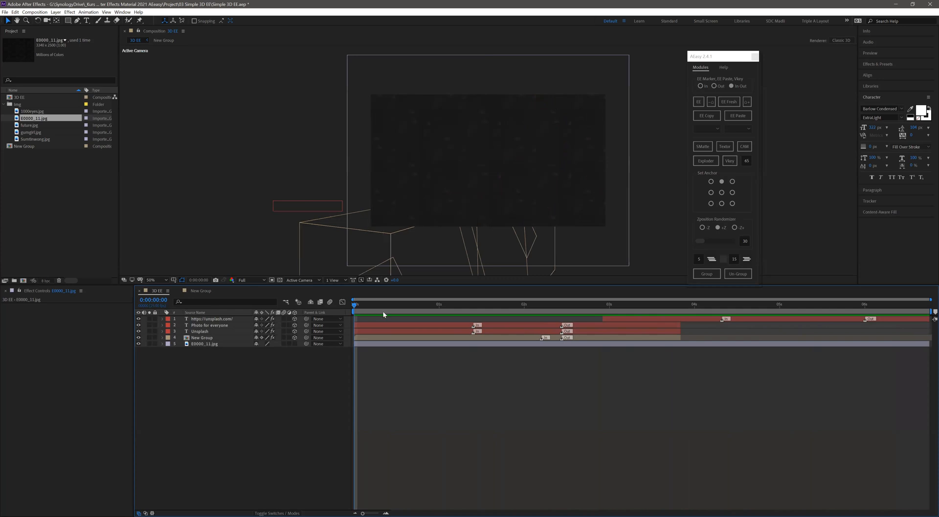
{"action": "key", "text": "space"}
{"action": "key", "text": "space"}
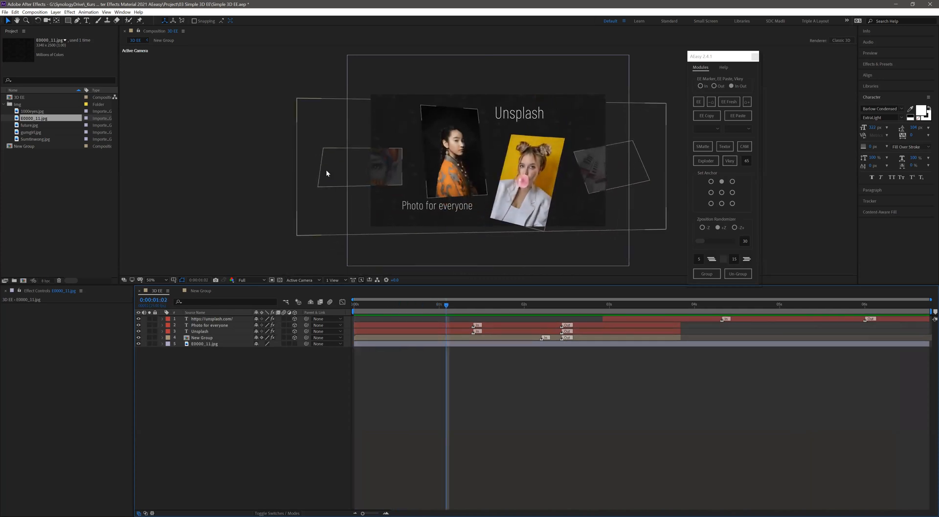
{"action": "left_click", "coordinate": [320, 183]}
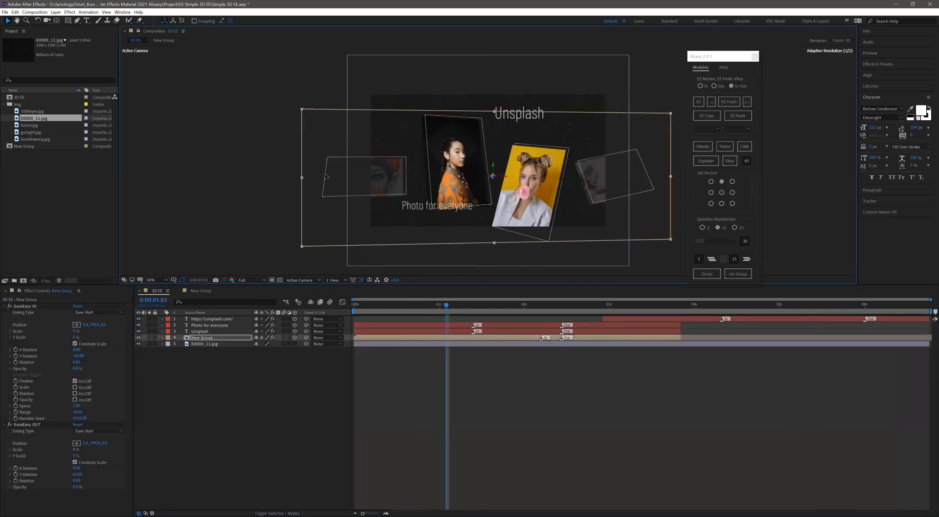
{"action": "key", "text": "ctrl+z"}
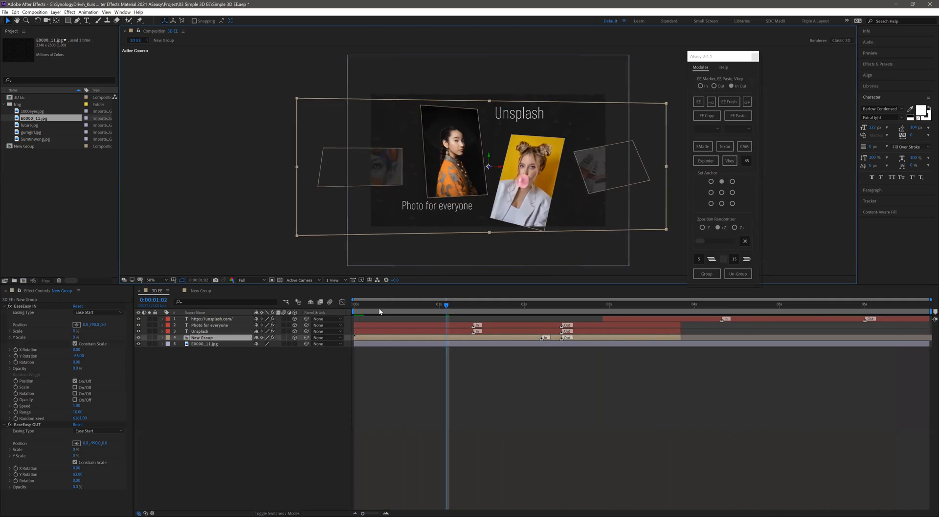
{"action": "left_click", "coordinate": [353, 305]}
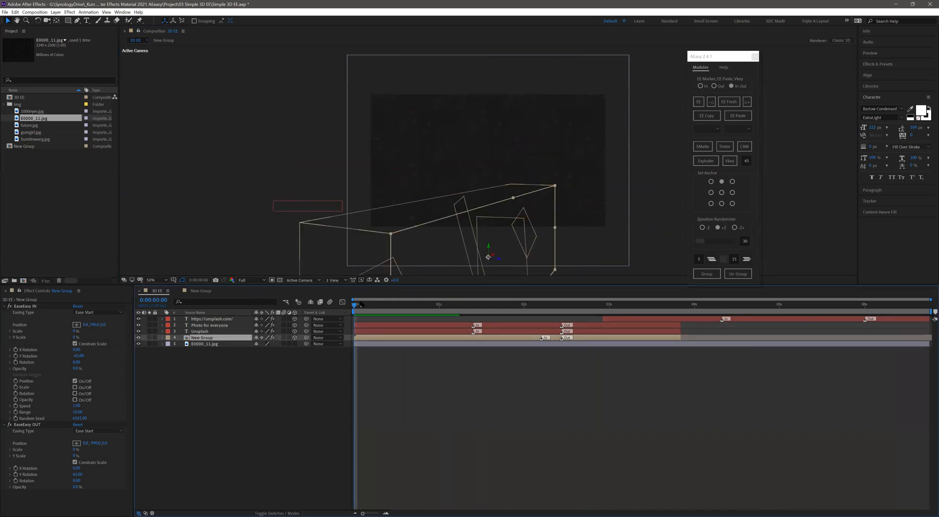
{"action": "key", "text": "space"}
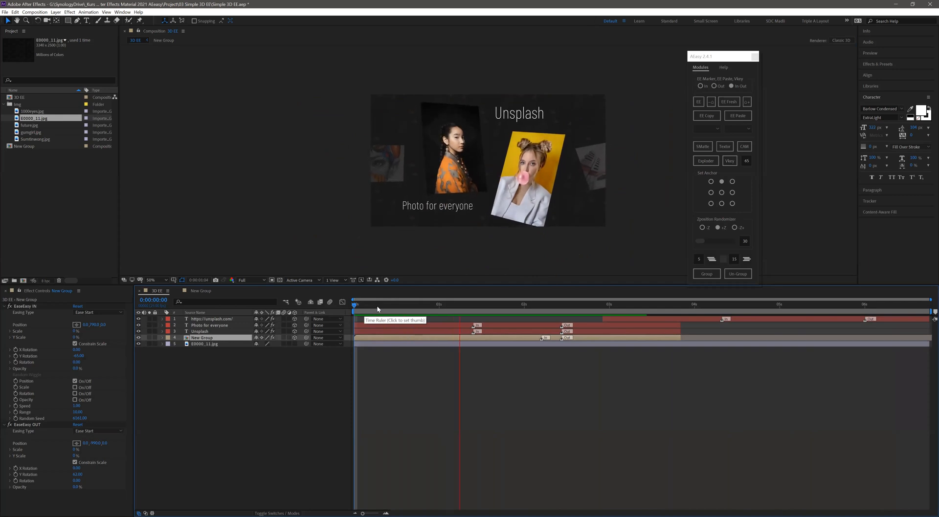
- Move to 0:00:00:21 and select the Unsplash and Photo for everyone text layers to examine their EaseEasy settings
{"action": "left_click_drag", "start_coordinate": [412, 312], "coordinate": [315, 325]}
{"action": "left_click", "coordinate": [203, 332]}
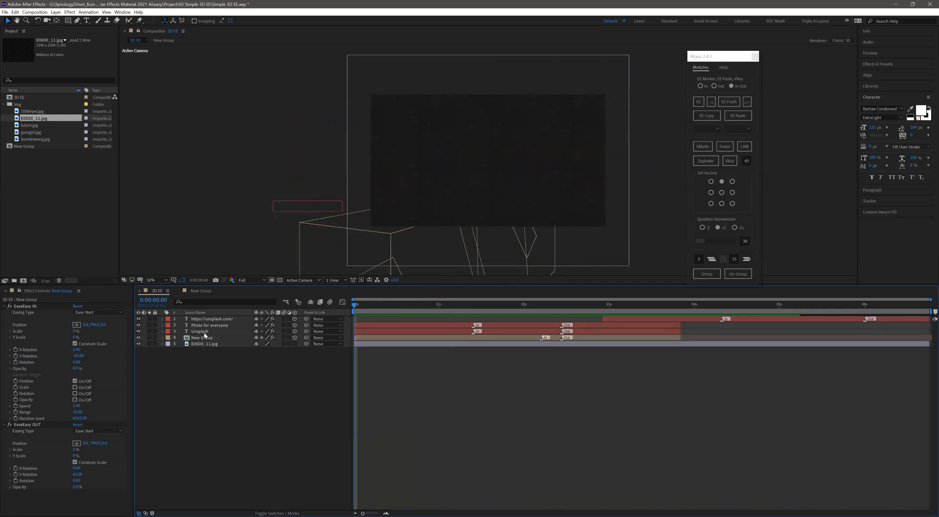
{"action": "left_click", "coordinate": [206, 325]}
{"action": "left_click", "coordinate": [358, 319]}
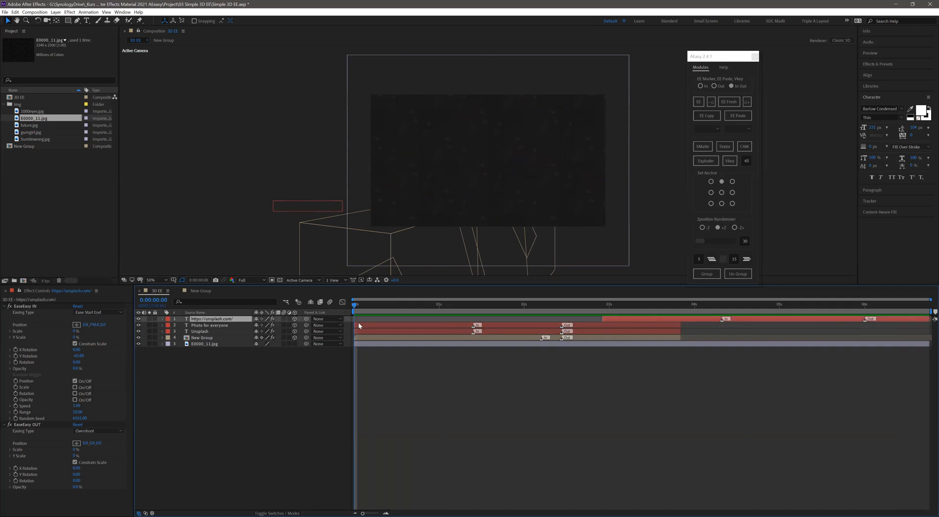
{"action": "left_click_drag", "start_coordinate": [395, 304], "coordinate": [426, 304]}
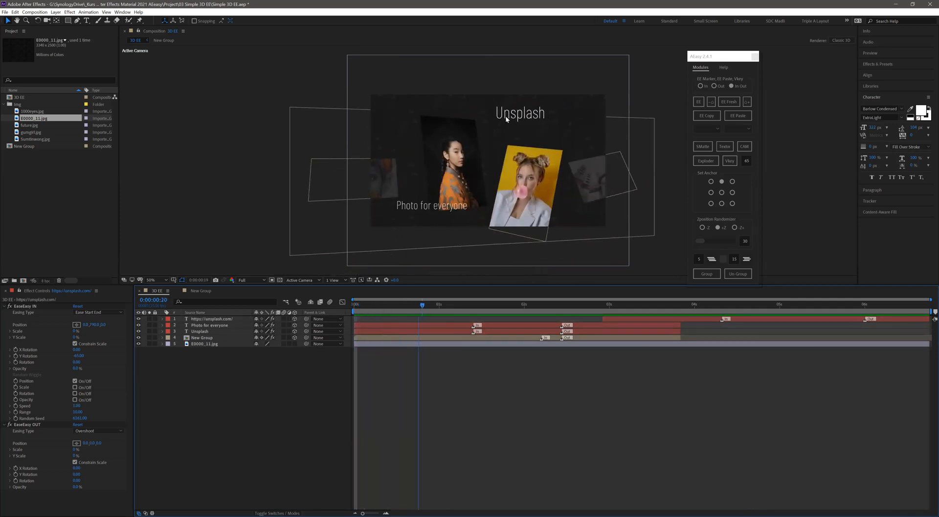
{"action": "left_click", "coordinate": [205, 332]}
{"action": "left_click", "coordinate": [203, 325], "text": "ctrl"}
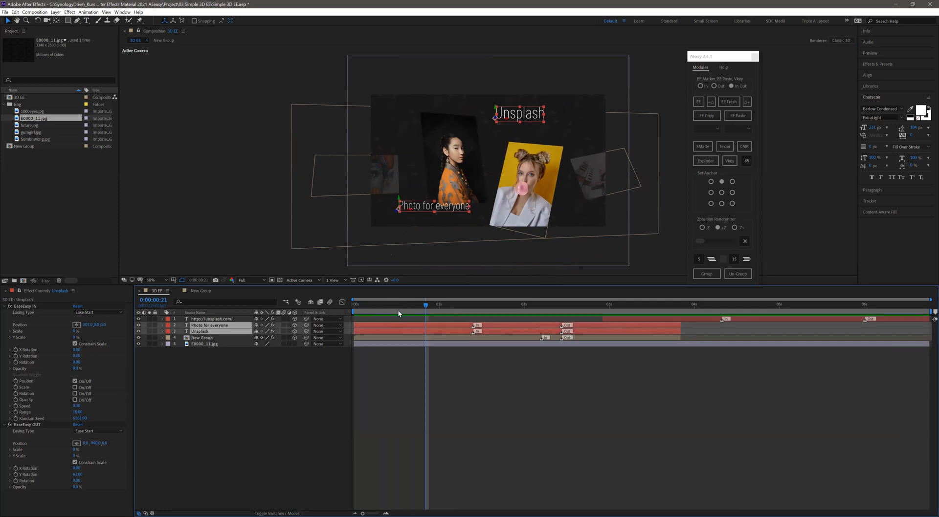
{"action": "key", "text": "space"}
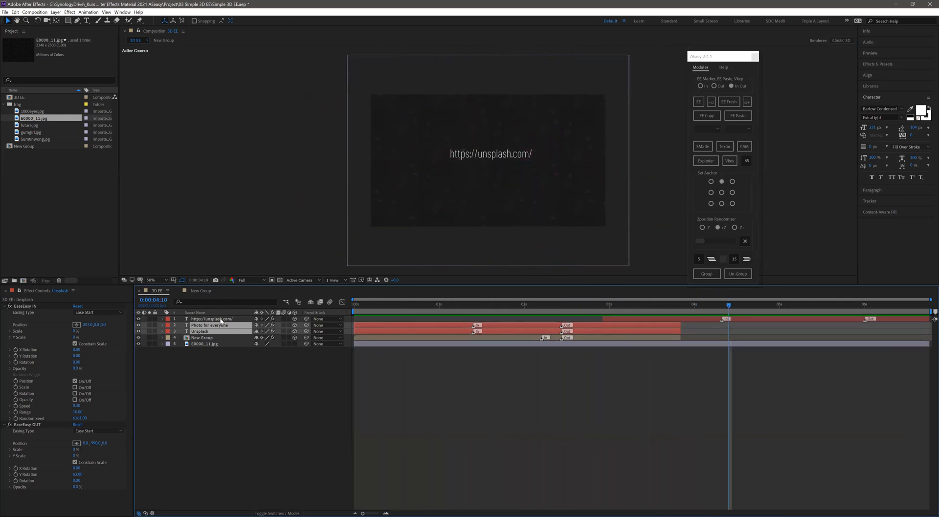
{"action": "left_click", "coordinate": [494, 162]}
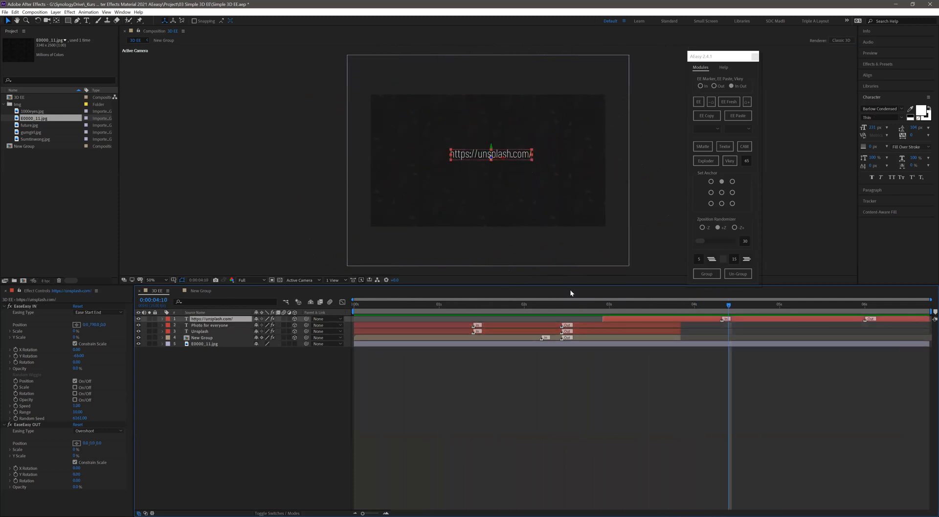
{"action": "key", "text": "j"}
{"action": "key", "text": "j"}
{"action": "key", "text": "j"}
{"action": "key", "text": "j"}
{"action": "key", "text": "j"}
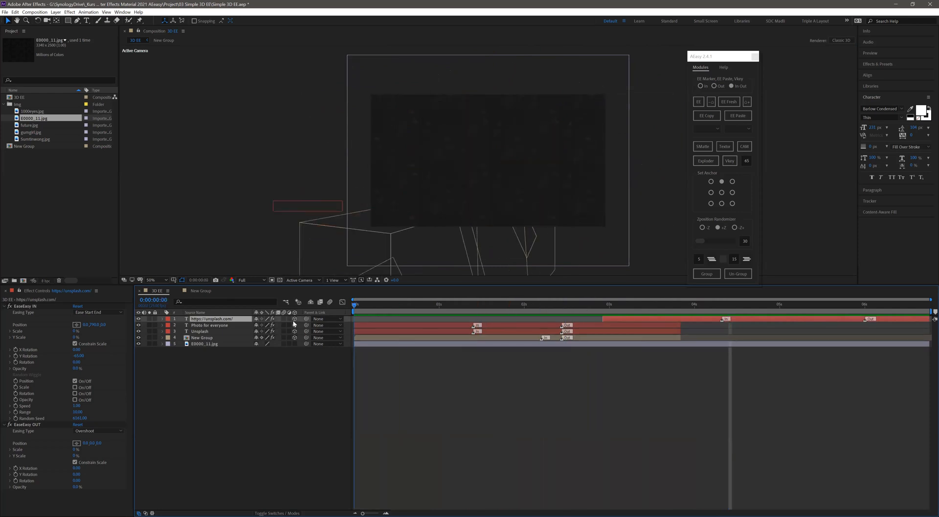
{"action": "key", "text": "space"}
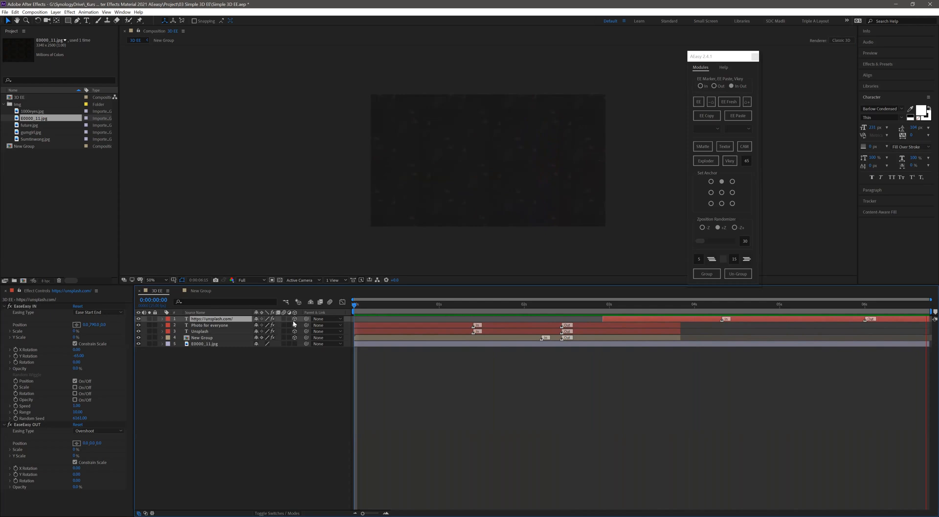
{"action": "key", "text": "space"}
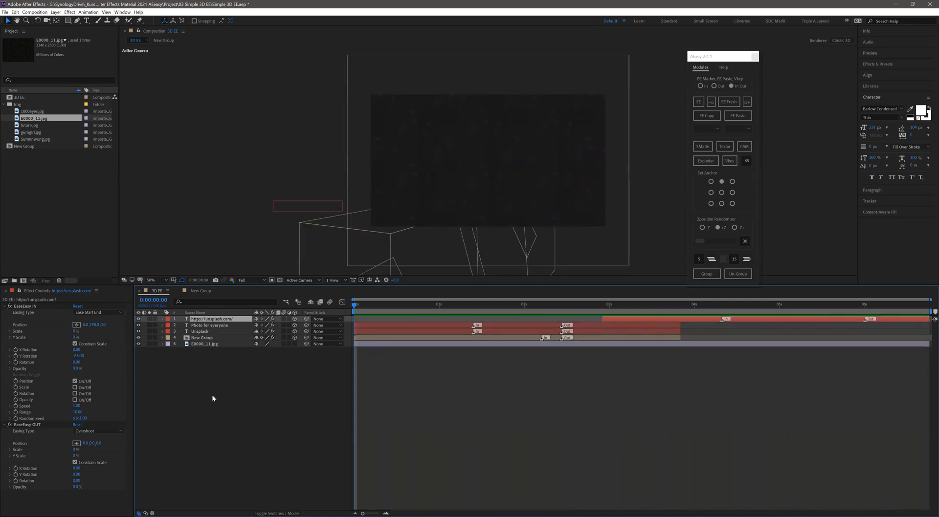
- Create a new HDTV 1080 25 composition named 3D Sample with a duration of 0:00:10:00
{"action": "left_click", "coordinate": [232, 403]}
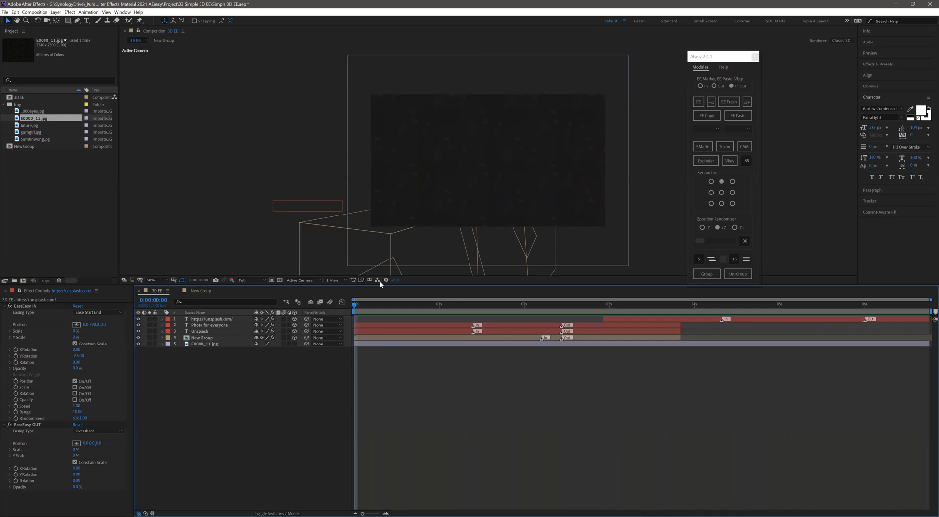
{"action": "key", "text": "ctrl+n"}
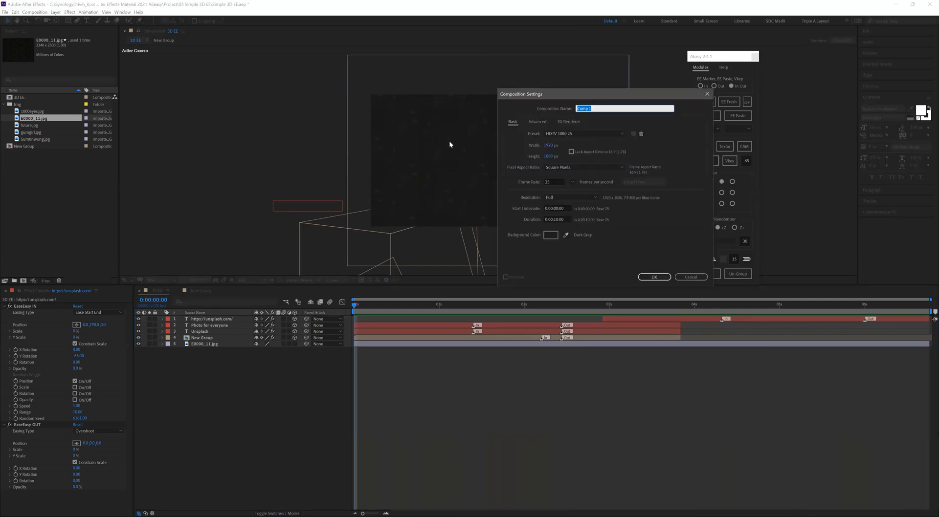
{"action": "type", "text": "3D Sample"}
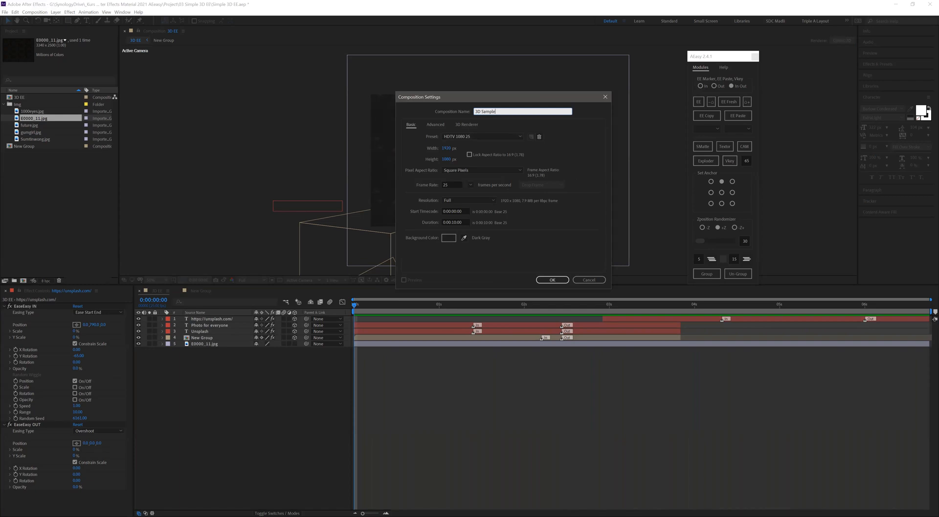
{"action": "key", "text": "Return"}
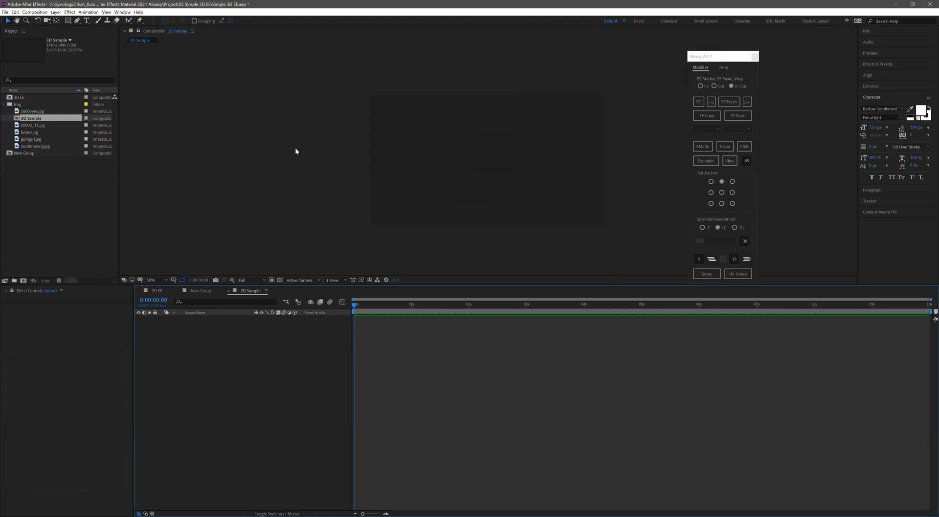
- Add 1000eyes.jpg, future.jpg, gumgirl.jpg and Sumtinwong.jpg from the Img folder to the 3D Sample composition
{"action": "left_click", "coordinate": [32, 146]}
{"action": "left_click", "coordinate": [31, 139], "text": "ctrl"}
{"action": "left_click", "coordinate": [31, 132], "text": "ctrl"}
{"action": "left_click", "coordinate": [30, 111], "text": "ctrl"}
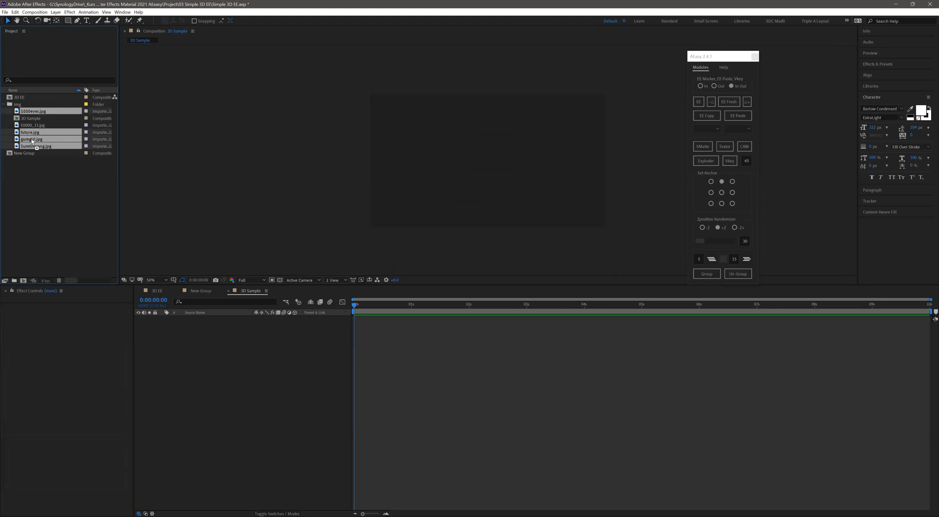
{"action": "left_click_drag", "start_coordinate": [31, 111], "coordinate": [593, 187]}
- Spread the stacked images apart, with future.jpg and 1000eyes.jpg at the outer ends and the two portraits between them
{"action": "left_click_drag", "start_coordinate": [460, 186], "coordinate": [283, 186]}
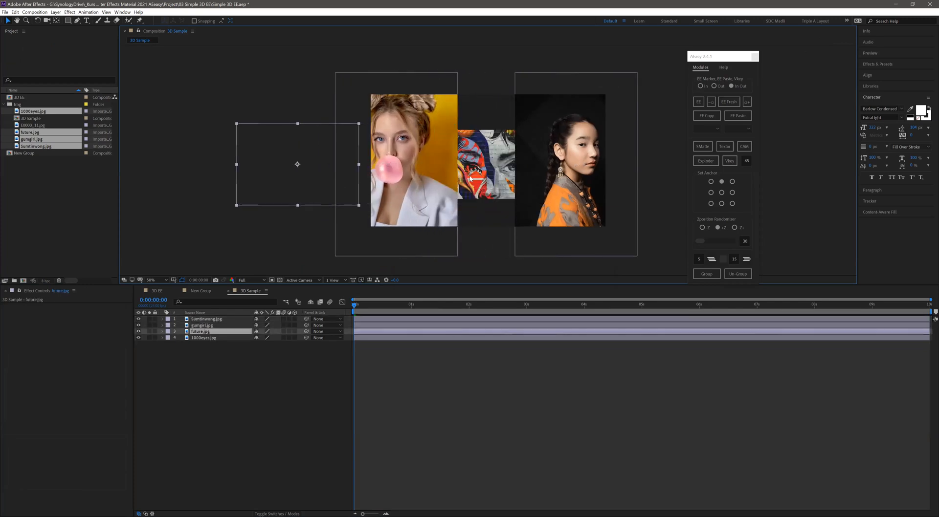
{"action": "left_click_drag", "start_coordinate": [479, 177], "coordinate": [707, 181]}
{"action": "left_click_drag", "start_coordinate": [553, 171], "coordinate": [453, 165]}
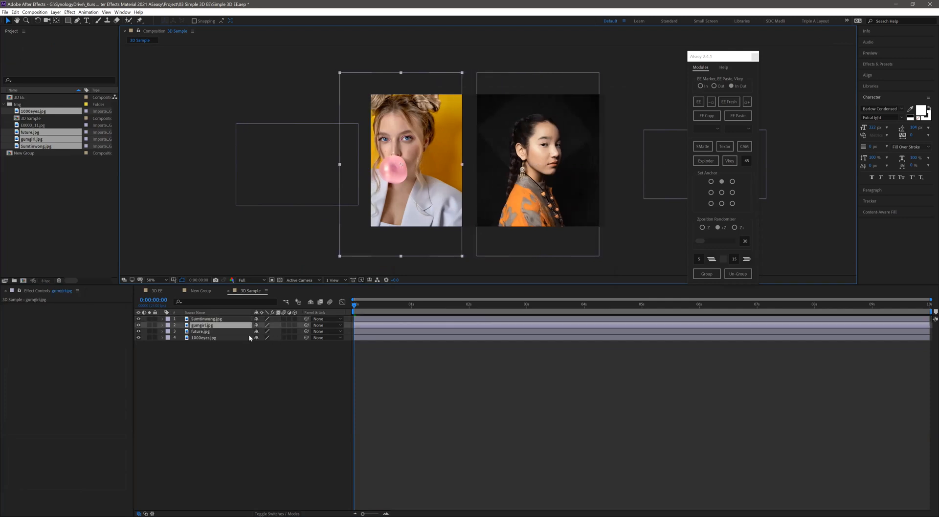
- Scale all four image layers to 60%
{"action": "left_click_drag", "start_coordinate": [221, 317], "coordinate": [342, 304]}
{"action": "key", "text": "s"}
{"action": "left_click", "coordinate": [313, 410]}
- Rearrange the four images into a closer row, with future.jpg and 1000eyes.jpg overlapping the composition's side edges
{"action": "left_click_drag", "start_coordinate": [405, 178], "coordinate": [444, 178]}
{"action": "left_click_drag", "start_coordinate": [321, 177], "coordinate": [374, 176]}
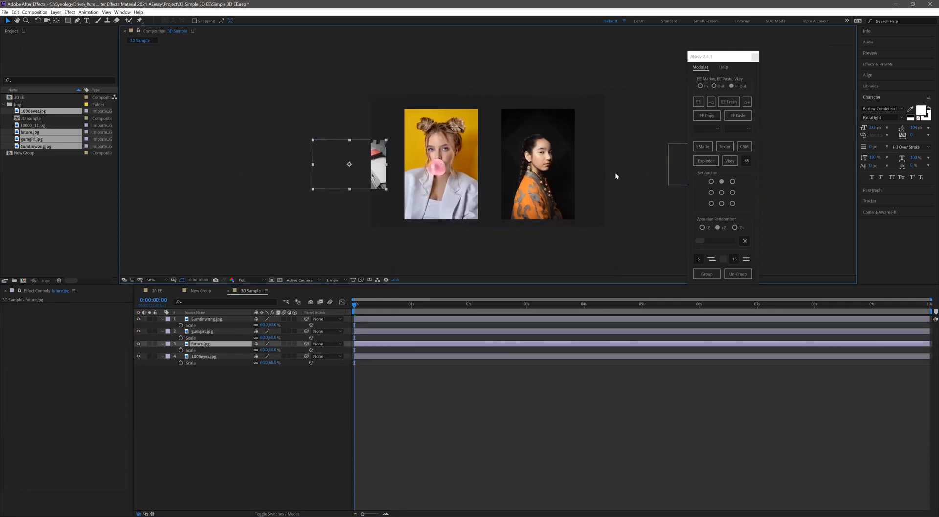
{"action": "left_click_drag", "start_coordinate": [674, 168], "coordinate": [586, 165]}
{"action": "key", "text": "comma"}
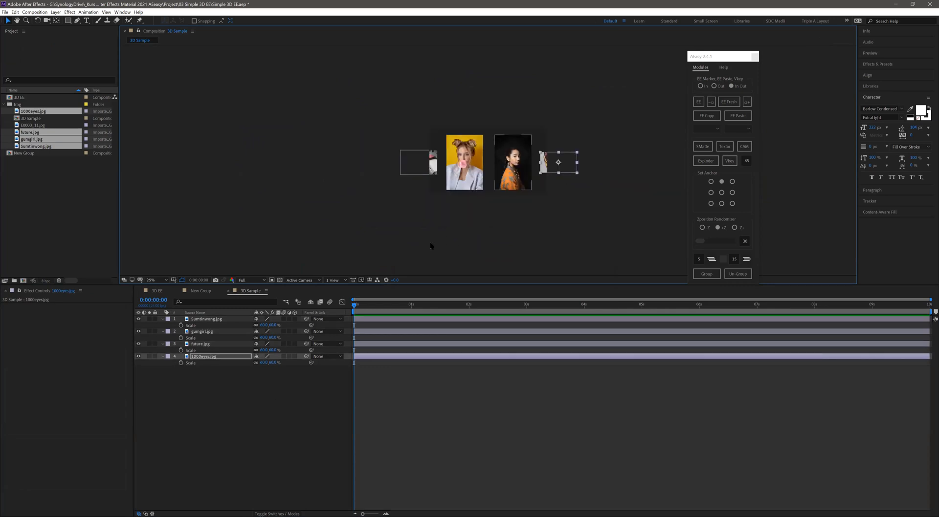
{"action": "key", "text": "period"}
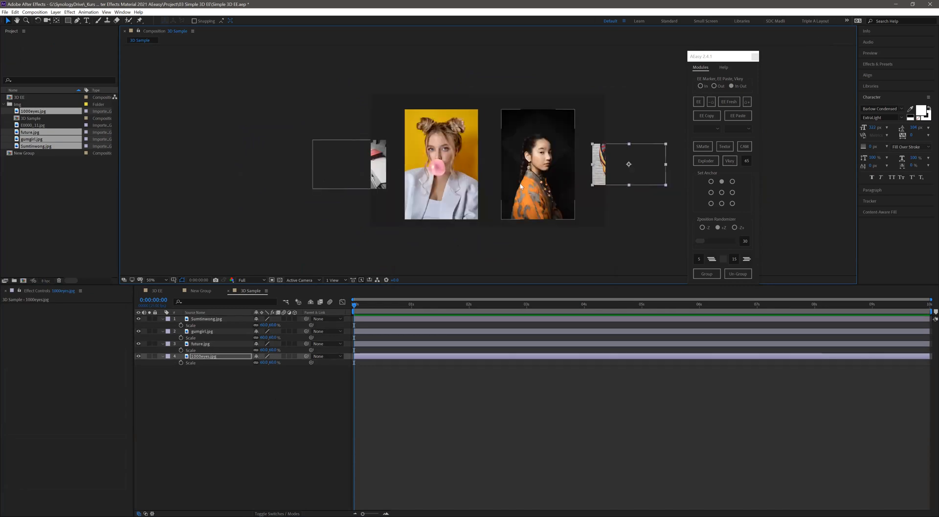
{"action": "left_click_drag", "start_coordinate": [536, 182], "coordinate": [533, 182]}
{"action": "left_click_drag", "start_coordinate": [453, 188], "coordinate": [456, 189]}
- Turn all four image layers into 3D layers and collapse their properties
{"action": "left_click_drag", "start_coordinate": [294, 319], "coordinate": [295, 465]}
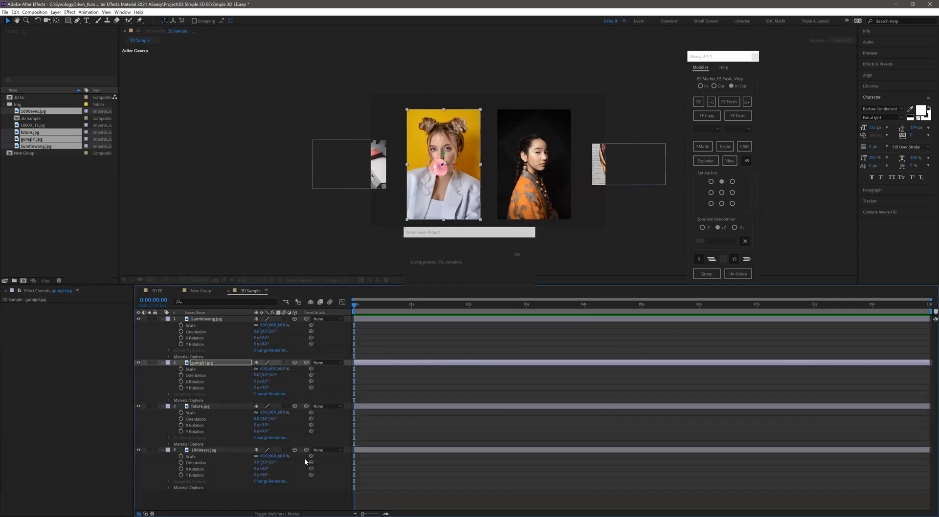
{"action": "key", "text": "u"}
{"action": "left_click", "coordinate": [392, 408]}
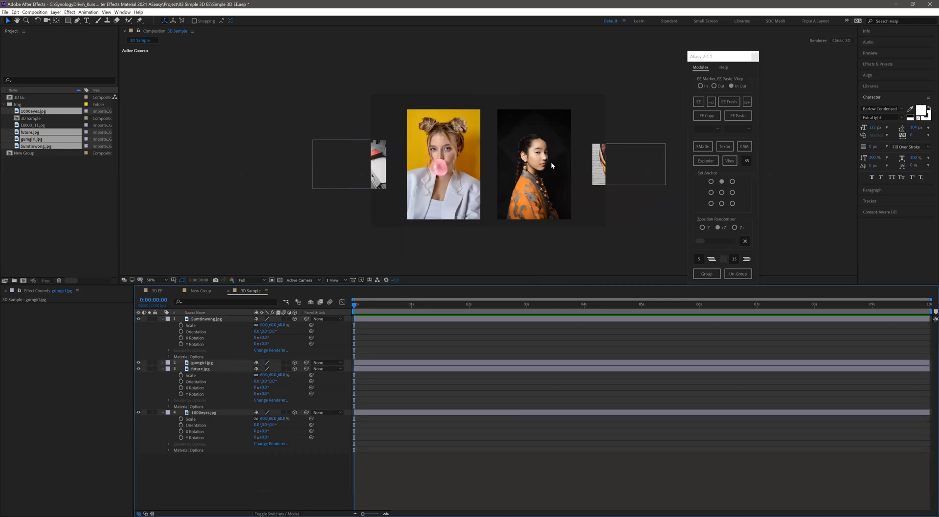
{"action": "key", "text": "u"}
- Push 1000eyes.jpg and future.jpg back in Z depth and bring gumgirl.jpg closer to the camera
{"action": "left_click", "coordinate": [526, 171]}
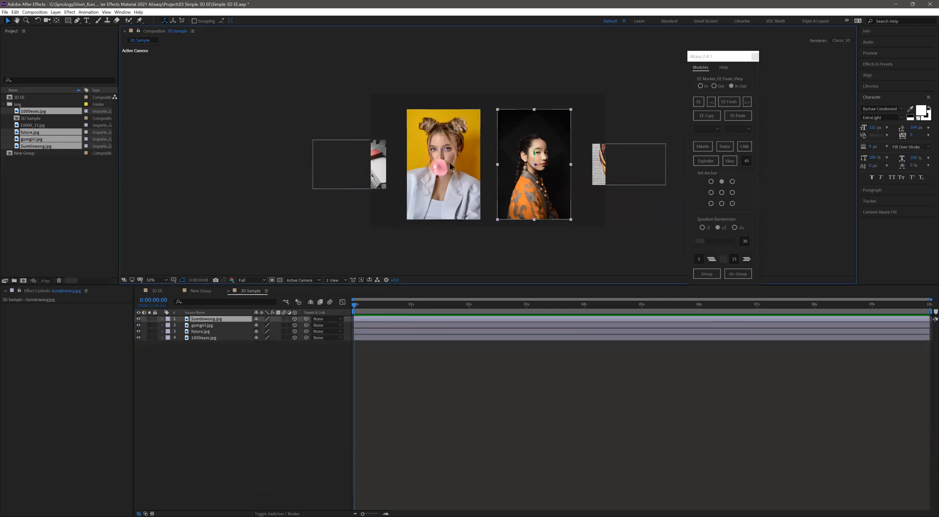
{"action": "left_click", "coordinate": [353, 175]}
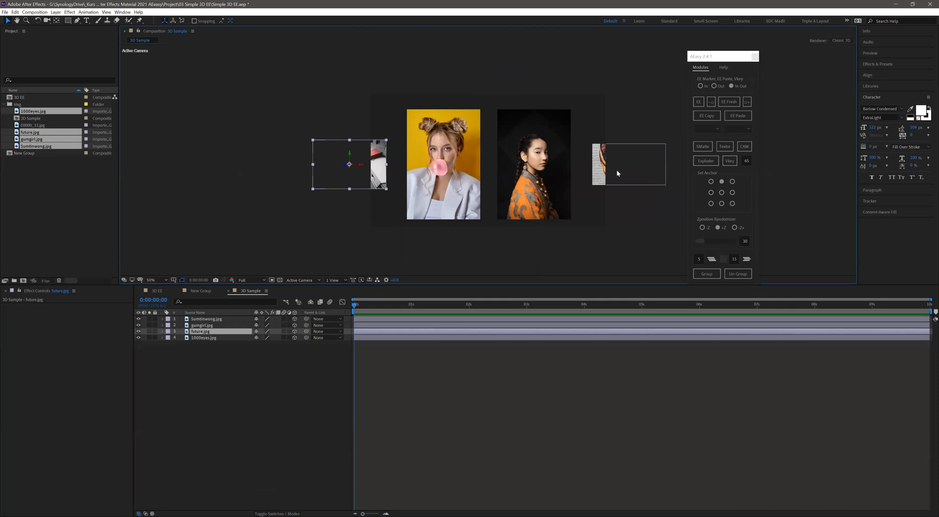
{"action": "left_click_drag", "start_coordinate": [619, 171], "coordinate": [587, 175]}
{"action": "left_click", "coordinate": [353, 168]}
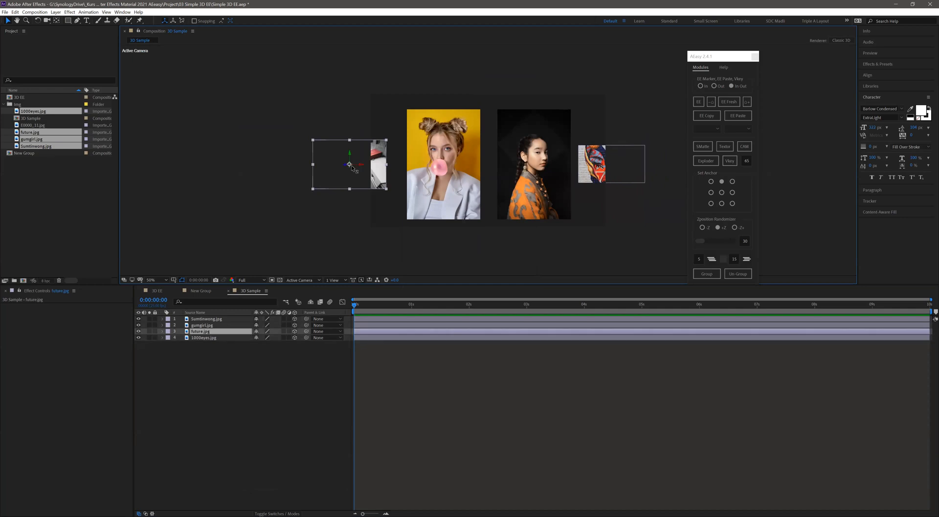
{"action": "left_click_drag", "start_coordinate": [373, 170], "coordinate": [426, 171]}
{"action": "left_click", "coordinate": [442, 166]}
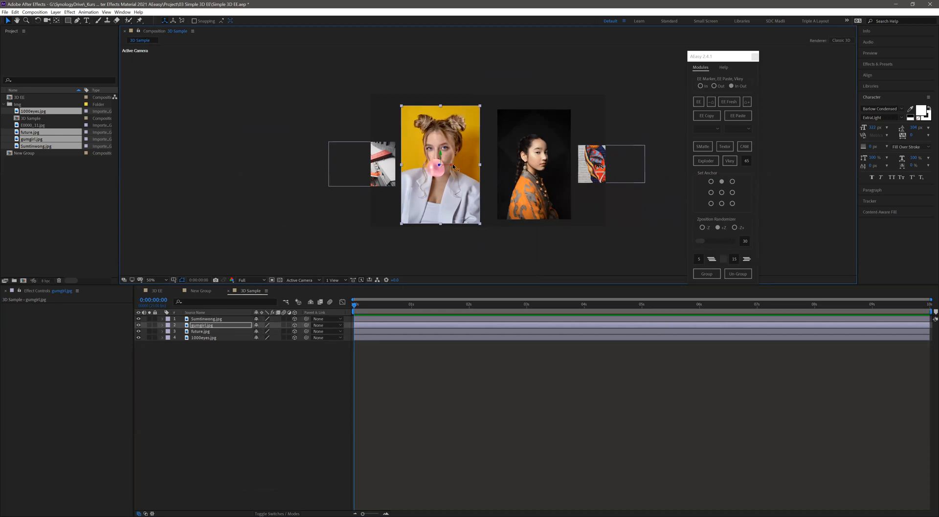
- Orbit the scene in Custom View 1 and slightly adjust the position of future.jpg
{"action": "left_click", "coordinate": [303, 280]}
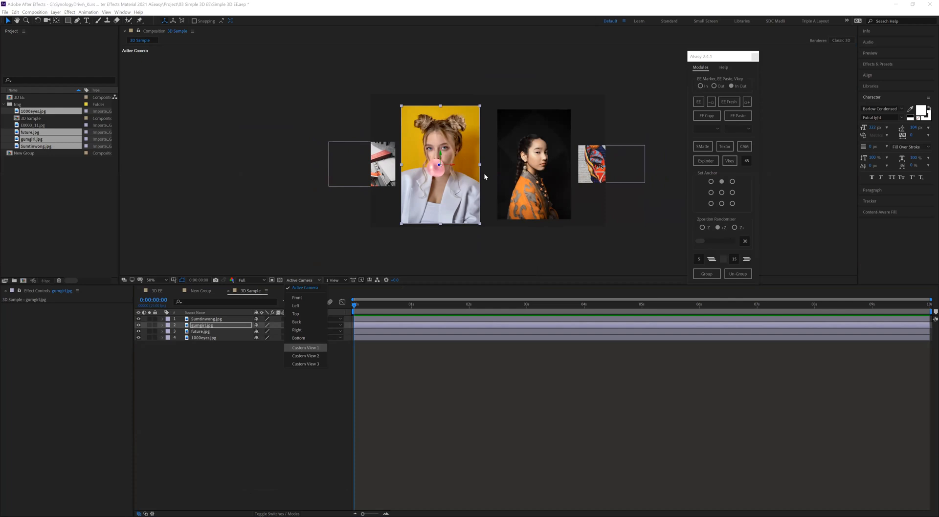
{"action": "left_click", "coordinate": [305, 348]}
{"action": "key", "text": "c"}
{"action": "left_click_drag", "start_coordinate": [484, 179], "coordinate": [530, 182]}
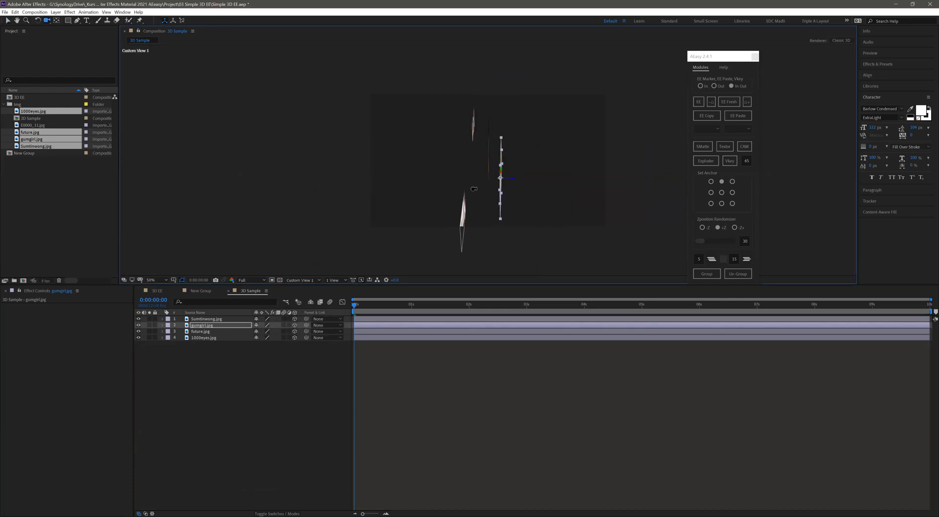
{"action": "key", "text": "v"}
{"action": "left_click", "coordinate": [460, 214]}
{"action": "left_click_drag", "start_coordinate": [462, 216], "coordinate": [458, 217]}
{"action": "key", "text": "c"}
{"action": "mouse_move", "coordinate": [446, 179]}
{"action": "left_mouse_down"}
{"action": "mouse_move", "coordinate": [432, 177]}
{"action": "mouse_move", "coordinate": [476, 179]}
{"action": "mouse_move", "coordinate": [455, 178]}
{"action": "left_mouse_up"}
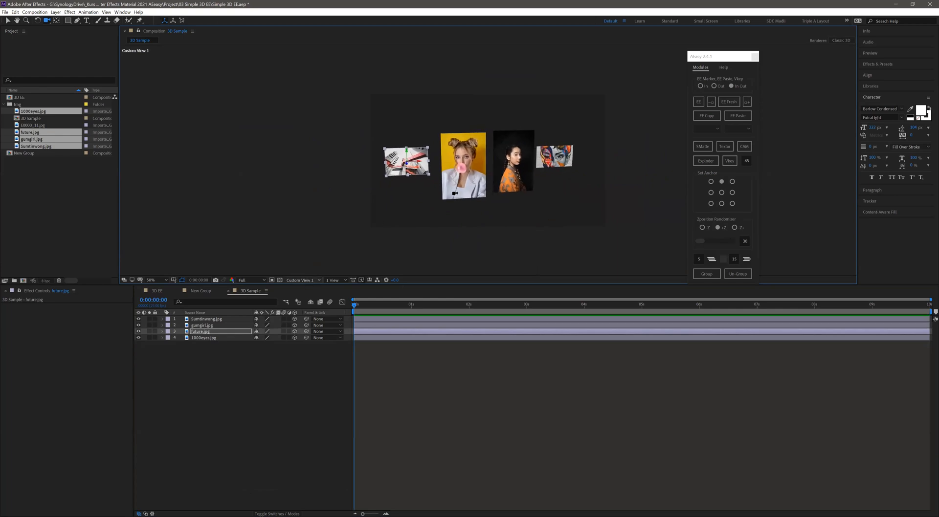
- Return to the Active Camera view and shift gumgirl.jpg slightly toward the other portrait
{"action": "key", "text": "F12"}
{"action": "key", "text": "v"}
{"action": "left_click_drag", "start_coordinate": [434, 172], "coordinate": [438, 172]}
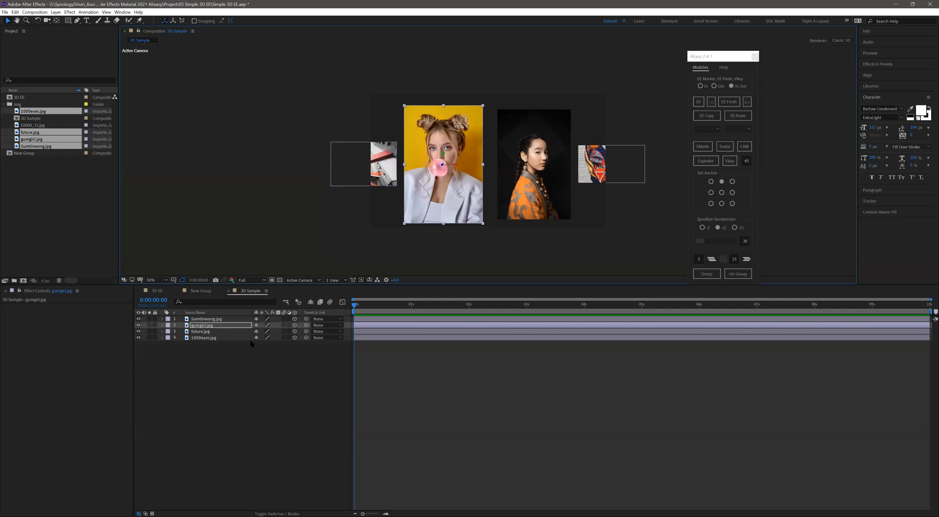
- Tilt the gumgirl.jpg and Sumtinwong.jpg layers in 3D by changing their axis rotations
{"action": "key", "text": "r"}
{"action": "left_click_drag", "start_coordinate": [263, 337], "coordinate": [257, 343]}
{"action": "left_click", "coordinate": [558, 203]}
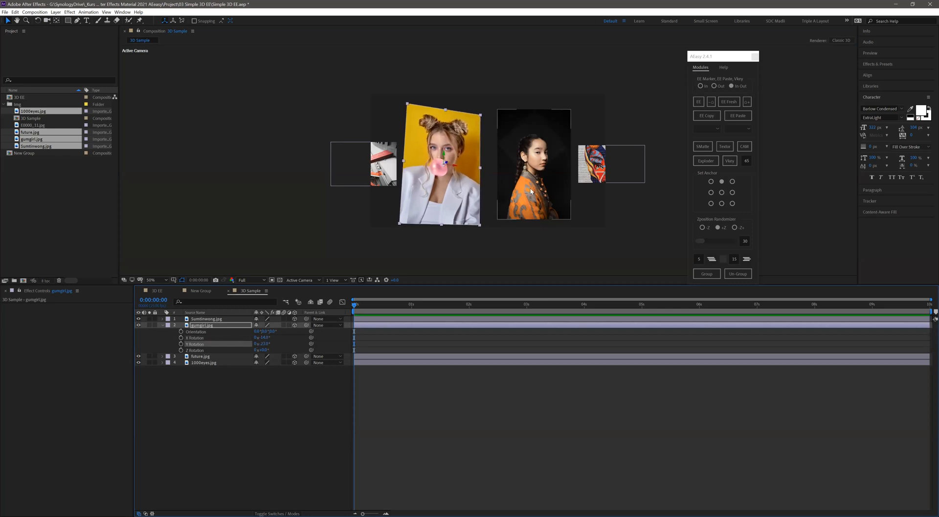
{"action": "key", "text": "r"}
{"action": "mouse_move", "coordinate": [274, 337]}
{"action": "left_mouse_down"}
{"action": "mouse_move", "coordinate": [251, 333]}
{"action": "mouse_move", "coordinate": [271, 344]}
{"action": "mouse_move", "coordinate": [263, 344]}
{"action": "left_mouse_up"}
- Tilt the 1000eyes.jpg and future.jpg layers in 3D with their axis rotations, and collapse the rotation properties
{"action": "left_click", "coordinate": [635, 177]}
{"action": "key", "text": "r"}
{"action": "left_click_drag", "start_coordinate": [261, 401], "coordinate": [259, 407]}
{"action": "left_click", "coordinate": [363, 170]}
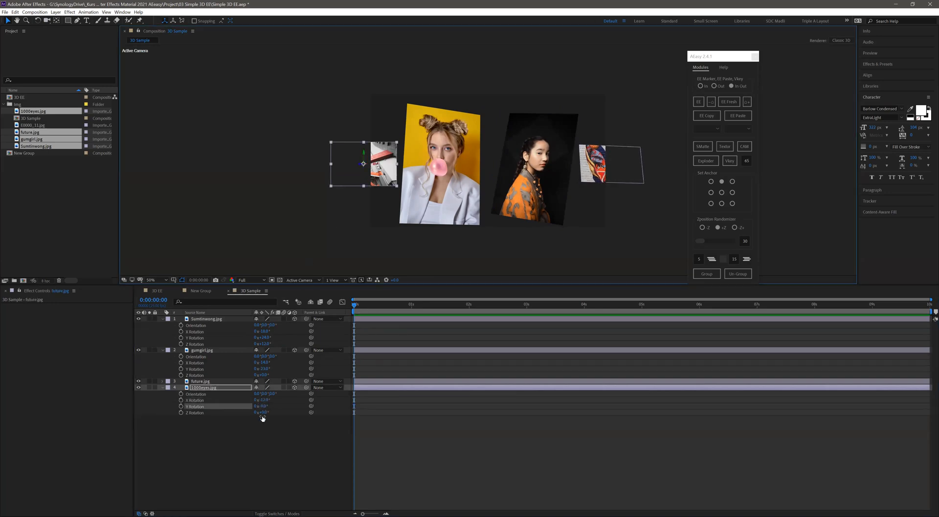
{"action": "key", "text": "r"}
{"action": "mouse_move", "coordinate": [264, 401]}
{"action": "left_mouse_down"}
{"action": "mouse_move", "coordinate": [258, 394]}
{"action": "mouse_move", "coordinate": [263, 405]}
{"action": "left_mouse_up"}
{"action": "left_click", "coordinate": [253, 462]}
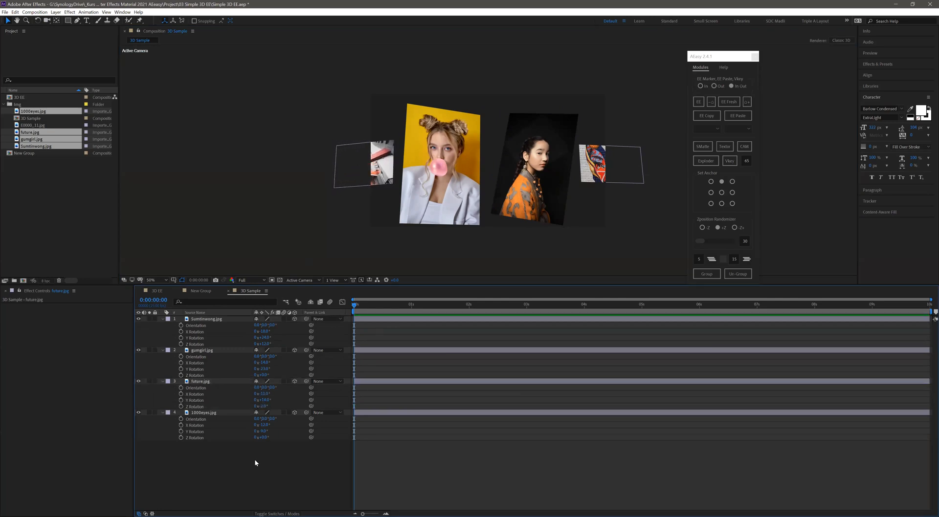
{"action": "key", "text": "r"}
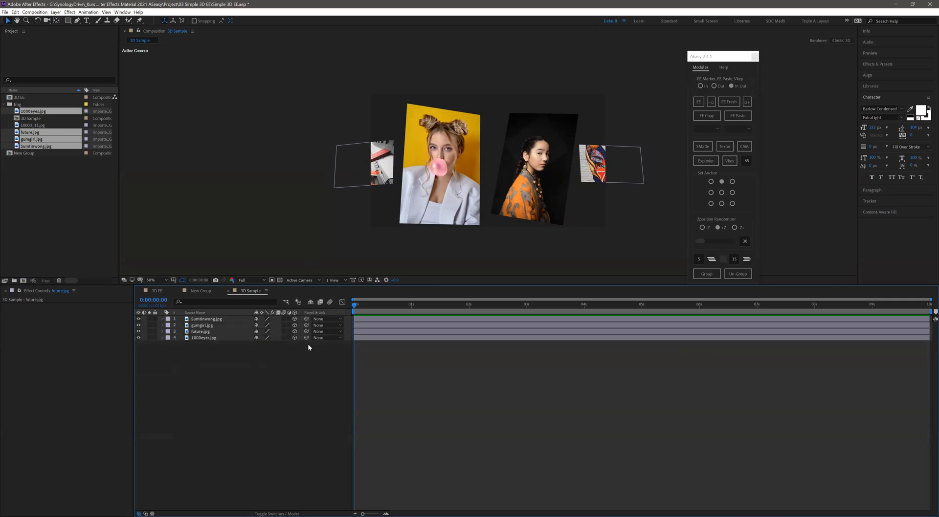
- Inspect the tilted images by orbiting in Custom View 1, and return to the Active Camera view
{"action": "left_click", "coordinate": [308, 280]}
{"action": "left_click", "coordinate": [306, 348]}
{"action": "key", "text": "c"}
{"action": "left_click_drag", "start_coordinate": [480, 192], "coordinate": [456, 211]}
{"action": "left_click", "coordinate": [302, 281]}
{"action": "left_click", "coordinate": [303, 288]}
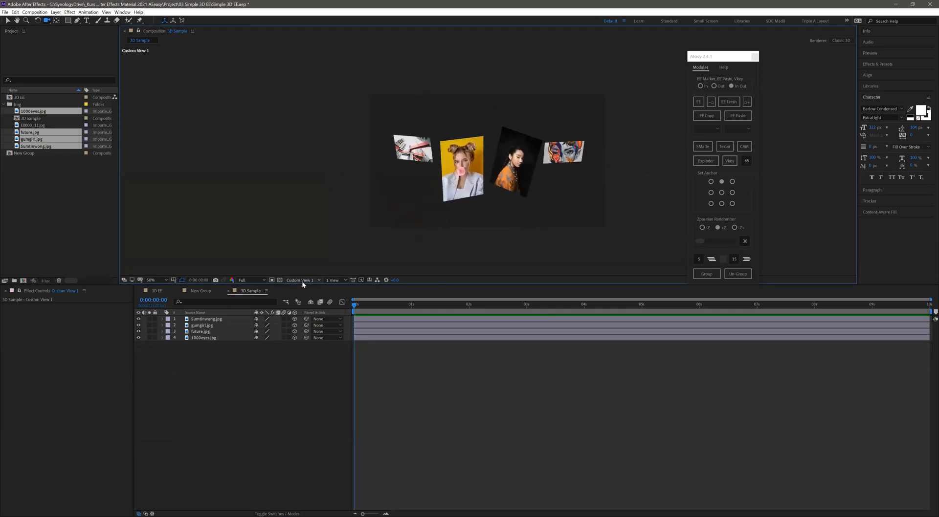
- Move gumgirl.jpg back in depth using the local and view axis modes, ending in local axis mode
{"action": "key", "text": "v"}
{"action": "left_click", "coordinate": [439, 188]}
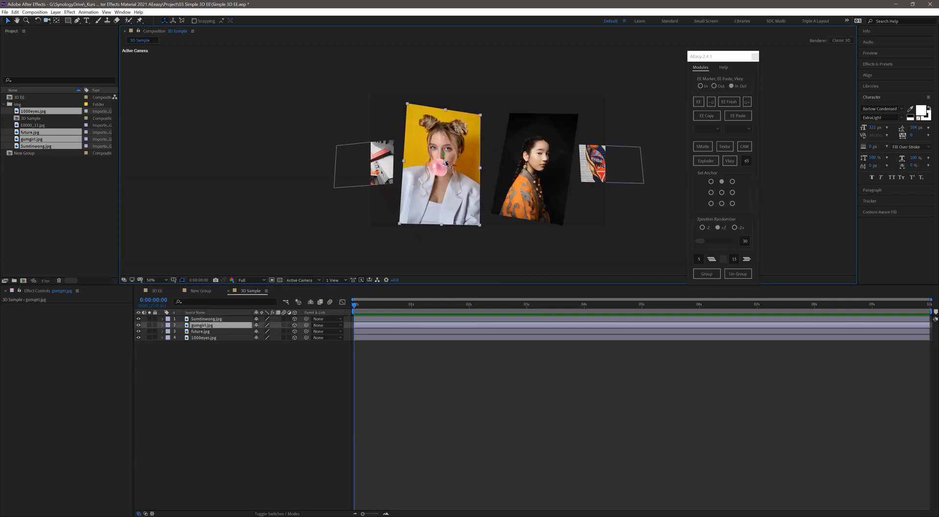
{"action": "mouse_move", "coordinate": [441, 170]}
{"action": "left_mouse_down"}
{"action": "mouse_move", "coordinate": [446, 181]}
{"action": "mouse_move", "coordinate": [449, 161]}
{"action": "left_mouse_up"}
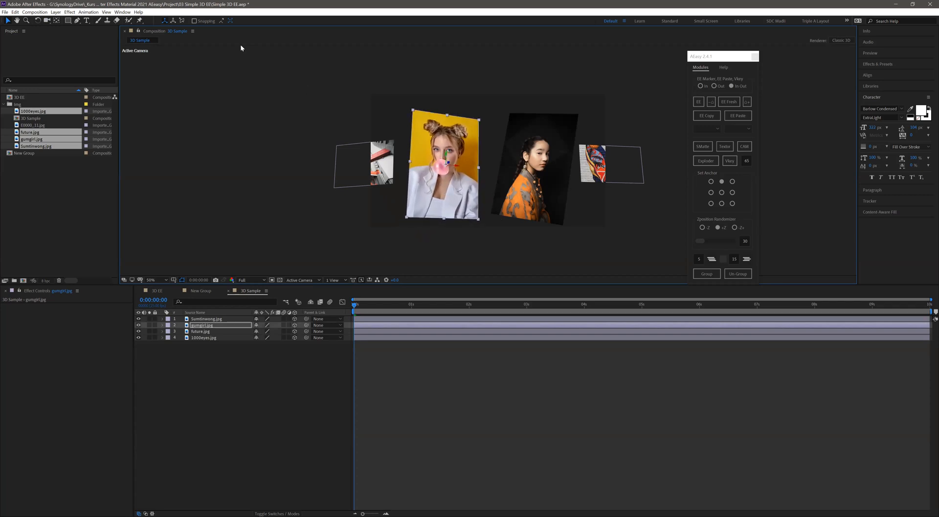
{"action": "left_click", "coordinate": [182, 21]}
{"action": "left_click_drag", "start_coordinate": [452, 168], "coordinate": [450, 169]}
{"action": "left_click", "coordinate": [162, 22]}
- Check the new depth of gumgirl.jpg from Custom View 1, and go back to the Active Camera view
{"action": "left_click", "coordinate": [315, 281]}
{"action": "left_click", "coordinate": [304, 347]}
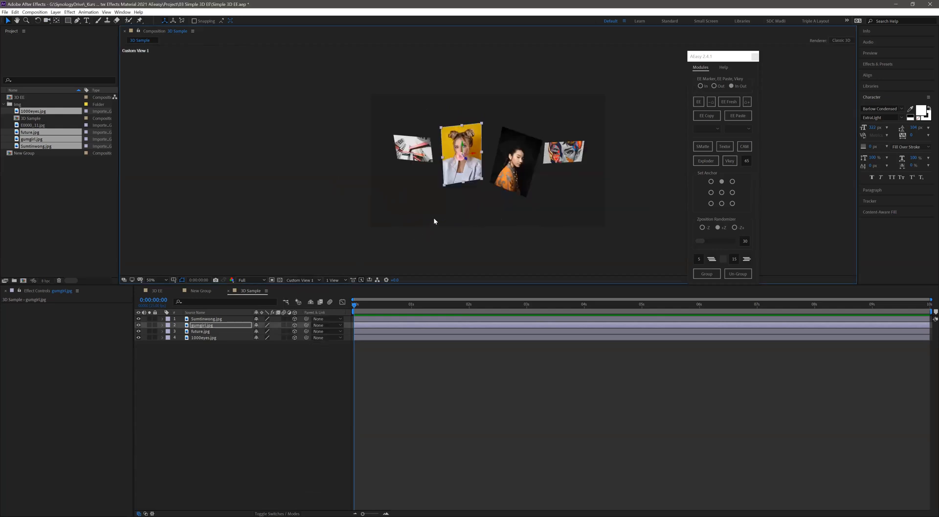
{"action": "key", "text": "c"}
{"action": "left_click_drag", "start_coordinate": [439, 203], "coordinate": [197, 53]}
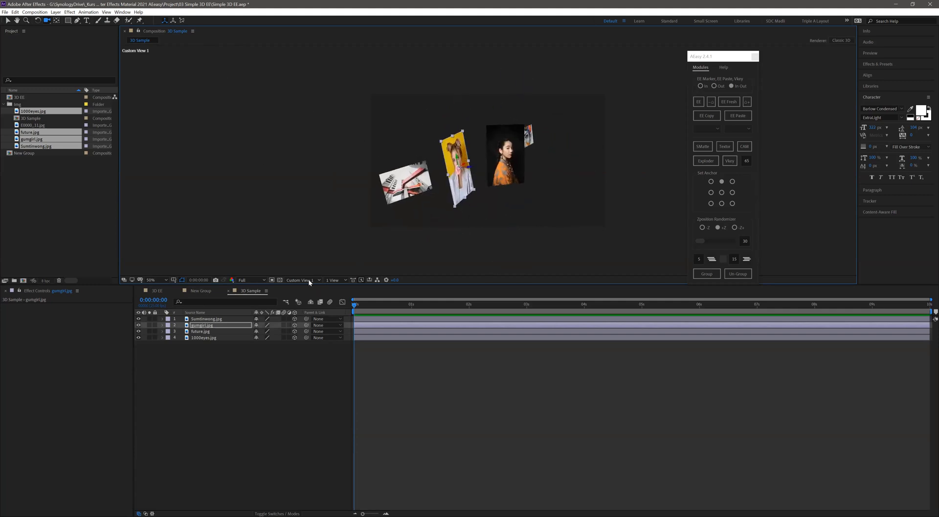
{"action": "key", "text": "F12"}
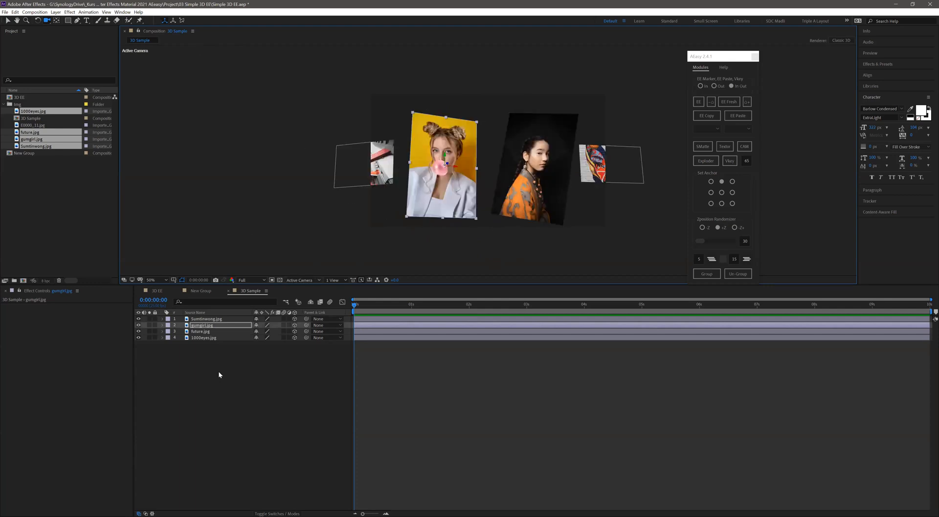
- Group all four image layers with AEasy into a precomp named Gallery
{"action": "key", "text": "ctrl+a"}
{"action": "left_click", "coordinate": [705, 274]}
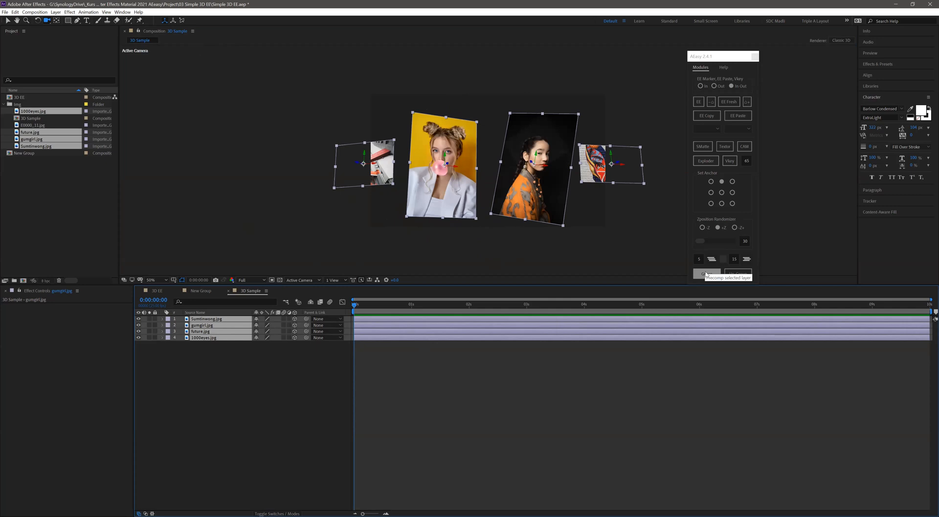
{"action": "type", "text": "Gallery"}
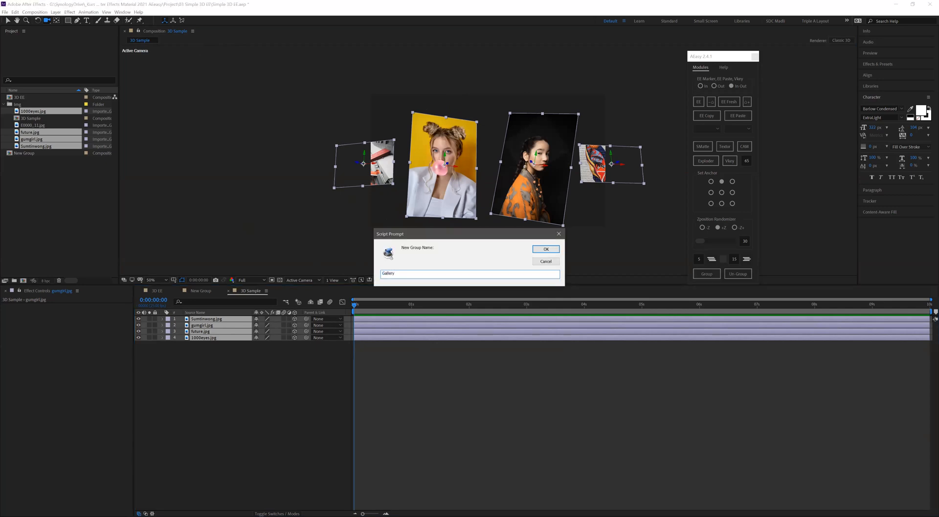
{"action": "key", "text": "Return"}
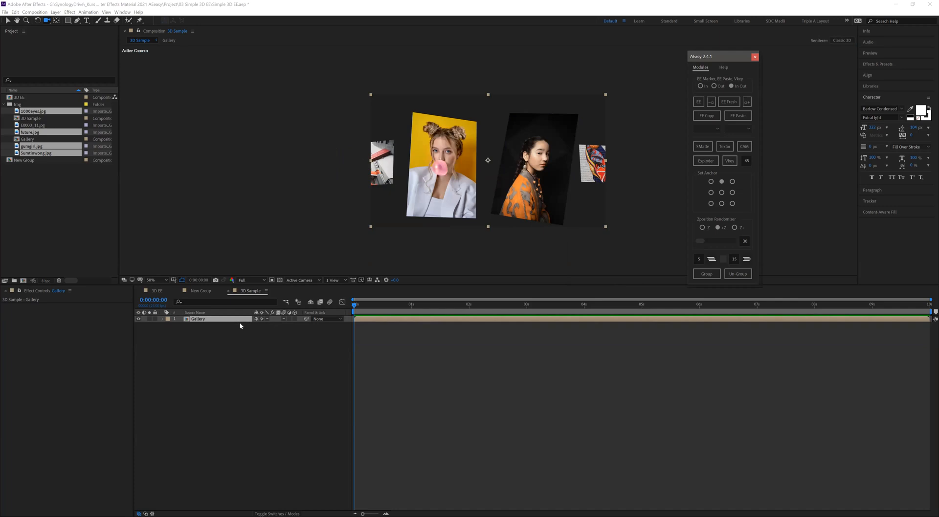
- Make the Gallery group a 3D layer and apply EaseEasy with In and Out markers
{"action": "left_click", "coordinate": [295, 318]}
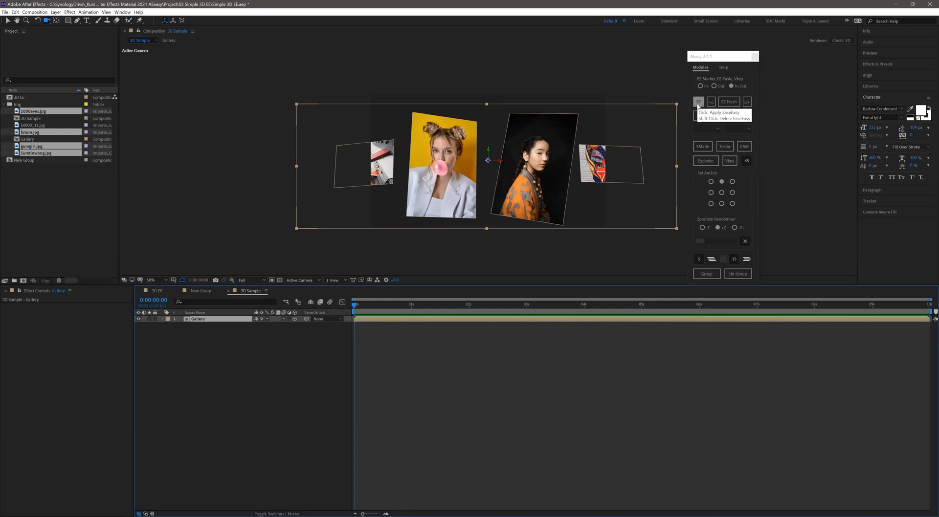
{"action": "left_click", "coordinate": [697, 102]}
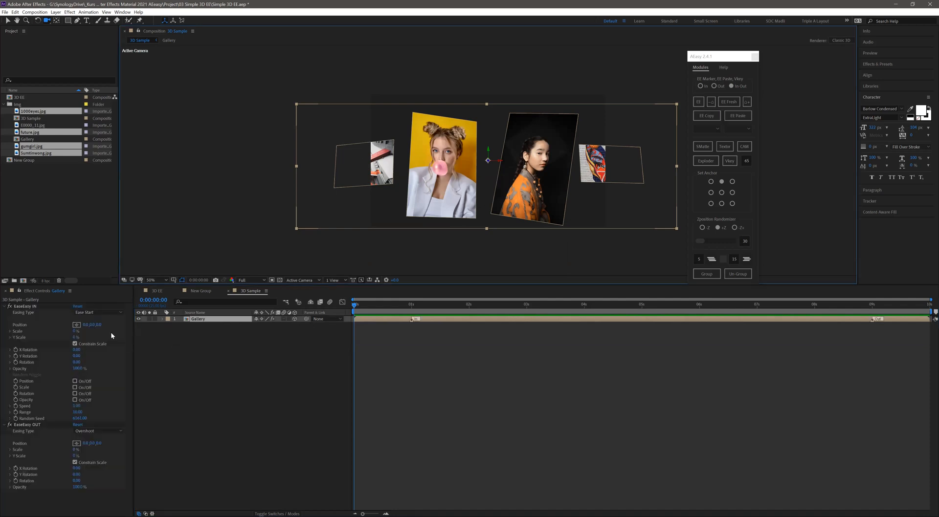
- Set EaseEasy IN on the Gallery layer to Y position 615, Y rotation 40 and opacity 0%, and preview the entrance
{"action": "left_click_drag", "start_coordinate": [93, 325], "coordinate": [279, 329]}
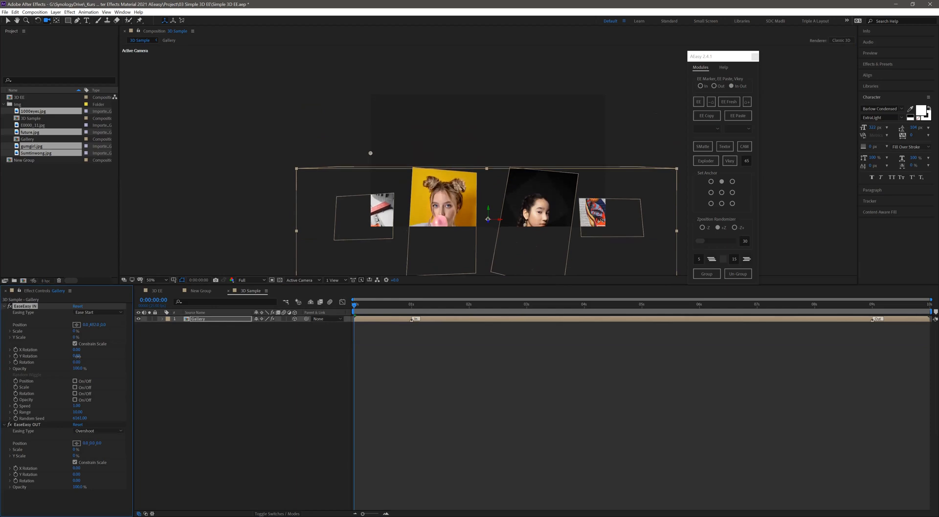
{"action": "left_click_drag", "start_coordinate": [86, 357], "coordinate": [103, 357]}
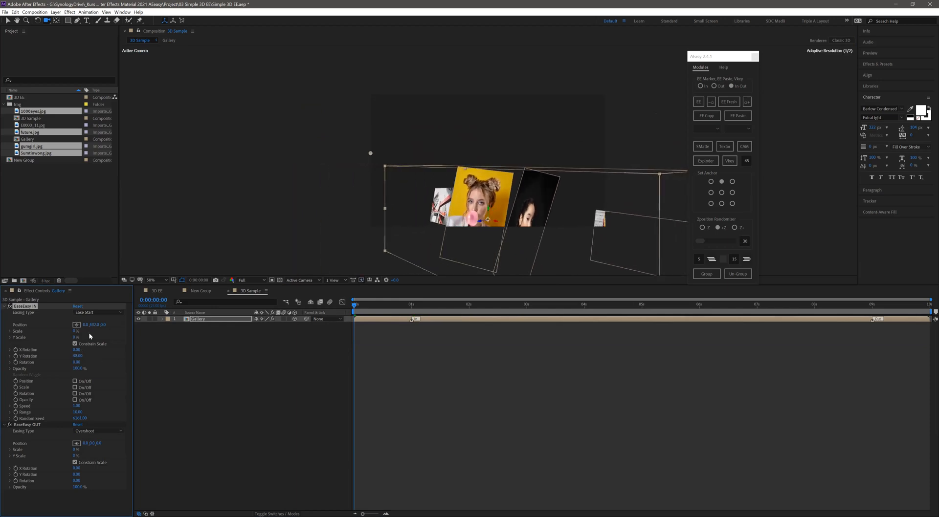
{"action": "left_click_drag", "start_coordinate": [124, 325], "coordinate": [142, 326]}
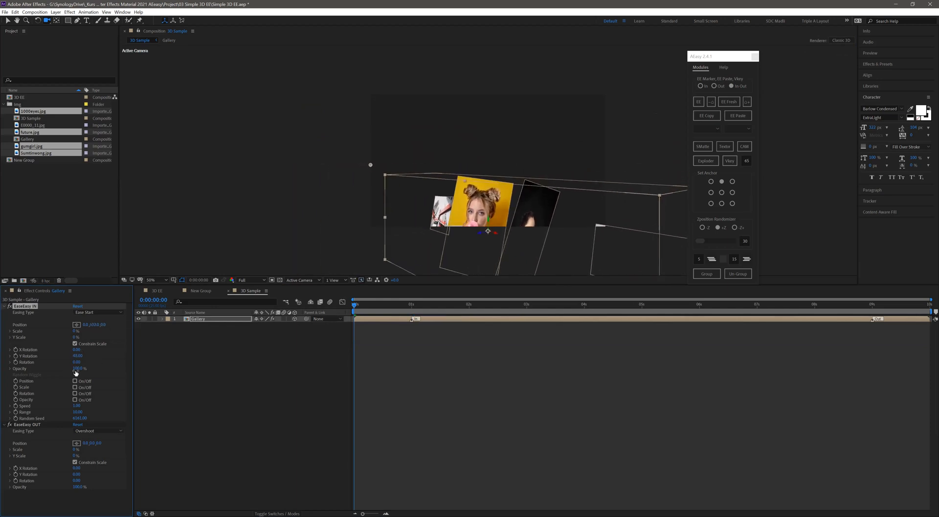
{"action": "left_click_drag", "start_coordinate": [39, 373], "coordinate": [17, 373]}
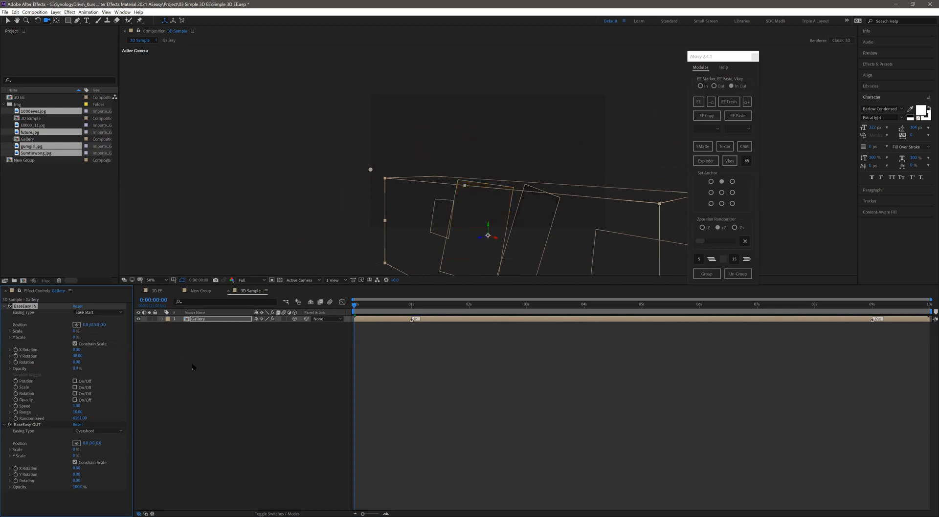
{"action": "left_click", "coordinate": [236, 365]}
{"action": "key", "text": "space"}
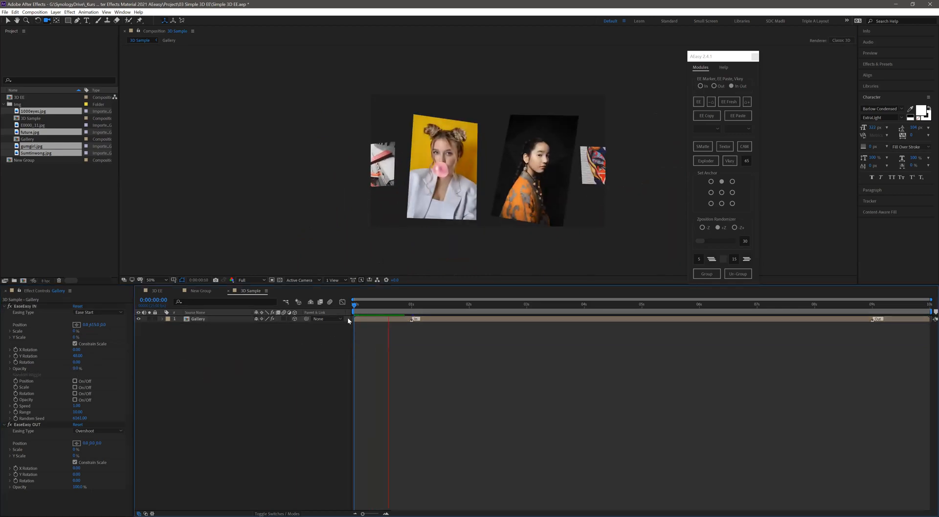
- Move the Gallery layer's In marker to 3 seconds and preview the slower entrance animation
{"action": "left_click_drag", "start_coordinate": [355, 307], "coordinate": [400, 325]}
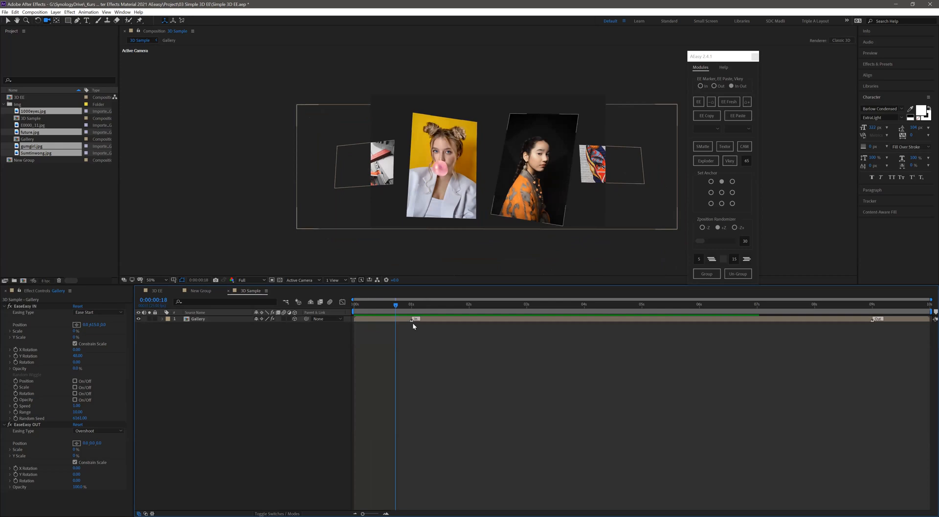
{"action": "left_click_drag", "start_coordinate": [412, 320], "coordinate": [530, 320]}
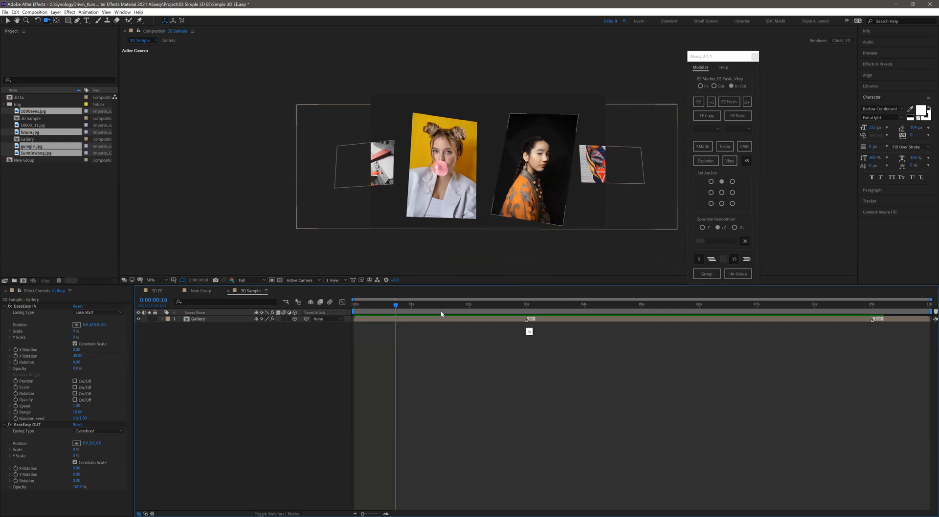
{"action": "left_click_drag", "start_coordinate": [360, 308], "coordinate": [324, 313]}
{"action": "key", "text": "space"}
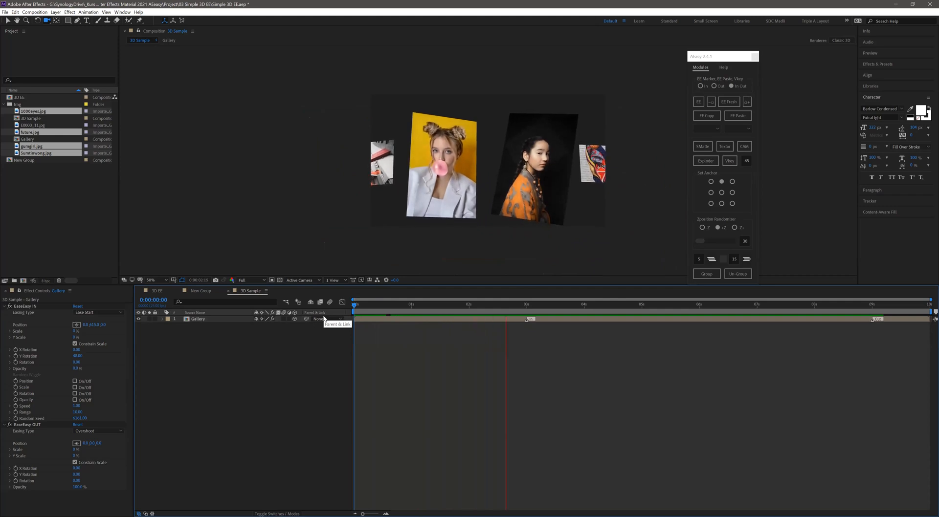
{"action": "left_click_drag", "start_coordinate": [354, 307], "coordinate": [341, 307]}
{"action": "key", "text": "space"}
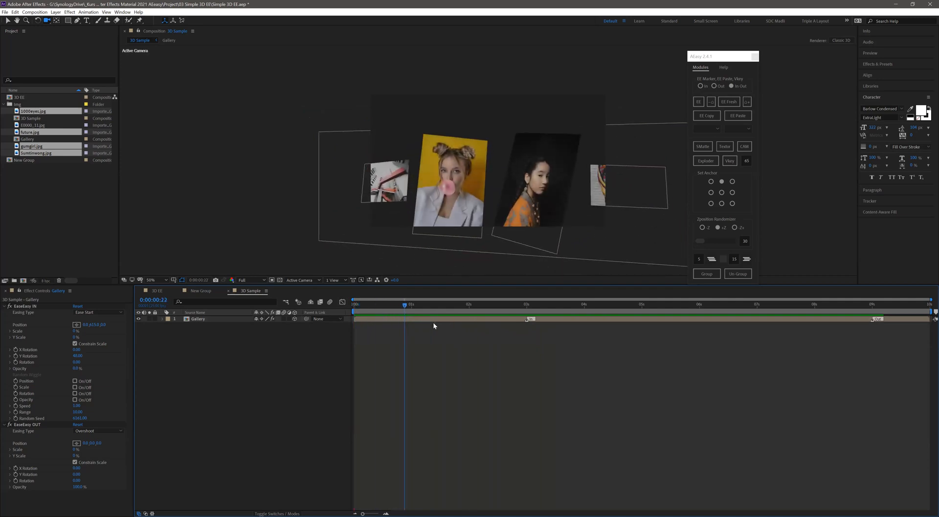
- Undo the Gallery animation and grouping, back to the four separate image layers
{"action": "left_click", "coordinate": [248, 319]}
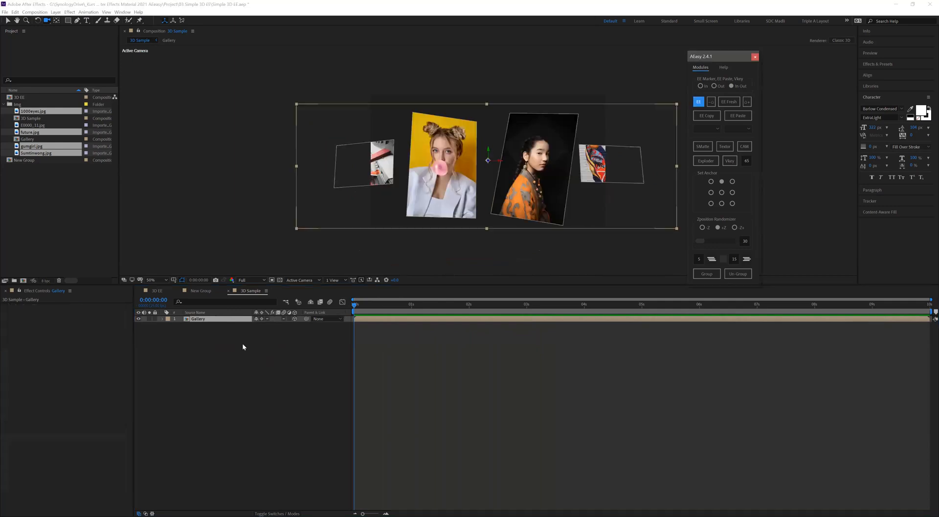
{"action": "left_click", "coordinate": [294, 320]}
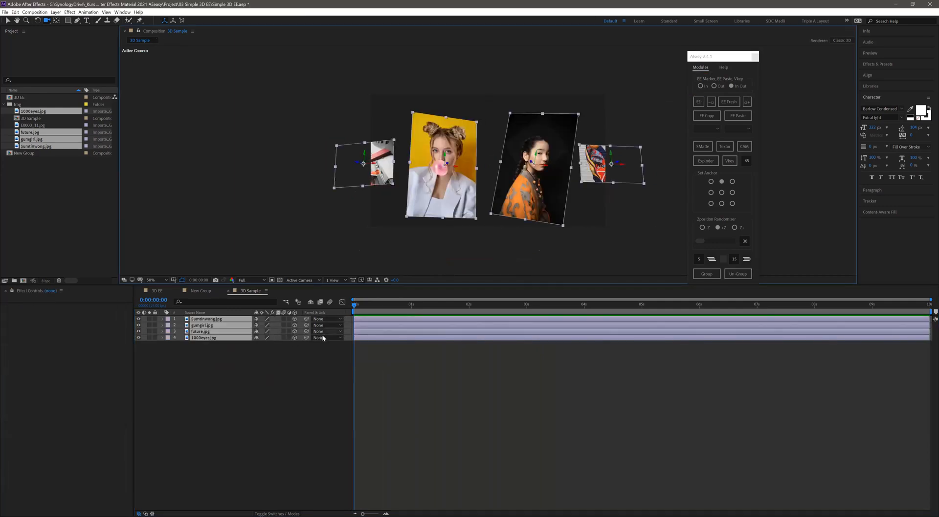
- Move the four image layers together closer to the camera in the Top view, and return to the Active Camera view
{"action": "left_click", "coordinate": [292, 279]}
{"action": "left_click", "coordinate": [296, 314]}
{"action": "left_click", "coordinate": [222, 354]}
{"action": "key", "text": "v"}
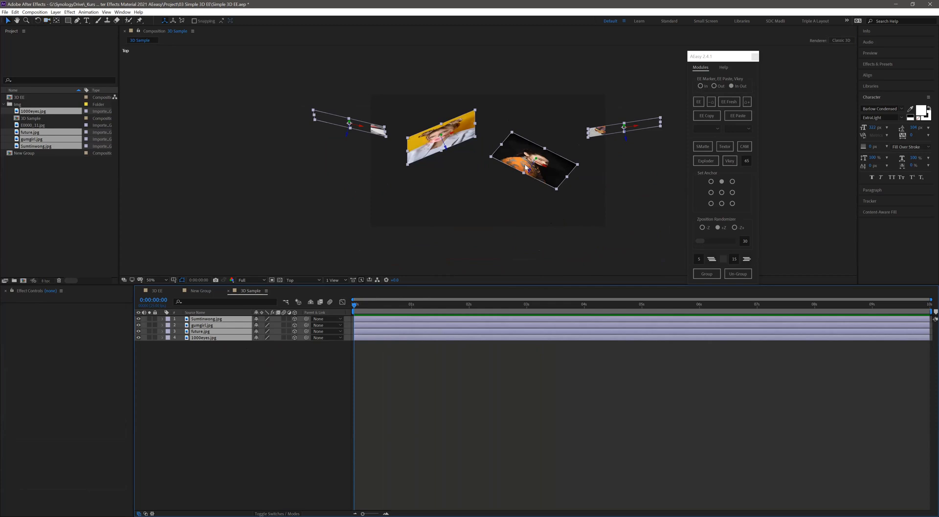
{"action": "left_click_drag", "start_coordinate": [523, 167], "coordinate": [525, 184]}
{"action": "left_click", "coordinate": [294, 281]}
{"action": "left_click", "coordinate": [293, 290]}
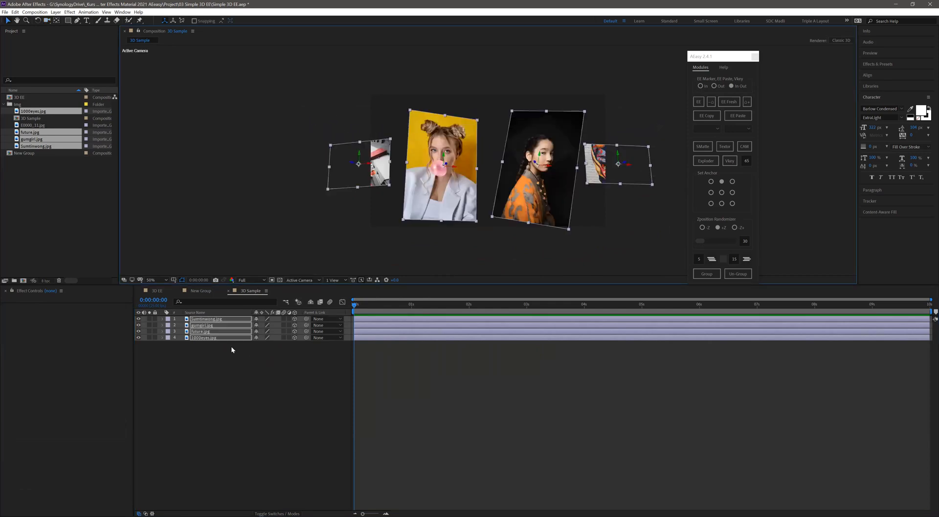
- Group the four image layers with AEasy under the name Gallery
{"action": "left_click_drag", "start_coordinate": [215, 362], "coordinate": [247, 320]}
{"action": "left_click", "coordinate": [702, 275]}
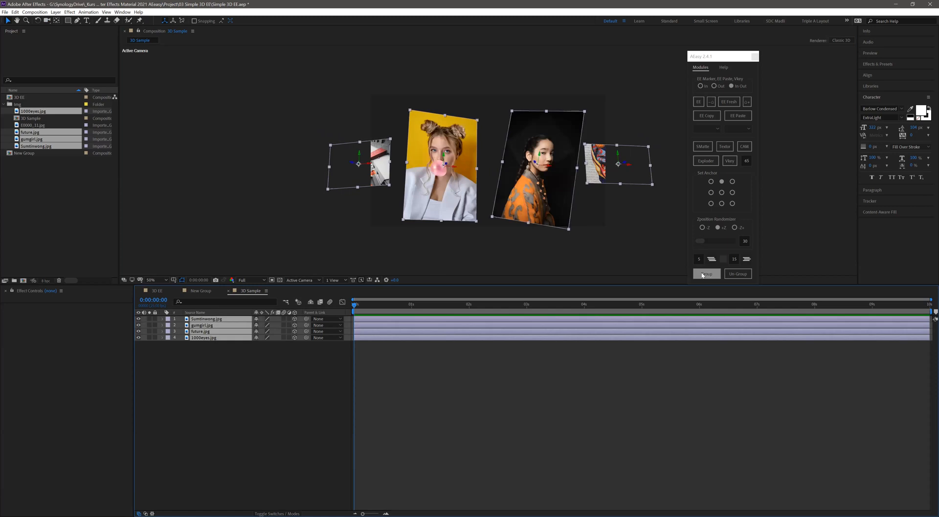
{"action": "type", "text": "Gallery"}
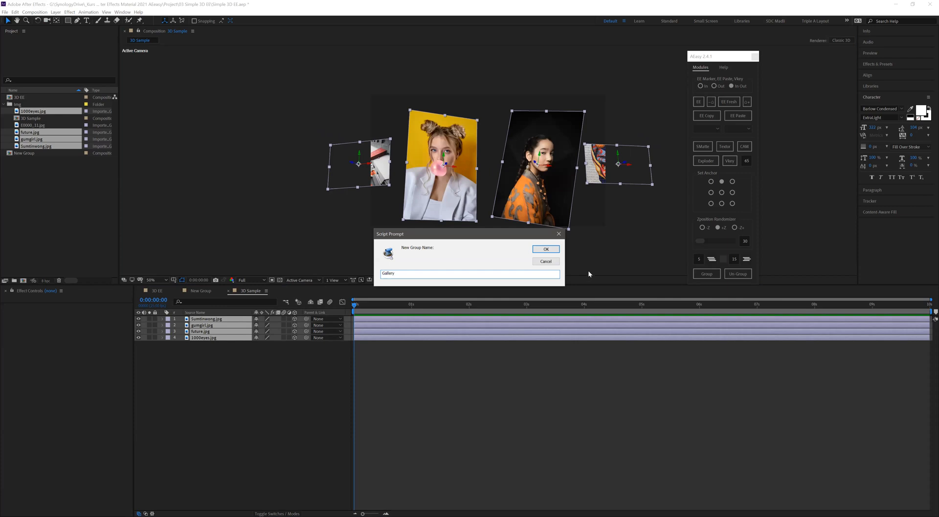
{"action": "key", "text": "Return"}
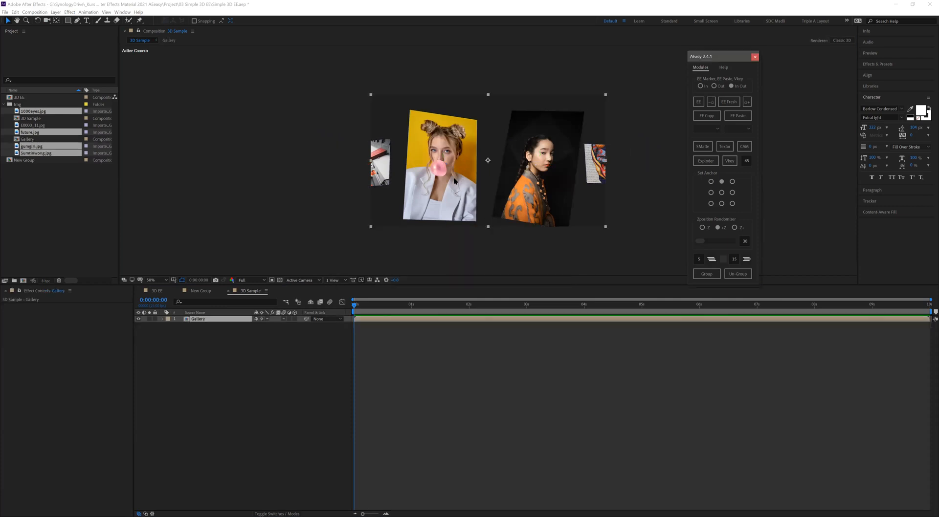
- Try moving and scaling the Gallery group as a flat 2D layer, and undo both changes
{"action": "mouse_move", "coordinate": [439, 192]}
{"action": "left_mouse_down"}
{"action": "mouse_move", "coordinate": [494, 195]}
{"action": "mouse_move", "coordinate": [394, 170]}
{"action": "mouse_move", "coordinate": [376, 189]}
{"action": "mouse_move", "coordinate": [461, 186]}
{"action": "mouse_move", "coordinate": [443, 196]}
{"action": "left_mouse_up"}
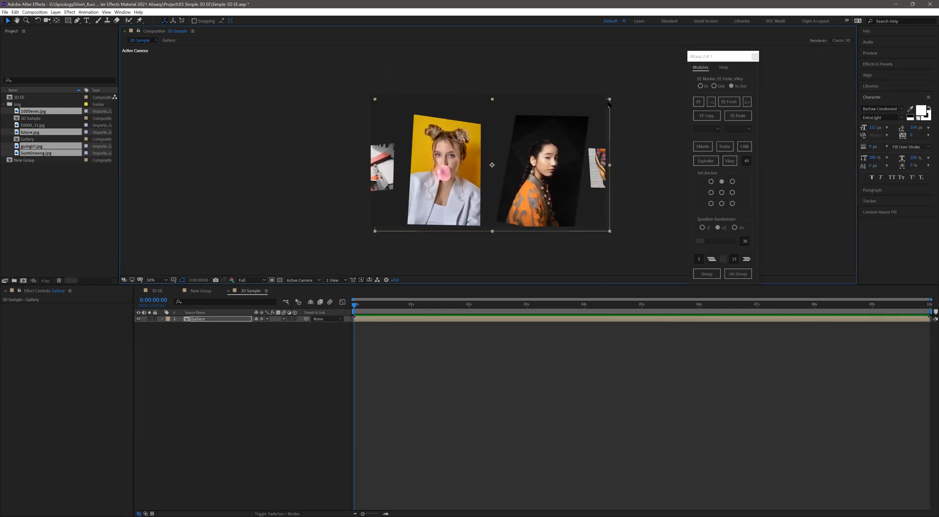
{"action": "left_click_drag", "start_coordinate": [592, 107], "coordinate": [557, 145]}
{"action": "key", "text": "ctrl+z"}
{"action": "key", "text": "ctrl+z"}
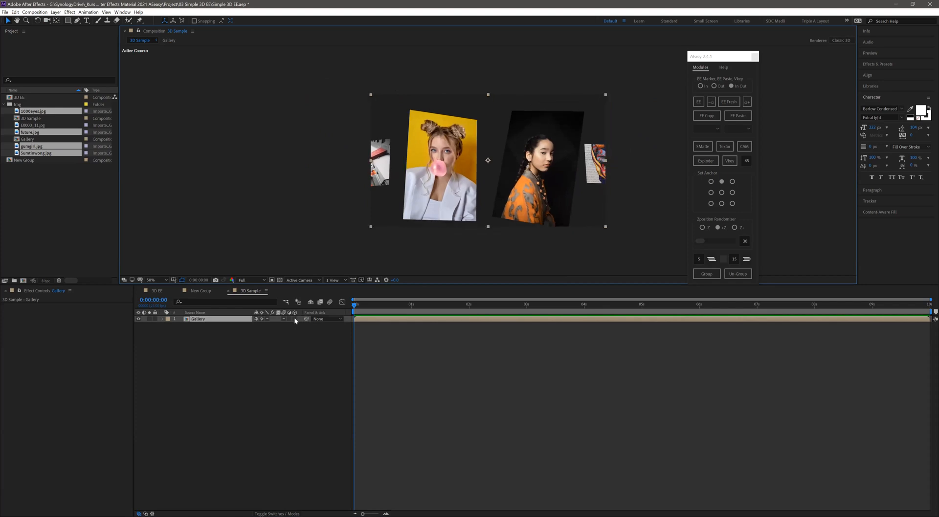
- Make Gallery a 3D layer with EaseEasy In and Out, setting the IN Y position to about 456, Y rotation 49 and opacity 0%
{"action": "left_click", "coordinate": [294, 318]}
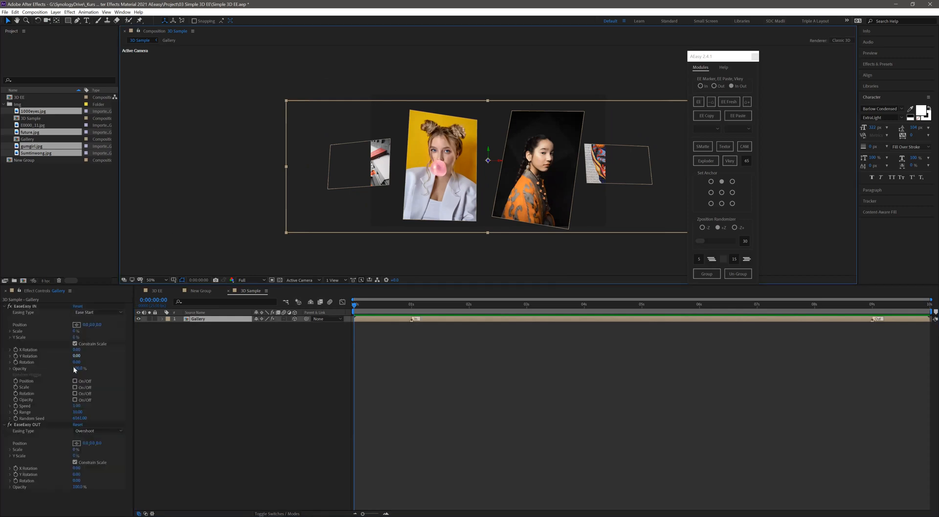
{"action": "left_click_drag", "start_coordinate": [101, 325], "coordinate": [78, 372]}
{"action": "key", "text": "ctrl+z"}
{"action": "key", "text": "ctrl+z"}
{"action": "left_click_drag", "start_coordinate": [2, 375], "coordinate": [1, 375]}
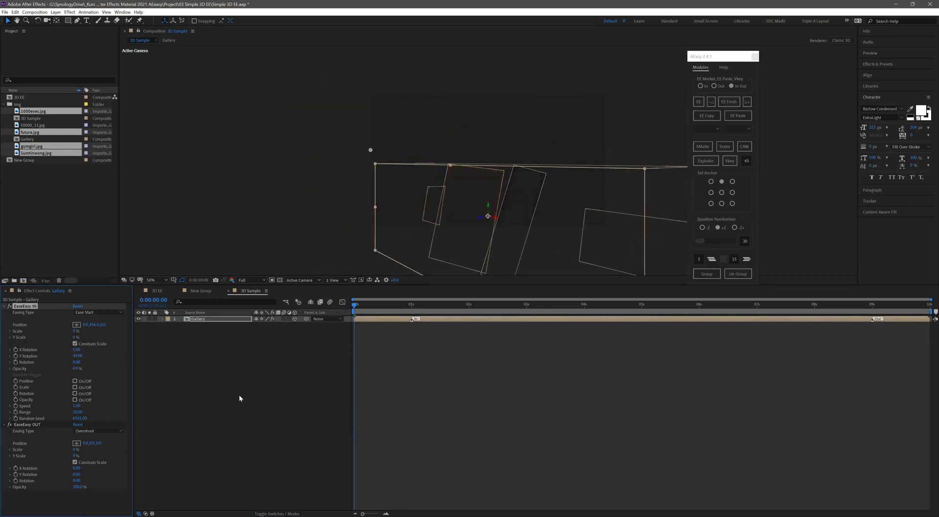
{"action": "left_click", "coordinate": [348, 339]}
- Move the In marker of the regrouped Gallery to 3 seconds and play back the entrance
{"action": "mouse_move", "coordinate": [354, 309]}
{"action": "left_mouse_down"}
{"action": "mouse_move", "coordinate": [408, 321]}
{"action": "mouse_move", "coordinate": [527, 319]}
{"action": "left_mouse_up"}
{"action": "key", "text": "space"}
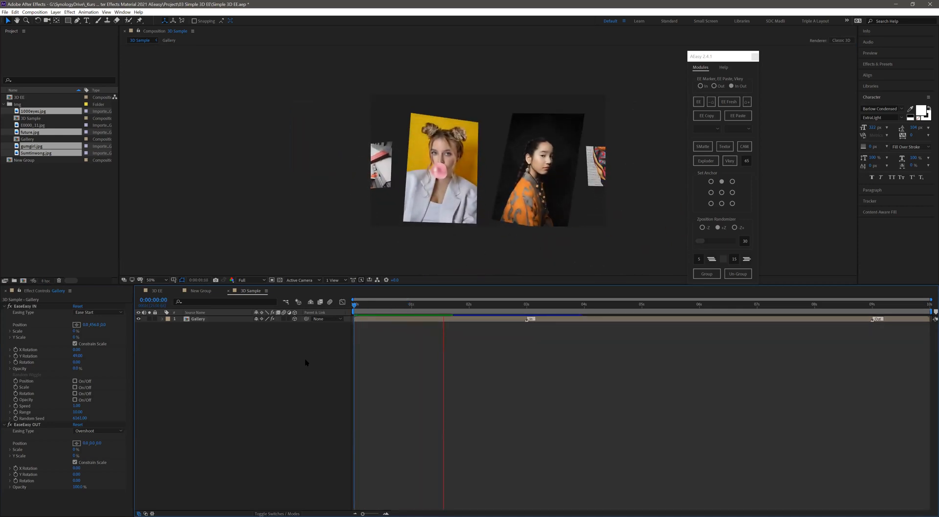
{"action": "left_click_drag", "start_coordinate": [499, 305], "coordinate": [528, 315]}
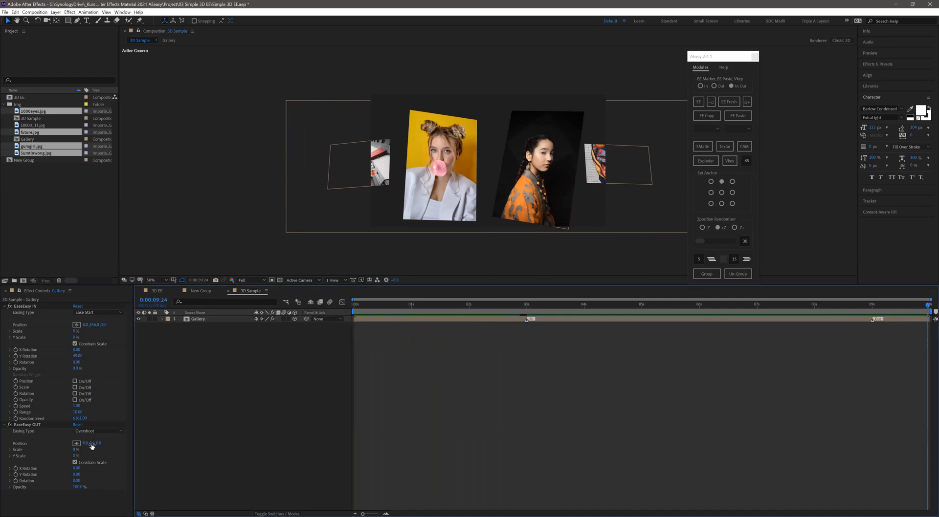
- Set EaseEasy OUT on Gallery to Y position -750, a negative Y rotation and opacity 0%
{"action": "left_click_drag", "start_coordinate": [85, 443], "coordinate": [67, 462]}
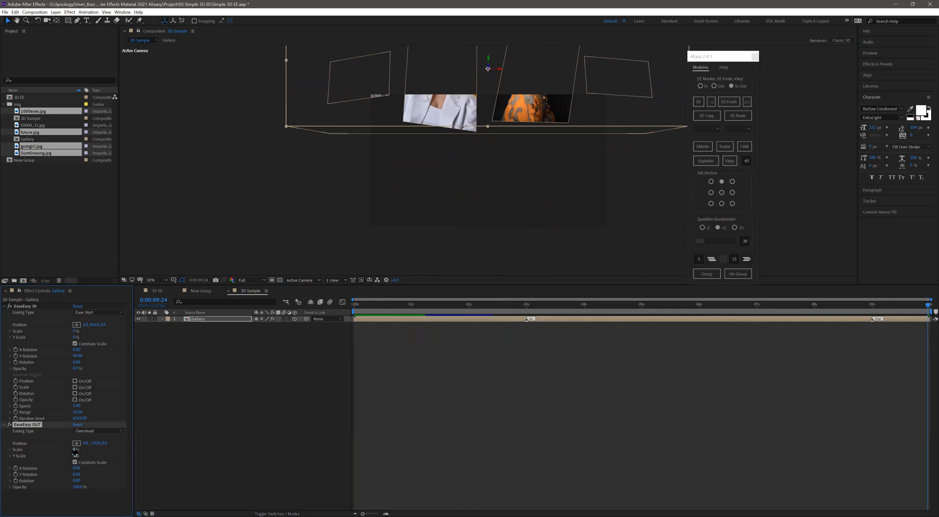
{"action": "left_click_drag", "start_coordinate": [76, 474], "coordinate": [30, 488]}
{"action": "left_click", "coordinate": [252, 448]}
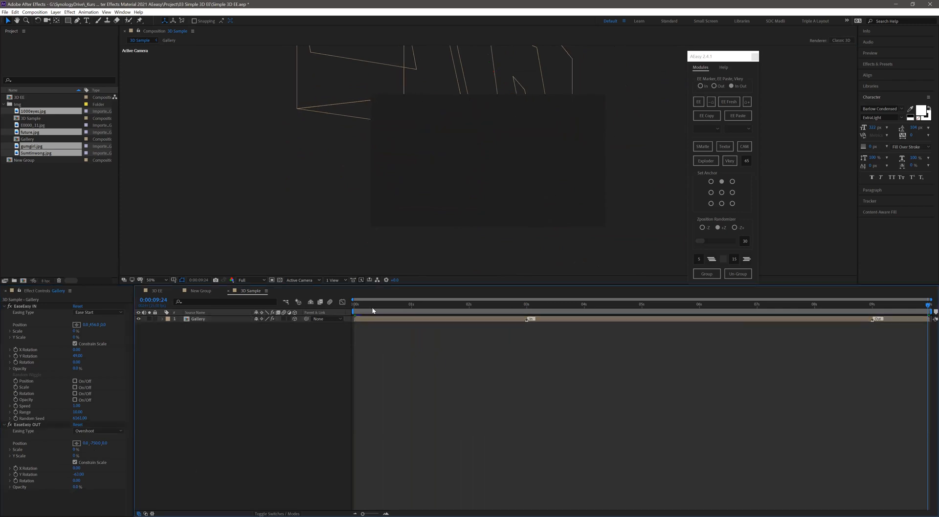
- Move the Gallery layer's Out marker to just after 7 seconds and preview the whole animation
{"action": "left_click_drag", "start_coordinate": [871, 320], "coordinate": [700, 320]}
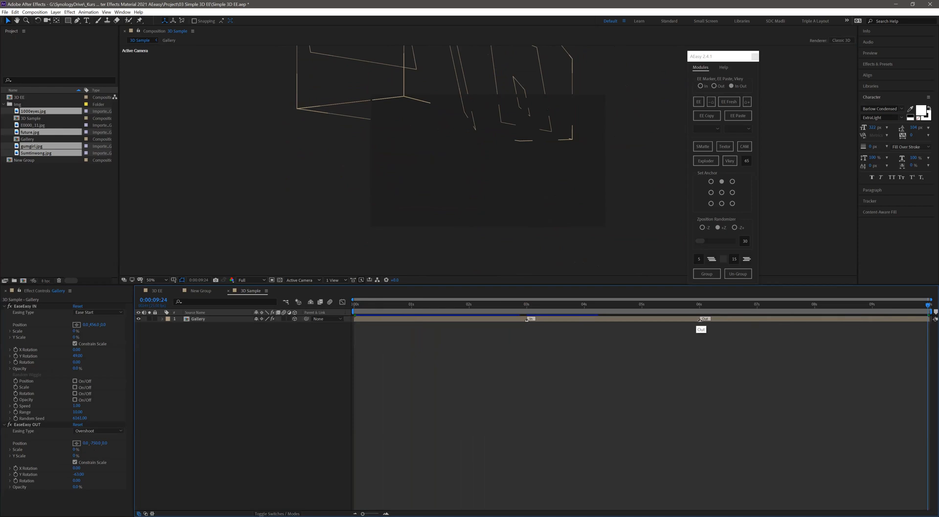
{"action": "left_click_drag", "start_coordinate": [568, 307], "coordinate": [759, 320]}
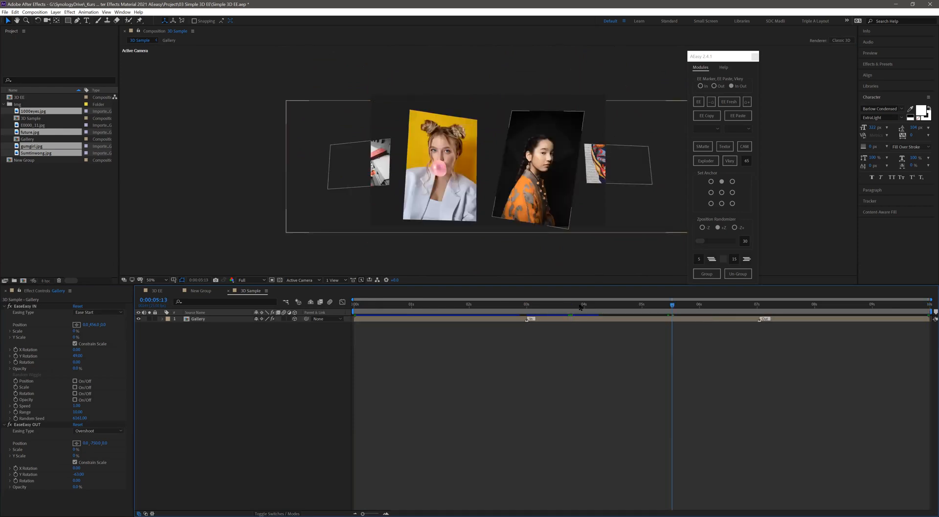
{"action": "key", "text": "space"}
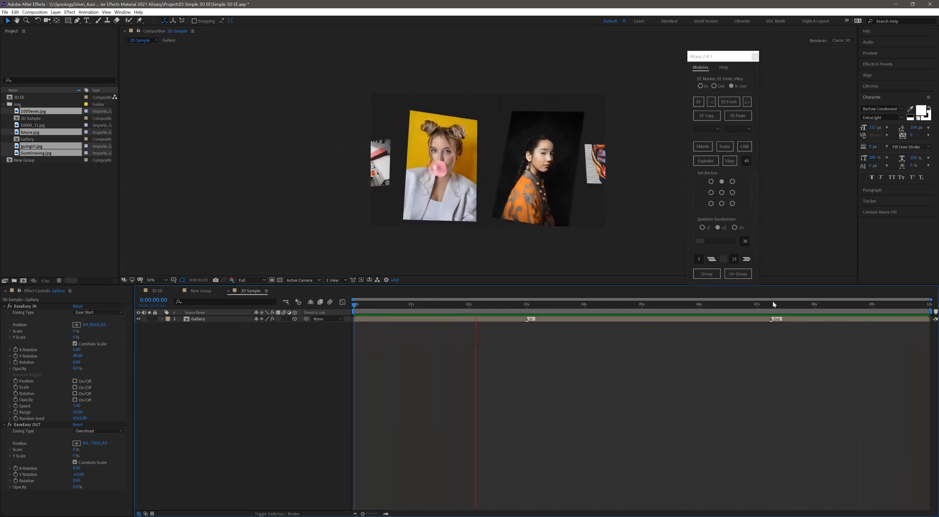
- Set the EaseEasy OUT easing type to Ease Start End and preview the Gallery animation from the beginning
{"action": "left_click", "coordinate": [803, 305]}
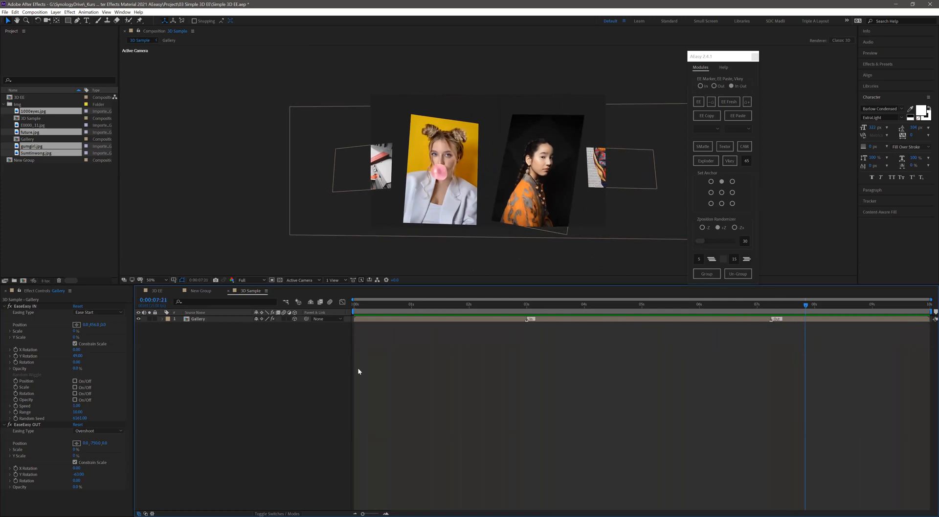
{"action": "left_click", "coordinate": [93, 431]}
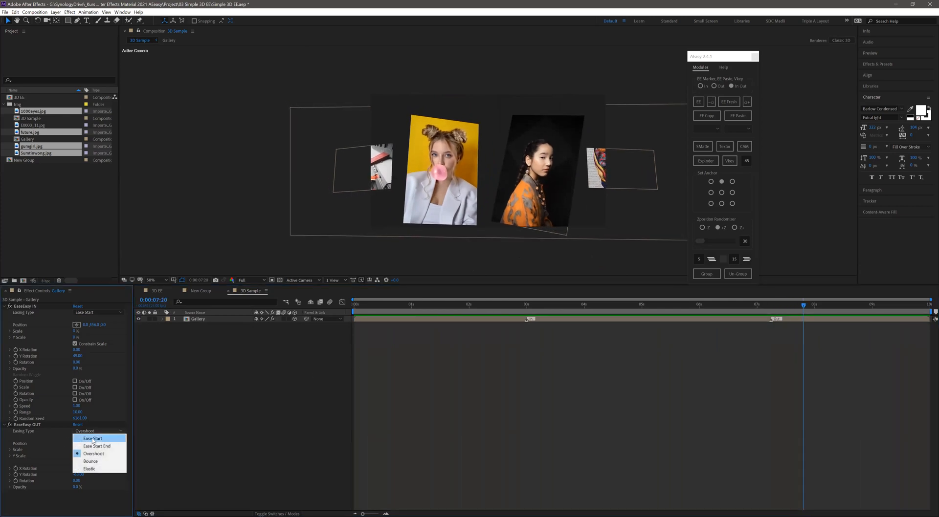
{"action": "left_click", "coordinate": [120, 439]}
{"action": "left_click", "coordinate": [97, 431]}
{"action": "left_click", "coordinate": [97, 447]}
{"action": "key", "text": "space"}
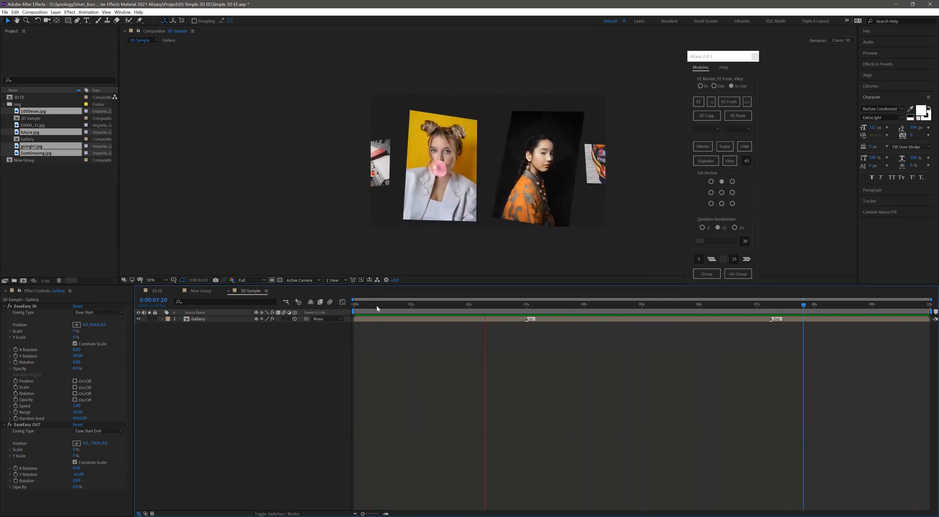
{"action": "left_click", "coordinate": [431, 304]}
{"action": "left_click_drag", "start_coordinate": [438, 307], "coordinate": [239, 368]}
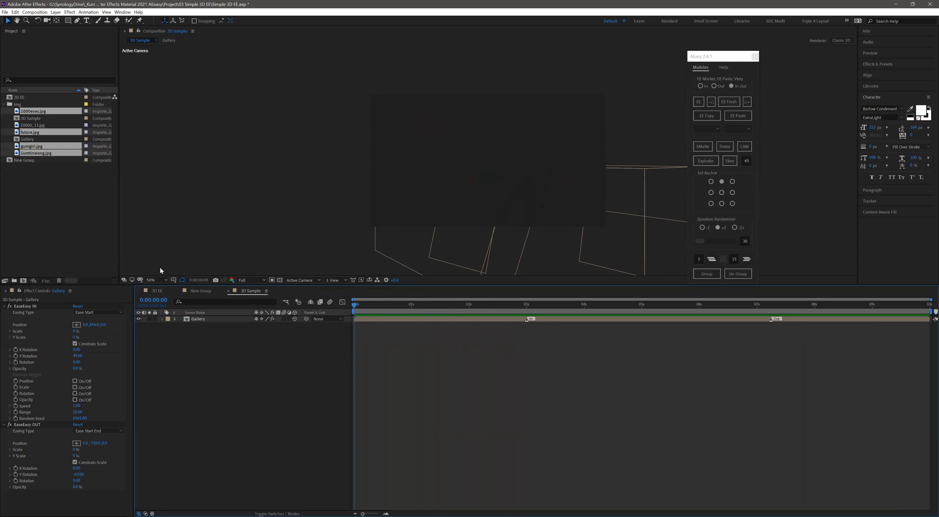
- Review the 3D EE composition around 1:06 for comparison, and return to the 3D Sample composition at 3 seconds
{"action": "left_click", "coordinate": [157, 291]}
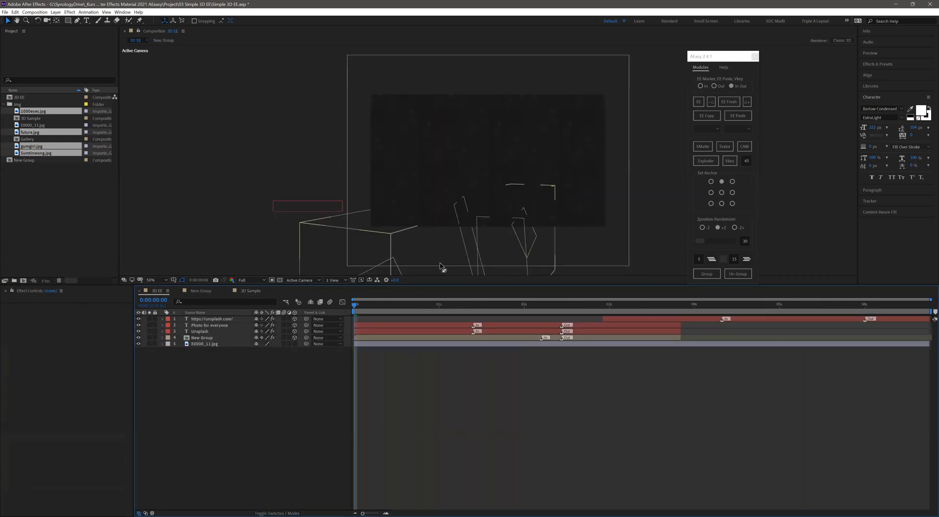
{"action": "left_click_drag", "start_coordinate": [405, 311], "coordinate": [459, 310]}
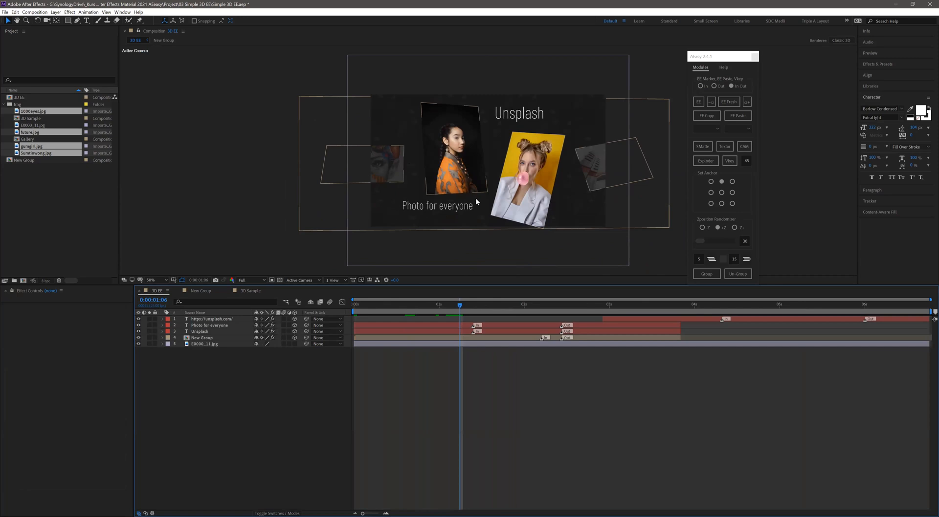
{"action": "left_click", "coordinate": [251, 291]}
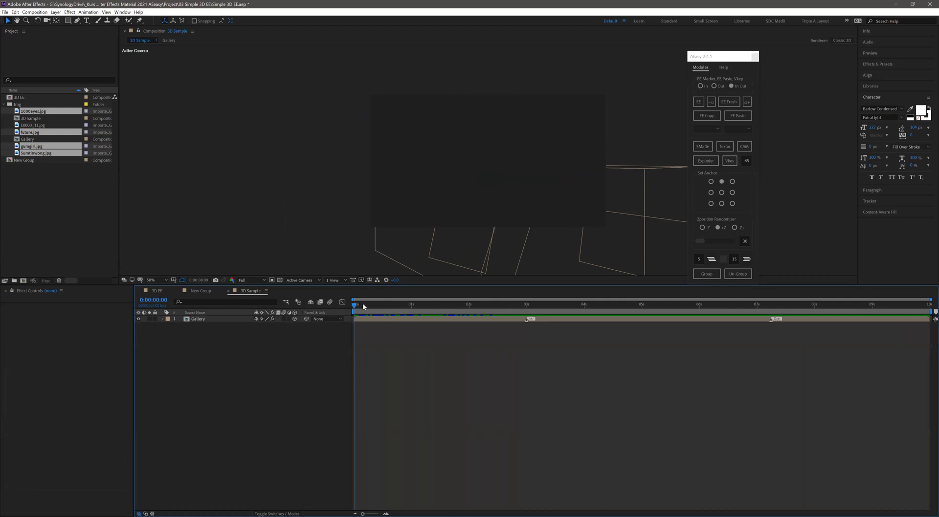
{"action": "left_click_drag", "start_coordinate": [428, 311], "coordinate": [526, 310]}
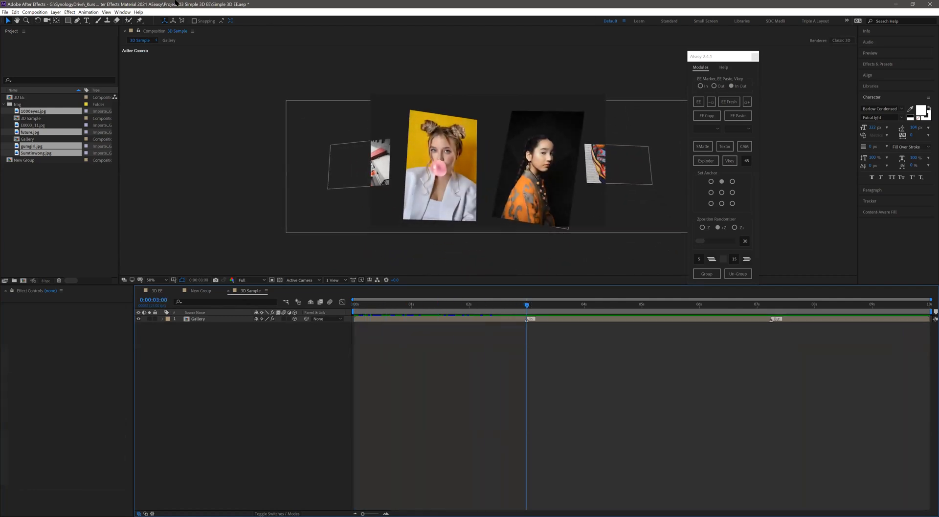
- Add a text layer reading "unsplash" near the composition's upper edge and scale it down to about half size
{"action": "left_click", "coordinate": [87, 21]}
{"action": "left_click", "coordinate": [489, 126]}
{"action": "type", "text": "un"}
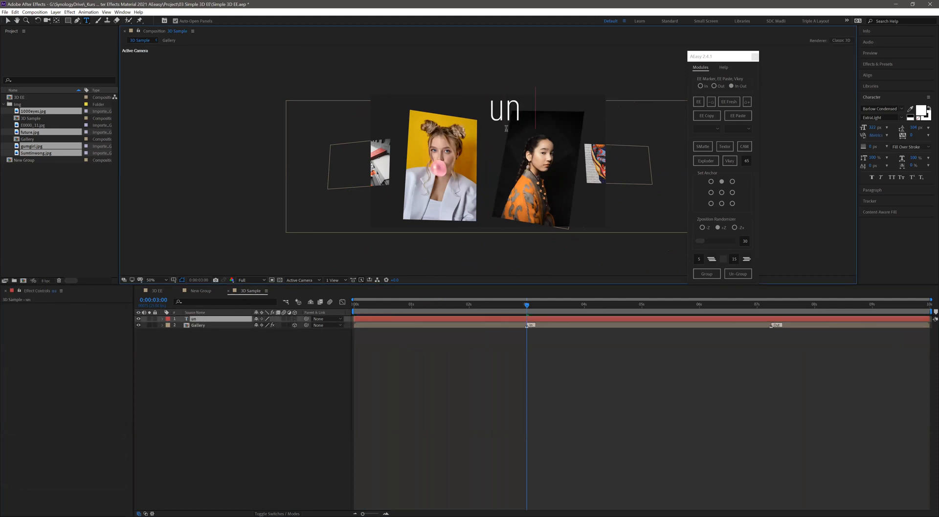
{"action": "type", "text": "splash"}
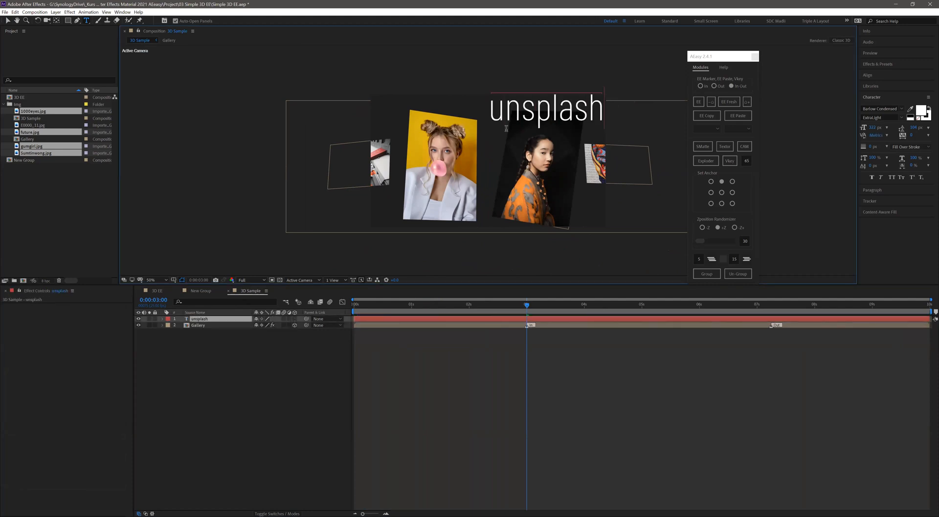
{"action": "left_click", "coordinate": [8, 21]}
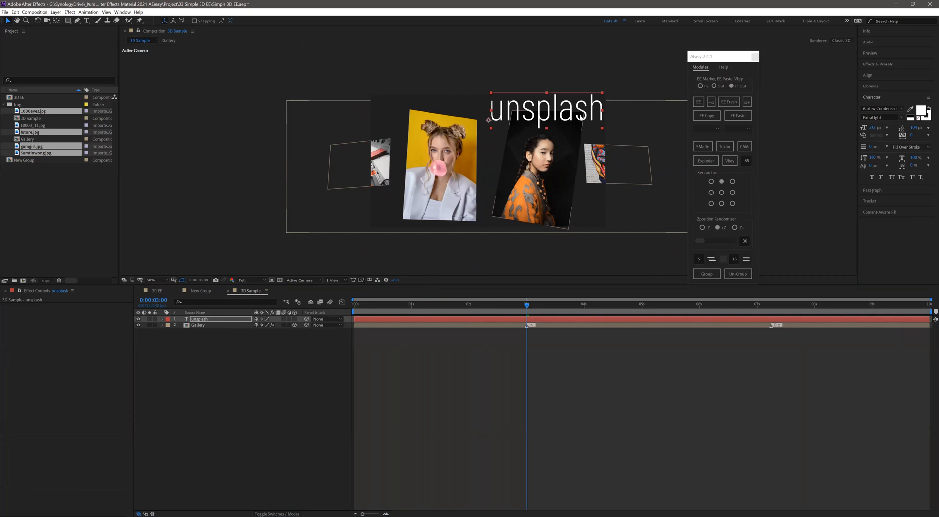
{"action": "left_click_drag", "start_coordinate": [602, 93], "coordinate": [545, 141]}
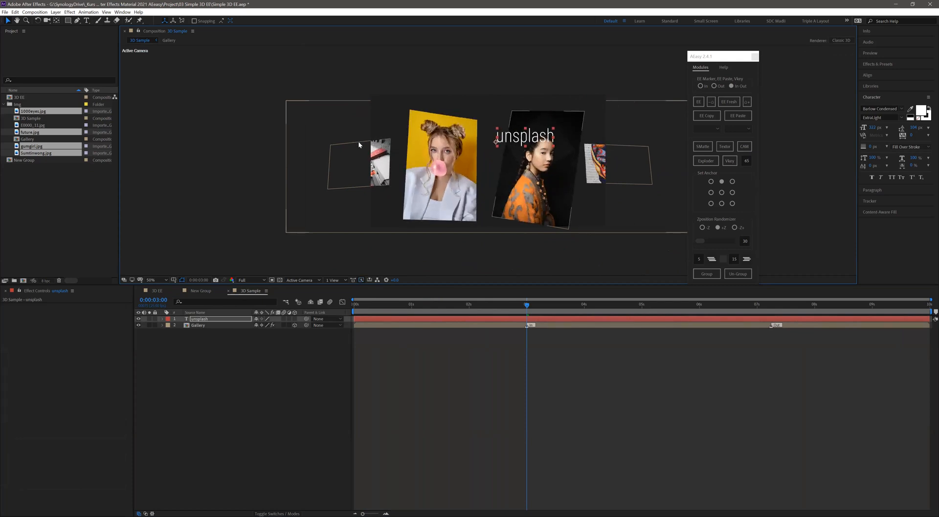
- Scale the Gallery layer down slightly and place the unsplash text above the dark portrait photo
{"action": "left_click", "coordinate": [288, 111]}
{"action": "left_click_drag", "start_coordinate": [287, 102], "coordinate": [440, 208]}
{"action": "left_click", "coordinate": [546, 240]}
- Duplicate the unsplash text at the foot of the yellow portrait and change its wording to "Free photo"
{"action": "key", "text": "ctrl+d"}
{"action": "double_click", "coordinate": [460, 208]}
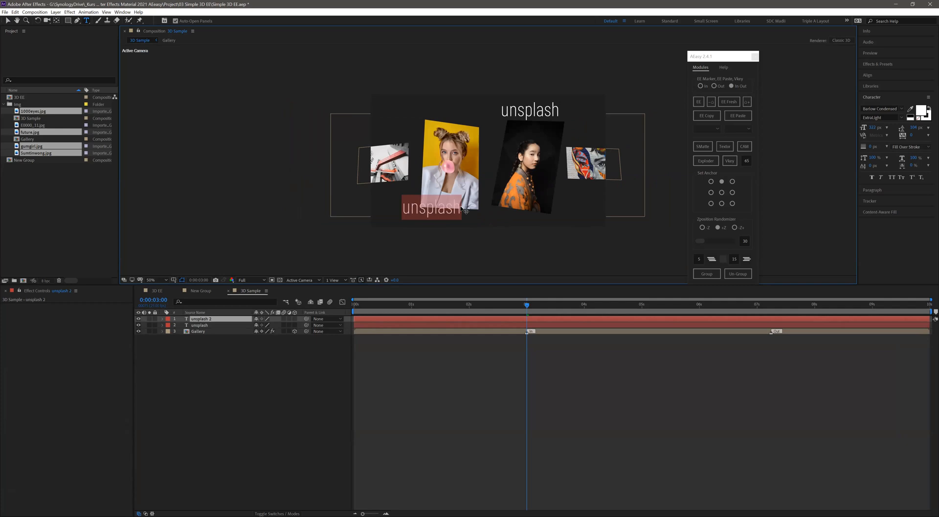
{"action": "type", "text": "Free photo"}
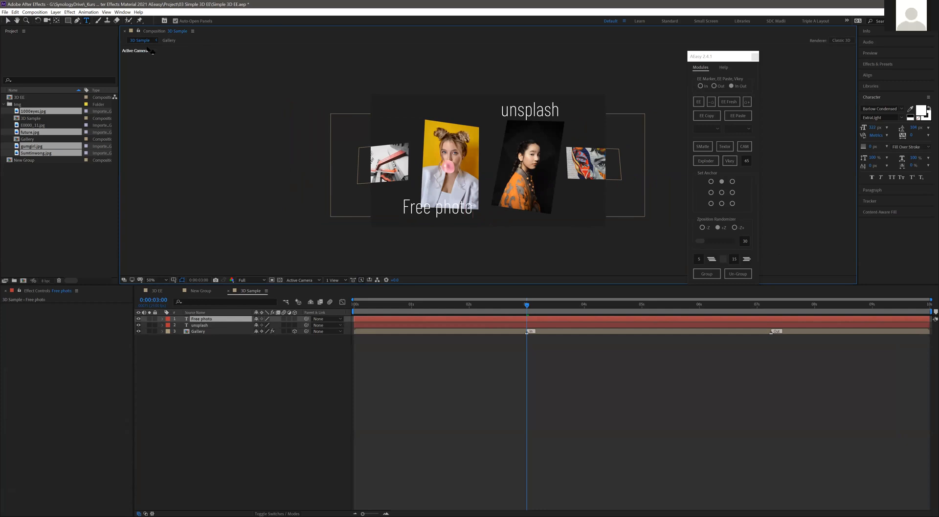
{"action": "left_click", "coordinate": [276, 114]}
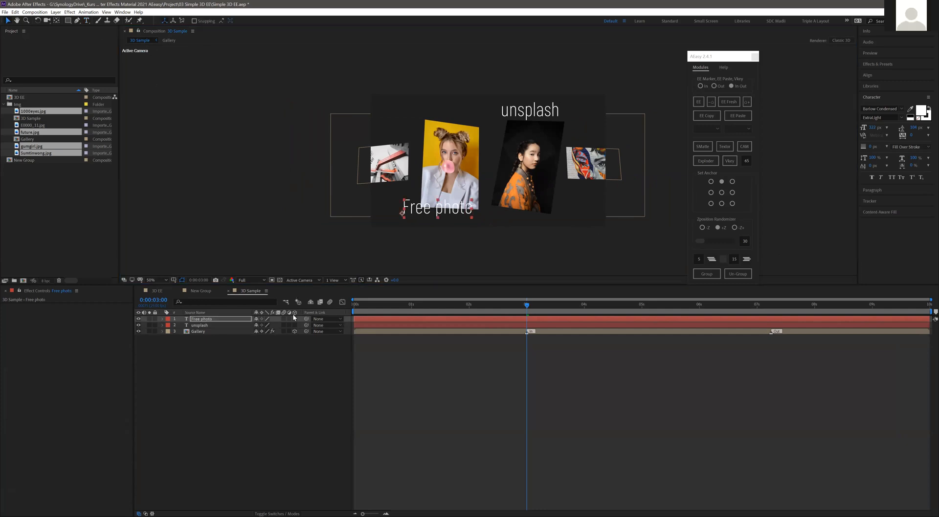
- Make both text layers 3D and apply EaseEasy with In and Out markers to them
{"action": "left_click_drag", "start_coordinate": [296, 319], "coordinate": [296, 324]}
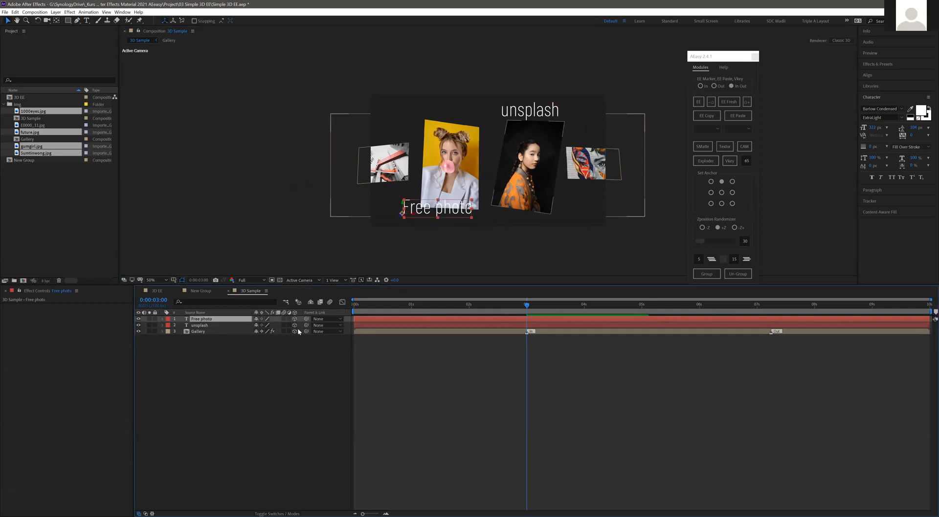
{"action": "left_click_drag", "start_coordinate": [404, 305], "coordinate": [319, 312]}
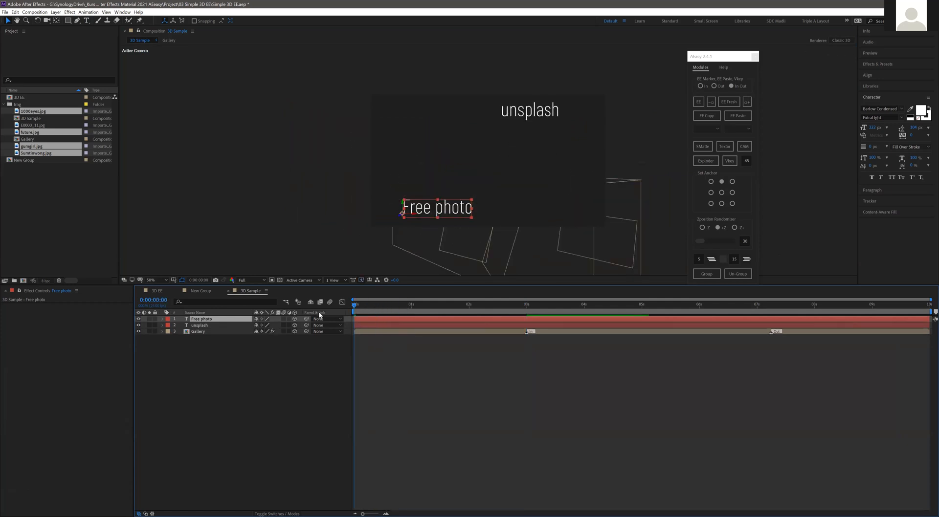
{"action": "left_click", "coordinate": [221, 325], "text": "shift"}
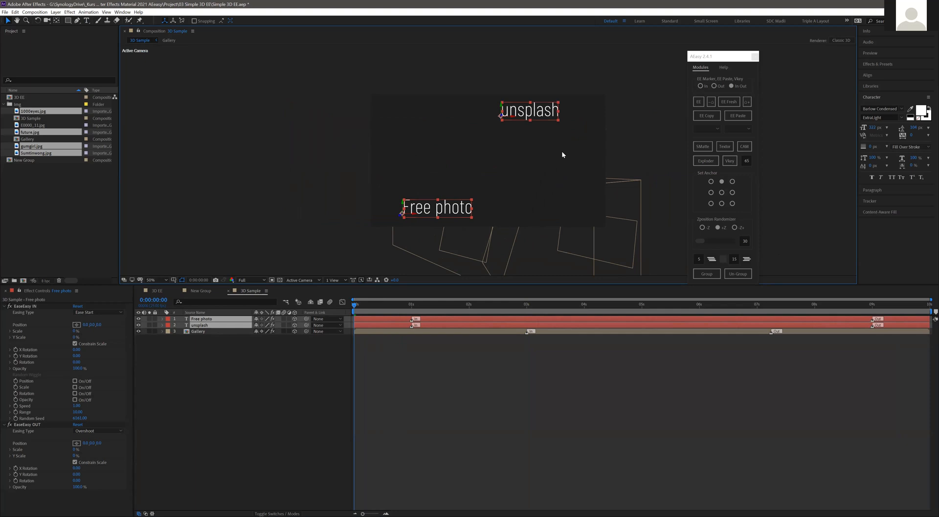
- Set EaseEasy IN on the unsplash text to a positive X position offset and opacity 0%
{"action": "left_click", "coordinate": [492, 137]}
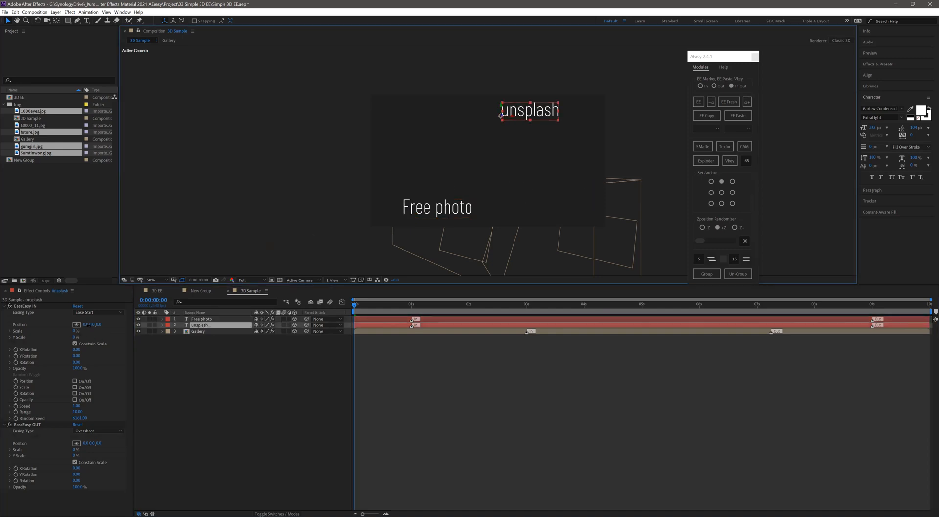
{"action": "left_click_drag", "start_coordinate": [85, 325], "coordinate": [134, 337]}
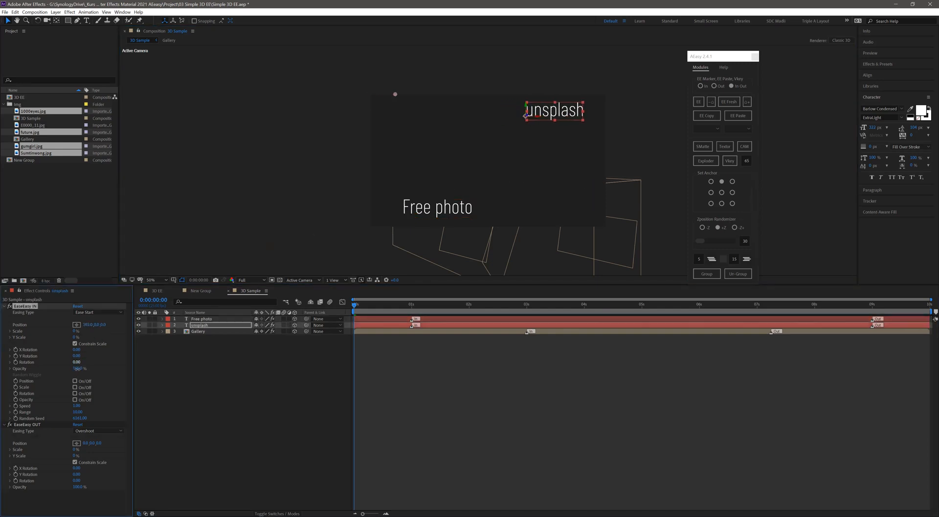
{"action": "left_click_drag", "start_coordinate": [77, 368], "coordinate": [18, 366]}
- Set EaseEasy IN on the Free photo text to a negative X position and low opacity, and preview the entrance
{"action": "left_click", "coordinate": [411, 216]}
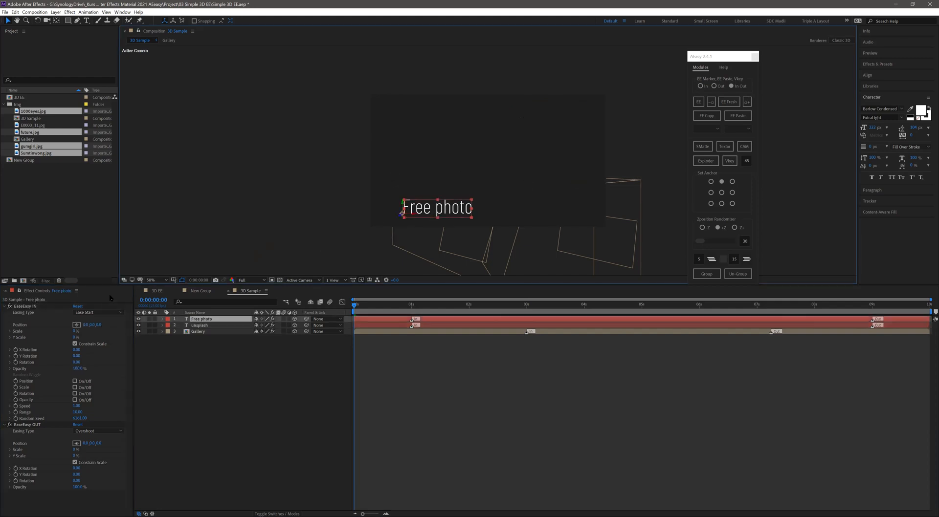
{"action": "left_click_drag", "start_coordinate": [85, 325], "coordinate": [18, 331]}
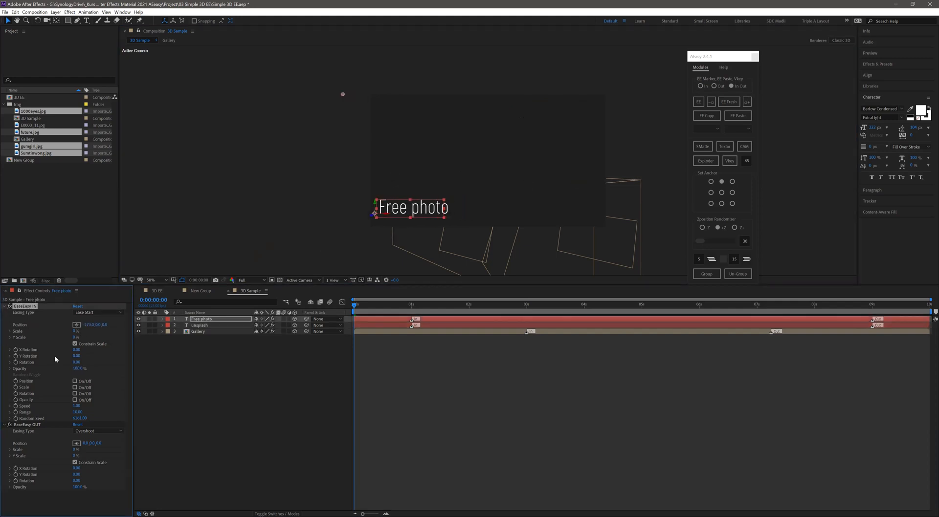
{"action": "left_click_drag", "start_coordinate": [40, 369], "coordinate": [34, 370]}
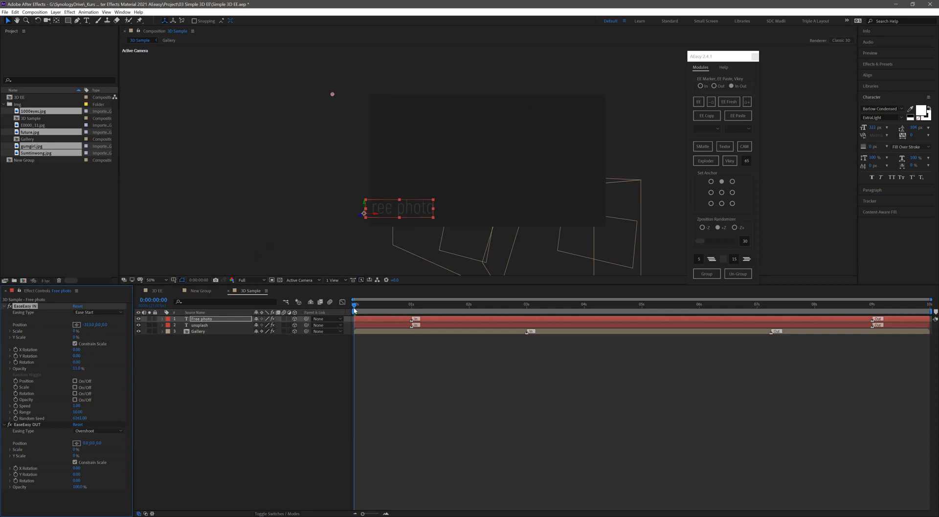
{"action": "left_click", "coordinate": [288, 370]}
{"action": "key", "text": "space"}
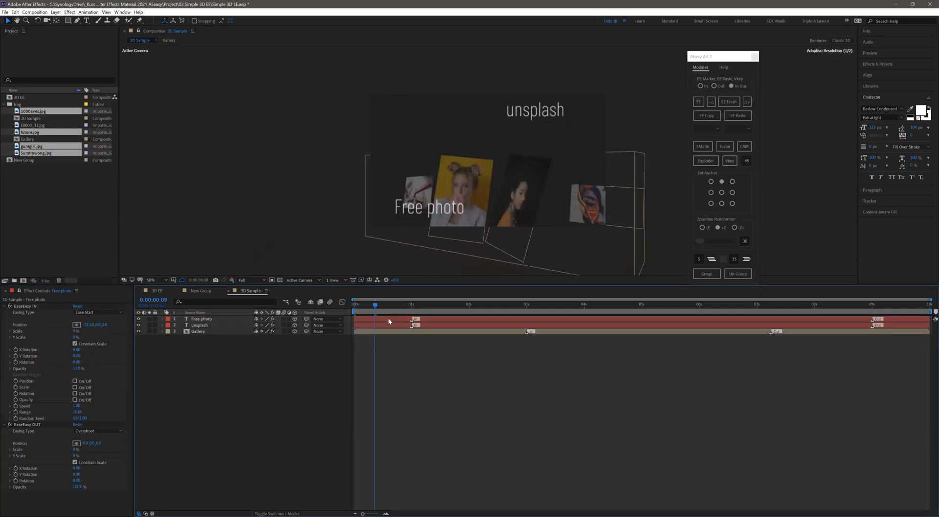
- At the composition's last frame, set EaseEasy OUT on the Free photo text to a negative Y position and opacity 0%
{"action": "left_click_drag", "start_coordinate": [407, 321], "coordinate": [782, 338]}
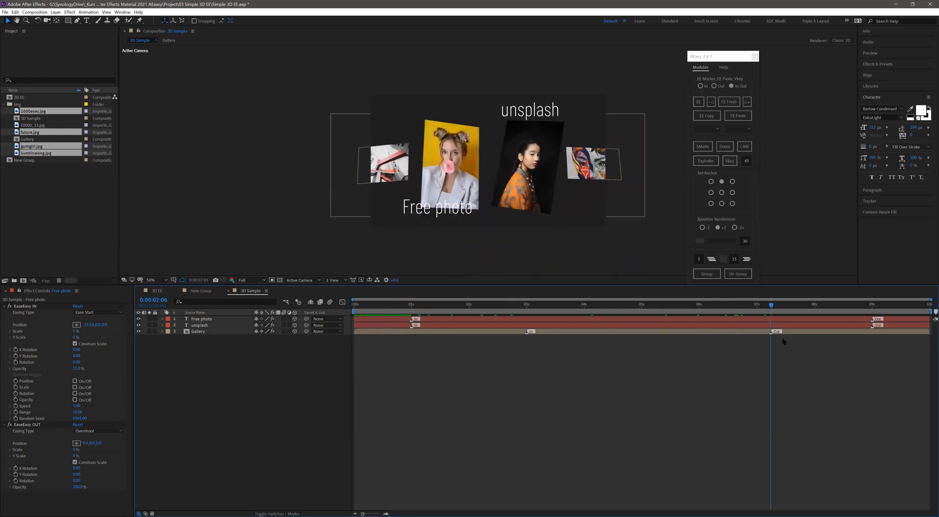
{"action": "left_click_drag", "start_coordinate": [883, 307], "coordinate": [928, 308]}
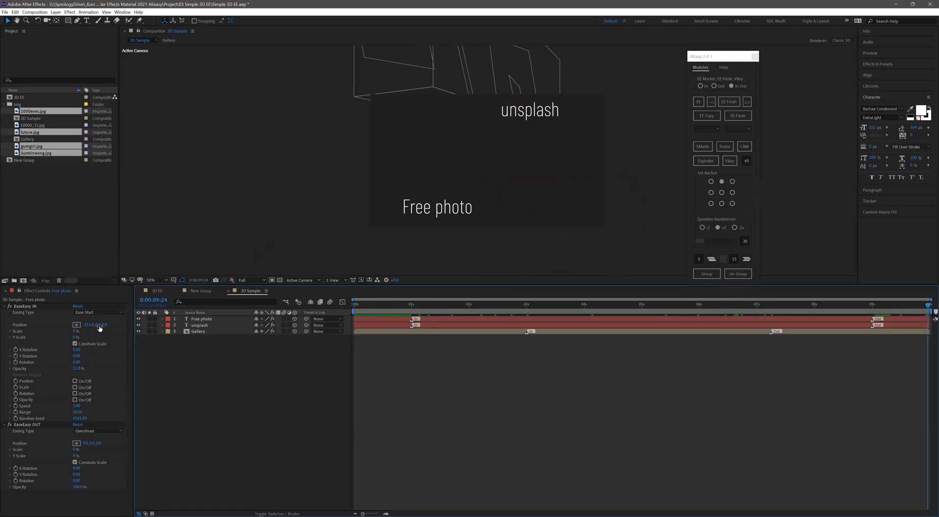
{"action": "left_click_drag", "start_coordinate": [98, 326], "coordinate": [92, 326]}
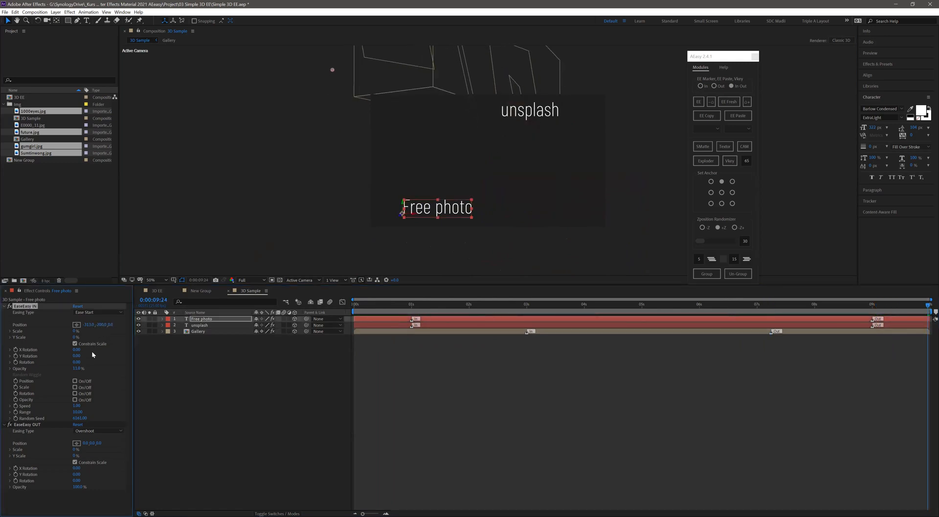
{"action": "key", "text": "ctrl+z"}
{"action": "left_click_drag", "start_coordinate": [88, 443], "coordinate": [21, 494]}
- Set EaseEasy OUT on the unsplash text to a negative Y position that lifts it above the frame, with opacity 0%
{"action": "left_click", "coordinate": [199, 325]}
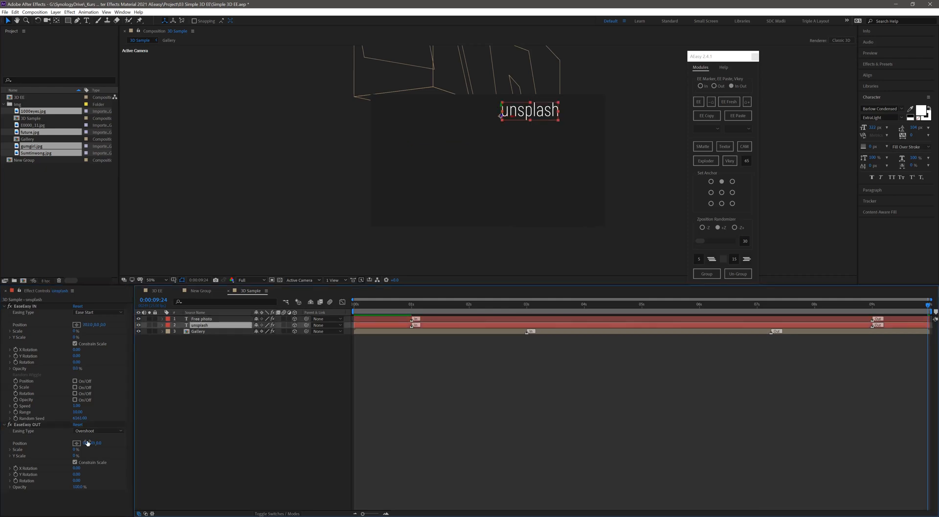
{"action": "left_click_drag", "start_coordinate": [91, 443], "coordinate": [89, 475]}
{"action": "left_click_drag", "start_coordinate": [37, 488], "coordinate": [30, 488]}
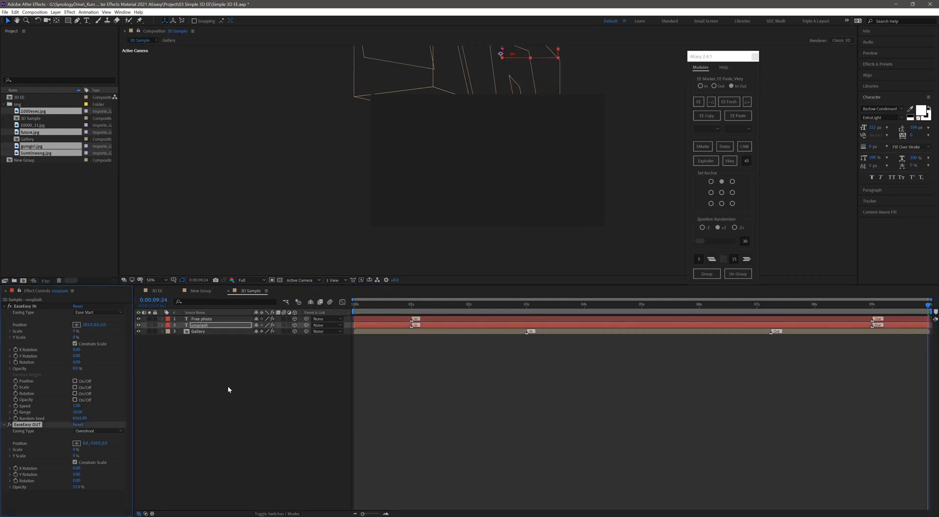
- Align both text layers' In and Out markers with Gallery's, at 3 seconds and just after 7 seconds, and preview the animation
{"action": "left_click_drag", "start_coordinate": [450, 332], "coordinate": [516, 337]}
{"action": "left_click_drag", "start_coordinate": [415, 319], "coordinate": [530, 328]}
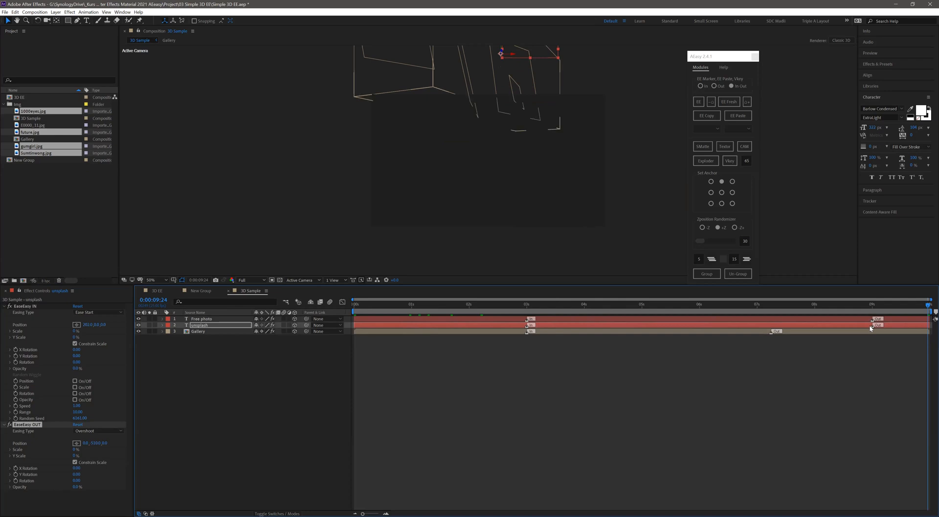
{"action": "left_click_drag", "start_coordinate": [831, 326], "coordinate": [777, 325]}
{"action": "key", "text": "F2"}
{"action": "key", "text": "space"}
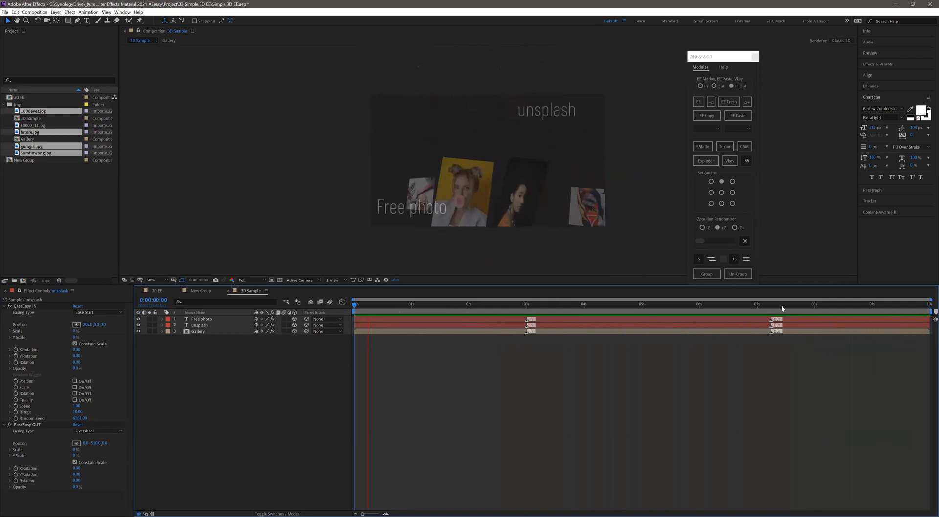
- Set the EaseEasy OUT easing type of both text layers to Ease Start End and preview from the beginning
{"action": "left_click_drag", "start_coordinate": [788, 307], "coordinate": [793, 322]}
{"action": "left_click", "coordinate": [792, 319]}
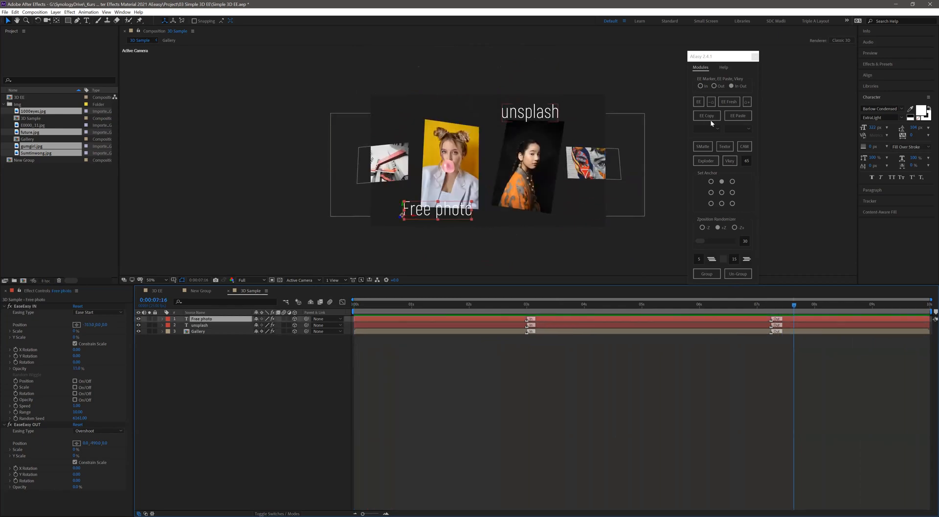
{"action": "left_click", "coordinate": [737, 129]}
{"action": "left_click", "coordinate": [734, 145]}
{"action": "left_click", "coordinate": [747, 305]}
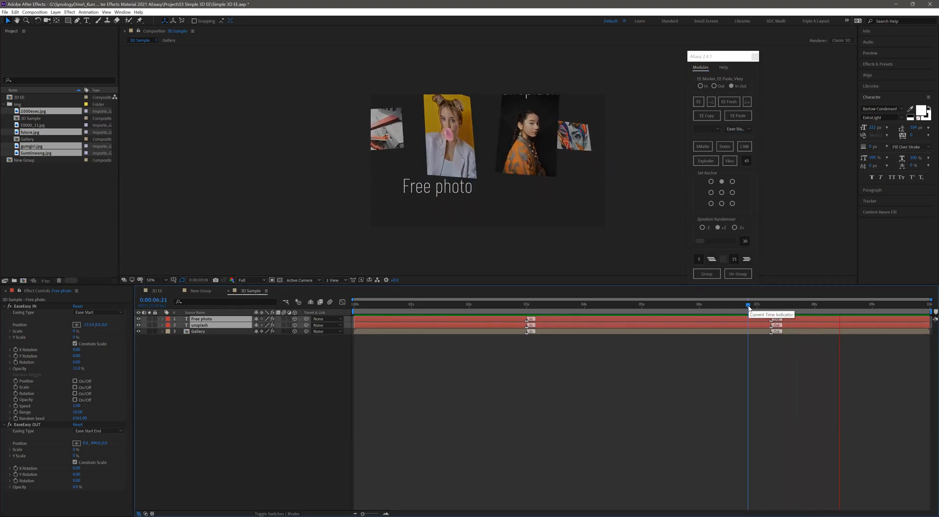
{"action": "left_click_drag", "start_coordinate": [750, 307], "coordinate": [299, 326]}
{"action": "key", "text": "space"}
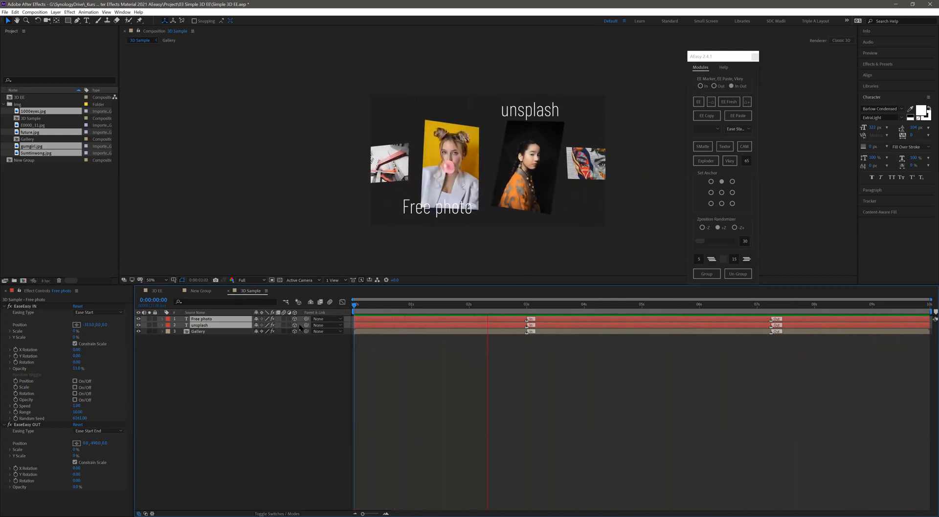
- Move all three layers' Out markers to 4 seconds, trim the layers to end at about 6 seconds, and preview
{"action": "left_click", "coordinate": [584, 310]}
{"action": "left_click", "coordinate": [747, 101]}
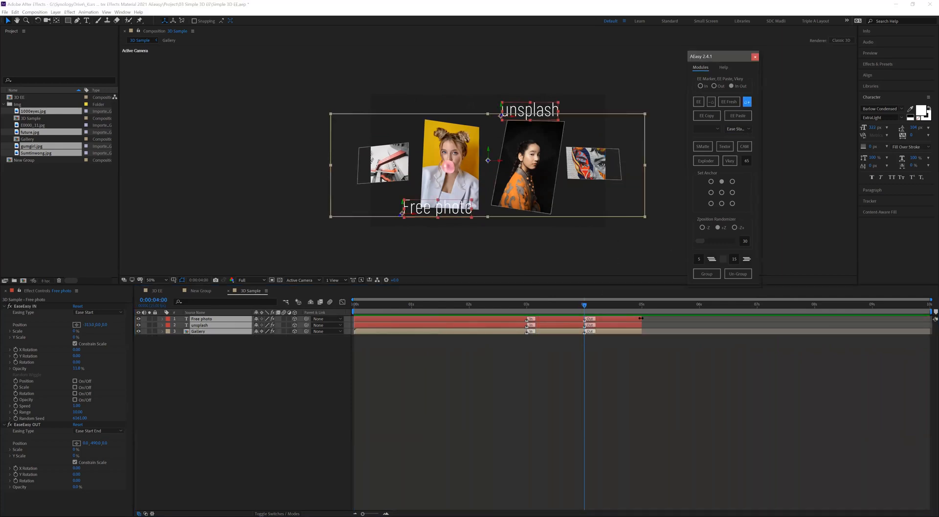
{"action": "left_click", "coordinate": [305, 388]}
{"action": "key", "text": "space"}
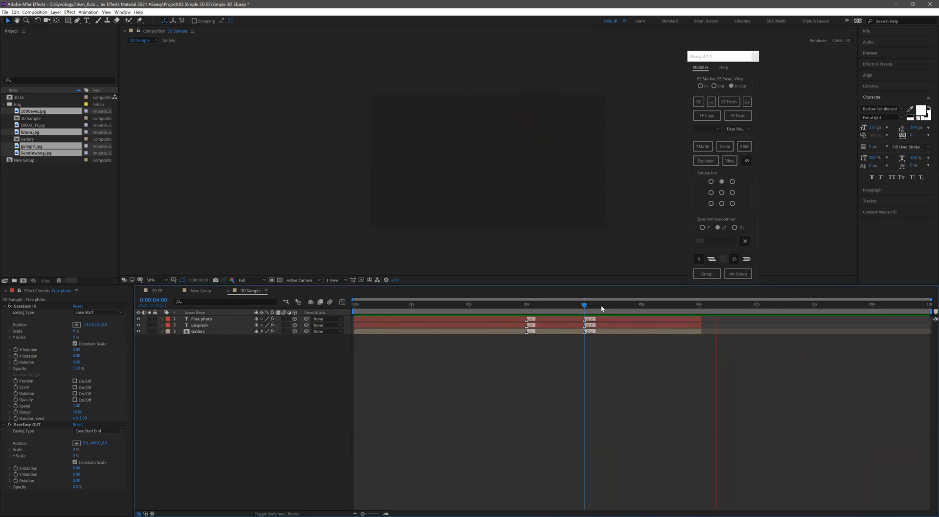
- At 0:00:05:02, give the Free photo text a negative EaseEasy OUT Y rotation and preview its exit
{"action": "left_click_drag", "start_coordinate": [618, 307], "coordinate": [646, 329]}
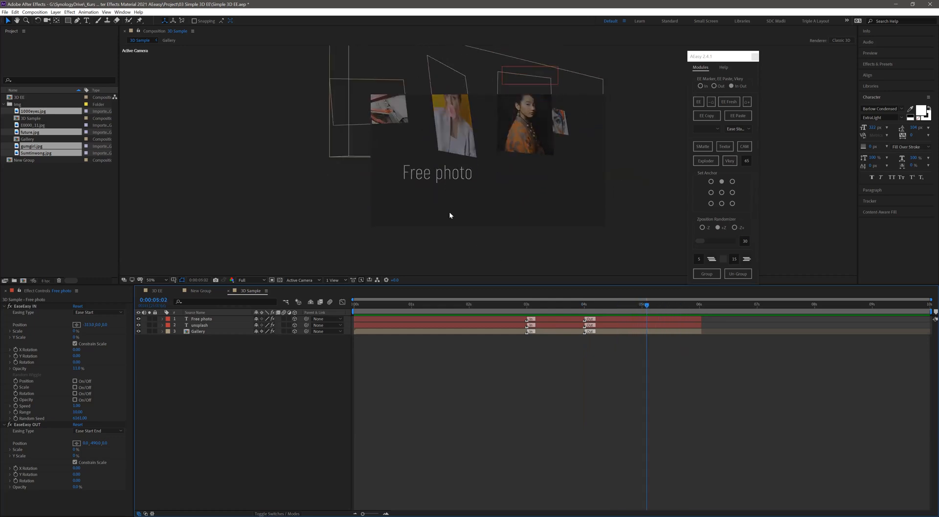
{"action": "left_click", "coordinate": [443, 176]}
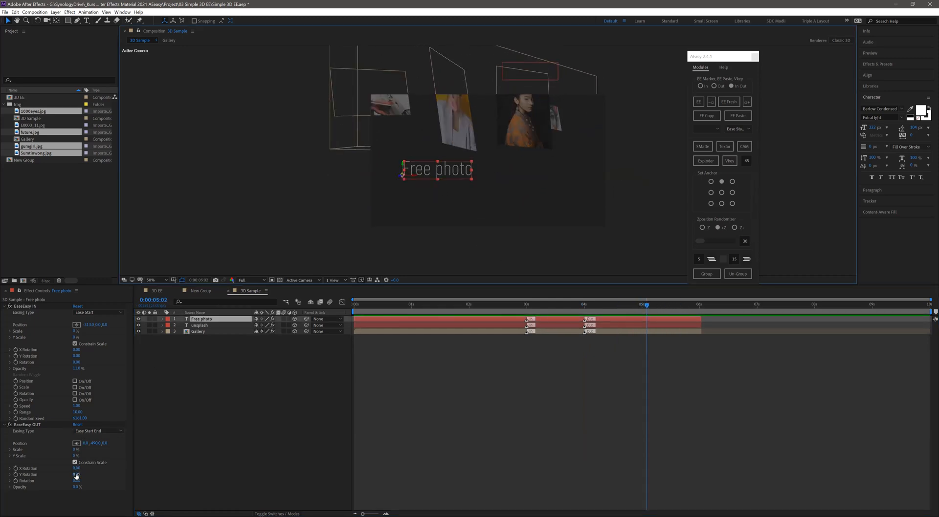
{"action": "left_click_drag", "start_coordinate": [77, 474], "coordinate": [84, 478]}
{"action": "key", "text": "space"}
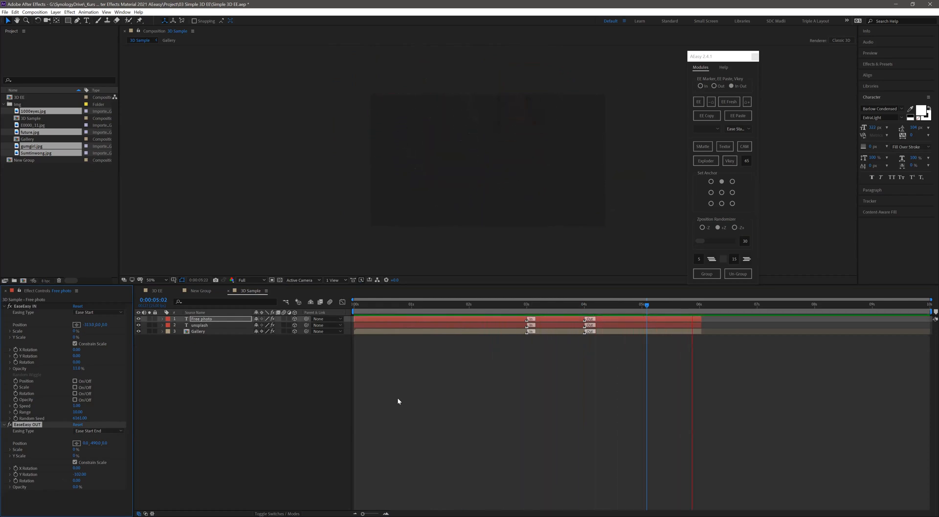
{"action": "key", "text": "space"}
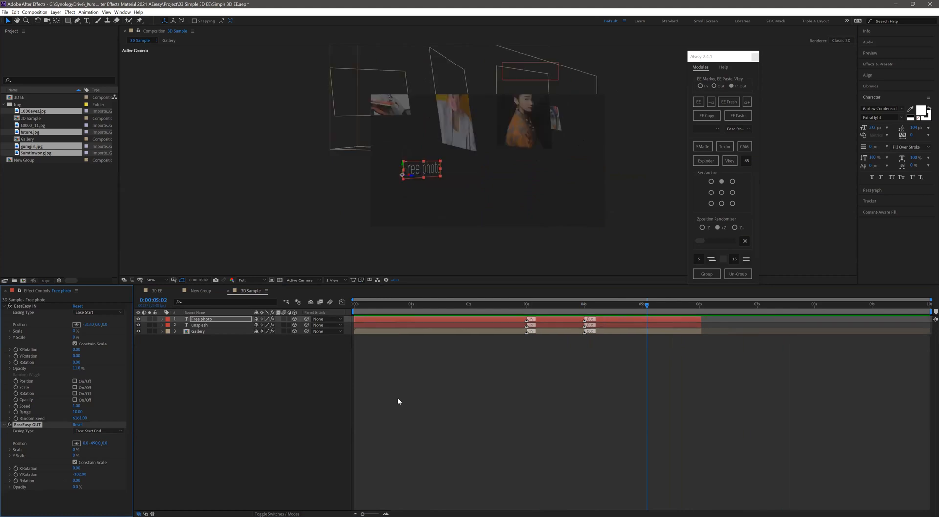
- End the work area at 0:00:06:01 and preview the shortened animation
{"action": "left_click", "coordinate": [701, 312]}
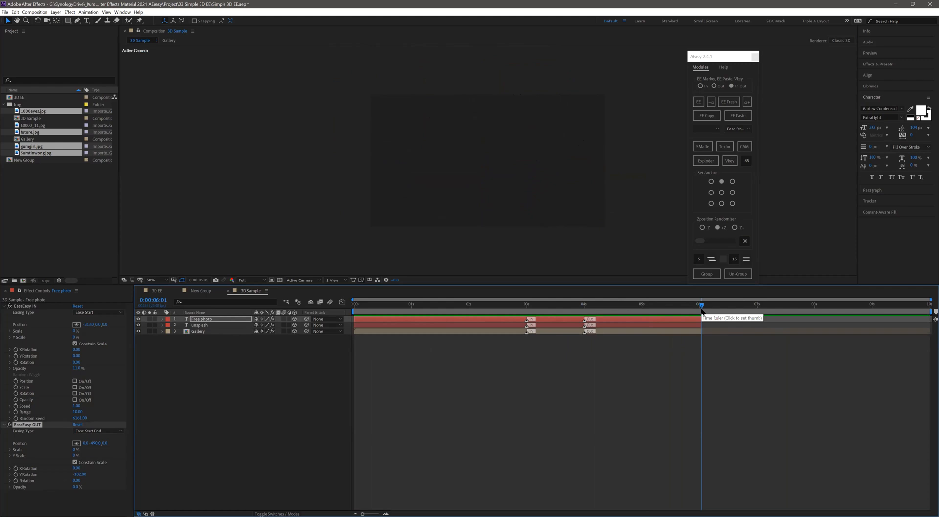
{"action": "key", "text": "n"}
{"action": "key", "text": "space"}
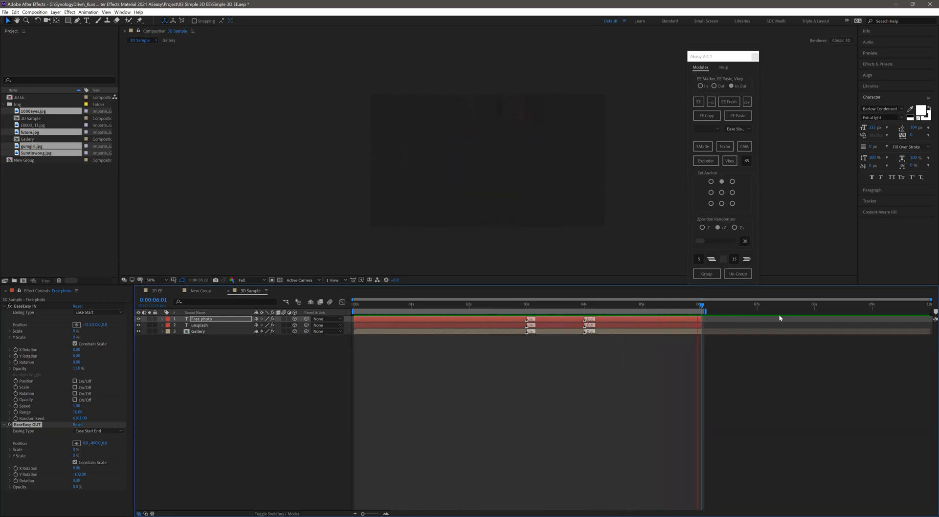
- Move the In markers of all three layers in 3D Sample earlier to about 2.4 seconds
{"action": "left_click", "coordinate": [573, 309]}
{"action": "key", "text": "ctrl+a"}
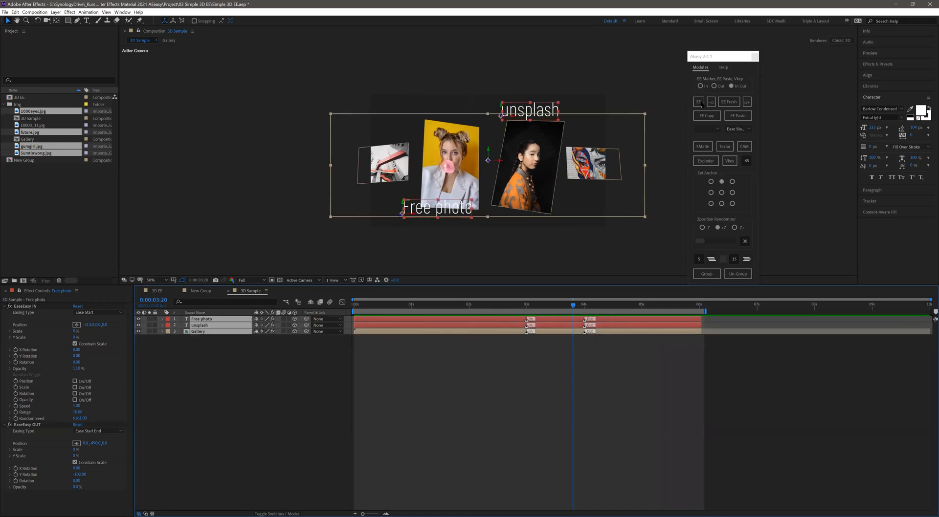
{"action": "left_click", "coordinate": [711, 102]}
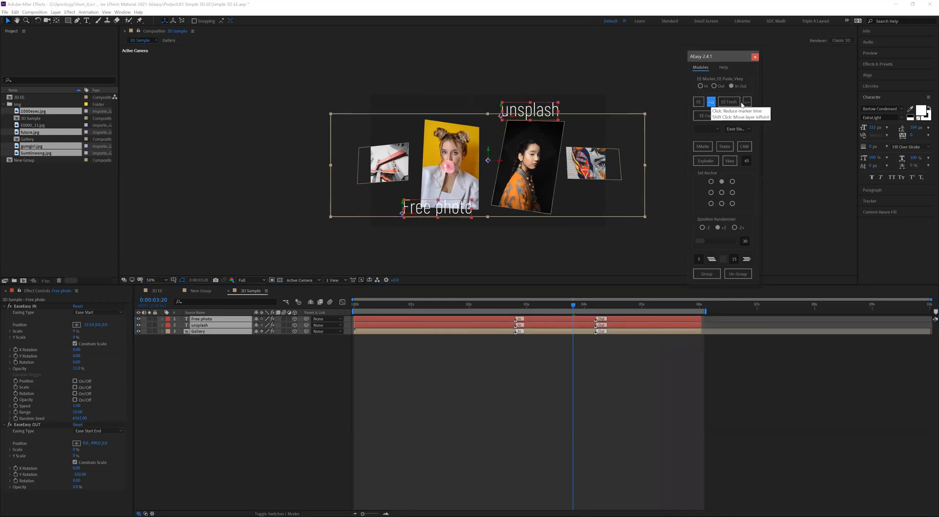
{"action": "left_click", "coordinate": [746, 102]}
{"action": "left_click", "coordinate": [711, 103]}
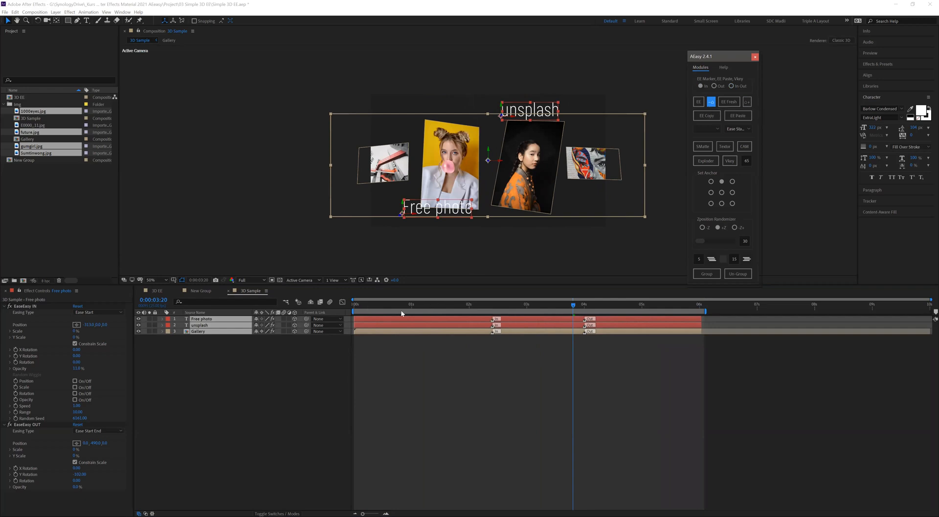
- Move all three layers' Out markers earlier to about 3.6 seconds and preview the retimed animation
{"action": "left_click_drag", "start_coordinate": [385, 305], "coordinate": [517, 308]}
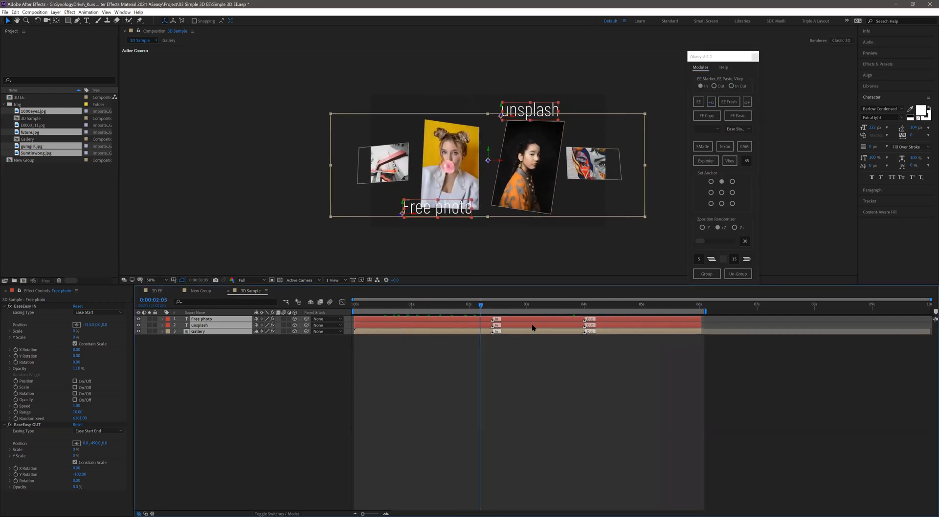
{"action": "left_click", "coordinate": [714, 87]}
{"action": "left_click", "coordinate": [747, 103]}
{"action": "left_click", "coordinate": [325, 390]}
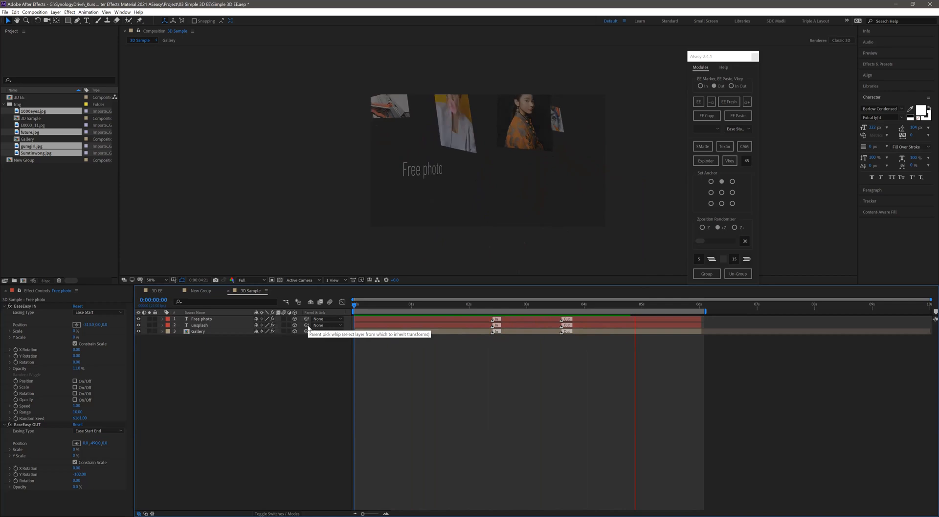
{"action": "left_click", "coordinate": [526, 307]}
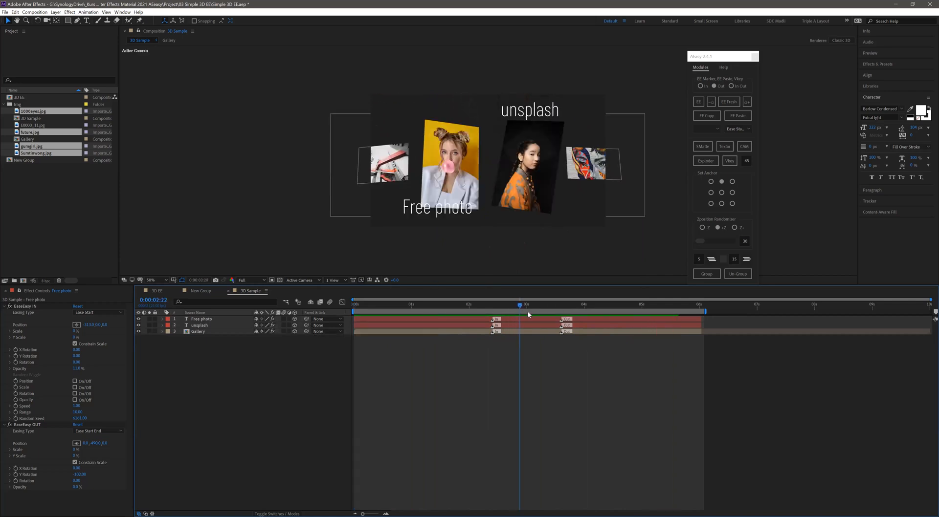
- Scrub the animation around 0:00:02:08 and review the EaseEasy settings of the unsplash and Free photo text layers
{"action": "left_click_drag", "start_coordinate": [527, 312], "coordinate": [326, 327]}
{"action": "left_click_drag", "start_coordinate": [463, 337], "coordinate": [487, 337]}
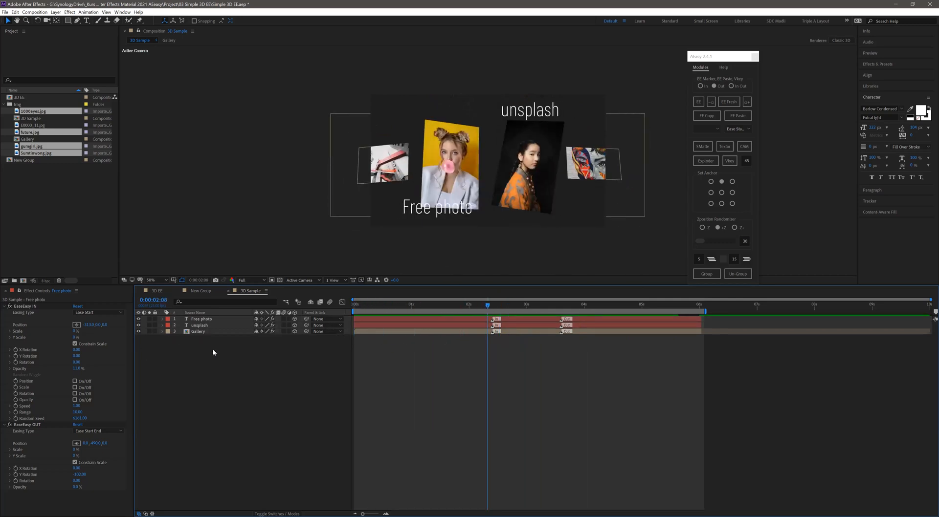
{"action": "left_click", "coordinate": [203, 326]}
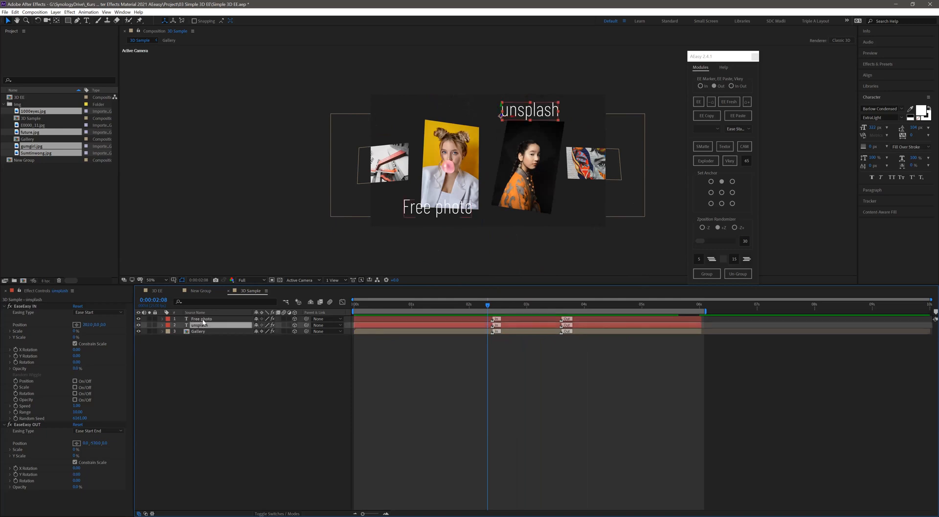
{"action": "left_click", "coordinate": [203, 320], "text": "shift"}
{"action": "left_click", "coordinate": [283, 376]}
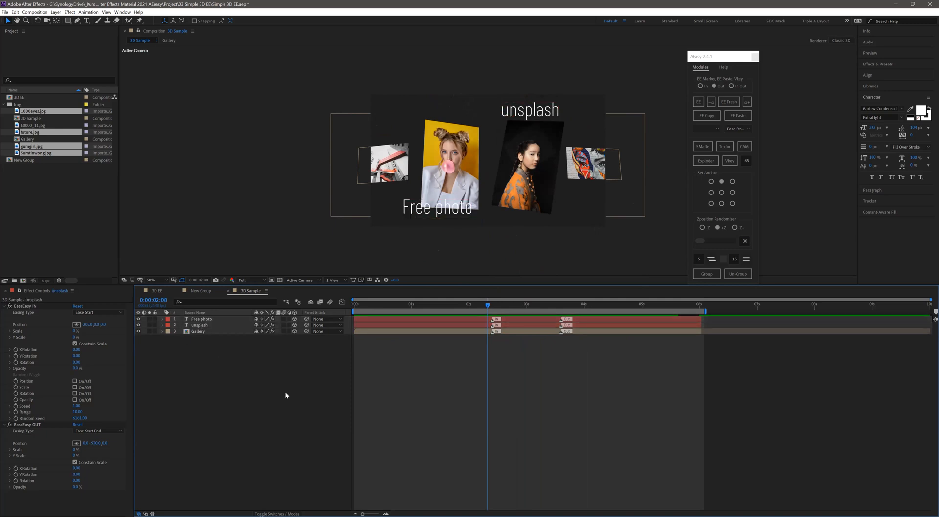
- Create a new HDTV 1080 25 composition and add E0000_11.jpg, future.jpg, gumgirl.jpg and Sumtinwong.jpg to it
{"action": "key", "text": "ctrl+n"}
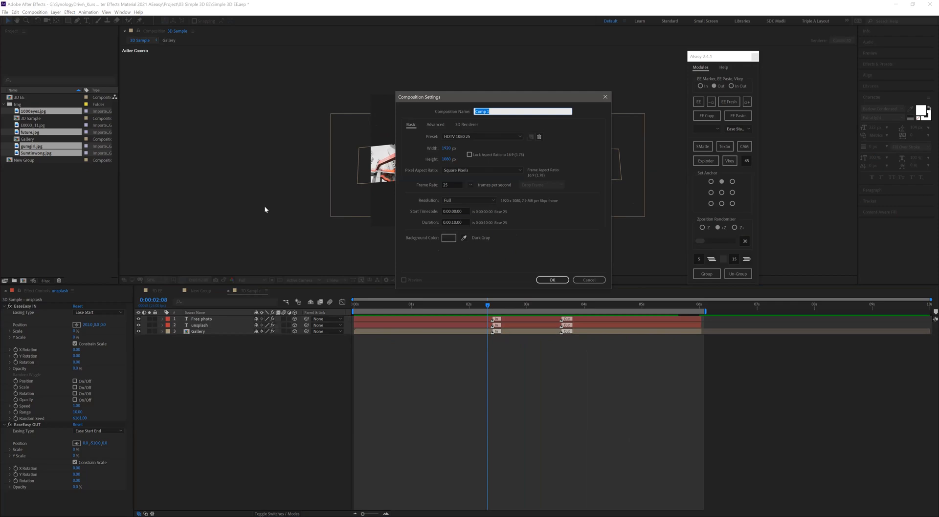
{"action": "key", "text": "Return"}
{"action": "left_click", "coordinate": [32, 132]}
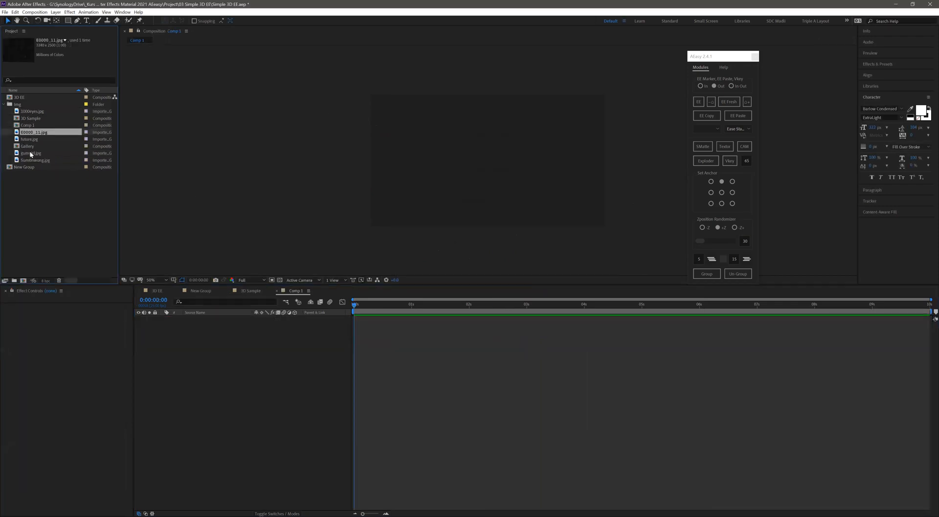
{"action": "left_click", "coordinate": [29, 139], "text": "shift"}
{"action": "left_click", "coordinate": [29, 153], "text": "ctrl"}
{"action": "left_click", "coordinate": [29, 160], "text": "ctrl"}
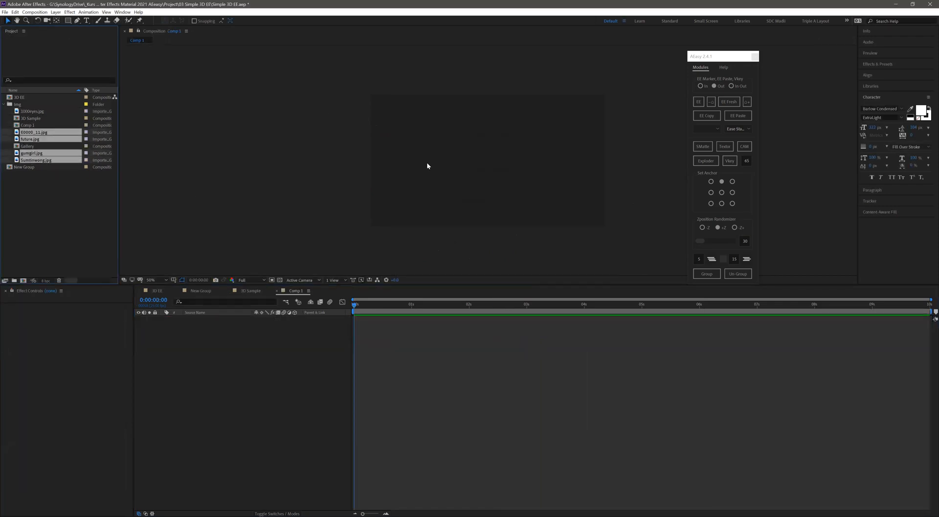
{"action": "left_click_drag", "start_coordinate": [56, 163], "coordinate": [470, 183]}
- Replace the E0000_11.jpg layer with the 1000eyes.jpg image
{"action": "left_click", "coordinate": [203, 341]}
{"action": "left_click", "coordinate": [205, 319]}
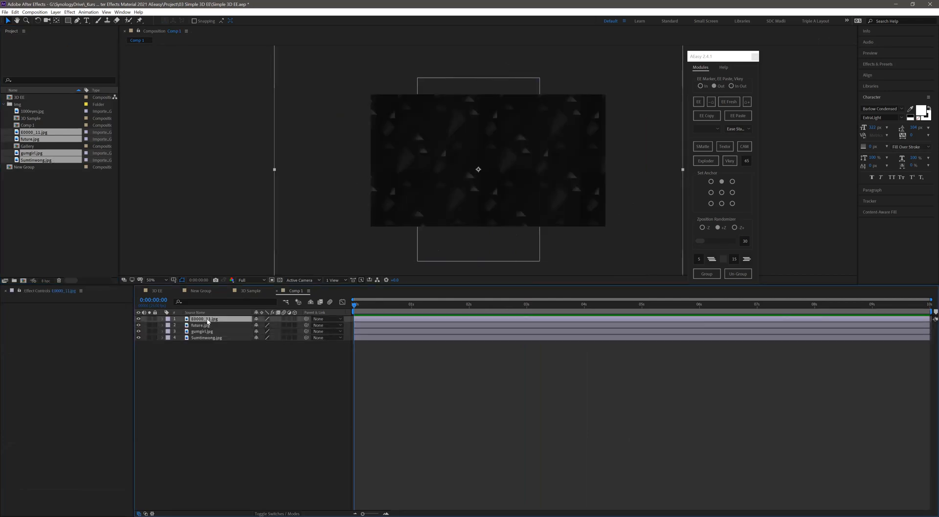
{"action": "key", "text": "Delete"}
{"action": "left_click_drag", "start_coordinate": [33, 113], "coordinate": [331, 175]}
- Scale down and arrange the four images side by side, with the two portraits between future.jpg and 1000eyes.jpg
{"action": "left_click", "coordinate": [491, 128]}
{"action": "left_click_drag", "start_coordinate": [543, 75], "coordinate": [515, 115]}
{"action": "left_click", "coordinate": [428, 145]}
{"action": "left_click_drag", "start_coordinate": [464, 162], "coordinate": [497, 138]}
{"action": "left_click_drag", "start_coordinate": [443, 219], "coordinate": [390, 228]}
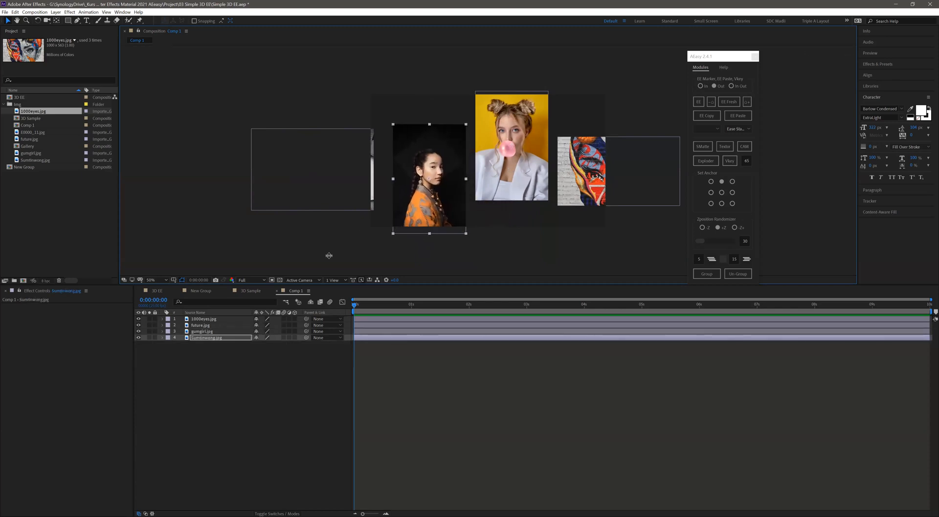
- Make all four image layers 3D and tilt the dark portrait on its X, Y and Z axes
{"action": "left_click_drag", "start_coordinate": [294, 318], "coordinate": [294, 337]}
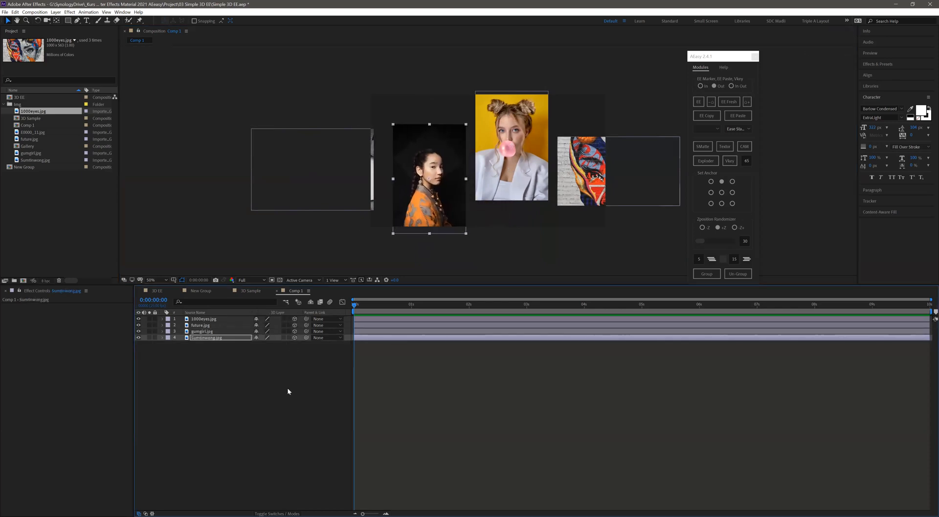
{"action": "left_click", "coordinate": [287, 388]}
{"action": "left_click", "coordinate": [425, 211]}
{"action": "key", "text": "r"}
{"action": "left_click_drag", "start_coordinate": [264, 351], "coordinate": [272, 355]}
{"action": "left_click_drag", "start_coordinate": [264, 357], "coordinate": [258, 364]}
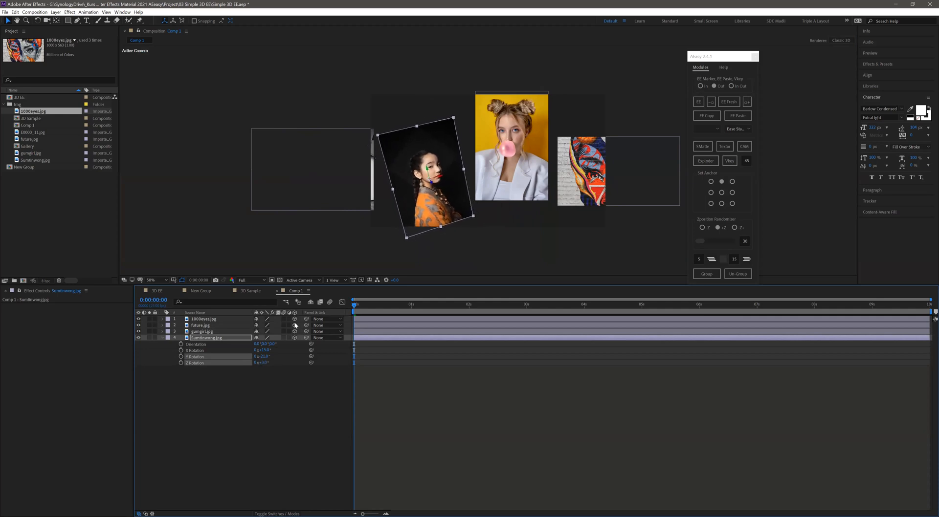
- Rotate the gumgirl.jpg and 1000eyes.jpg layers slightly in 3D
{"action": "left_click", "coordinate": [484, 179]}
{"action": "key", "text": "r"}
{"action": "left_click_drag", "start_coordinate": [269, 359], "coordinate": [244, 345]}
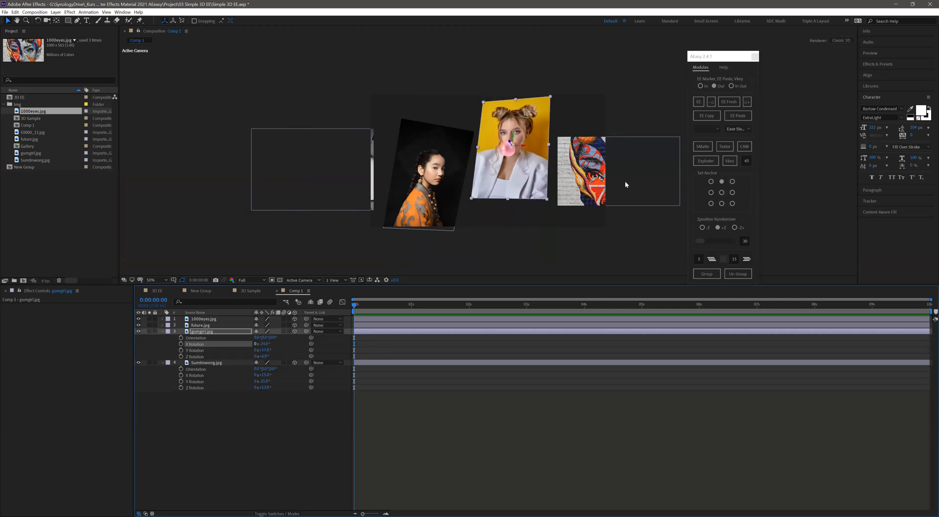
{"action": "left_click", "coordinate": [360, 319]}
{"action": "key", "text": "r"}
{"action": "left_click_drag", "start_coordinate": [260, 331], "coordinate": [268, 337]}
- Rotate the future.jpg layer to -12° on X and Z with a slight Y rotation, and scale it down
{"action": "left_click", "coordinate": [300, 189]}
{"action": "key", "text": "r"}
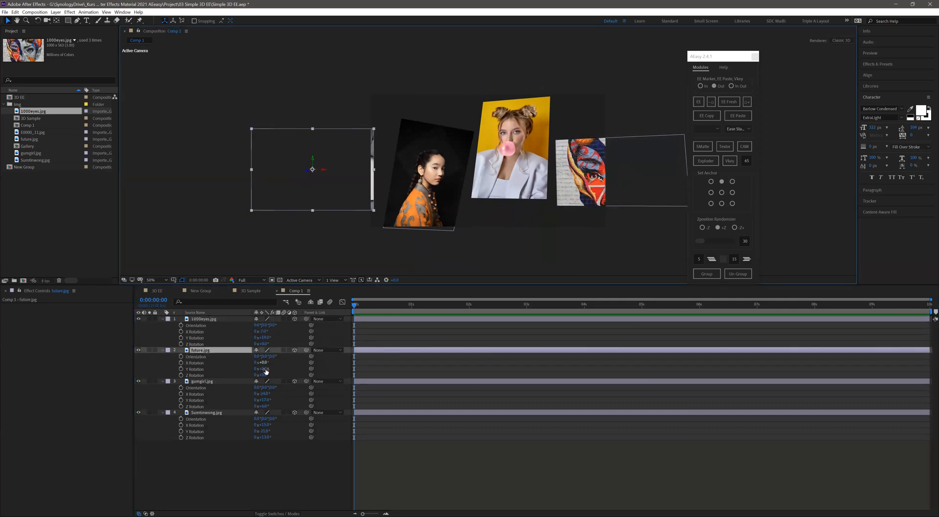
{"action": "mouse_move", "coordinate": [272, 370]}
{"action": "left_mouse_down"}
{"action": "mouse_move", "coordinate": [257, 363]}
{"action": "mouse_move", "coordinate": [258, 376]}
{"action": "left_mouse_up"}
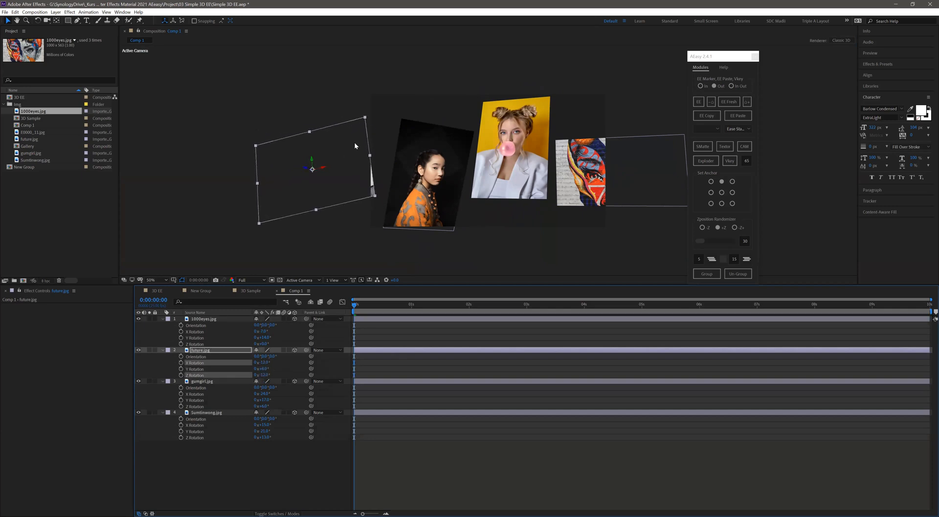
{"action": "left_click_drag", "start_coordinate": [361, 122], "coordinate": [337, 166]}
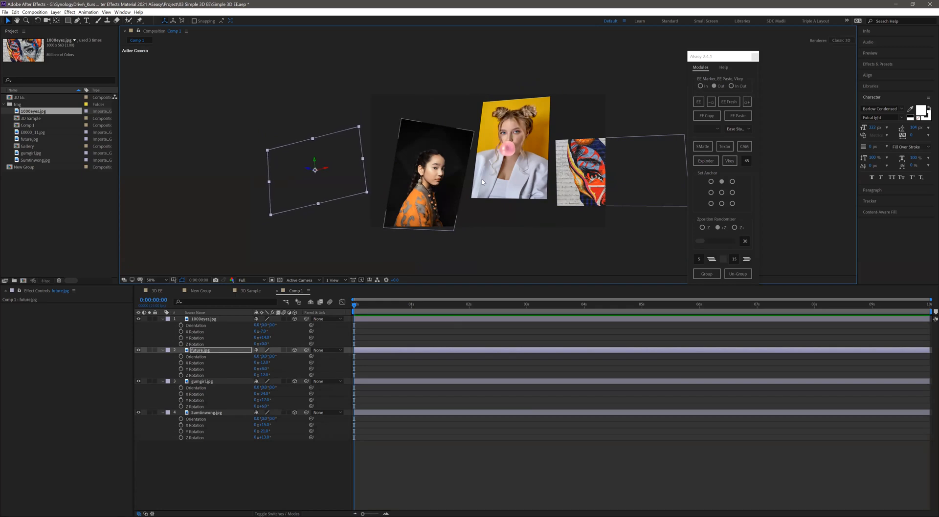
- Fine-tune the positions of the two portraits and 1000eyes.jpg, and collapse the layers' rotation properties
{"action": "left_click_drag", "start_coordinate": [425, 179], "coordinate": [421, 179]}
{"action": "left_click_drag", "start_coordinate": [511, 171], "coordinate": [512, 171]}
{"action": "left_click_drag", "start_coordinate": [577, 171], "coordinate": [581, 165]}
{"action": "left_click", "coordinate": [228, 472]}
{"action": "key", "text": "s"}
{"action": "key", "text": "s"}
- Group all four image layers with AEasy under the name Gallery Image
{"action": "key", "text": "ctrl+a"}
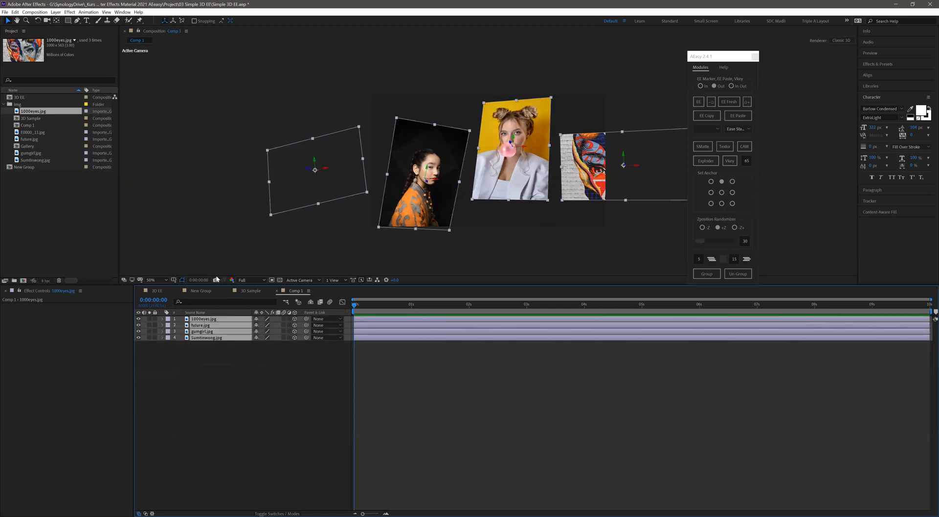
{"action": "left_click", "coordinate": [703, 275]}
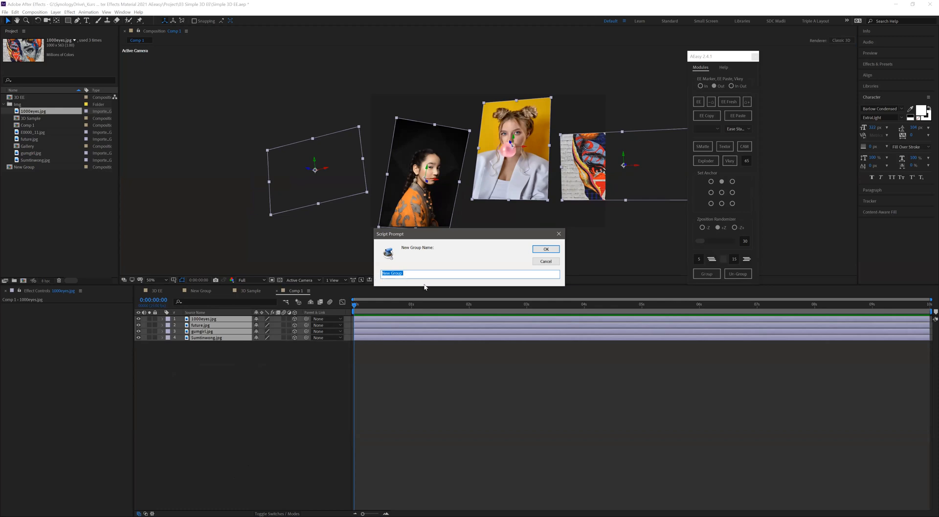
{"action": "type", "text": "Gallery Image"}
{"action": "key", "text": "Return"}
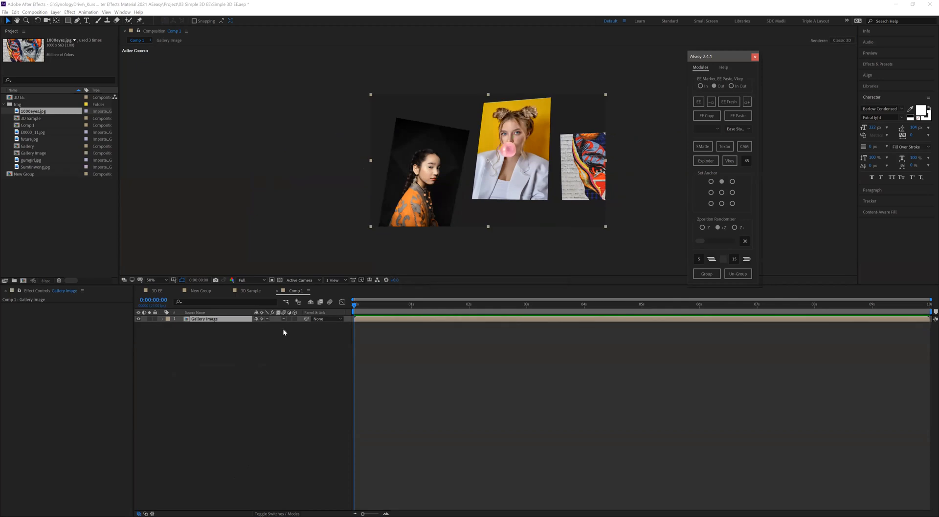
- Apply EaseEasy In and Out to the Gallery Image group and make it a 3D layer
{"action": "left_click", "coordinate": [295, 319]}
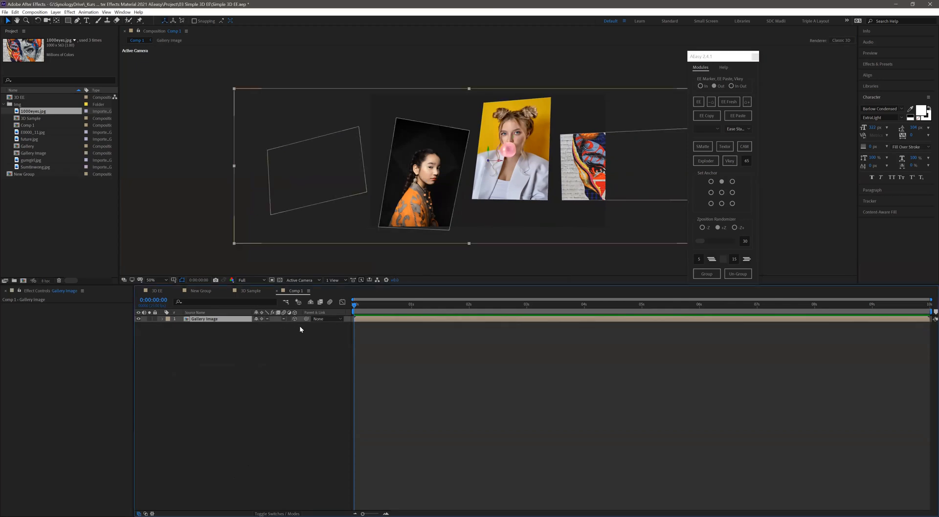
{"action": "left_click", "coordinate": [294, 319]}
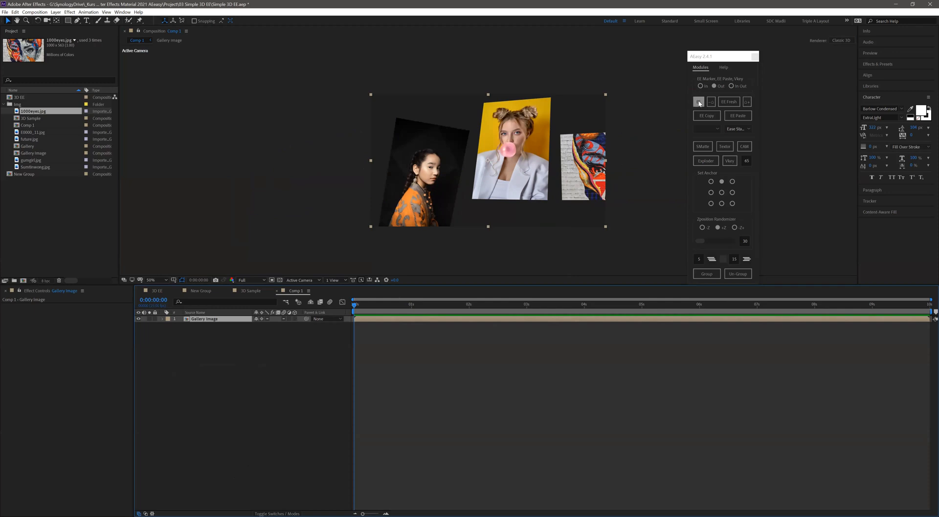
{"action": "left_click", "coordinate": [295, 318]}
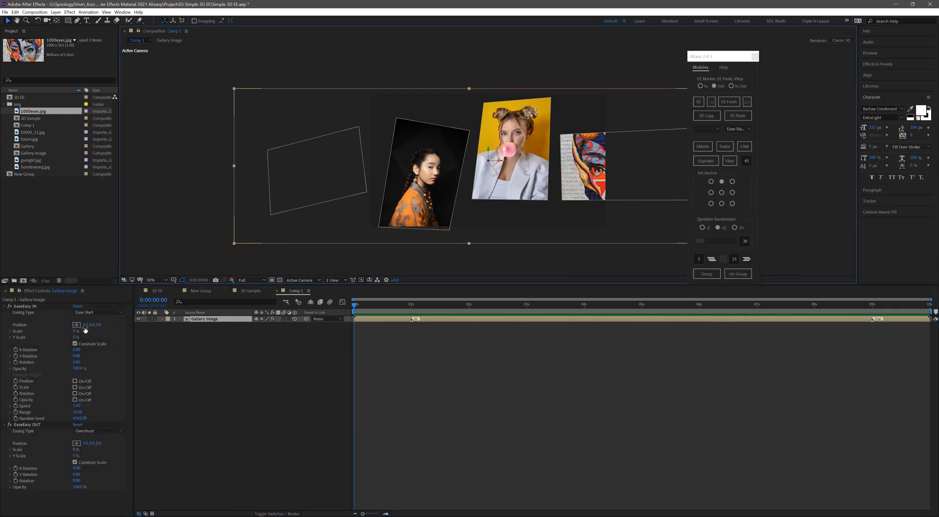
- Give the group's EaseEasy IN a Y position offset, a Y rotation and 0% opacity, and preview the entrance
{"action": "left_click_drag", "start_coordinate": [92, 326], "coordinate": [248, 320]}
{"action": "left_click_drag", "start_coordinate": [77, 357], "coordinate": [0, 376]}
{"action": "left_click", "coordinate": [266, 395]}
{"action": "key", "text": "space"}
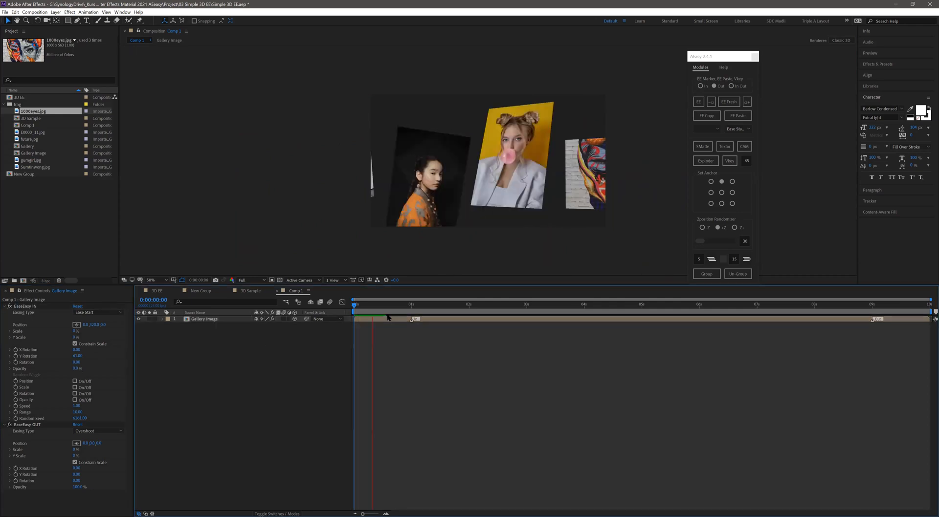
- Move the Gallery Image group's In marker to 3 seconds and review the slower entrance
{"action": "key", "text": "space"}
{"action": "left_click_drag", "start_coordinate": [411, 319], "coordinate": [527, 319]}
{"action": "key", "text": "space"}
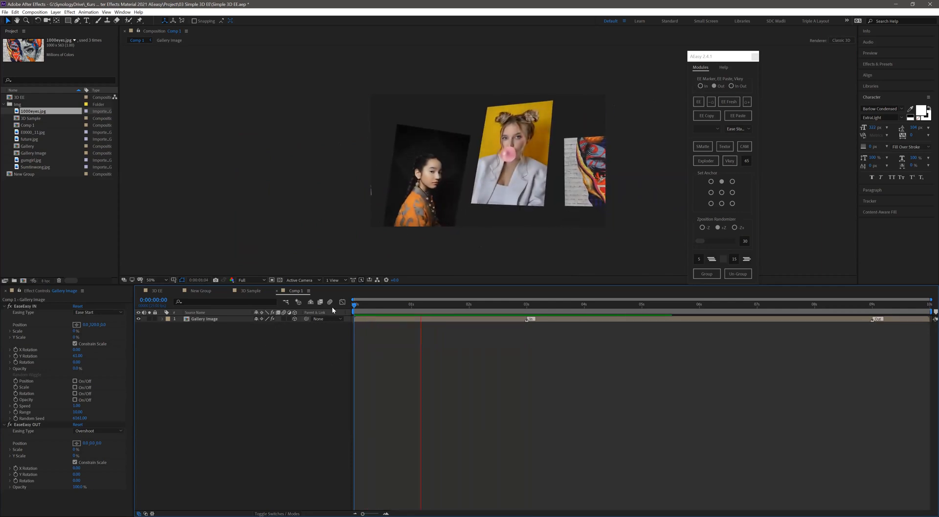
{"action": "left_click_drag", "start_coordinate": [395, 307], "coordinate": [344, 309]}
{"action": "key", "text": "space"}
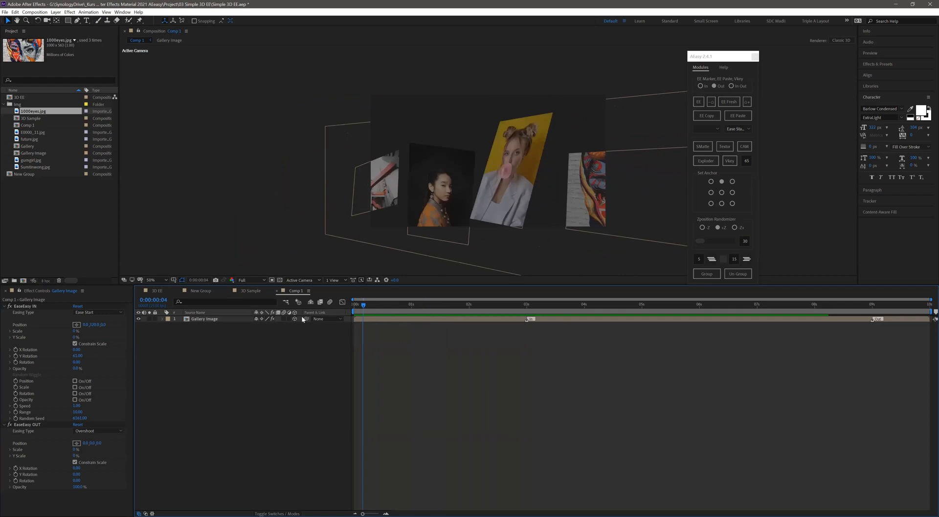
{"action": "left_click_drag", "start_coordinate": [389, 306], "coordinate": [401, 309]}
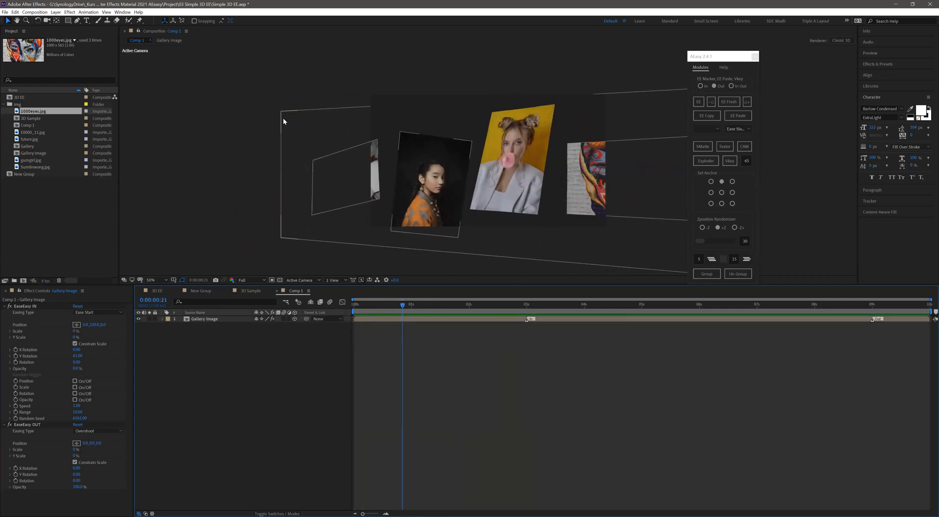
- Scale down the Gallery Image group so its images fit the frame better, and preview from the start
{"action": "left_click", "coordinate": [281, 114]}
{"action": "left_click_drag", "start_coordinate": [286, 116], "coordinate": [296, 125]}
{"action": "left_click", "coordinate": [258, 401]}
{"action": "key", "text": "space"}
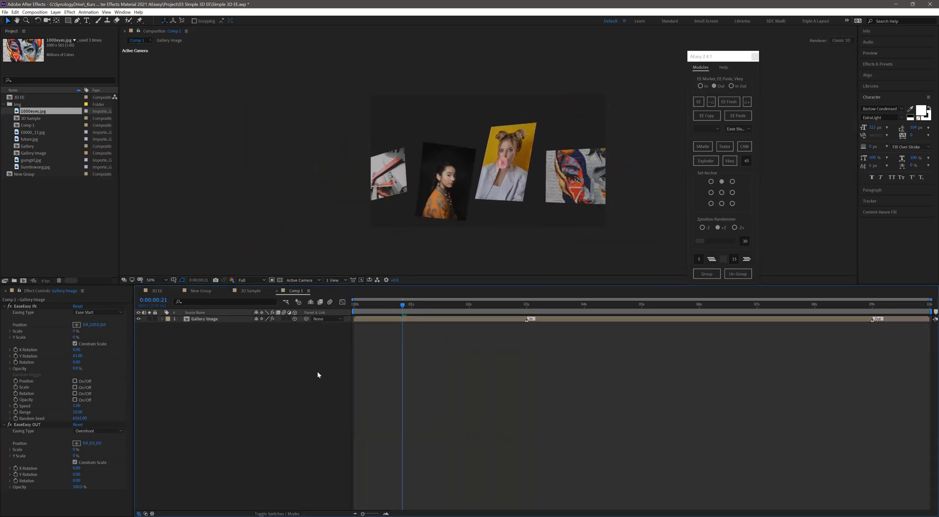
{"action": "key", "text": "space"}
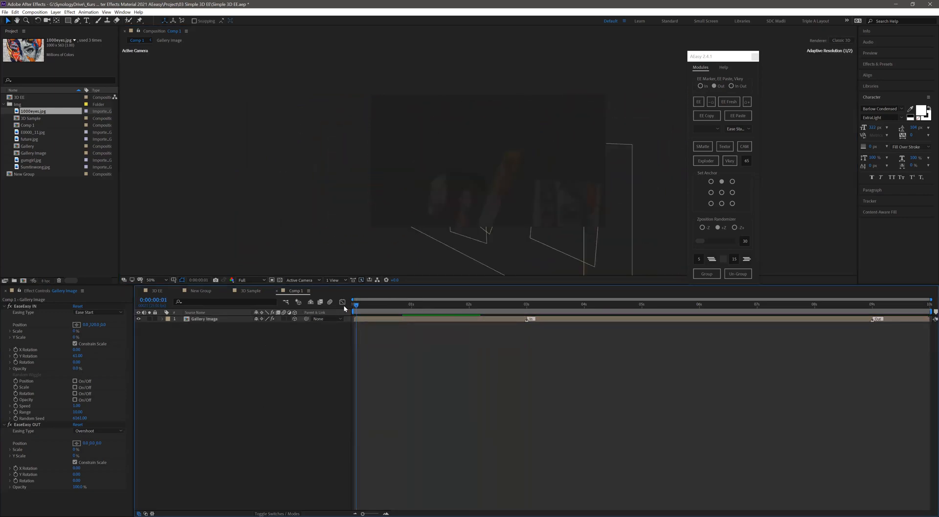
{"action": "key", "text": "space"}
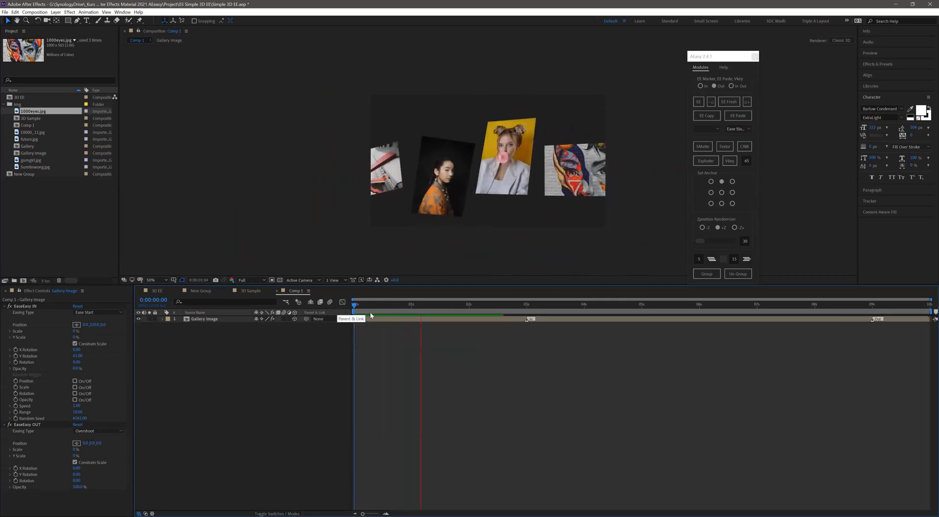
- At 0:00:09:24, give the group's EaseEasy OUT a negative Y position, a negative Y rotation and 0% opacity, and preview
{"action": "left_click_drag", "start_coordinate": [479, 308], "coordinate": [927, 326]}
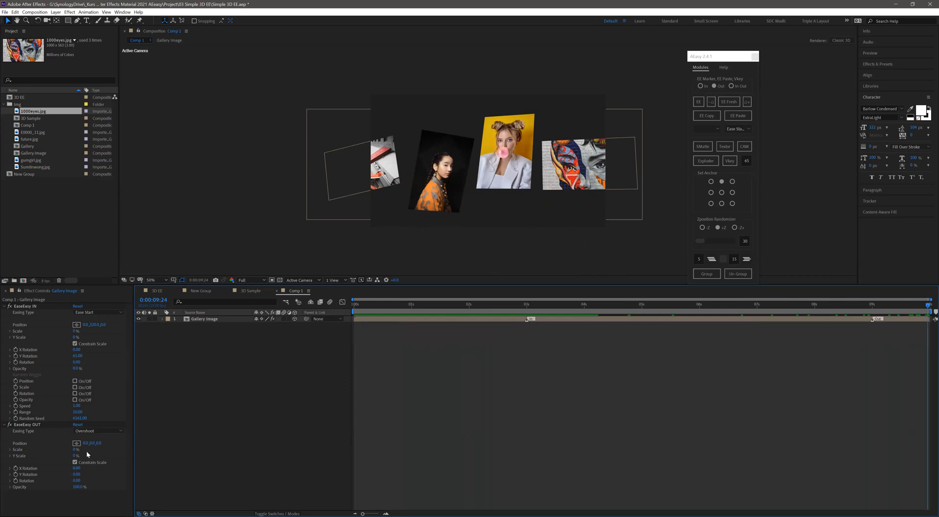
{"action": "left_click_drag", "start_coordinate": [91, 444], "coordinate": [17, 462]}
{"action": "left_click_drag", "start_coordinate": [76, 475], "coordinate": [1, 500]}
{"action": "key", "text": "ctrl+z"}
{"action": "key", "text": "space"}
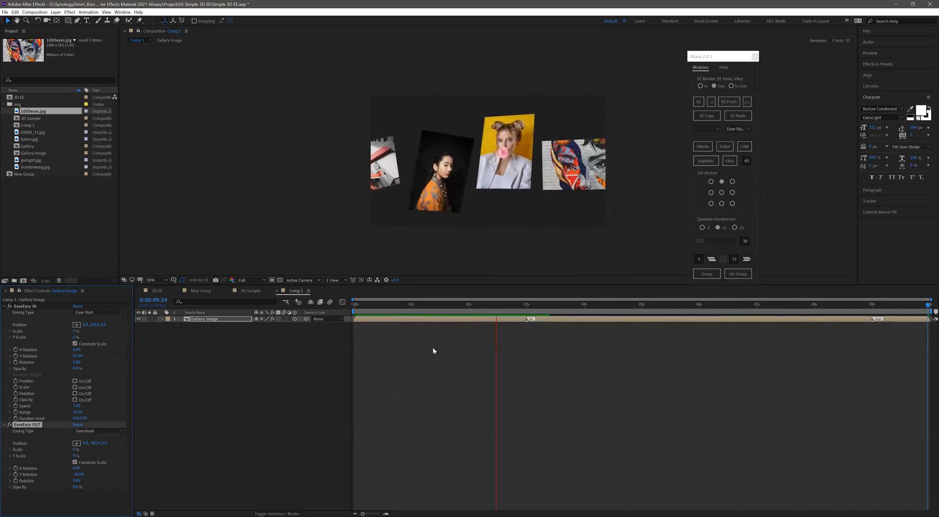
- Shorten the animation with the Out marker at 4 seconds and the group and work area ending at 0:00:06:00, and preview
{"action": "left_click_drag", "start_coordinate": [607, 307], "coordinate": [584, 316]}
{"action": "left_click", "coordinate": [747, 102]}
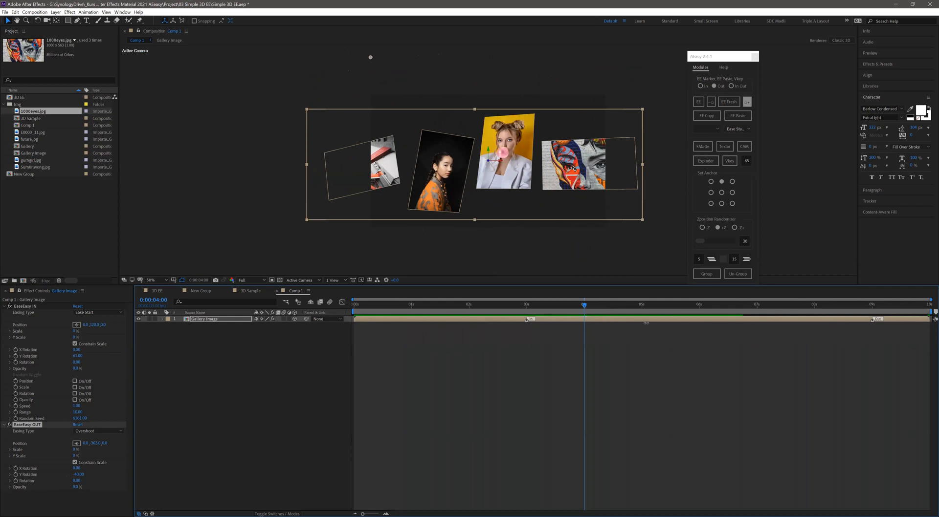
{"action": "left_click_drag", "start_coordinate": [688, 315], "coordinate": [701, 315]}
{"action": "left_click", "coordinate": [700, 306]}
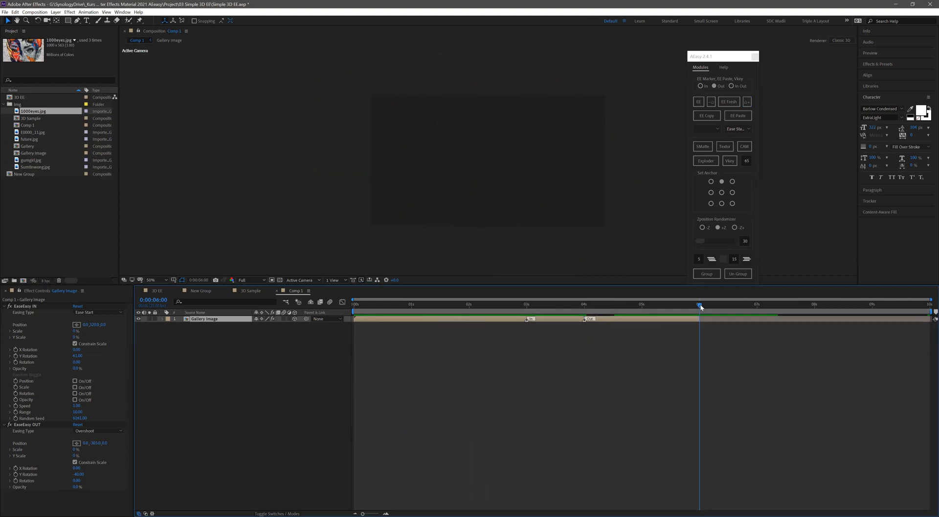
{"action": "key", "text": "n"}
{"action": "key", "text": "space"}
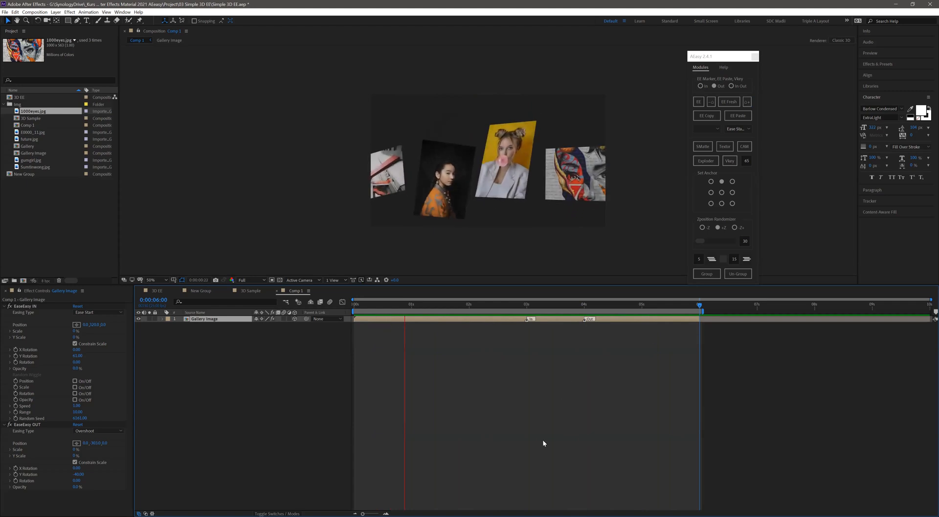
- Set the group's EaseEasy OUT easing type to Ease Start and enable random Position wiggle in EaseEasy IN
{"action": "left_click", "coordinate": [107, 430]}
{"action": "left_click", "coordinate": [89, 438]}
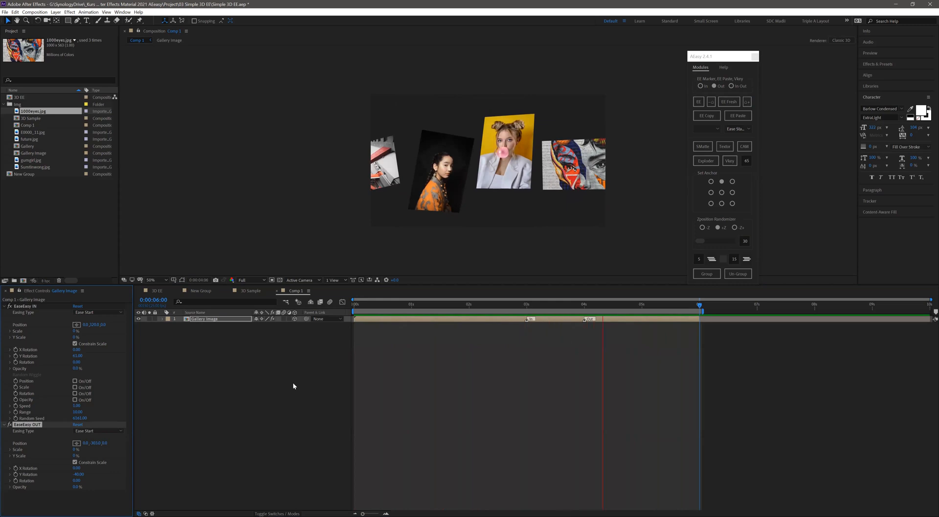
{"action": "left_click", "coordinate": [75, 381]}
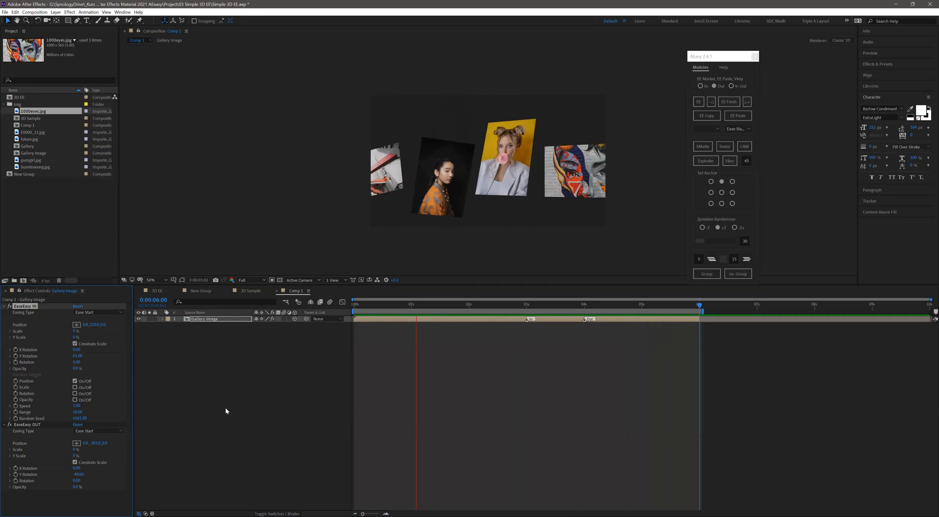
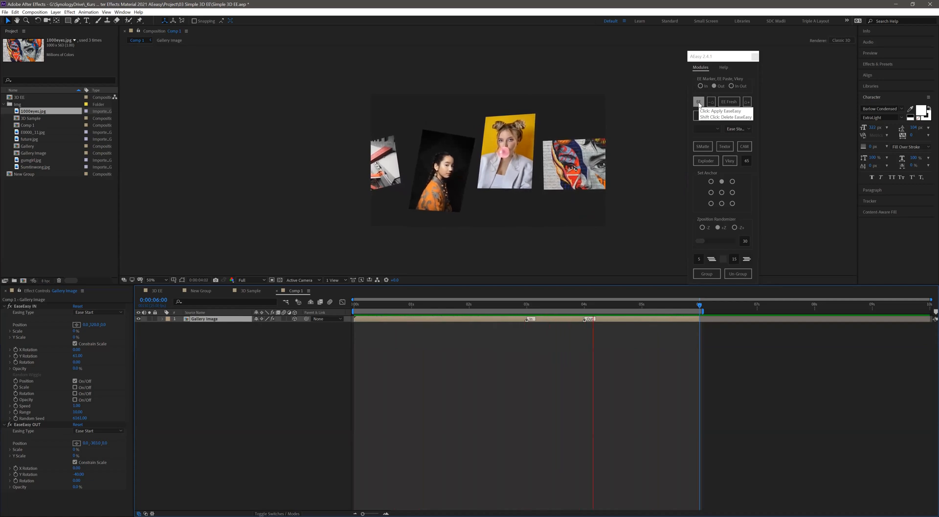
- Move the Gallery Image group's Out marker to just after the In marker, preview, and trim the group to end at about 4 seconds
{"action": "key", "text": "space"}
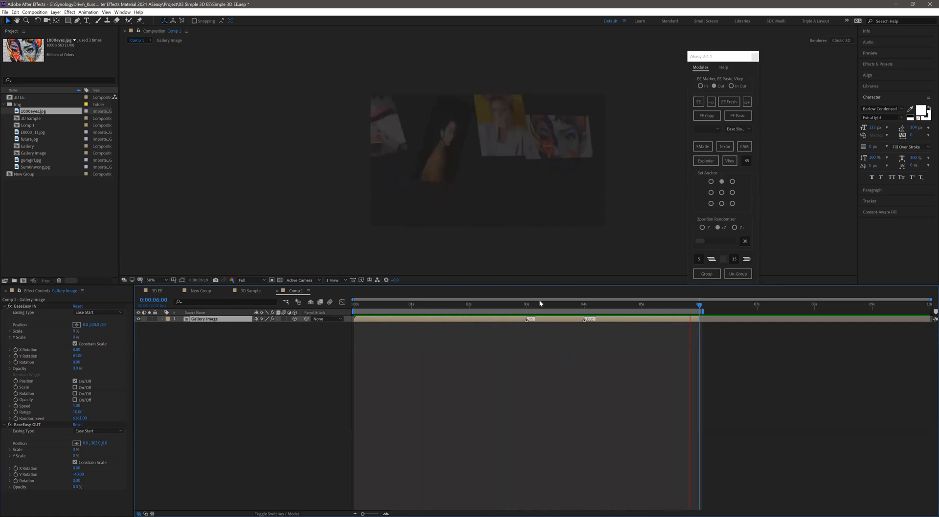
{"action": "left_click", "coordinate": [535, 304]}
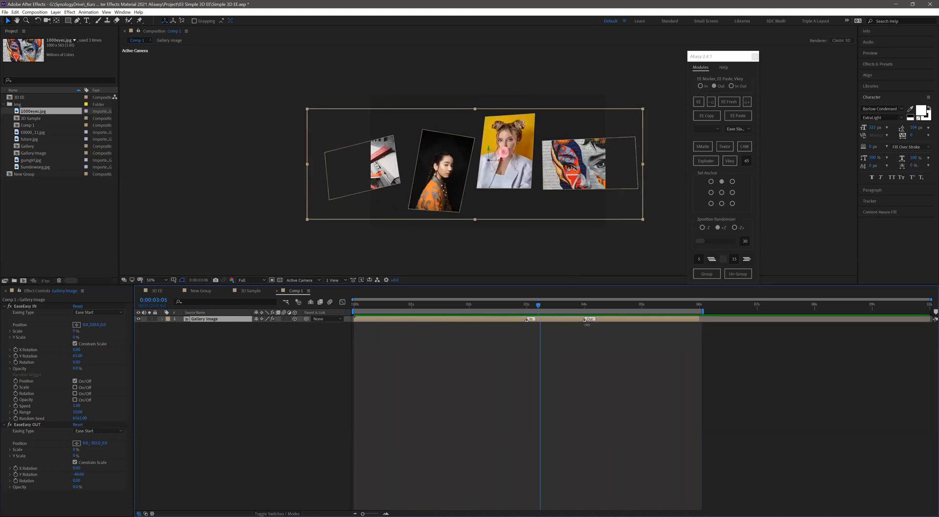
{"action": "left_click_drag", "start_coordinate": [586, 319], "coordinate": [541, 319]}
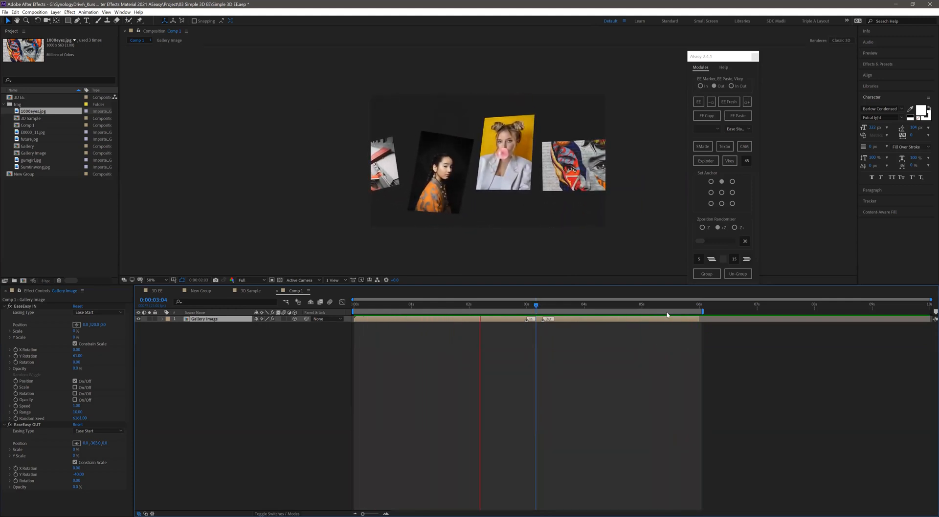
{"action": "key", "text": "space"}
{"action": "left_click_drag", "start_coordinate": [699, 319], "coordinate": [592, 324]}
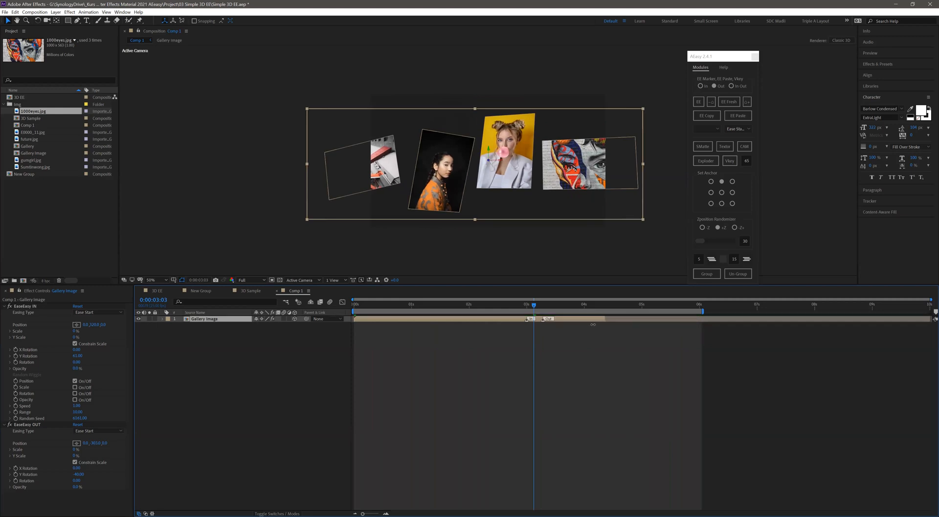
- Shift the group's In and Out markers to about 2 seconds, end the work area just past the trimmed group, and preview
{"action": "left_click", "coordinate": [726, 101]}
{"action": "left_click_drag", "start_coordinate": [413, 319], "coordinate": [454, 321]}
{"action": "left_click_drag", "start_coordinate": [535, 320], "coordinate": [477, 321]}
{"action": "key", "text": "space"}
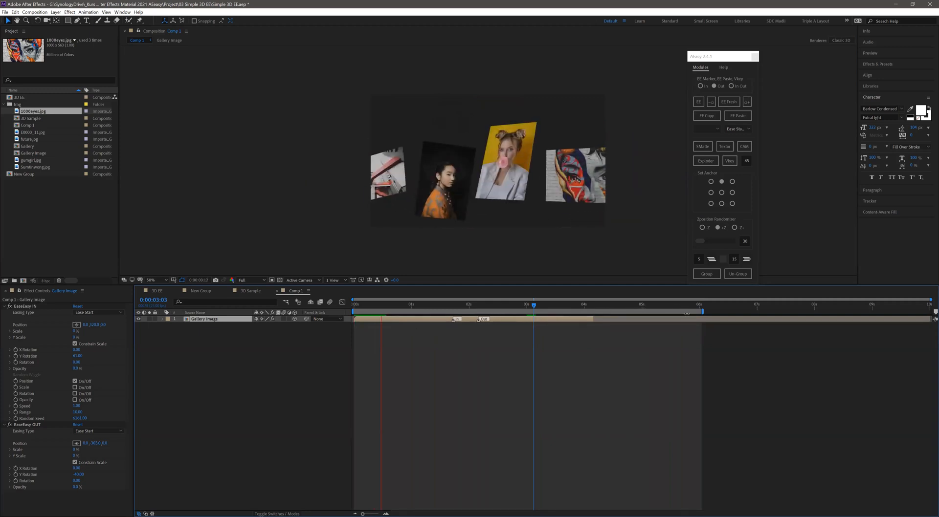
{"action": "left_click_drag", "start_coordinate": [703, 312], "coordinate": [602, 311]}
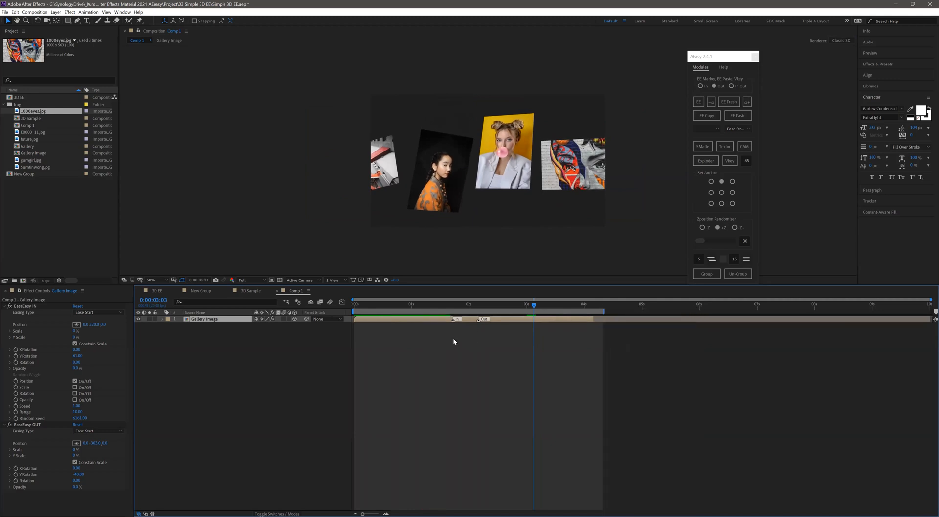
{"action": "mouse_move", "coordinate": [485, 321]}
{"action": "left_mouse_down"}
{"action": "mouse_move", "coordinate": [495, 320]}
{"action": "mouse_move", "coordinate": [463, 321]}
{"action": "mouse_move", "coordinate": [472, 320]}
{"action": "left_mouse_up"}
{"action": "key", "text": "space"}
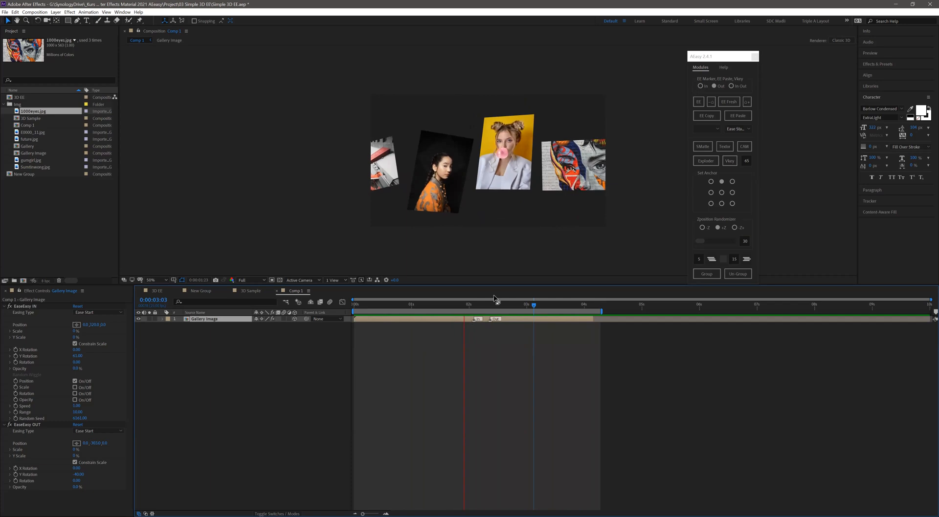
- Open the Gallery Image group, check that its images are individually selectable, and return to Comp 1
{"action": "left_click", "coordinate": [449, 304]}
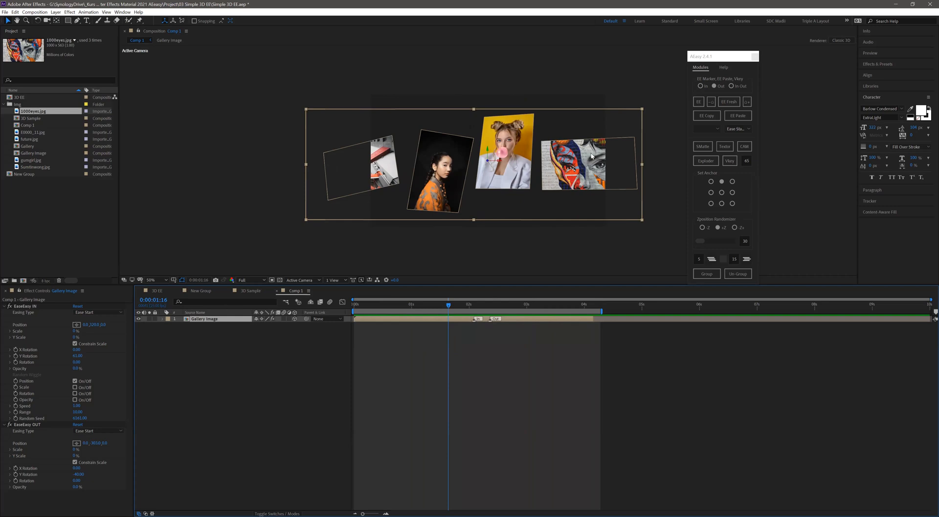
{"action": "double_click", "coordinate": [210, 319]}
{"action": "left_click_drag", "start_coordinate": [220, 353], "coordinate": [269, 302]}
{"action": "key", "text": "F2"}
{"action": "left_click", "coordinate": [337, 179]}
{"action": "left_click", "coordinate": [420, 181]}
{"action": "left_click", "coordinate": [517, 175]}
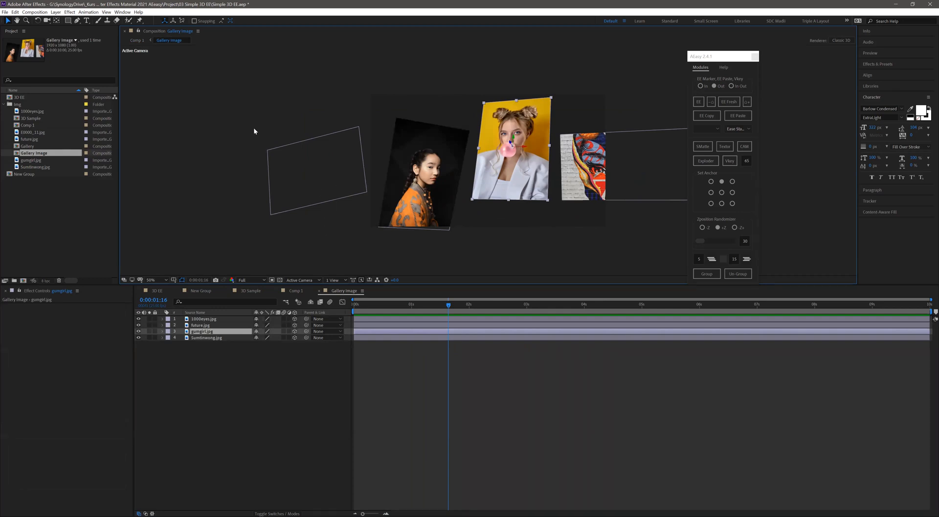
{"action": "left_click", "coordinate": [575, 203]}
{"action": "left_click_drag", "start_coordinate": [575, 202], "coordinate": [246, 105]}
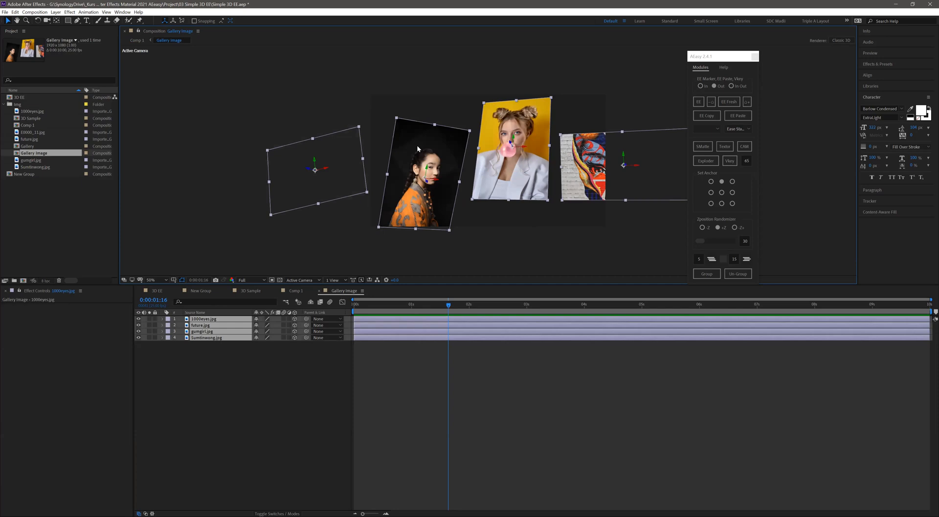
{"action": "left_click", "coordinate": [137, 41]}
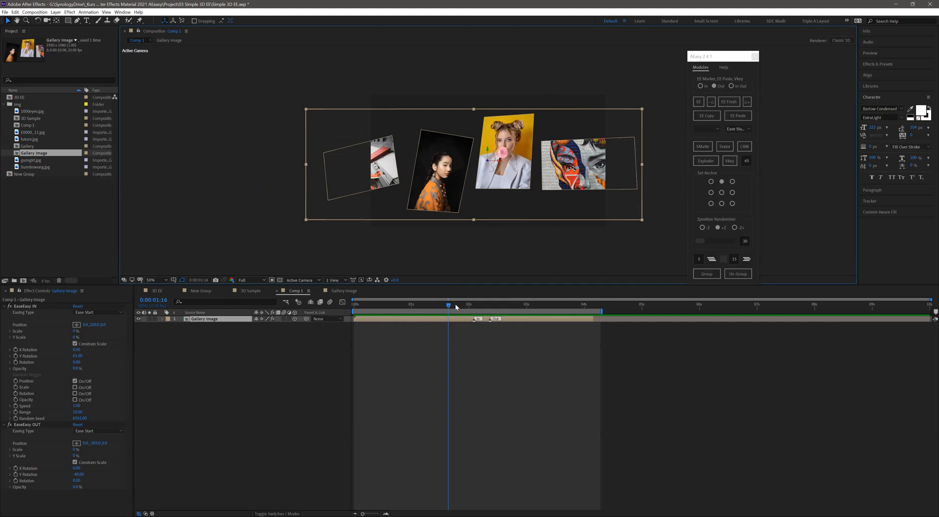
- Scrub through Comp 1 and preview the Gallery Image group's entrance and exit animation
{"action": "left_click_drag", "start_coordinate": [446, 307], "coordinate": [367, 323]}
{"action": "key", "text": "space"}
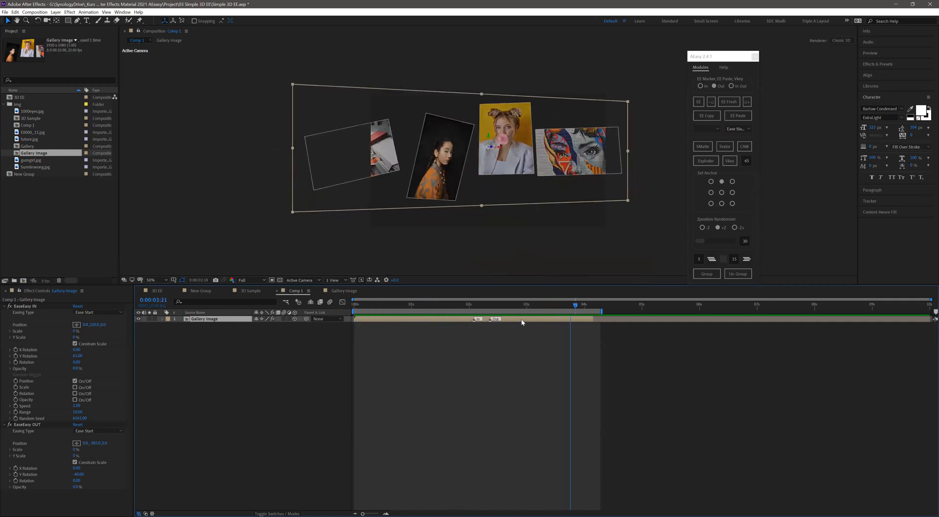
{"action": "left_click_drag", "start_coordinate": [477, 320], "coordinate": [451, 319]}
{"action": "key", "text": "space"}
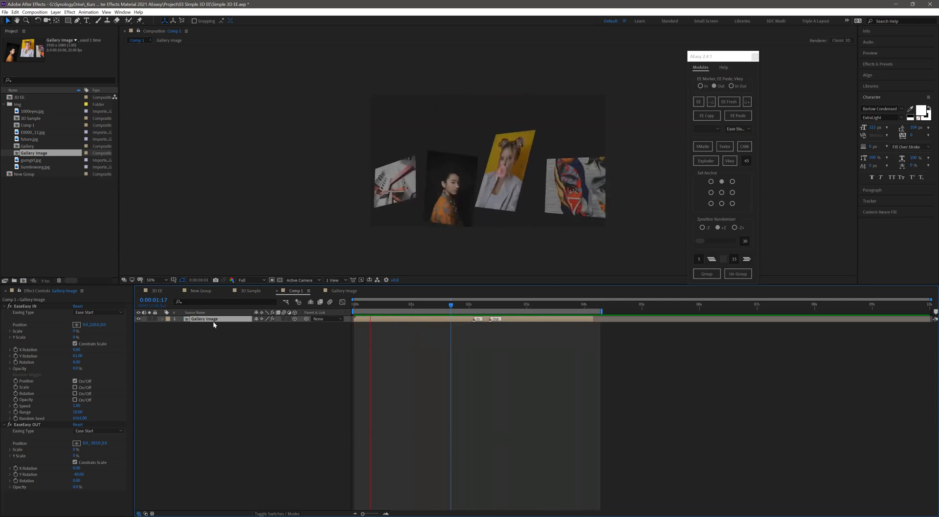
{"action": "left_click", "coordinate": [394, 306]}
{"action": "key", "text": "space"}
{"action": "left_click_drag", "start_coordinate": [397, 312], "coordinate": [414, 321]}
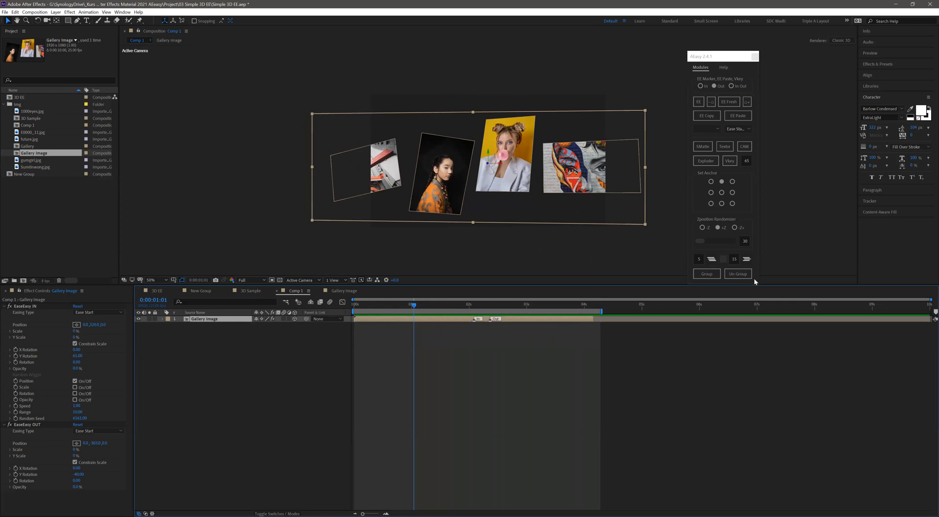
- Ungroup the Gallery Image group and adjust the Y Rotation of the future.jpg layer
{"action": "left_click", "coordinate": [738, 274]}
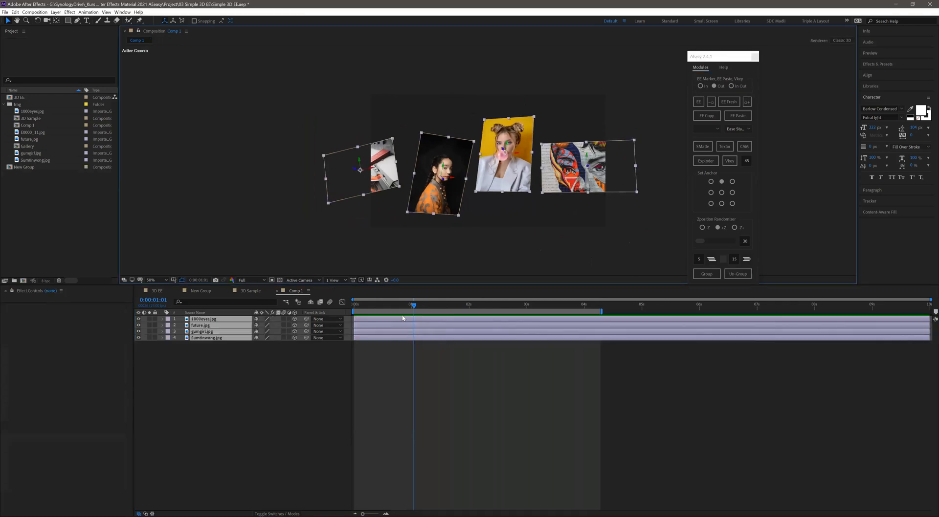
{"action": "left_click_drag", "start_coordinate": [357, 306], "coordinate": [402, 310]}
{"action": "left_click", "coordinate": [384, 177]}
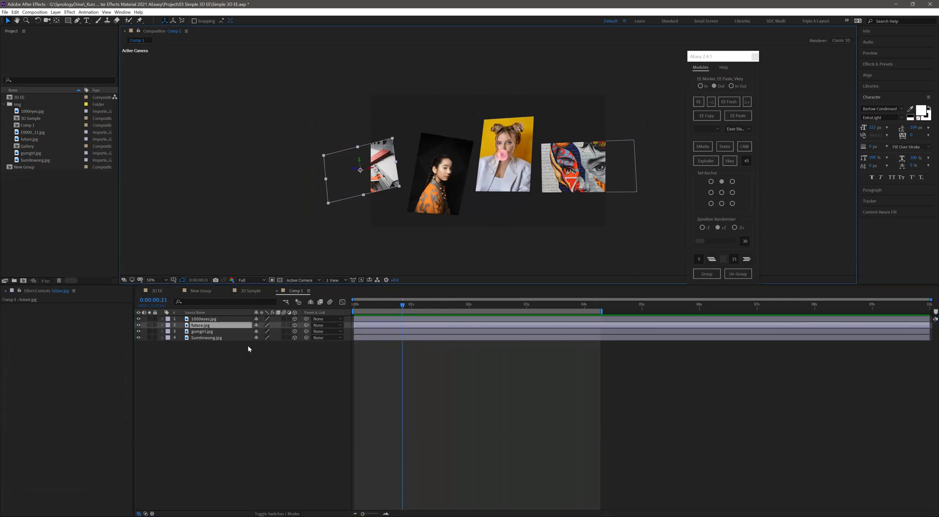
{"action": "key", "text": "r"}
{"action": "left_click_drag", "start_coordinate": [260, 343], "coordinate": [259, 346]}
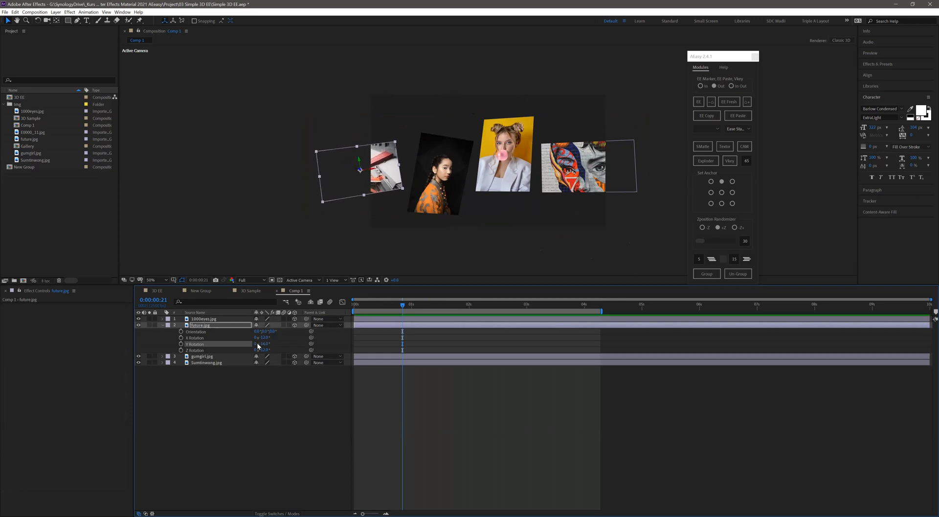
- Shift the ungrouped 1000eyes, gumgirl and Sumilinwong images slightly to new positions in the composition
{"action": "left_click_drag", "start_coordinate": [576, 171], "coordinate": [584, 170]}
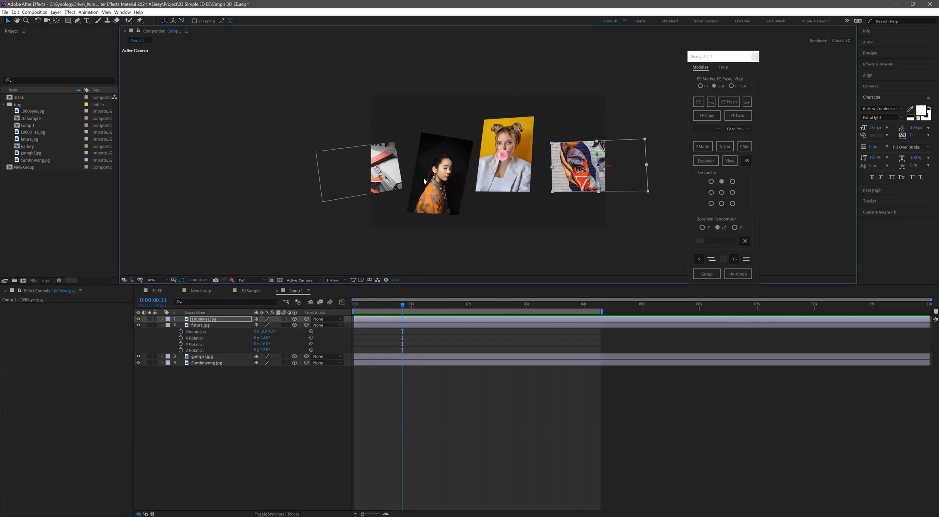
{"action": "left_click_drag", "start_coordinate": [433, 182], "coordinate": [433, 179]}
{"action": "left_click_drag", "start_coordinate": [503, 174], "coordinate": [507, 172]}
{"action": "left_click_drag", "start_coordinate": [439, 181], "coordinate": [441, 181]}
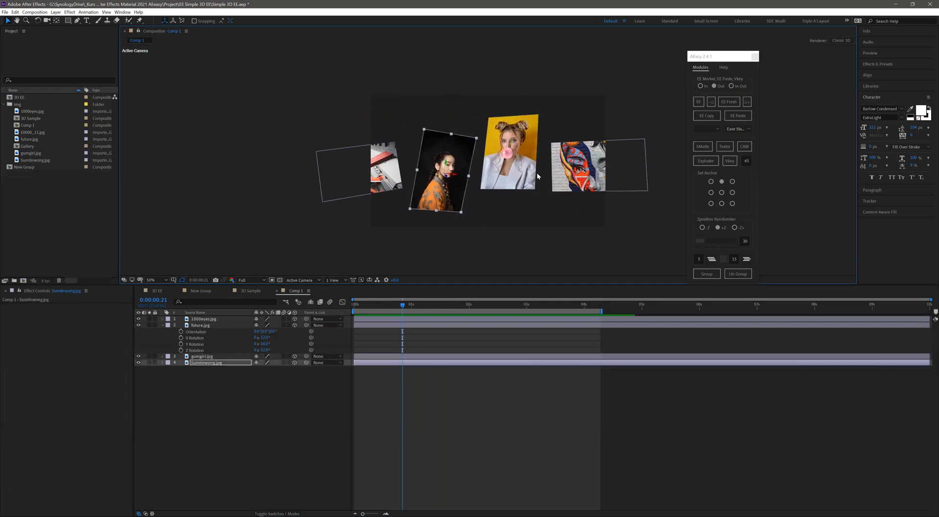
- Group the four image layers as "group gallery" and make the new group a 3D layer
{"action": "left_click_drag", "start_coordinate": [215, 409], "coordinate": [242, 315]}
{"action": "left_click", "coordinate": [704, 275]}
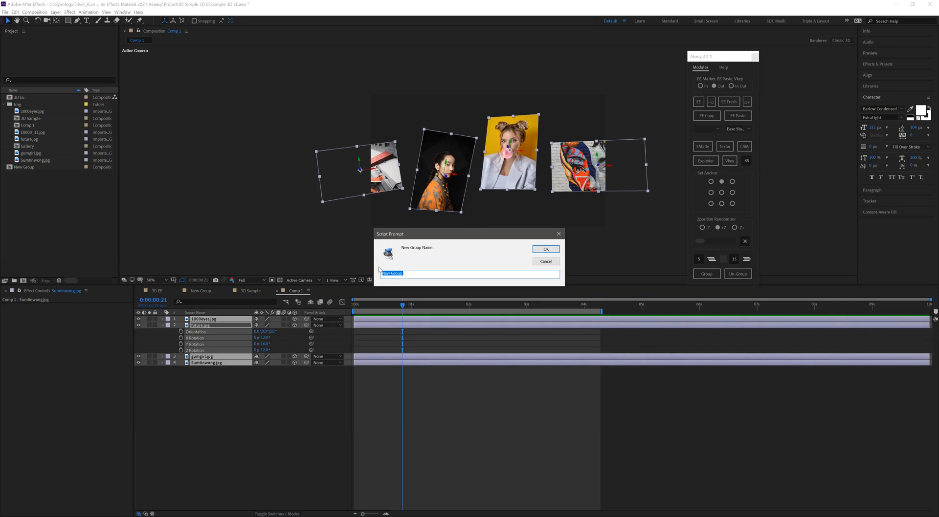
{"action": "type", "text": "group gallery"}
{"action": "key", "text": "Return"}
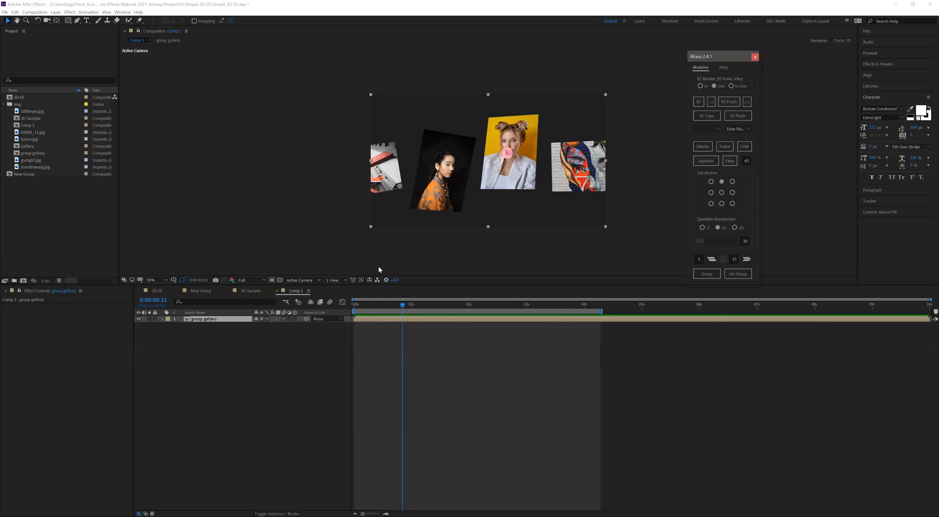
{"action": "left_click", "coordinate": [294, 319]}
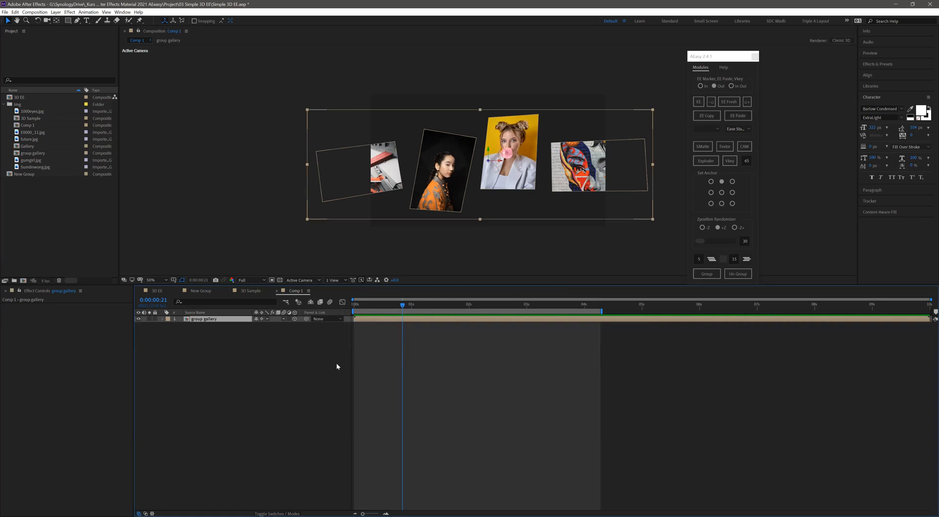
- Undo the regrouping, image adjustments and ungrouping to restore the animated Gallery Image group, and preview it
{"action": "left_click", "coordinate": [324, 368]}
{"action": "key", "text": "ctrl+z"}
{"action": "key", "text": "ctrl+z"}
{"action": "key", "text": "ctrl+z"}
{"action": "key", "text": "ctrl+z"}
{"action": "key", "text": "ctrl+z"}
{"action": "key", "text": "ctrl+z"}
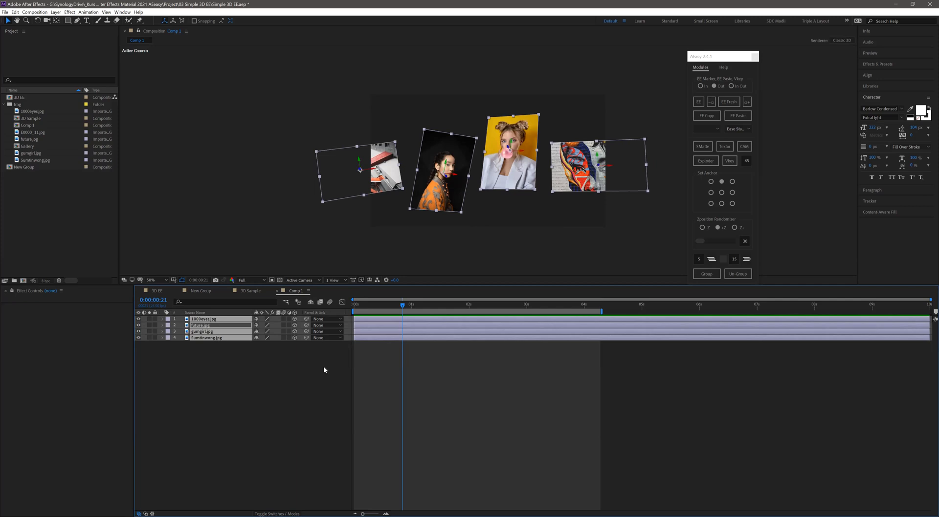
{"action": "key", "text": "ctrl+shift+z"}
{"action": "key", "text": "ctrl+shift+z"}
{"action": "key", "text": "ctrl+shift+z"}
{"action": "key", "text": "ctrl+shift+z"}
{"action": "key", "text": "ctrl+shift+z"}
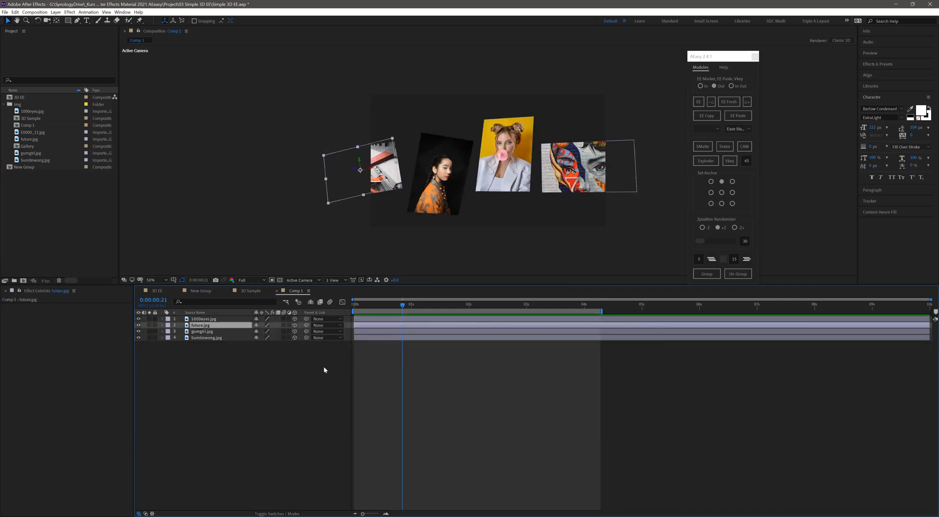
{"action": "key", "text": "space"}
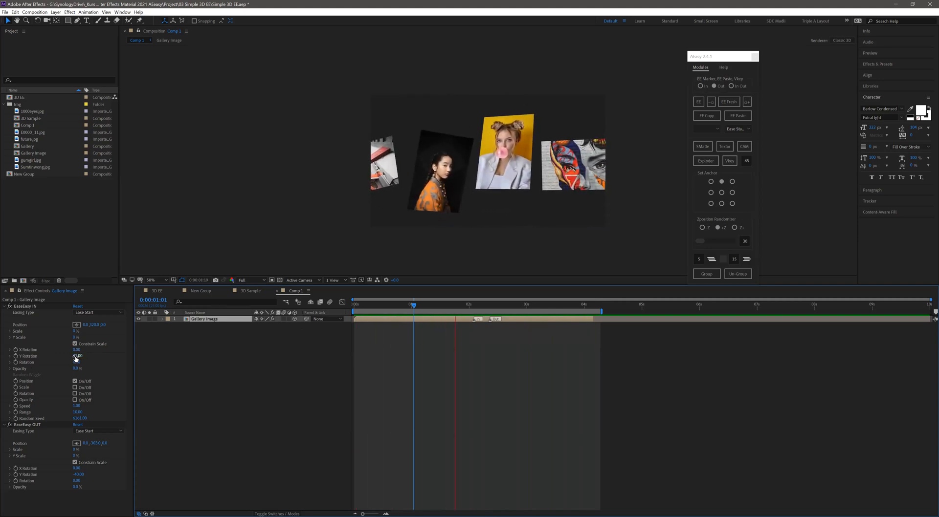
- Try a positive X Rotation in the group's EaseEasy IN during preview, and set it back to 0
{"action": "left_click_drag", "start_coordinate": [78, 350], "coordinate": [97, 350]}
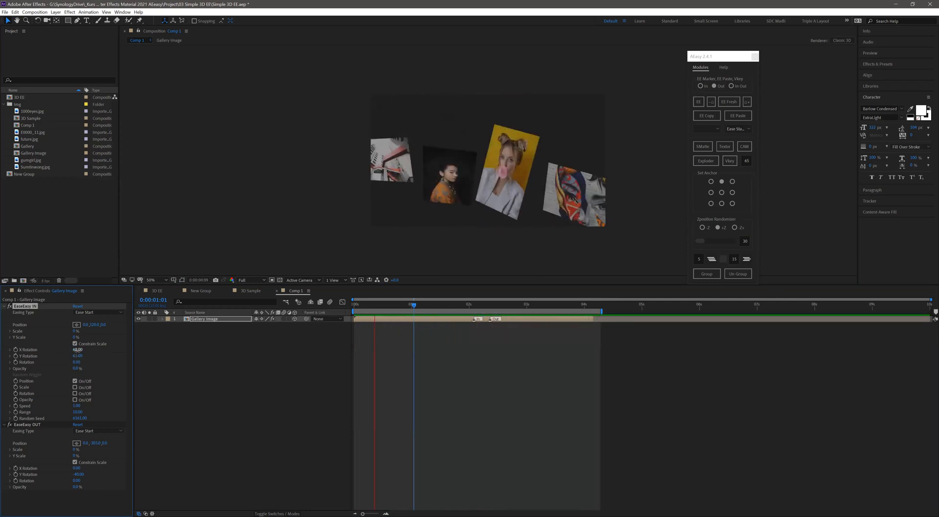
{"action": "left_click", "coordinate": [78, 350]}
{"action": "type", "text": "0"}
{"action": "key", "text": "Return"}
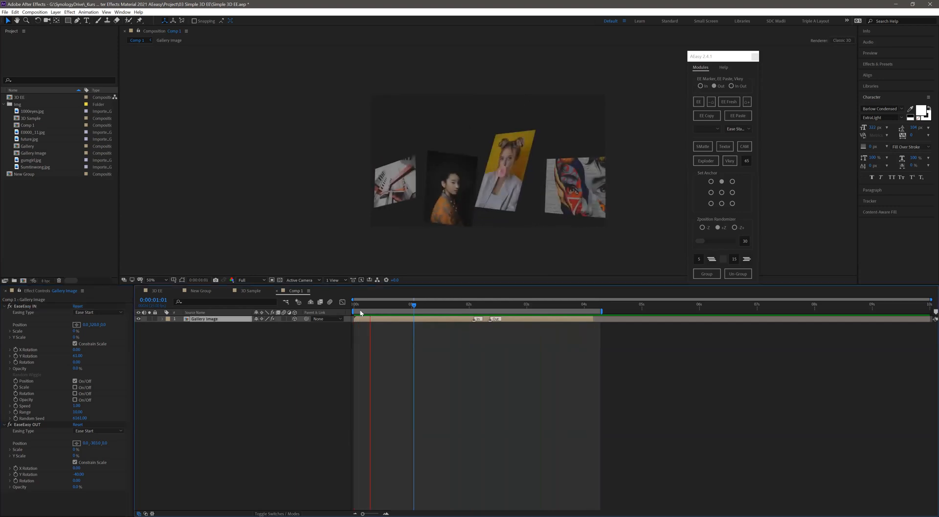
- Inside the Gallery Image group, move the 1000eyes.jpg image slightly down and right, and return to Comp 1 with the group's layer outlines shown
{"action": "double_click", "coordinate": [225, 319]}
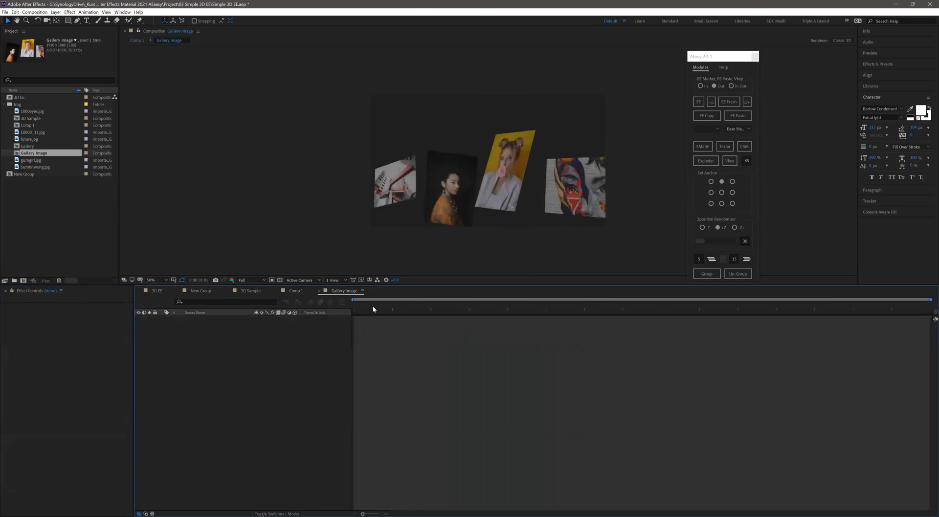
{"action": "left_click", "coordinate": [306, 257]}
{"action": "left_click", "coordinate": [620, 185]}
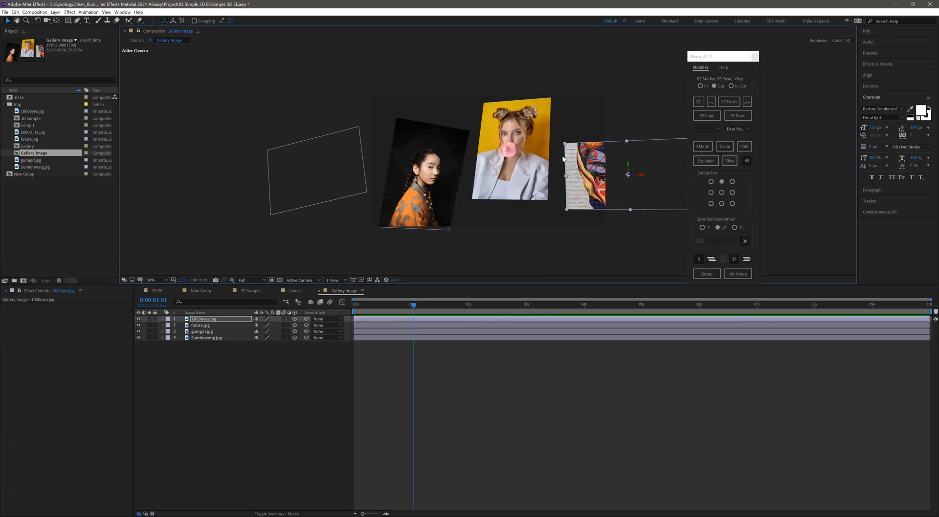
{"action": "left_click", "coordinate": [137, 41]}
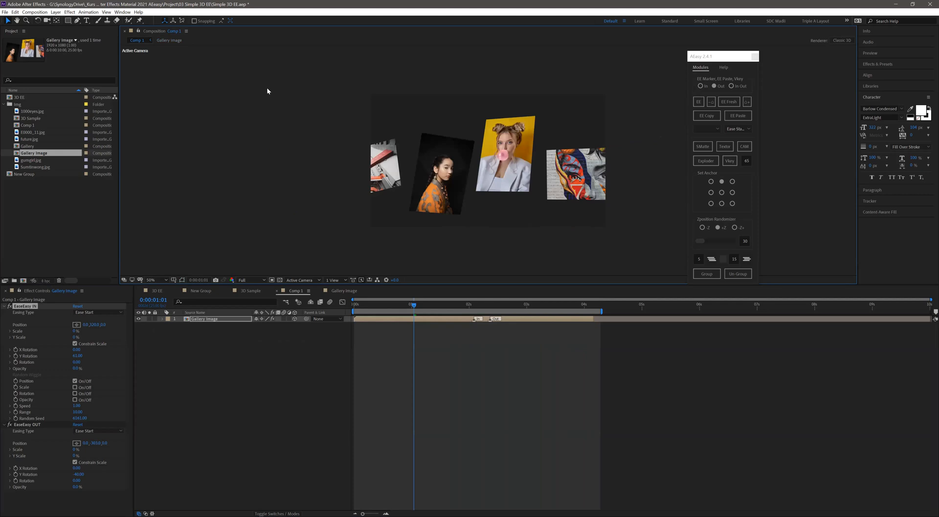
{"action": "left_click", "coordinate": [220, 319]}
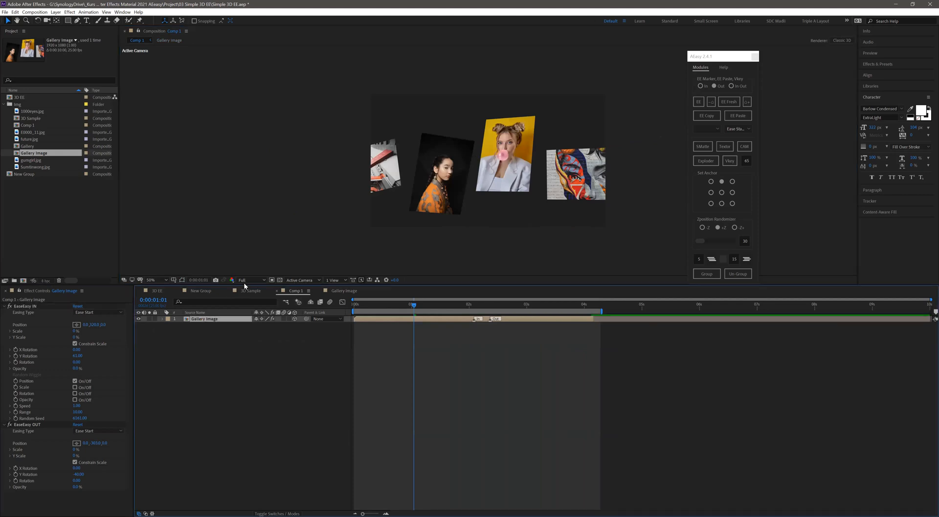
{"action": "left_click", "coordinate": [183, 280]}
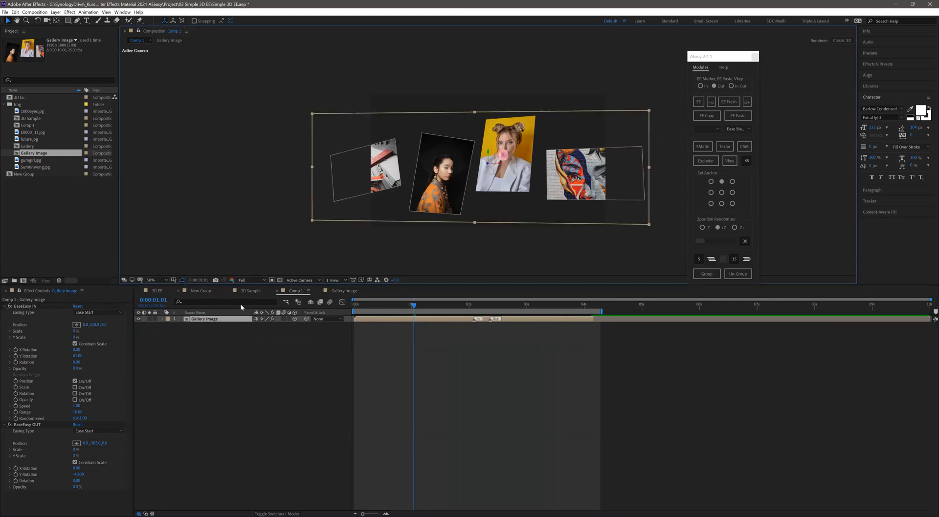
- Preview the group animation with the moved image in Comp 1, and reopen the Gallery Image group
{"action": "key", "text": "space"}
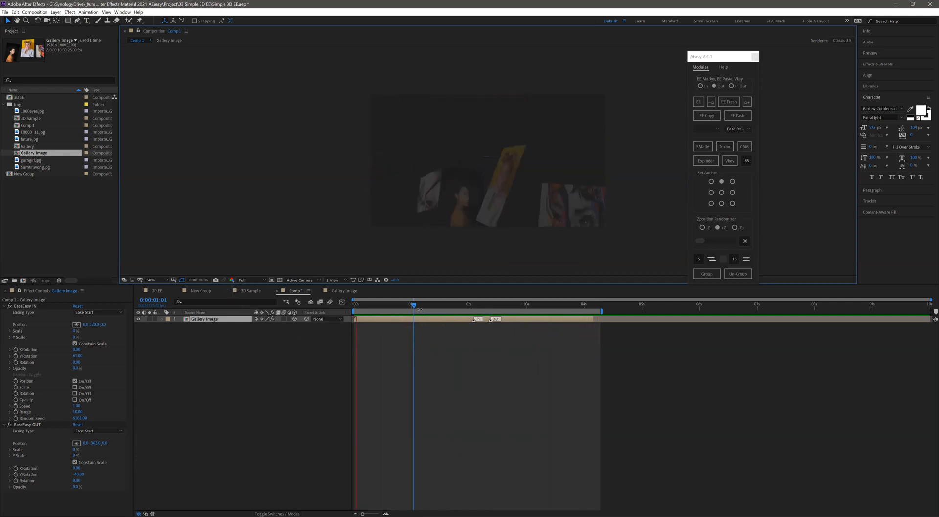
{"action": "left_click_drag", "start_coordinate": [412, 308], "coordinate": [416, 308]}
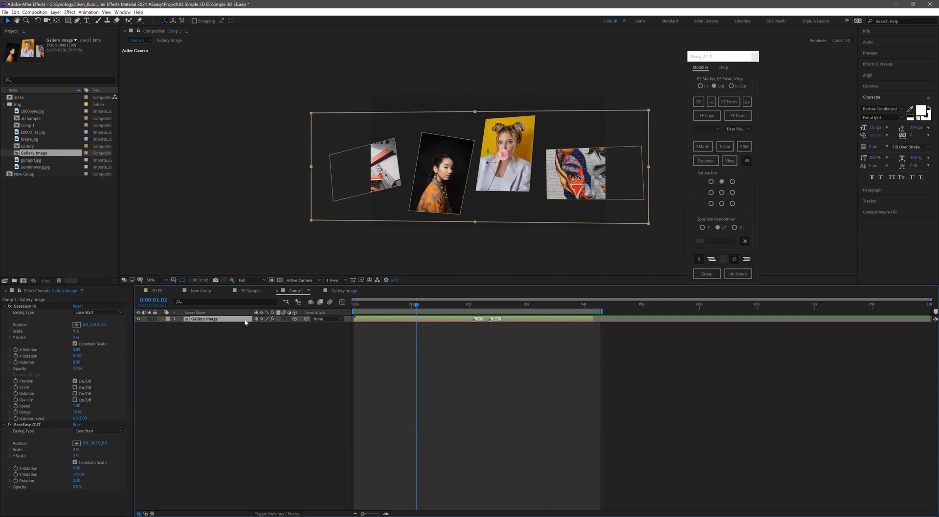
{"action": "double_click", "coordinate": [294, 321]}
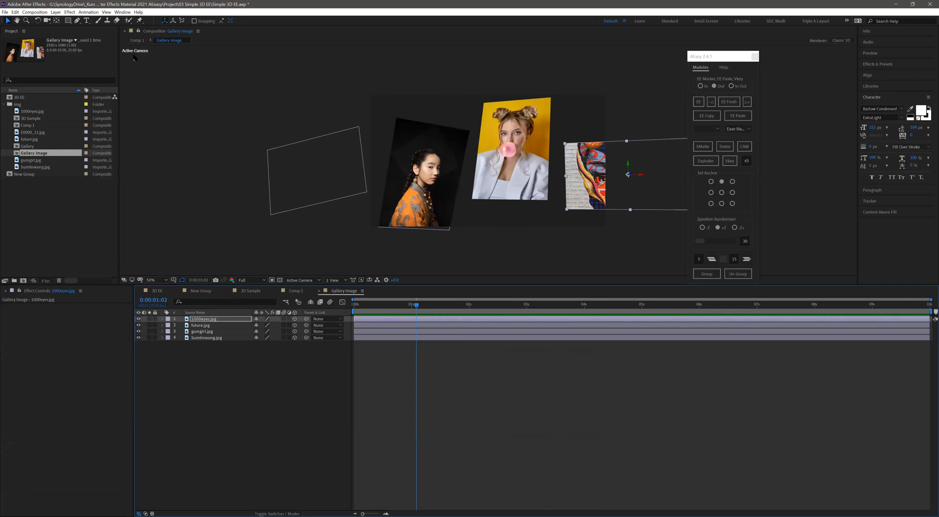
- Back in Comp 1, increase the Y Rotation in the Gallery Image group's EaseEasy IN and preview the animation from the start
{"action": "left_click", "coordinate": [295, 290]}
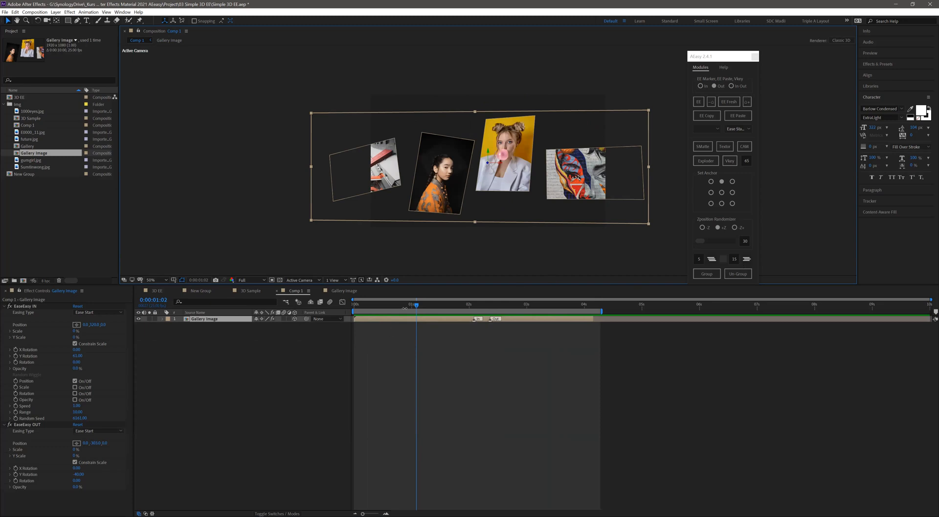
{"action": "left_click_drag", "start_coordinate": [405, 308], "coordinate": [341, 308]}
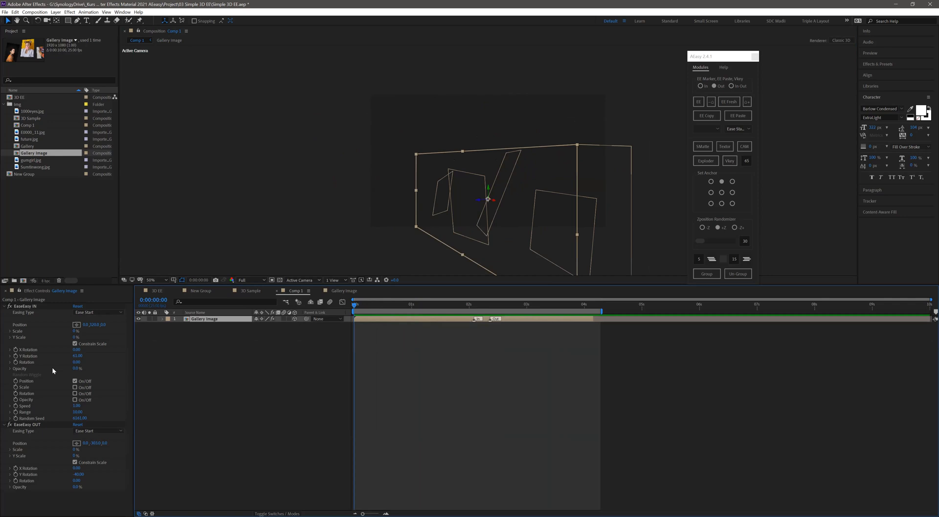
{"action": "left_click_drag", "start_coordinate": [75, 357], "coordinate": [81, 356]}
{"action": "left_click_drag", "start_coordinate": [76, 355], "coordinate": [224, 329]}
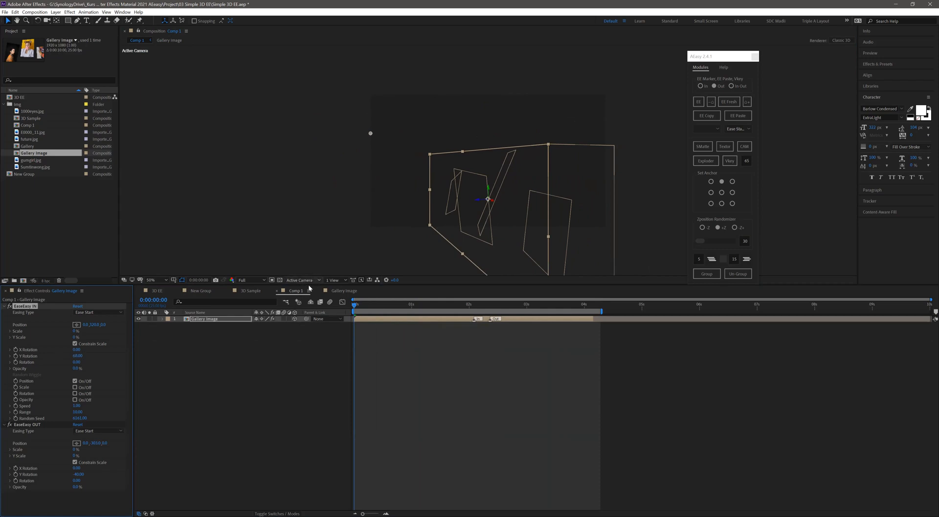
{"action": "key", "text": "space"}
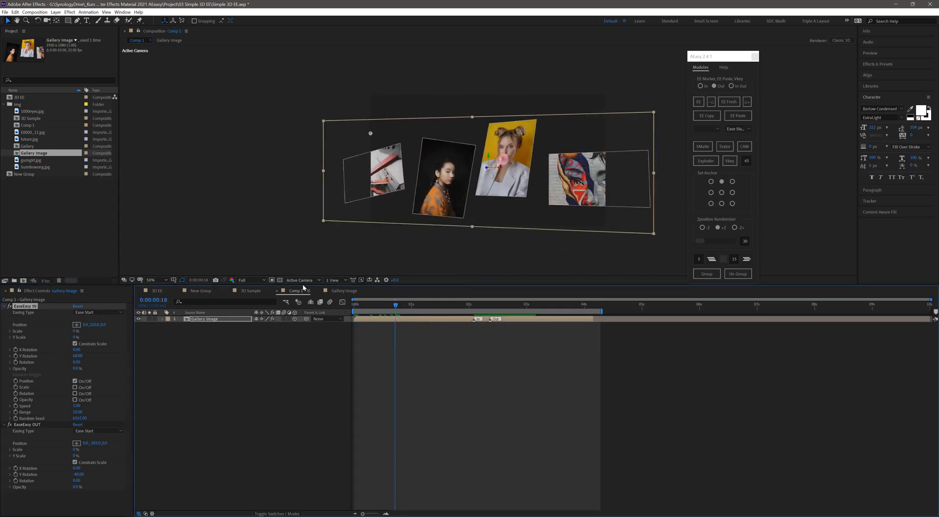
- Examine the group's entry animation in the Front view, return to Active Camera, and preview it again
{"action": "left_click", "coordinate": [299, 280]}
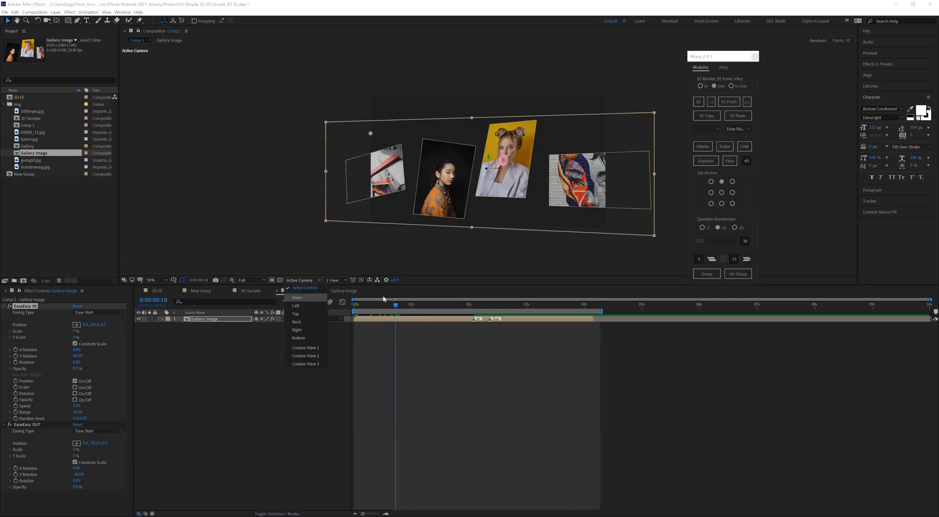
{"action": "left_click", "coordinate": [301, 298]}
{"action": "left_click", "coordinate": [381, 305]}
{"action": "left_click_drag", "start_coordinate": [410, 307], "coordinate": [388, 305]}
{"action": "left_click", "coordinate": [302, 281]}
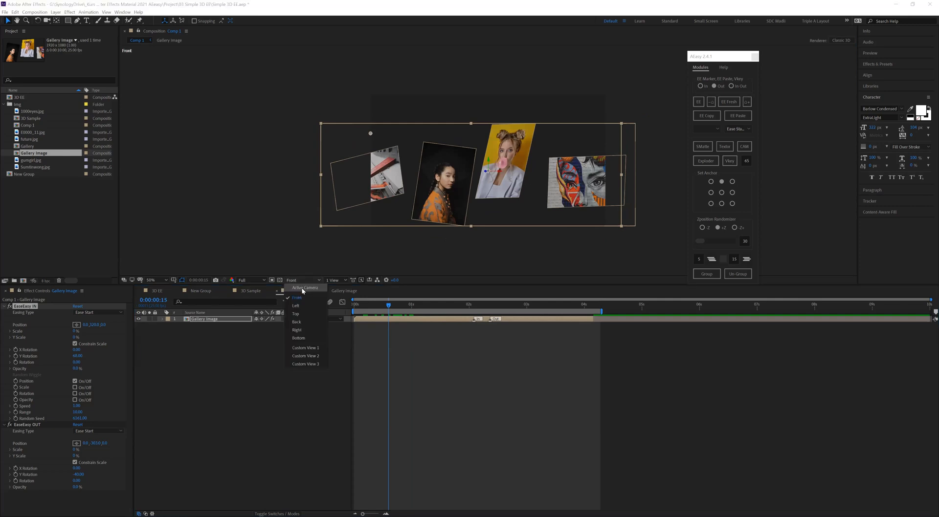
{"action": "left_click", "coordinate": [305, 288]}
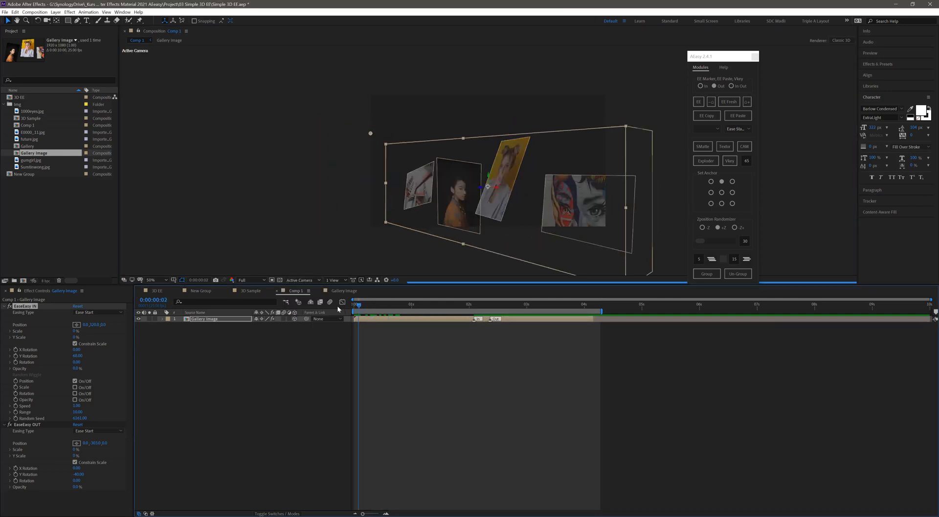
{"action": "key", "text": "space"}
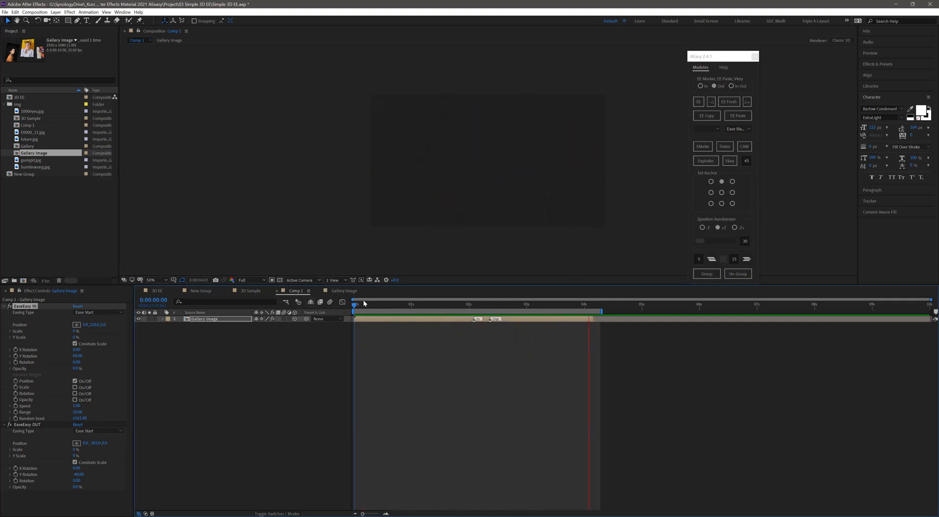
- Add a slight Rotation to the Gallery Image group's EaseEasy IN and preview the animation from the start
{"action": "left_click", "coordinate": [365, 305]}
{"action": "left_click", "coordinate": [375, 305]}
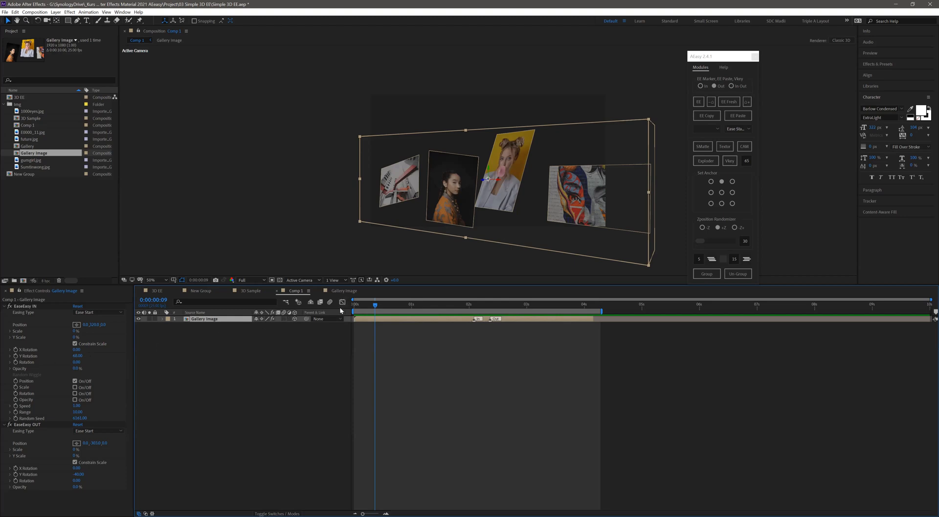
{"action": "left_click_drag", "start_coordinate": [375, 305], "coordinate": [353, 307]}
{"action": "key", "text": "space"}
{"action": "mouse_move", "coordinate": [76, 362]}
{"action": "left_mouse_down"}
{"action": "mouse_move", "coordinate": [86, 361]}
{"action": "mouse_move", "coordinate": [76, 362]}
{"action": "left_mouse_up"}
{"action": "key", "text": "Home"}
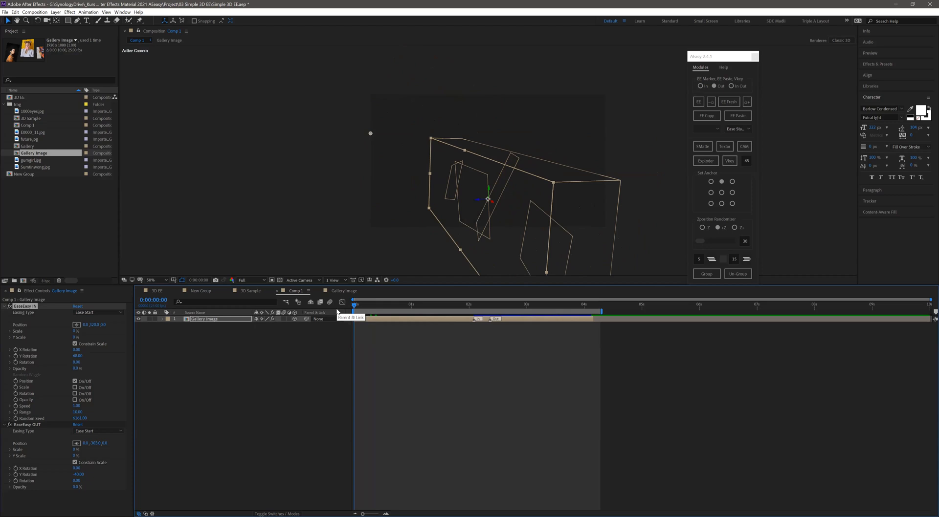
{"action": "key", "text": "space"}
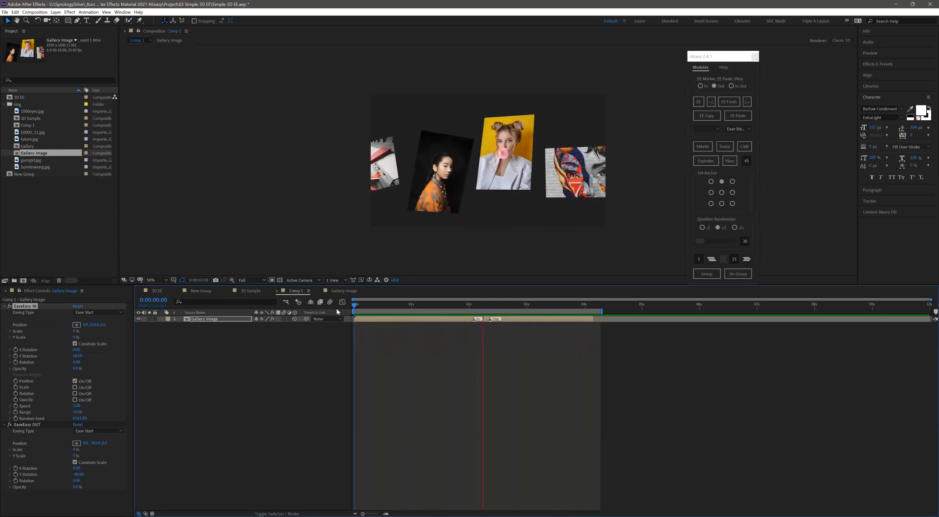
- Preview the finished 3D EE composition through the Active Camera, and return to Comp 1 to preview the gallery group
{"action": "left_click", "coordinate": [157, 291]}
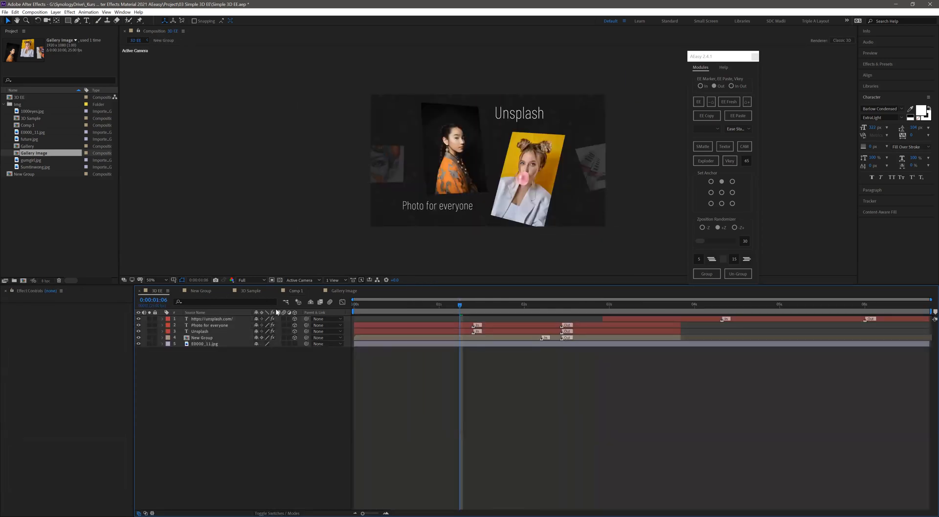
{"action": "key", "text": "space"}
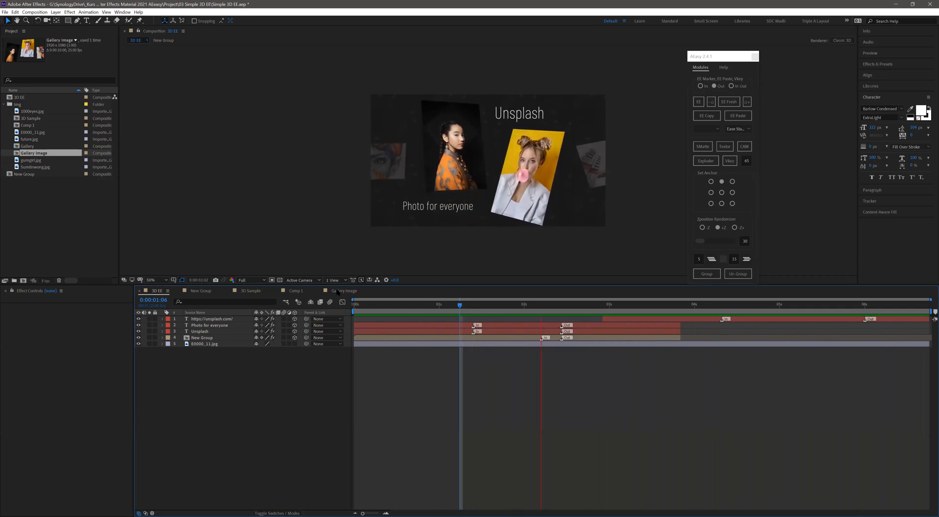
{"action": "left_click", "coordinate": [300, 280]}
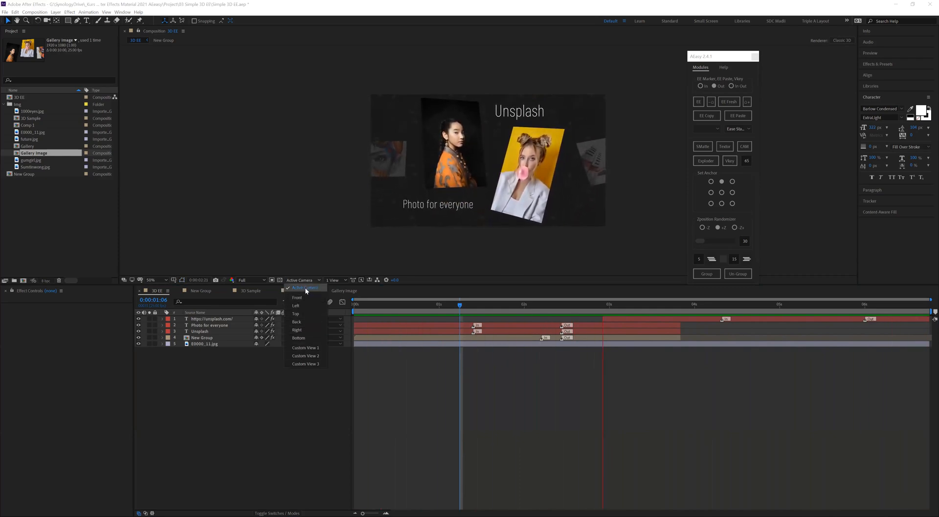
{"action": "left_click", "coordinate": [306, 289]}
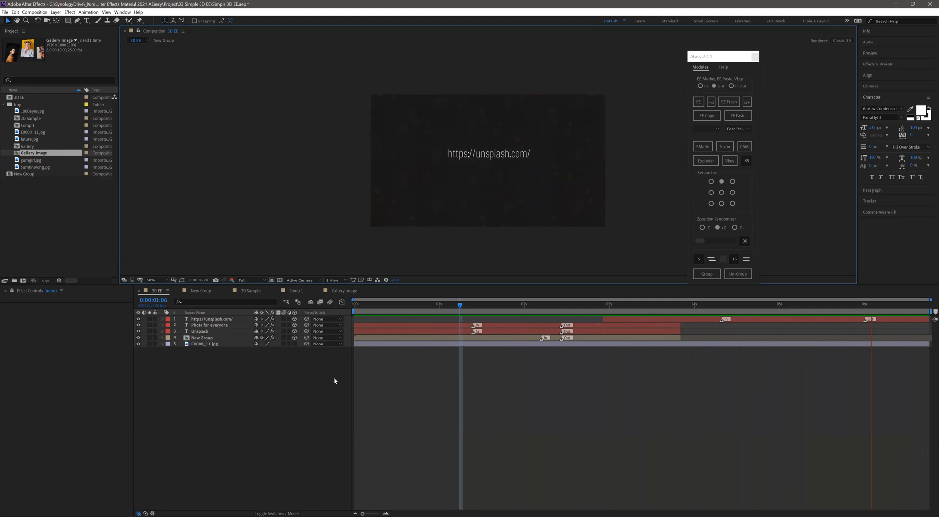
{"action": "left_click", "coordinate": [293, 292]}
{"action": "key", "text": "space"}
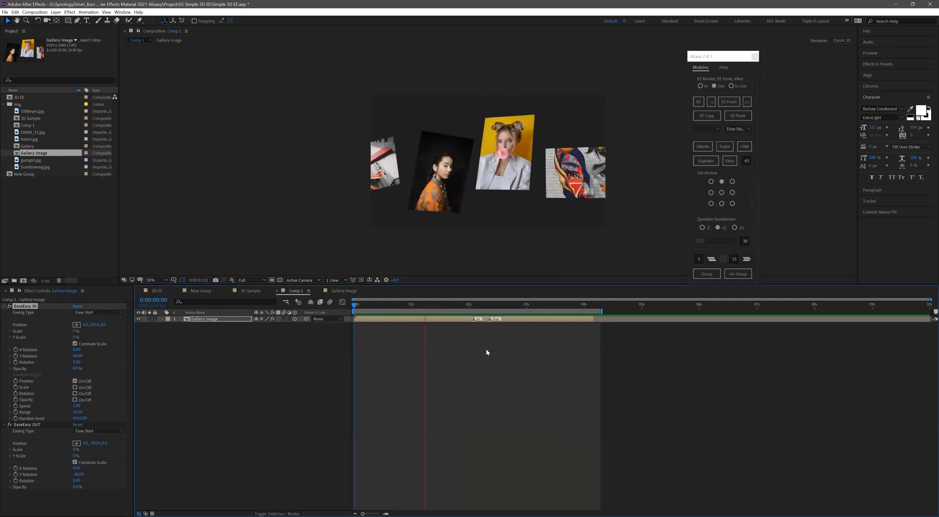
- At 0:00:02:02, add the text "3D" above the rightmost gallery image and make it a 3D layer
{"action": "left_click", "coordinate": [473, 307]}
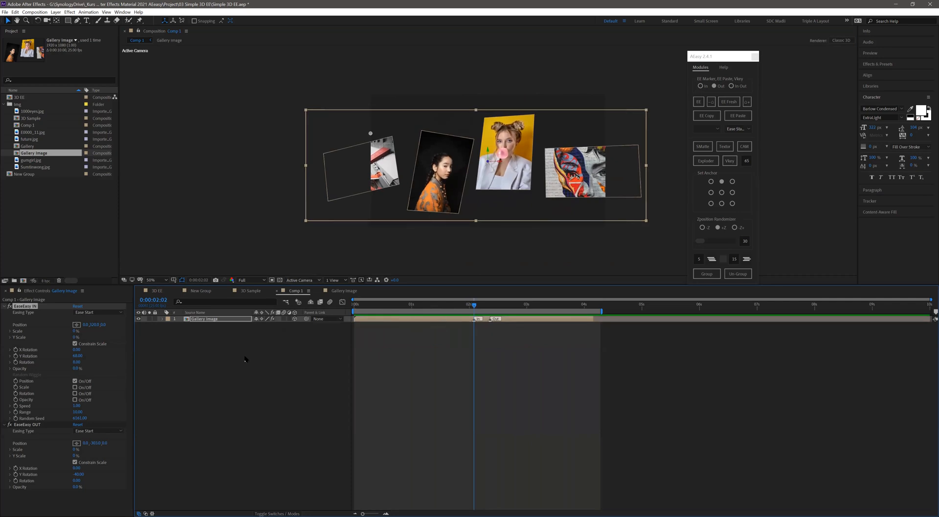
{"action": "left_click", "coordinate": [238, 410]}
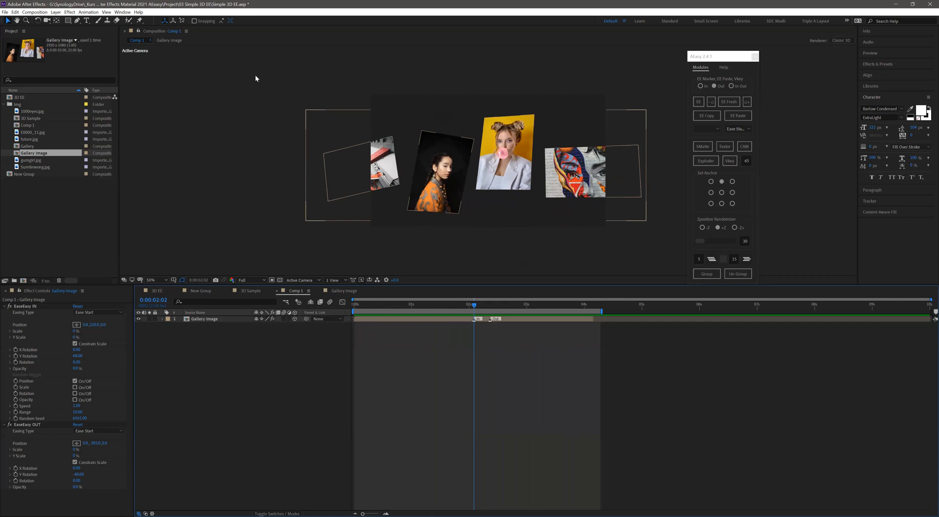
{"action": "left_click", "coordinate": [87, 21]}
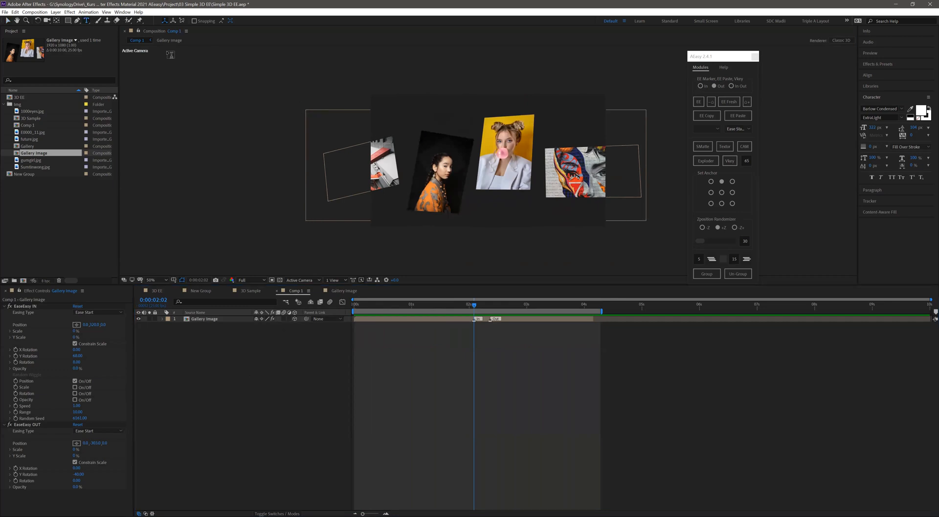
{"action": "left_click", "coordinate": [552, 133]}
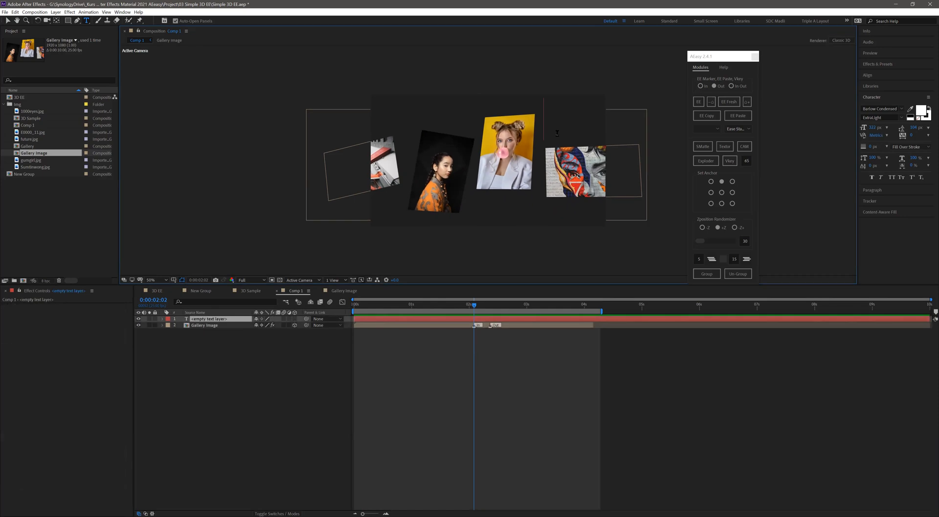
{"action": "type", "text": "3D"}
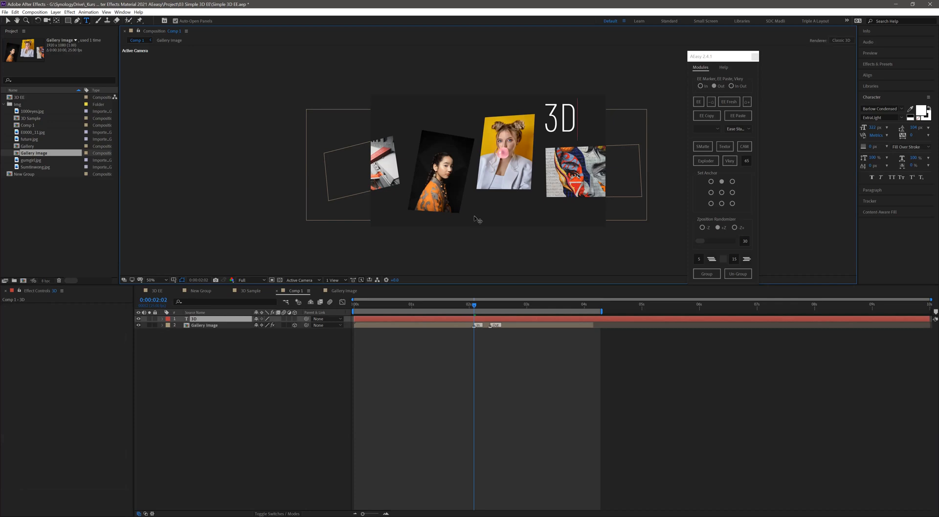
{"action": "left_click", "coordinate": [287, 336]}
{"action": "left_click", "coordinate": [294, 319]}
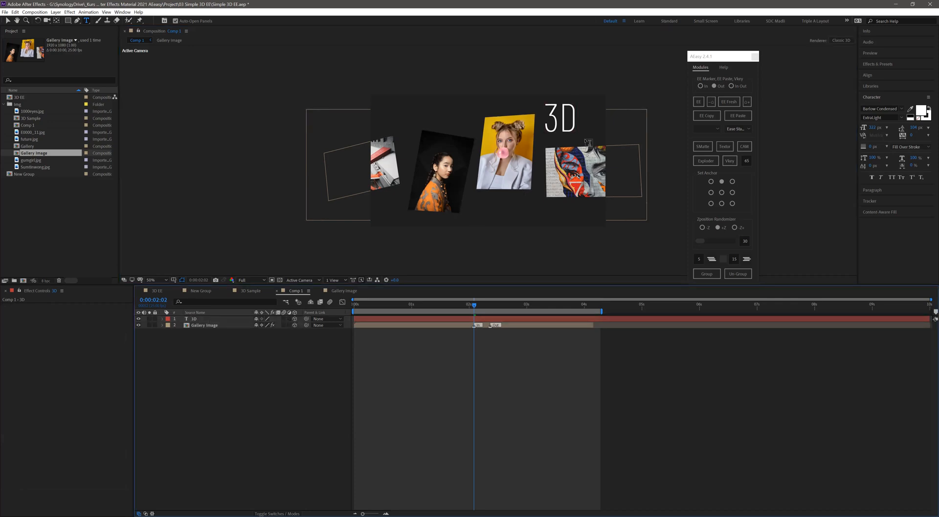
- Centre the 3D text layer's anchor point and apply EaseEasy to the layer
{"action": "left_click", "coordinate": [7, 22]}
{"action": "left_click", "coordinate": [532, 139]}
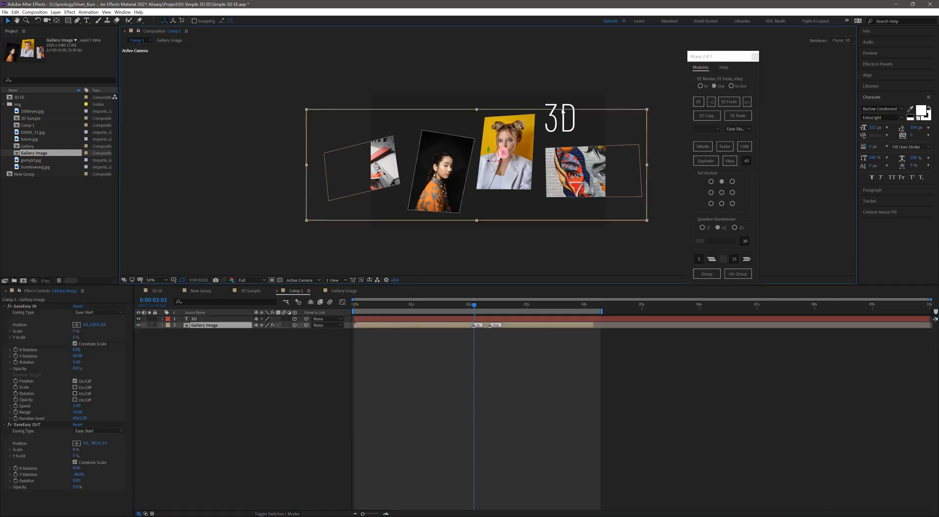
{"action": "left_click", "coordinate": [565, 113]}
{"action": "left_click", "coordinate": [721, 194]}
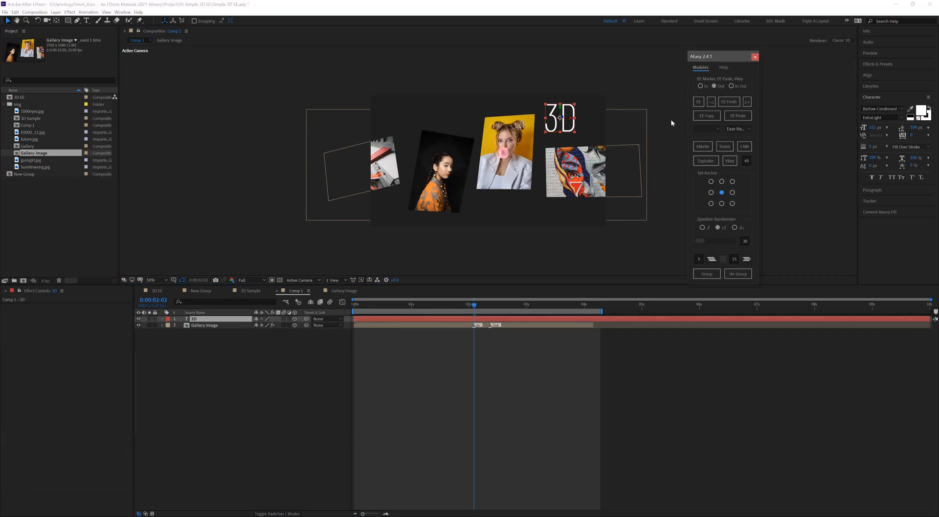
{"action": "left_click", "coordinate": [697, 103]}
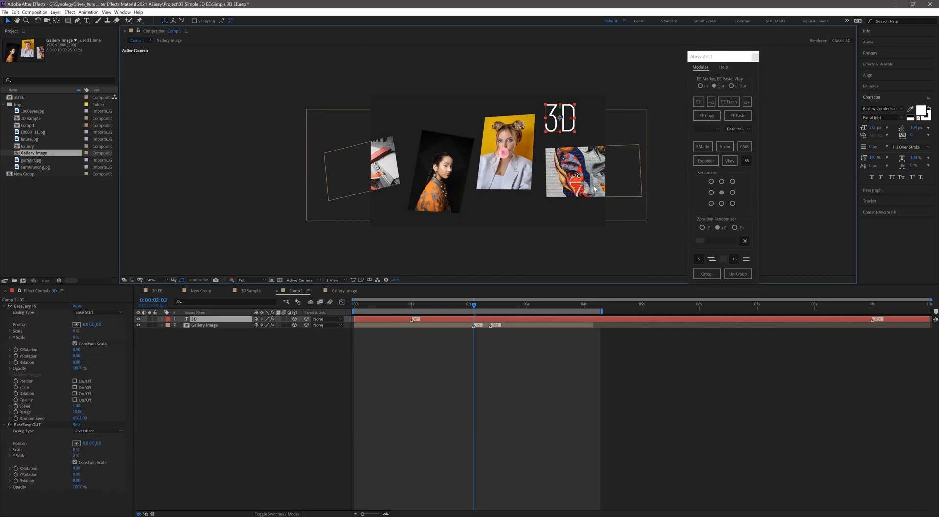
- At the first frame, set the 3D text's EaseEasy IN to X Position 165 and Opacity 0%
{"action": "left_click_drag", "start_coordinate": [460, 308], "coordinate": [389, 310]}
{"action": "key", "text": "Home"}
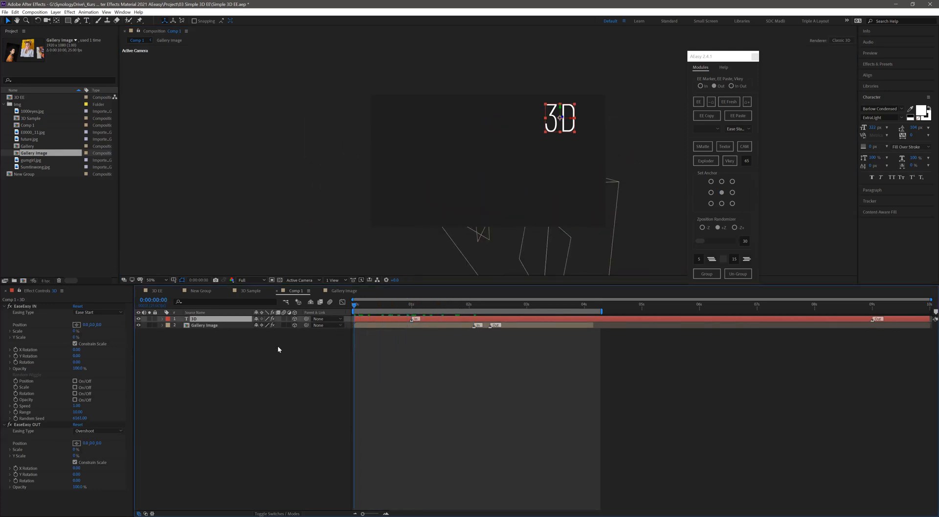
{"action": "left_click_drag", "start_coordinate": [91, 326], "coordinate": [157, 335]}
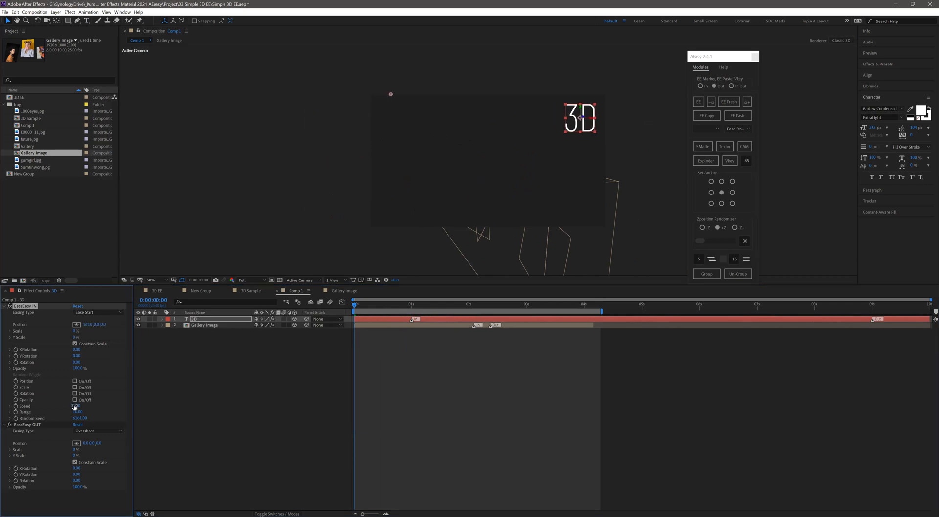
{"action": "left_click_drag", "start_coordinate": [77, 368], "coordinate": [5, 368]}
{"action": "left_click", "coordinate": [382, 330]}
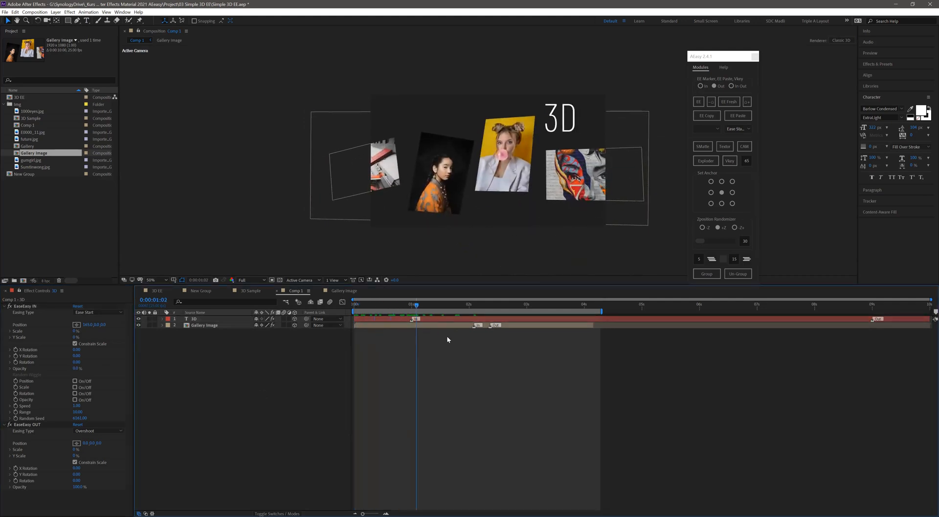
- Move the 3D text's Out marker to the gallery group's Out marker at 0:00:02:09, match the layer ends, and preview
{"action": "left_click_drag", "start_coordinate": [494, 344], "coordinate": [489, 343]}
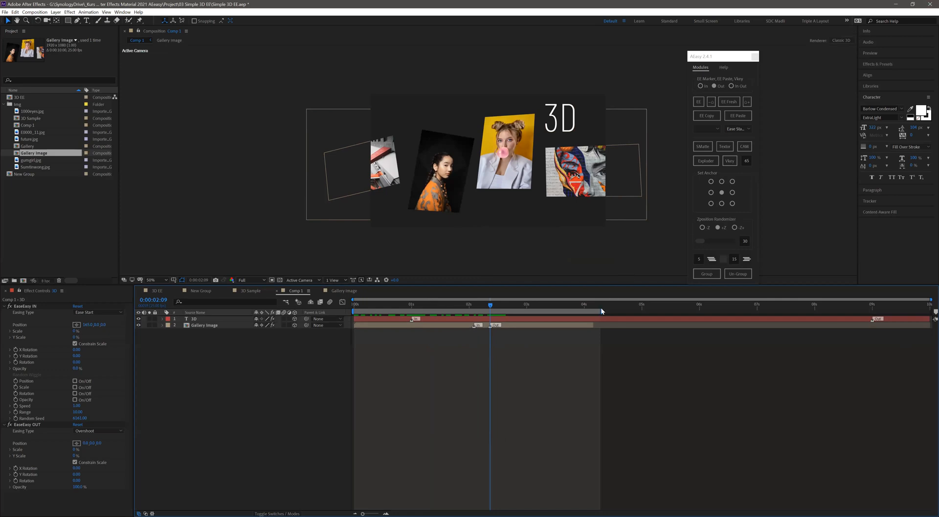
{"action": "left_click", "coordinate": [514, 317]}
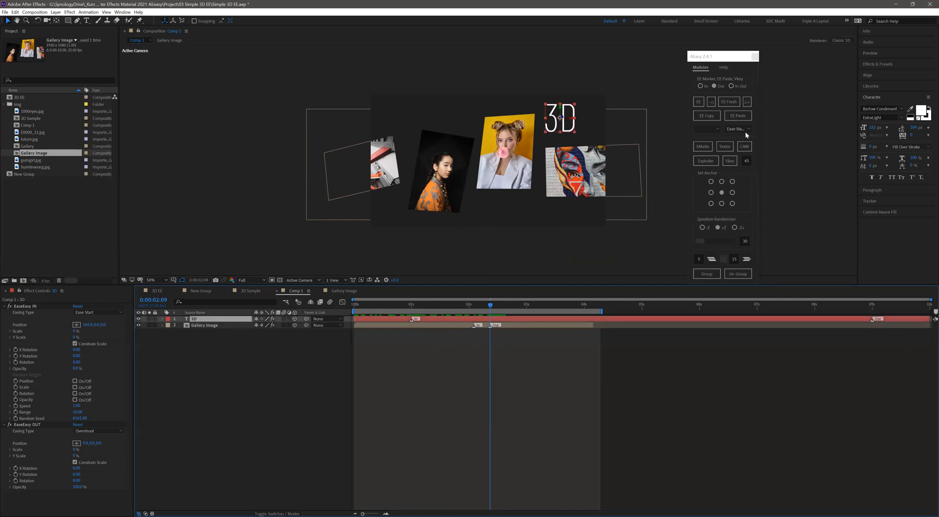
{"action": "left_click", "coordinate": [748, 103]}
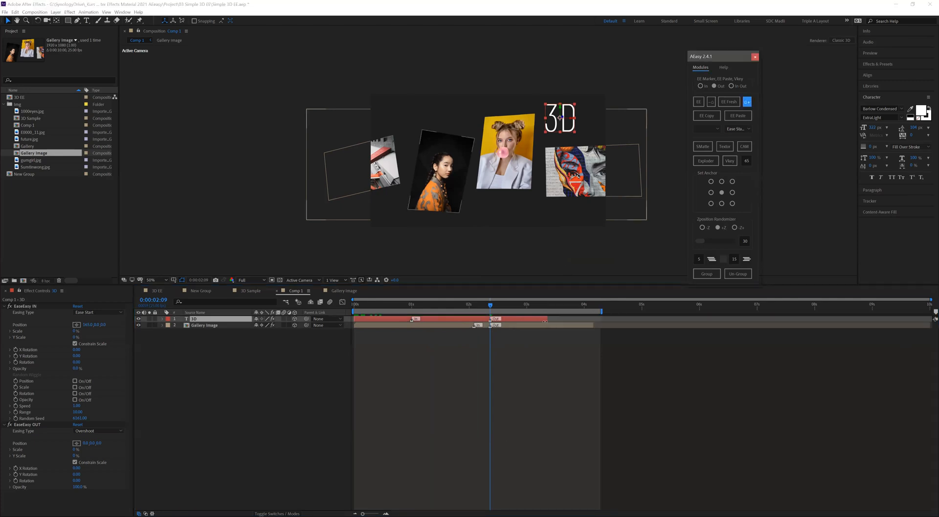
{"action": "left_click_drag", "start_coordinate": [546, 320], "coordinate": [592, 318]}
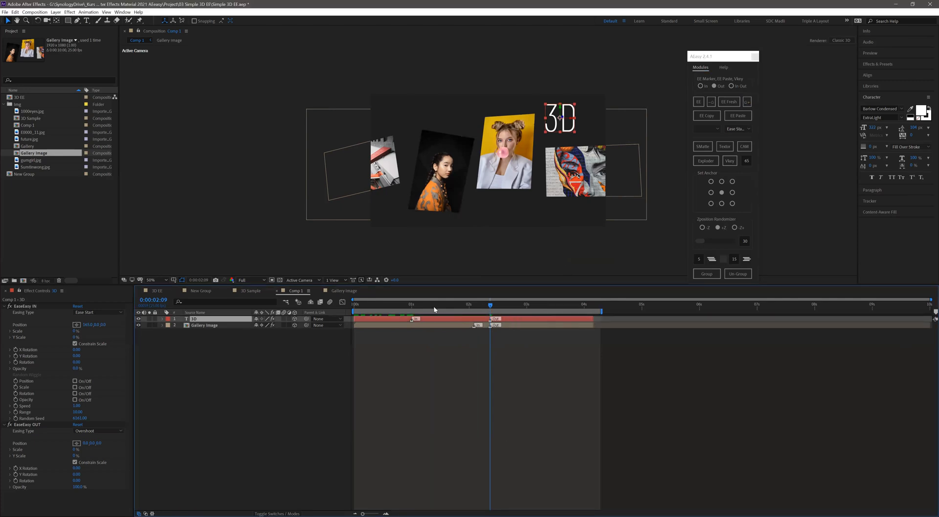
{"action": "key", "text": "space"}
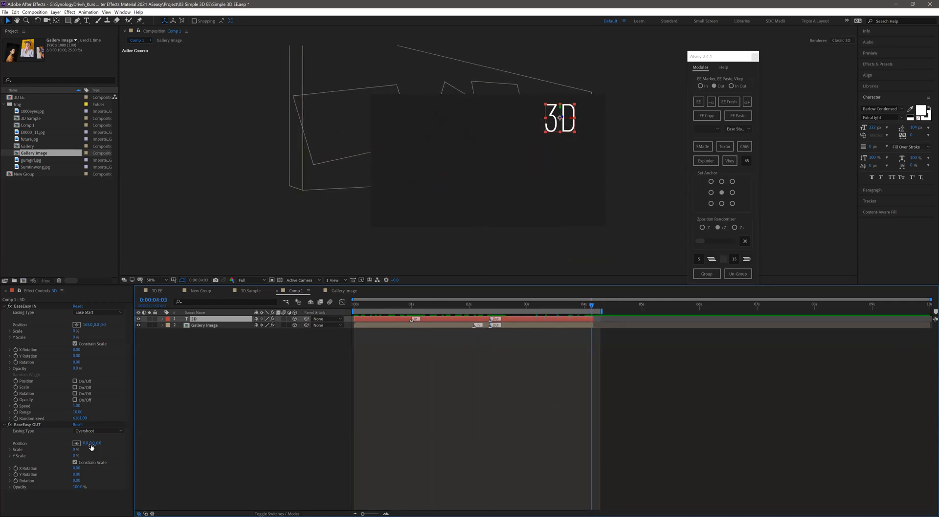
- Give the 3D text's EaseEasy OUT a negative Y Position, a negative Y Rotation and 0% Opacity, and preview Comp 1
{"action": "left_click_drag", "start_coordinate": [92, 443], "coordinate": [66, 445]}
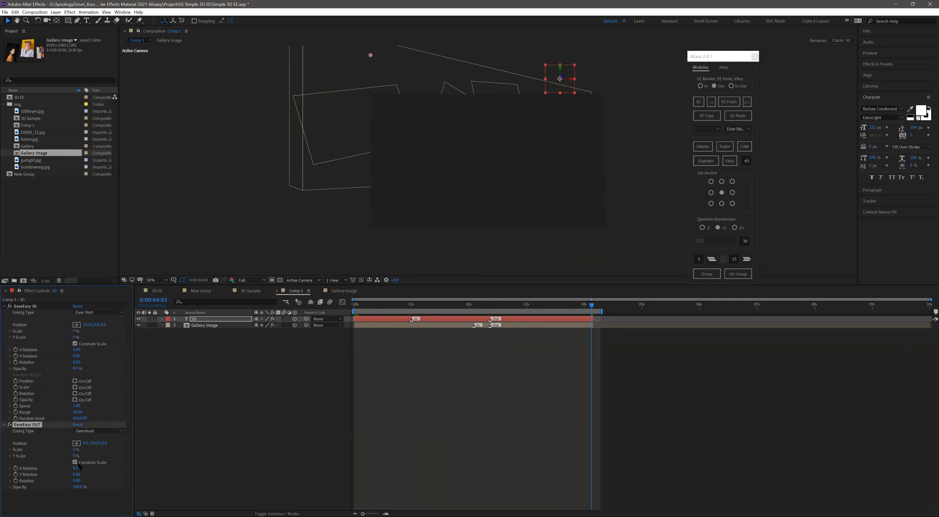
{"action": "left_click_drag", "start_coordinate": [76, 474], "coordinate": [74, 487]}
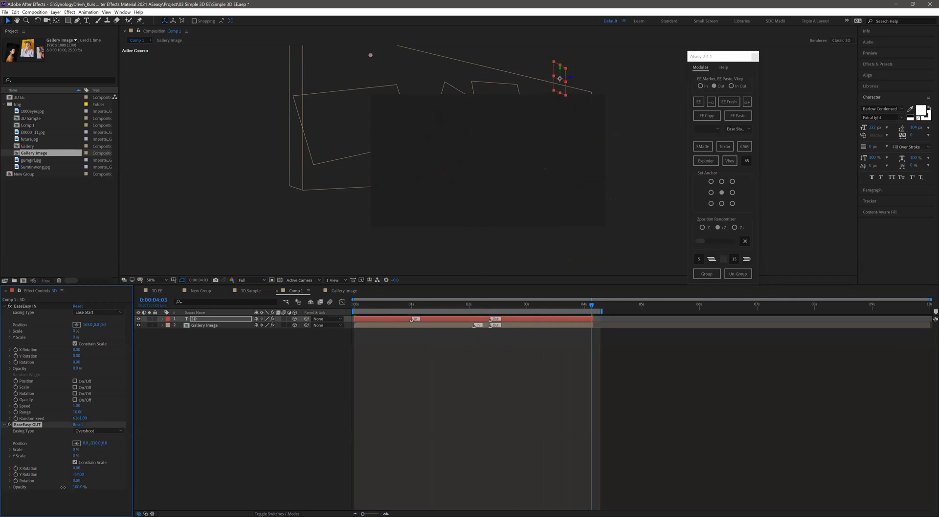
{"action": "left_click", "coordinate": [283, 381]}
{"action": "key", "text": "space"}
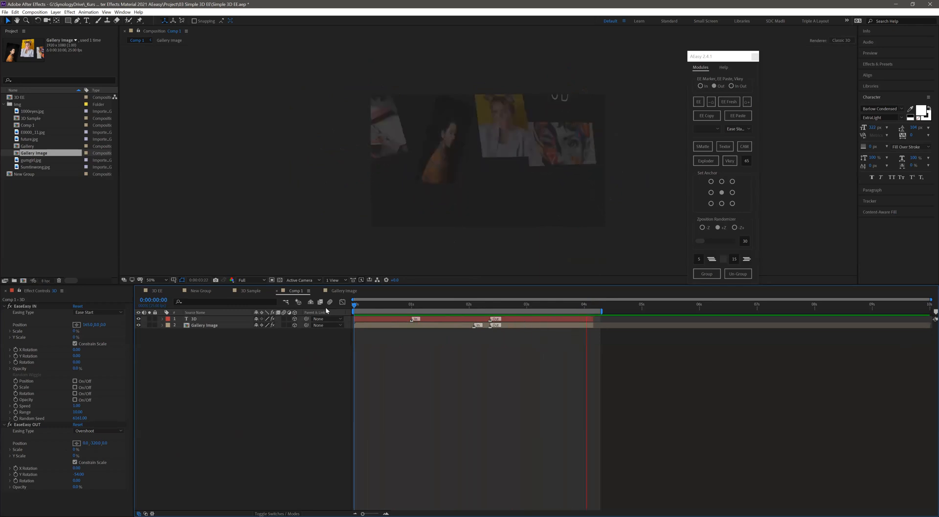
- Move the 3D text's In marker to line up with the gallery group's In marker and preview Comp 1
{"action": "key", "text": "space"}
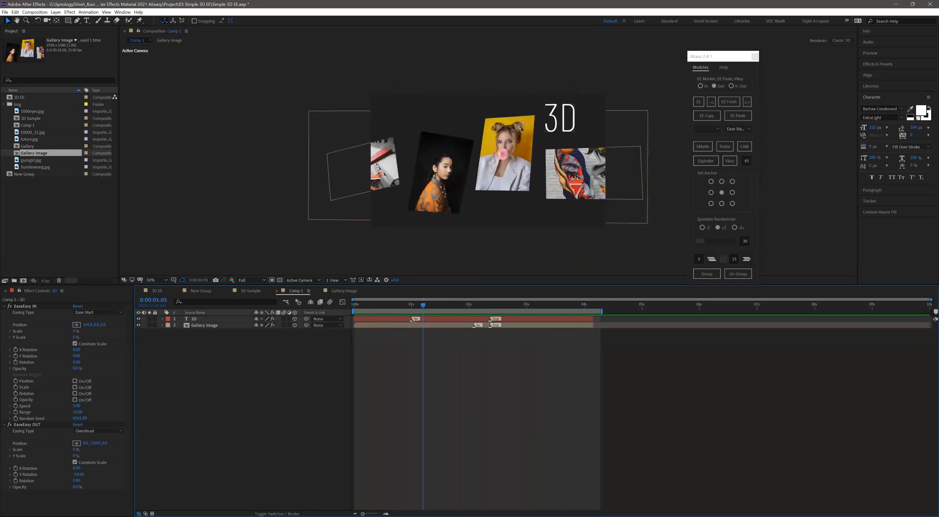
{"action": "mouse_move", "coordinate": [413, 319]}
{"action": "left_mouse_down"}
{"action": "mouse_move", "coordinate": [475, 321]}
{"action": "mouse_move", "coordinate": [334, 319]}
{"action": "left_mouse_up"}
{"action": "key", "text": "space"}
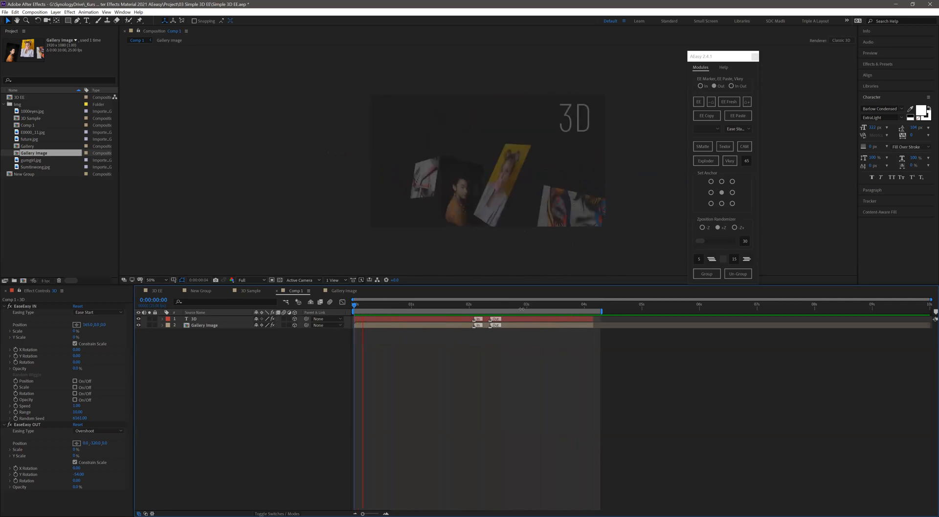
{"action": "key", "text": "space"}
- Set the 3D text's EaseEasy OUT easing type to Ease Start and check the animation from the first frame
{"action": "left_click", "coordinate": [95, 432]}
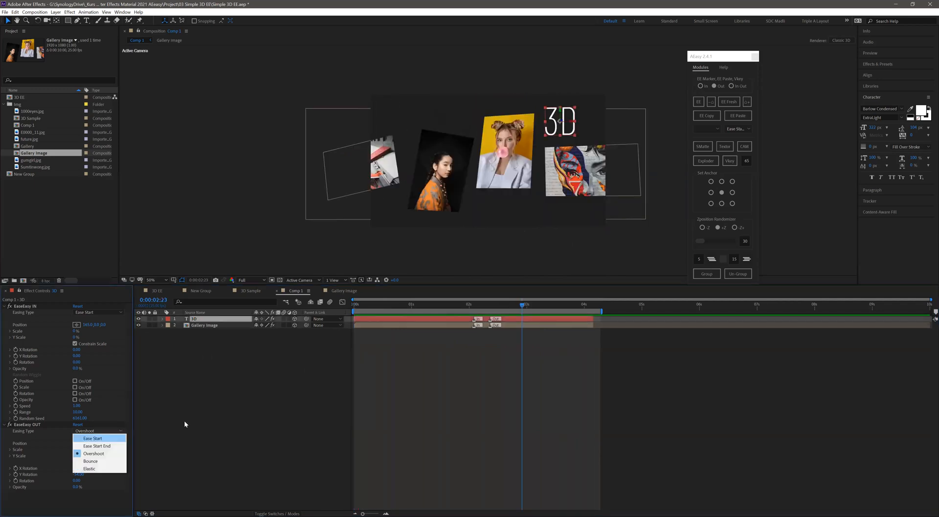
{"action": "left_click", "coordinate": [88, 438]}
{"action": "key", "text": "Home"}
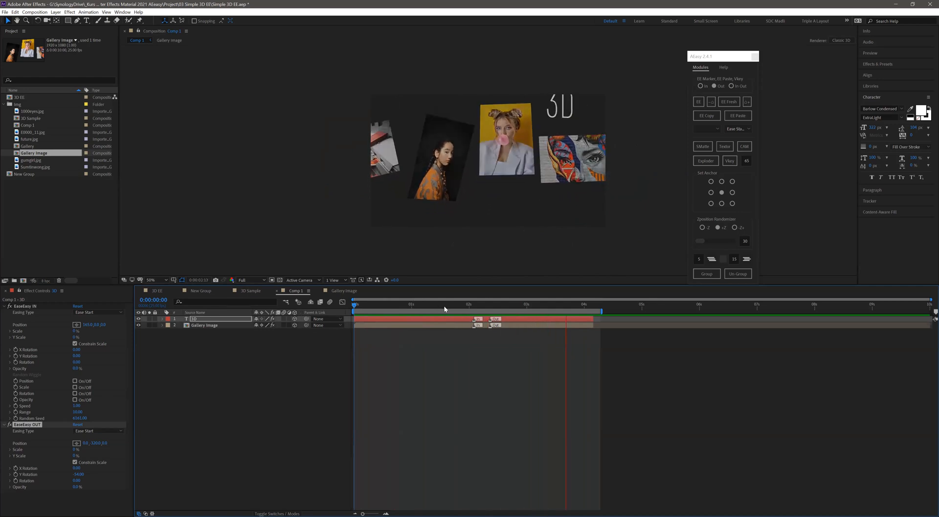
{"action": "left_click_drag", "start_coordinate": [452, 309], "coordinate": [469, 309]}
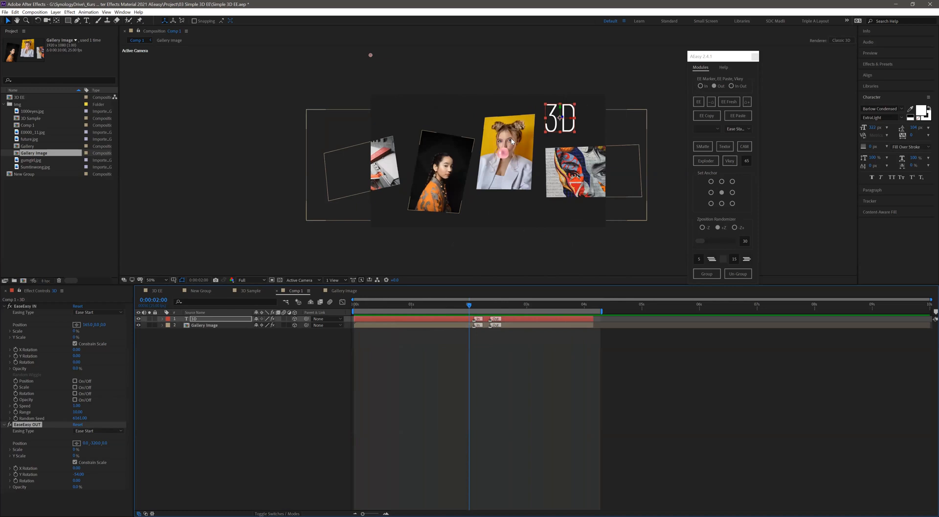
{"action": "left_click_drag", "start_coordinate": [439, 305], "coordinate": [416, 338]}
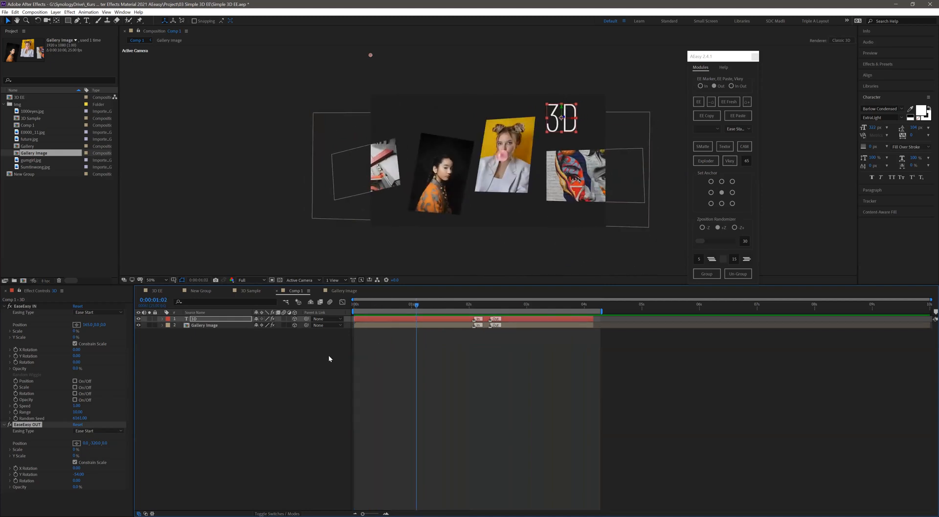
- Preview Comp 1 and examine how the 3D text moves alongside the gallery group
{"action": "left_click", "coordinate": [327, 355]}
{"action": "key", "text": "space"}
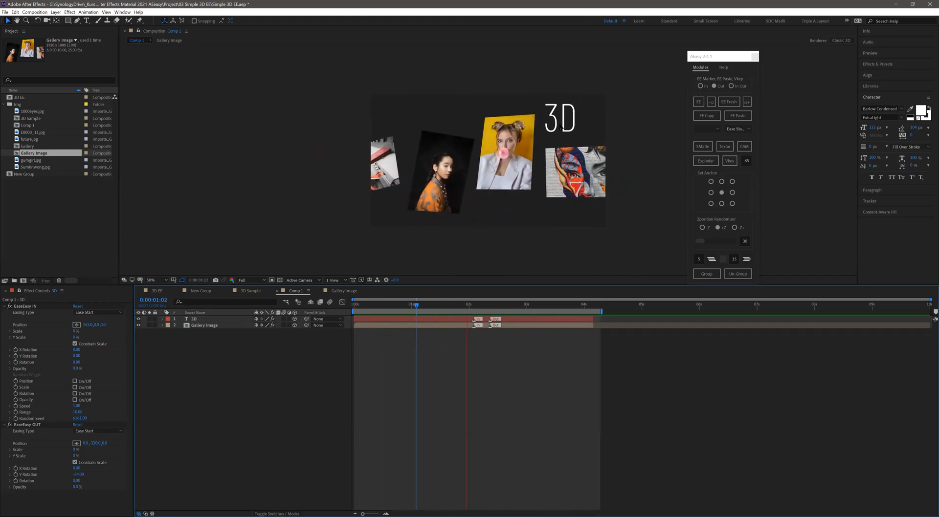
{"action": "key", "text": "space"}
{"action": "left_click", "coordinate": [565, 110]}
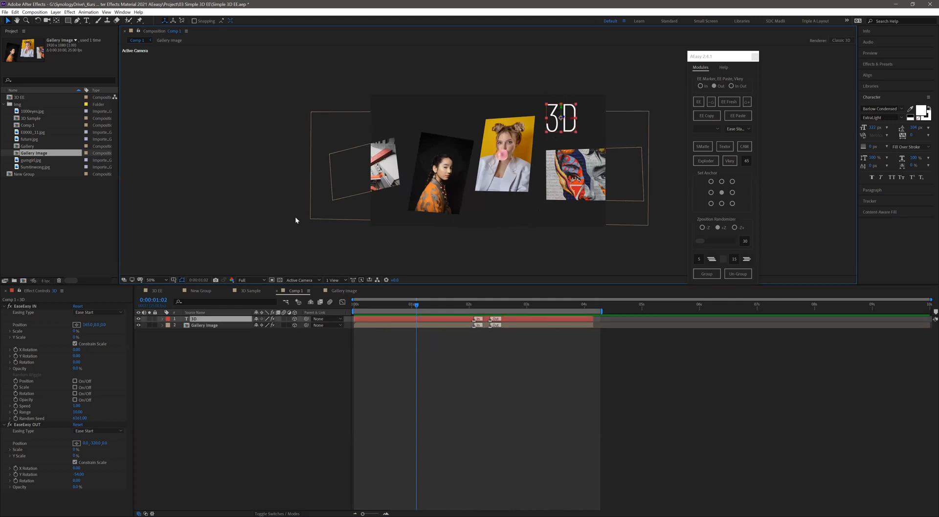
{"action": "left_click", "coordinate": [254, 414]}
{"action": "key", "text": "space"}
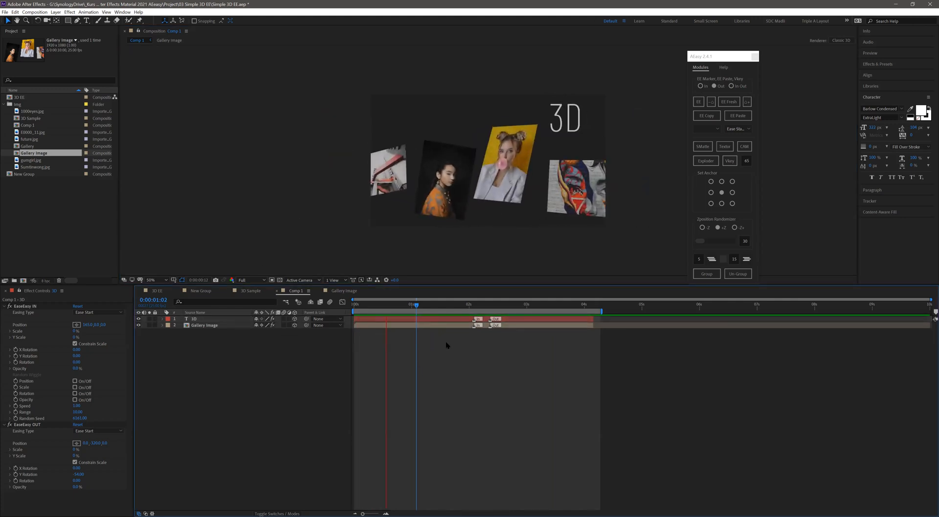
{"action": "left_click_drag", "start_coordinate": [472, 306], "coordinate": [480, 306]}
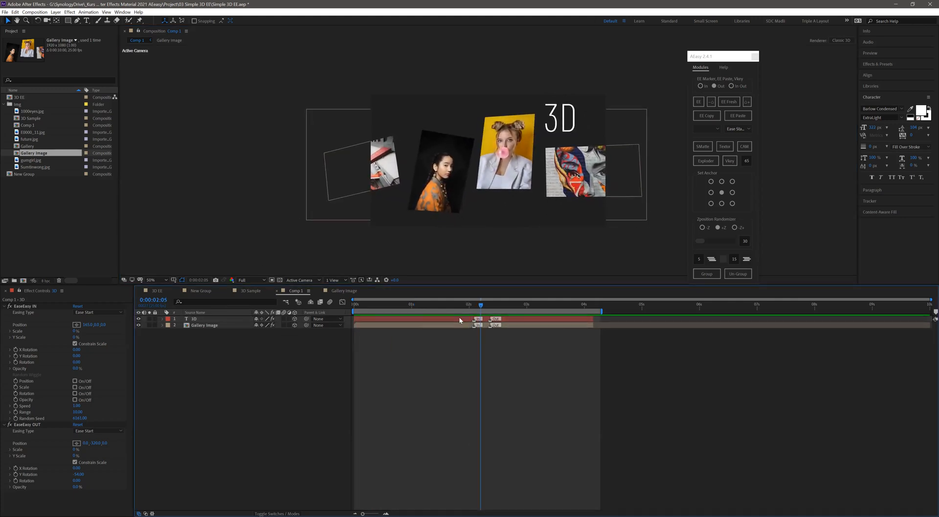
- Set the 3D text layer's anchor point to its bottom-left corner and preview Comp 1 from the first frame
{"action": "left_click", "coordinate": [458, 318]}
{"action": "left_click", "coordinate": [703, 118]}
{"action": "left_click", "coordinate": [710, 203]}
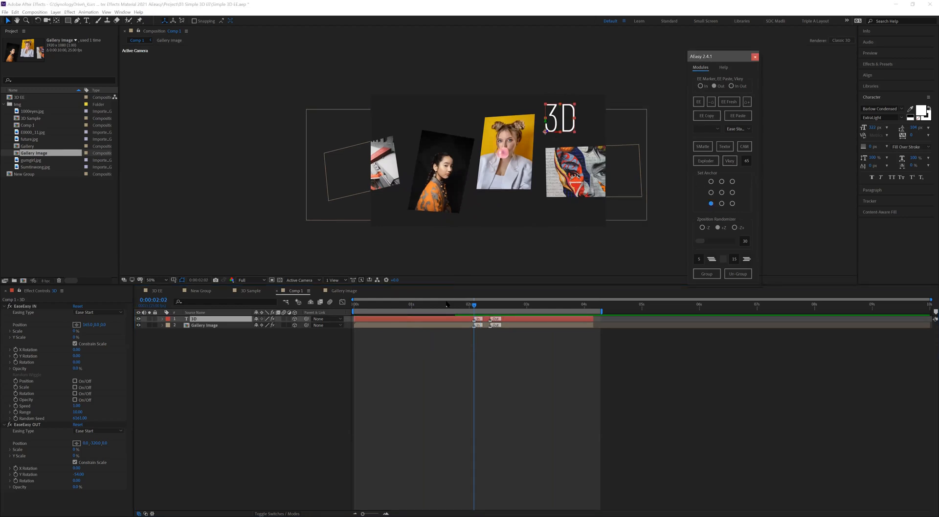
{"action": "left_click", "coordinate": [313, 309]}
{"action": "key", "text": "space"}
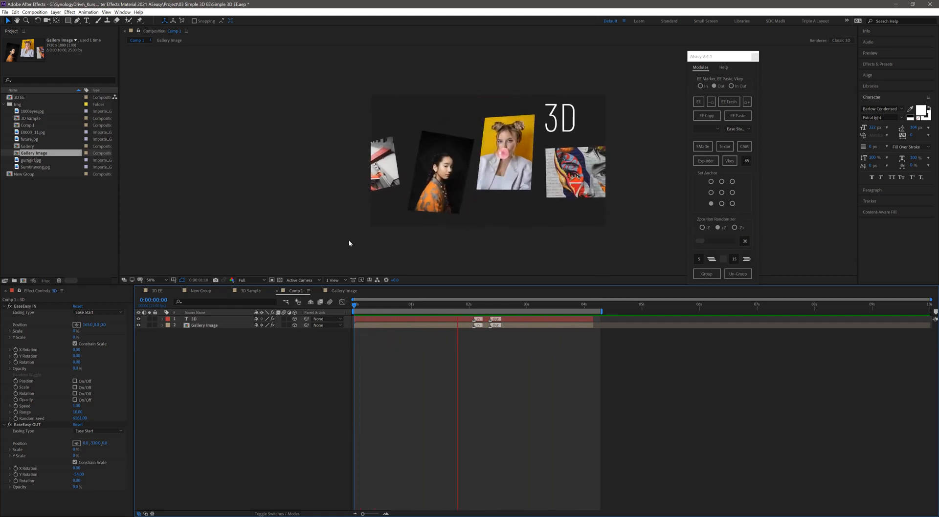
{"action": "key", "text": "space"}
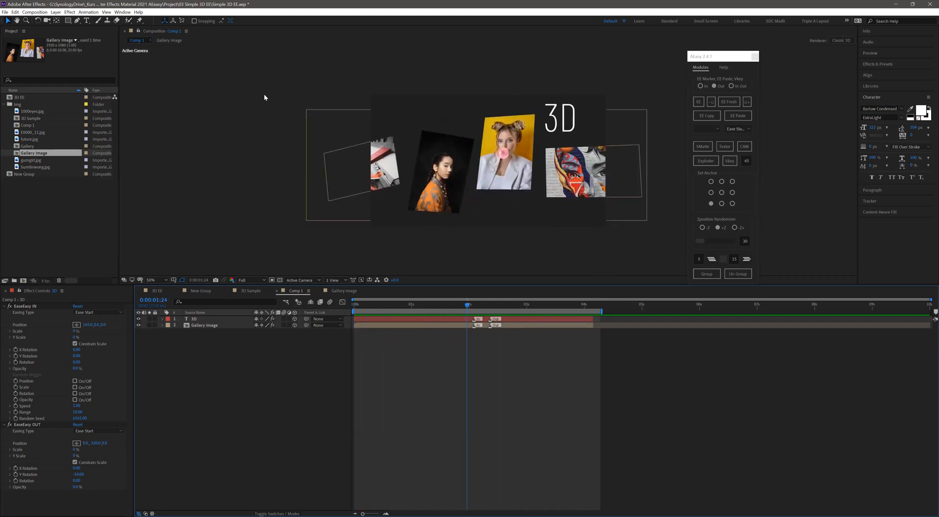
- Add a "Gallery" text below the yellow portrait and turn it into a 3D layer
{"action": "left_click", "coordinate": [85, 20]}
{"action": "left_click", "coordinate": [480, 215]}
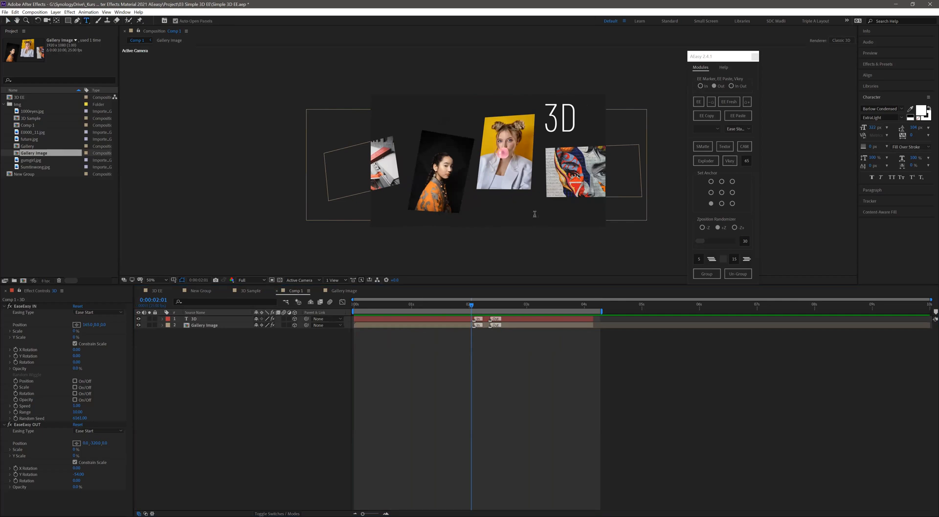
{"action": "type", "text": "Gallery"}
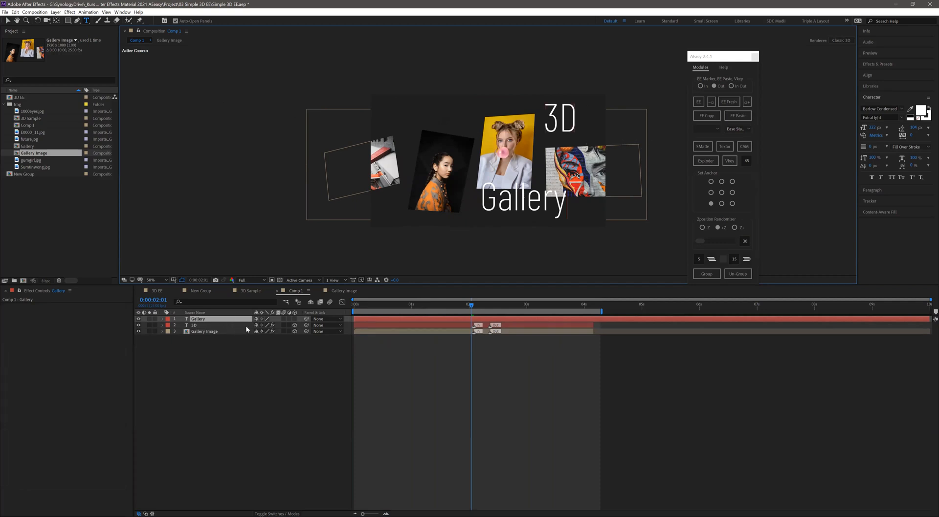
{"action": "left_click", "coordinate": [295, 320]}
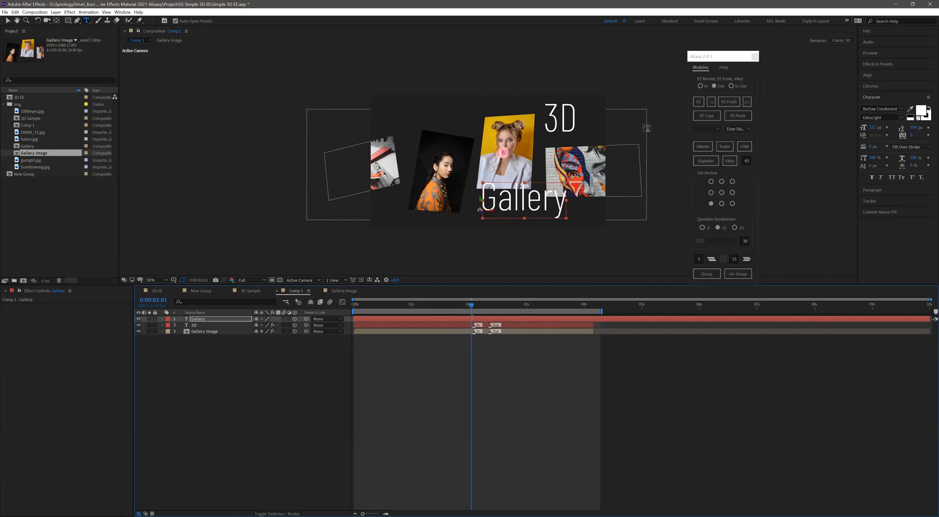
{"action": "left_click", "coordinate": [698, 102]}
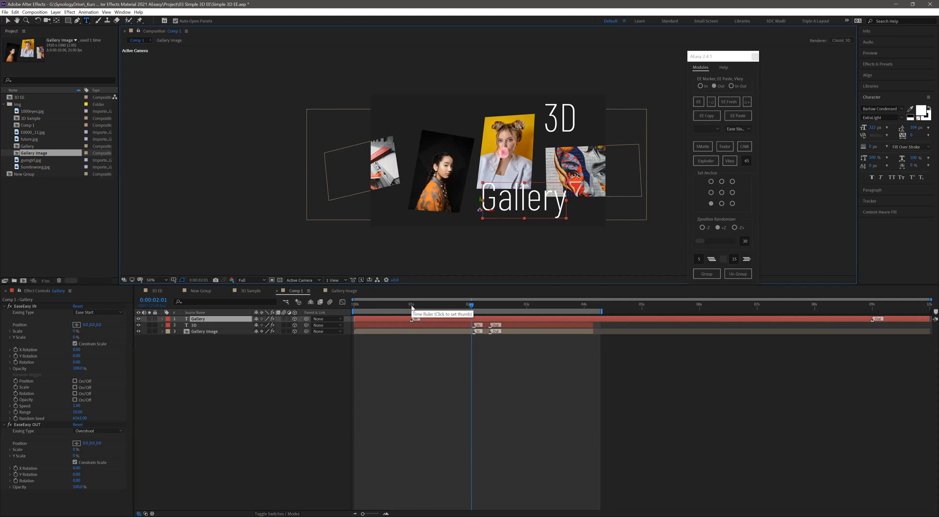
{"action": "left_click", "coordinate": [294, 318]}
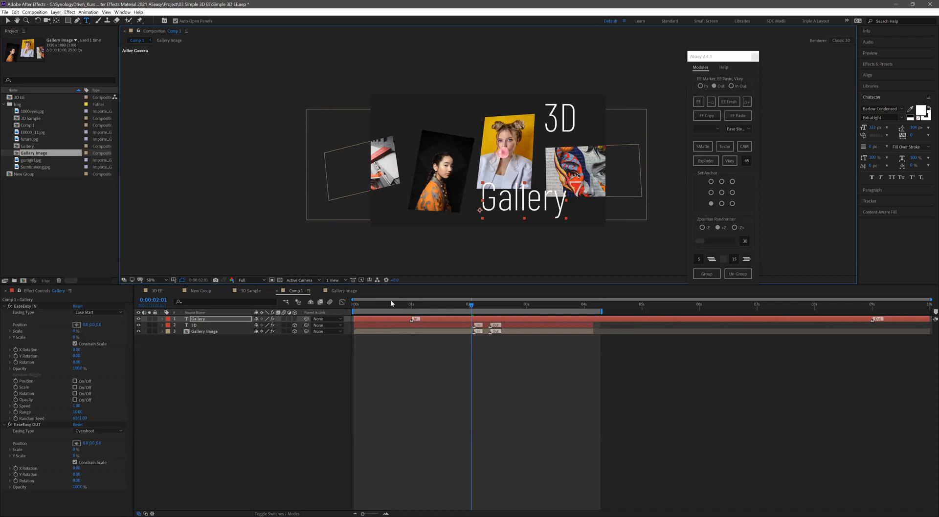
{"action": "left_click", "coordinate": [697, 103]}
{"action": "left_click", "coordinate": [695, 103]}
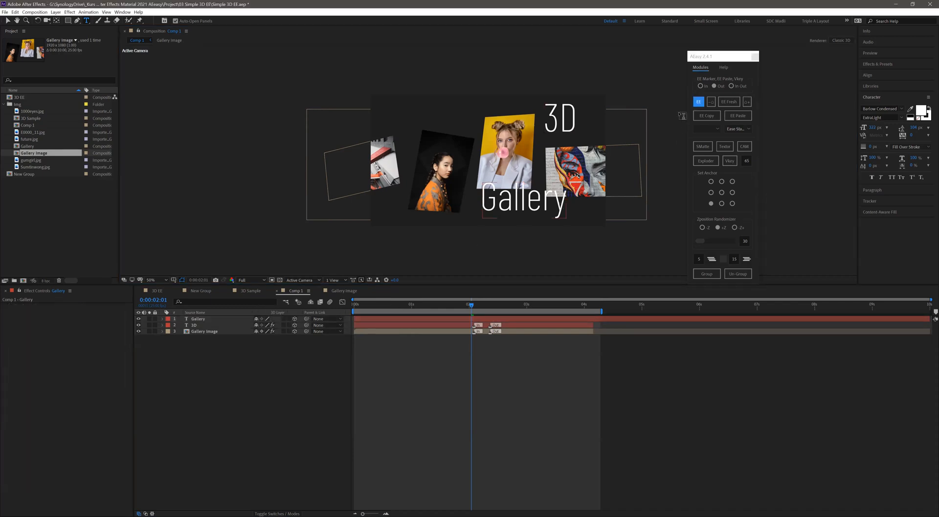
{"action": "left_click", "coordinate": [696, 103]}
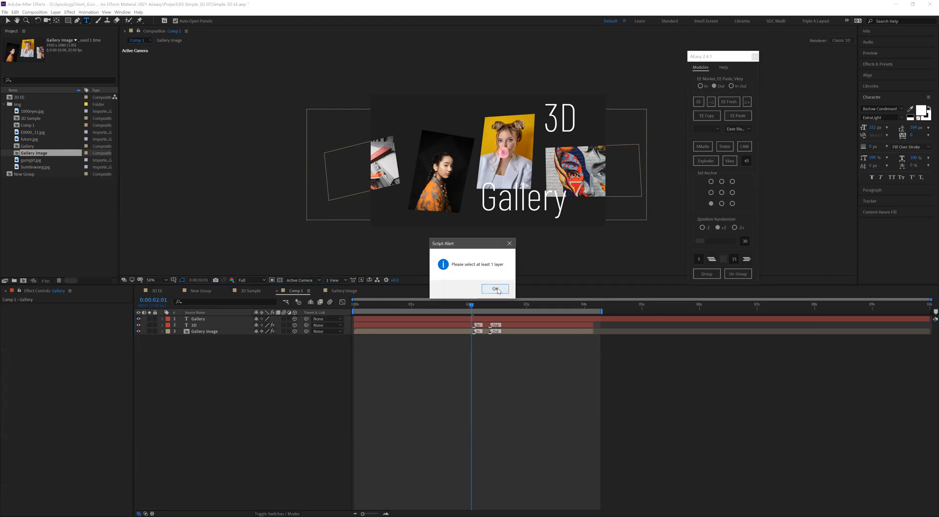
{"action": "key", "text": "Return"}
- Apply EaseEasy to the Gallery text layer and move its In marker to the other layers' In markers at 0:00:02:02
{"action": "left_click", "coordinate": [698, 104]}
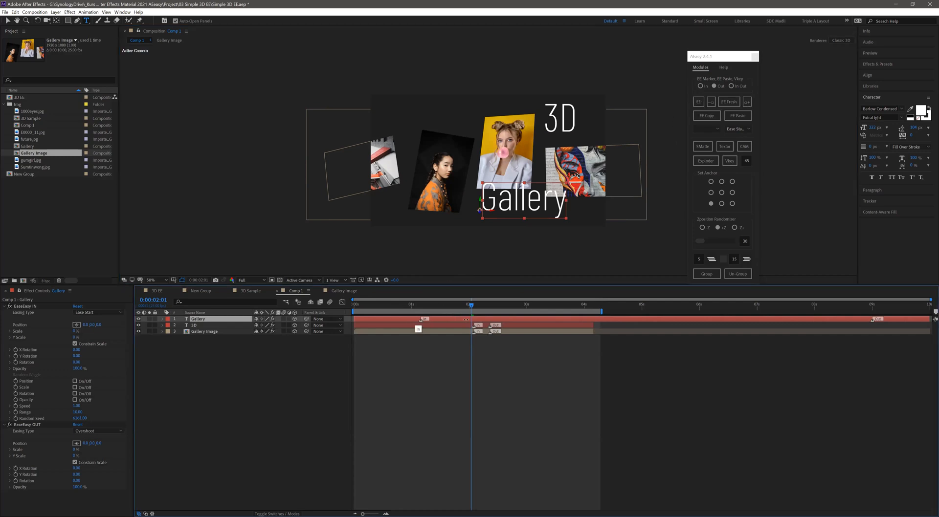
{"action": "left_click_drag", "start_coordinate": [421, 319], "coordinate": [472, 319]}
{"action": "left_click", "coordinate": [474, 304]}
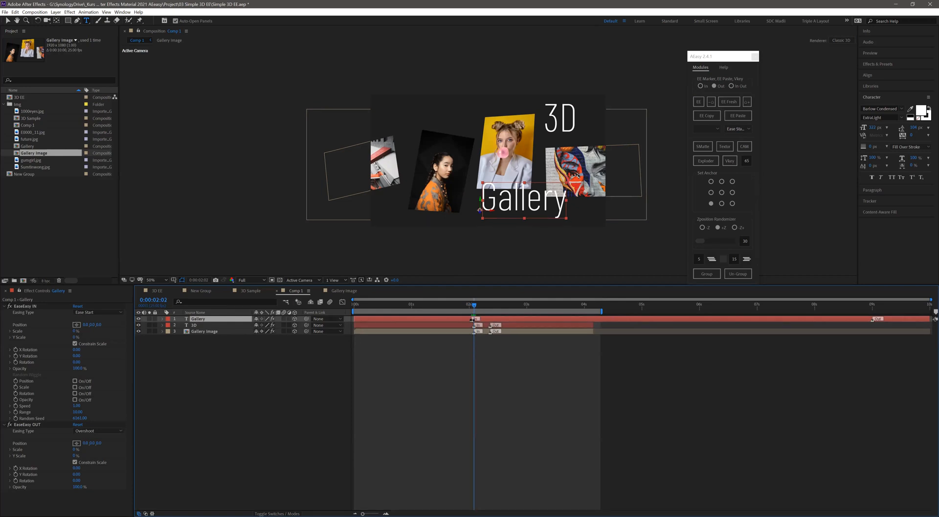
{"action": "mouse_move", "coordinate": [472, 319]}
{"action": "left_mouse_down"}
{"action": "mouse_move", "coordinate": [456, 310]}
{"action": "mouse_move", "coordinate": [96, 344]}
{"action": "left_mouse_up"}
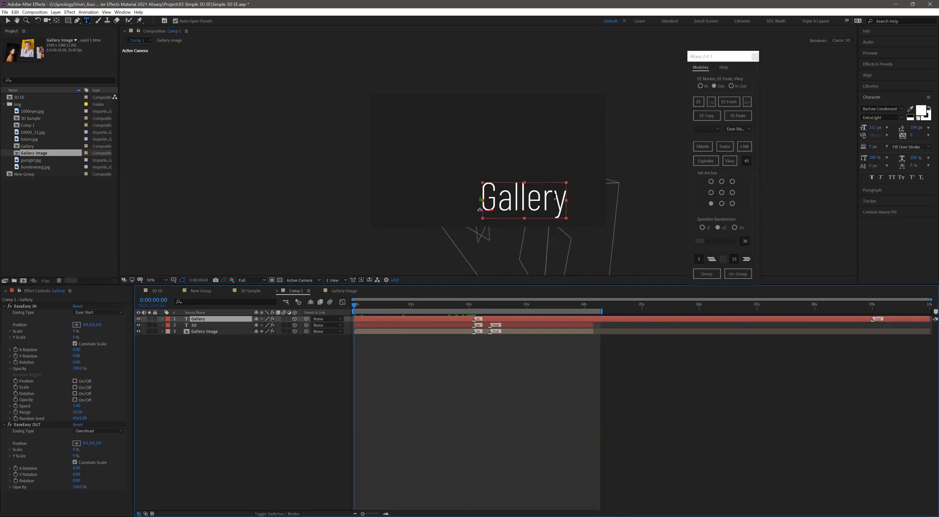
- At the first frame, shrink the Gallery text to about half size and set its EaseEasy IN to a negative X Position and 0% Opacity
{"action": "key", "text": "v"}
{"action": "left_click", "coordinate": [540, 198]}
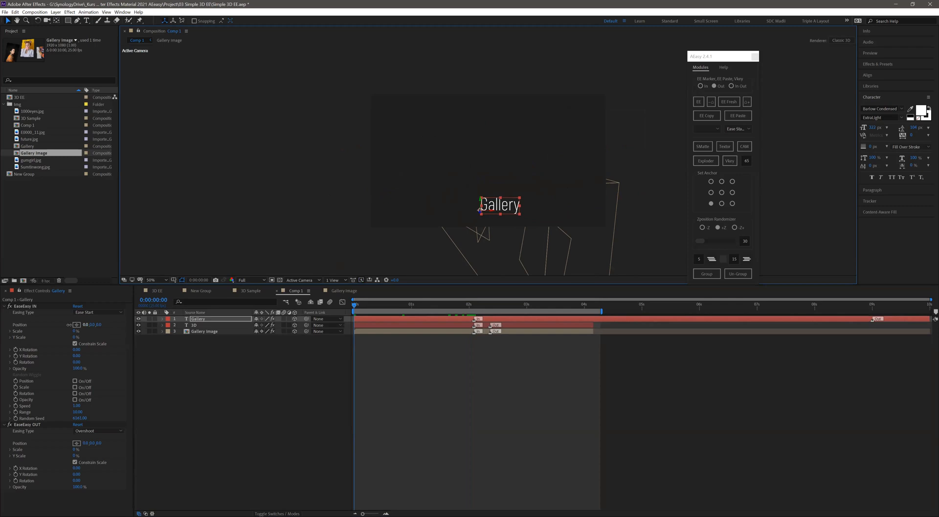
{"action": "left_click_drag", "start_coordinate": [86, 325], "coordinate": [0, 337]}
{"action": "left_click", "coordinate": [77, 369]}
{"action": "type", "text": "0"}
{"action": "key", "text": "Return"}
{"action": "key", "text": "space"}
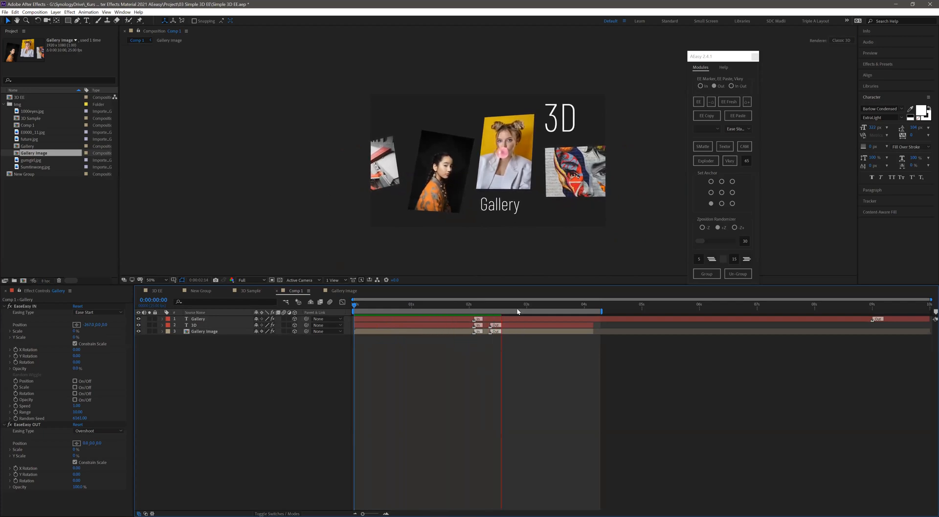
- Set the Gallery text's Out marker at 0:00:02:09 with AEasy and match the layer's end to the 3D text's end
{"action": "left_click", "coordinate": [490, 304]}
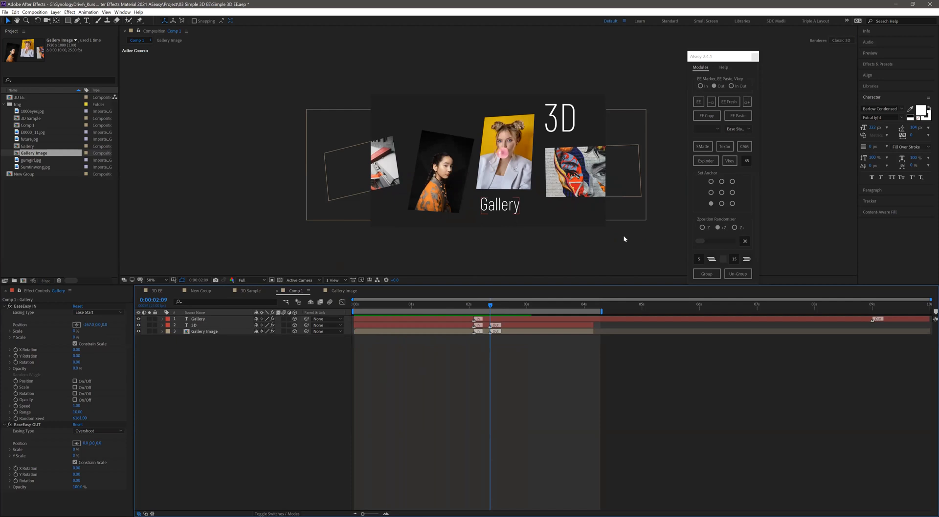
{"action": "left_click", "coordinate": [747, 101]}
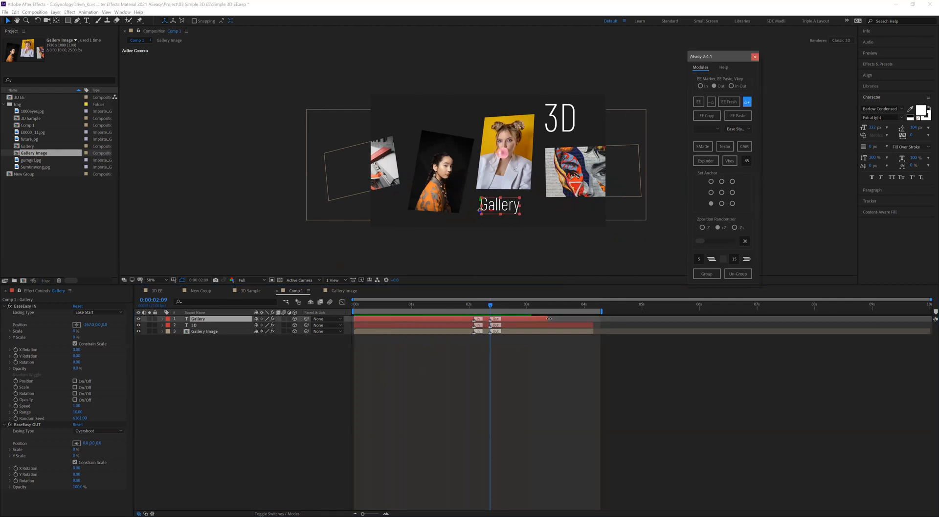
{"action": "left_click", "coordinate": [509, 318]}
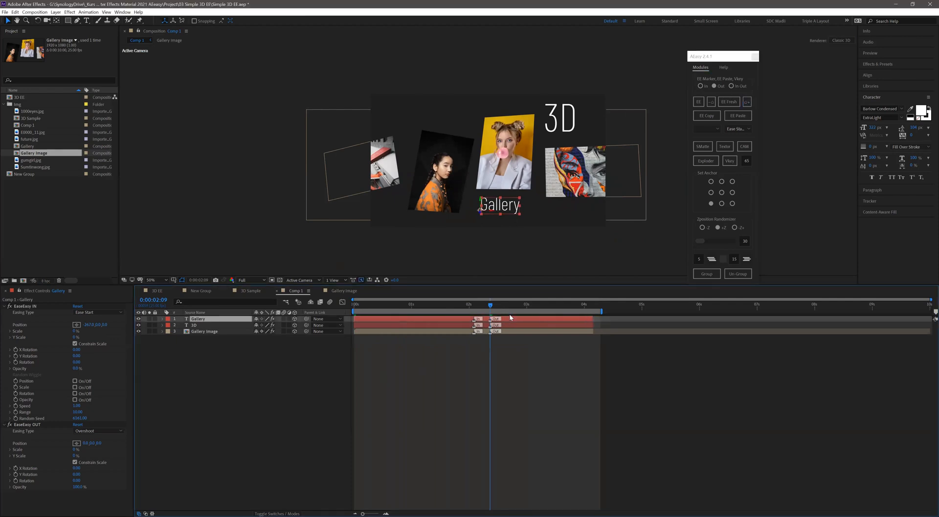
- Give the Gallery text's EaseEasy OUT a negative Y Position, a negative Y Rotation, 0% Opacity and Ease Start easing, and preview
{"action": "key", "text": "space"}
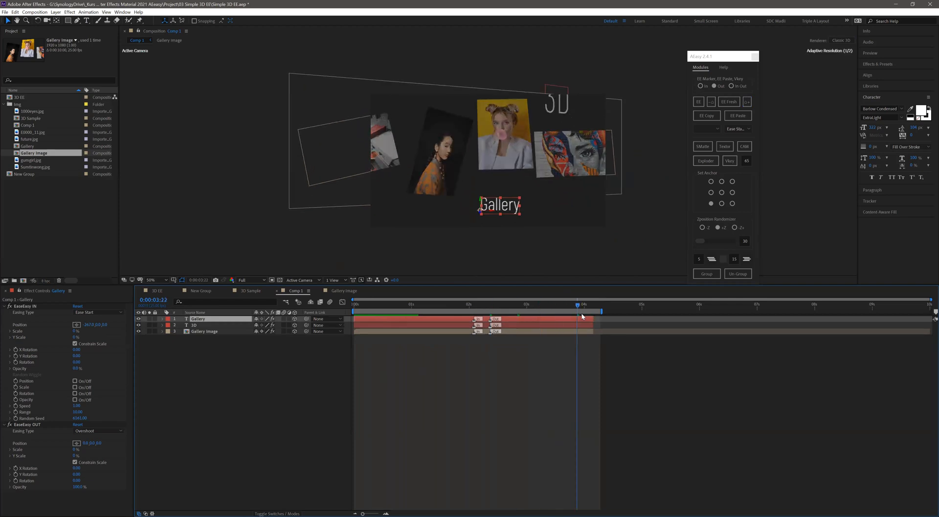
{"action": "left_click_drag", "start_coordinate": [92, 443], "coordinate": [25, 433]}
{"action": "left_click_drag", "start_coordinate": [77, 487], "coordinate": [51, 475]}
{"action": "left_click", "coordinate": [100, 431]}
{"action": "left_click", "coordinate": [88, 439]}
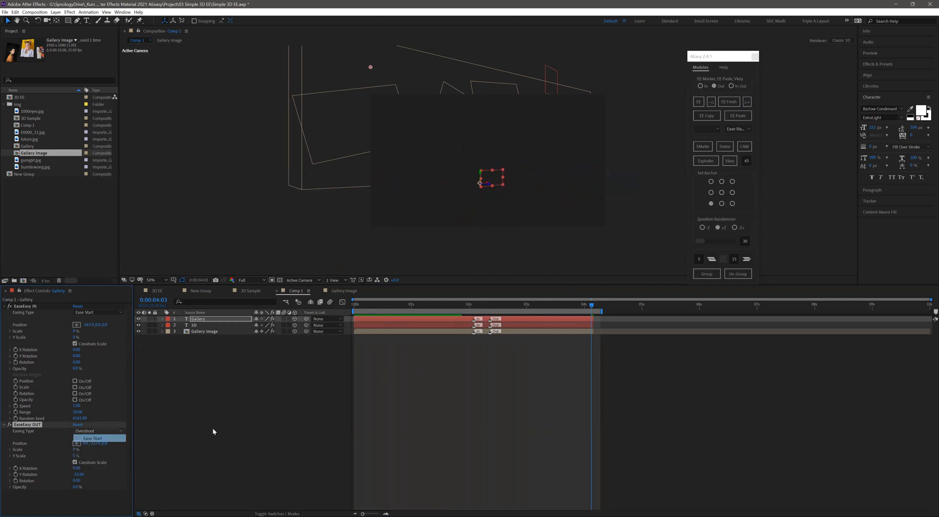
{"action": "key", "text": "space"}
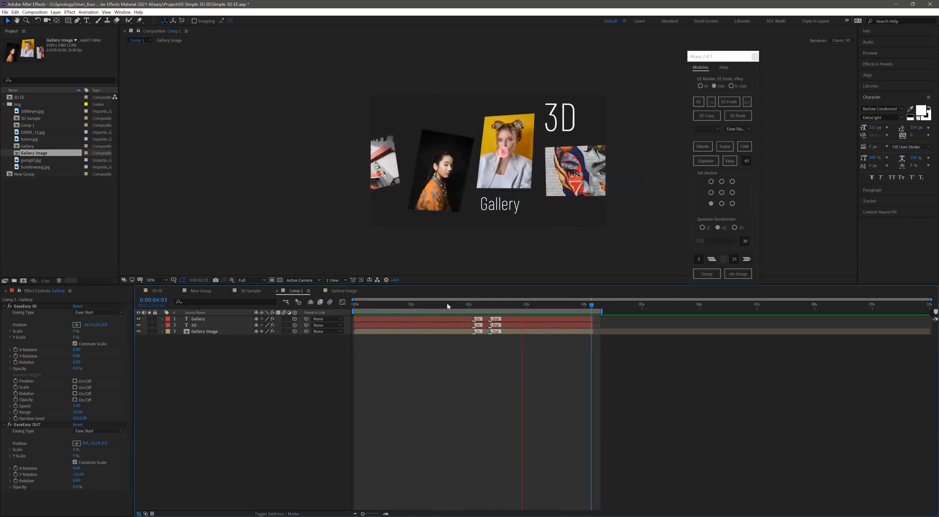
- Open the Gallery Image composition and slightly adjust the 3D rotation of the dark portrait of the woman in orange
{"action": "left_click", "coordinate": [460, 303]}
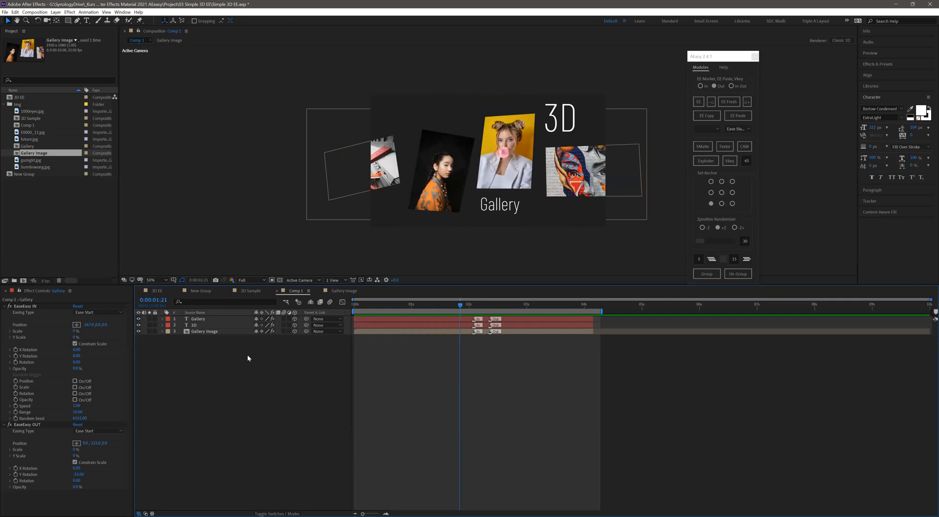
{"action": "double_click", "coordinate": [210, 332]}
{"action": "left_click", "coordinate": [441, 148]}
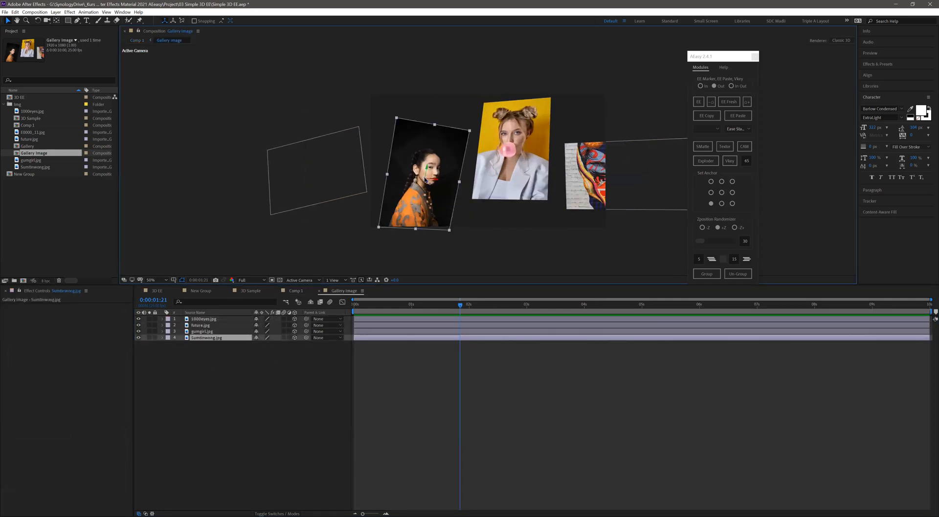
{"action": "key", "text": "r"}
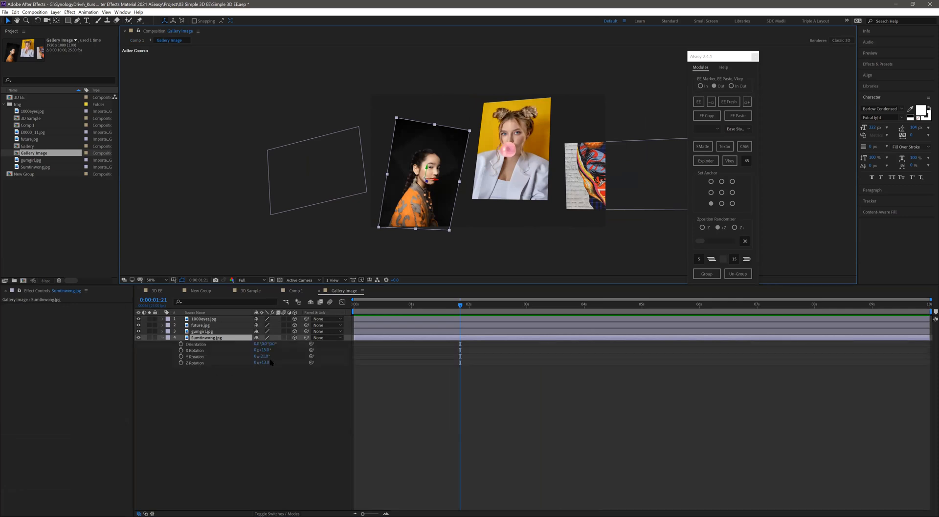
{"action": "left_click_drag", "start_coordinate": [264, 350], "coordinate": [268, 363]}
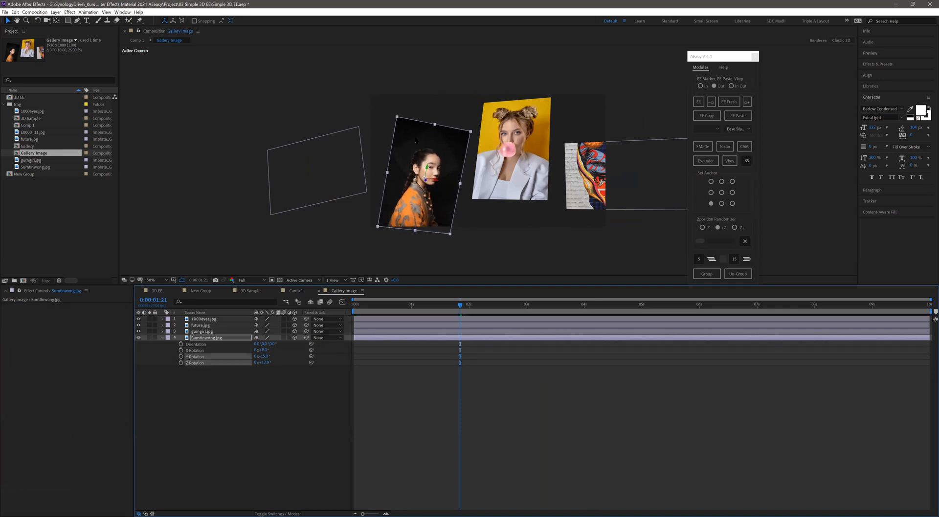
- Adjust the X and Y Rotation of the yellow bubble-gum portrait in the Gallery Image composition to tilt it in 3D
{"action": "left_click", "coordinate": [538, 169]}
{"action": "key", "text": "r"}
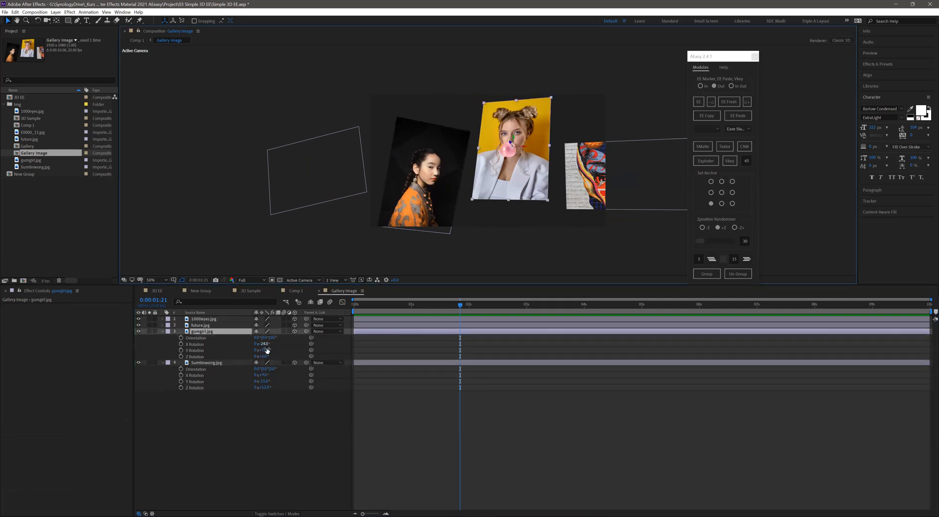
{"action": "mouse_move", "coordinate": [262, 350]}
{"action": "left_mouse_down"}
{"action": "mouse_move", "coordinate": [272, 351]}
{"action": "mouse_move", "coordinate": [264, 345]}
{"action": "left_mouse_up"}
{"action": "left_click", "coordinate": [229, 414]}
{"action": "key", "text": "r"}
{"action": "key", "text": "r"}
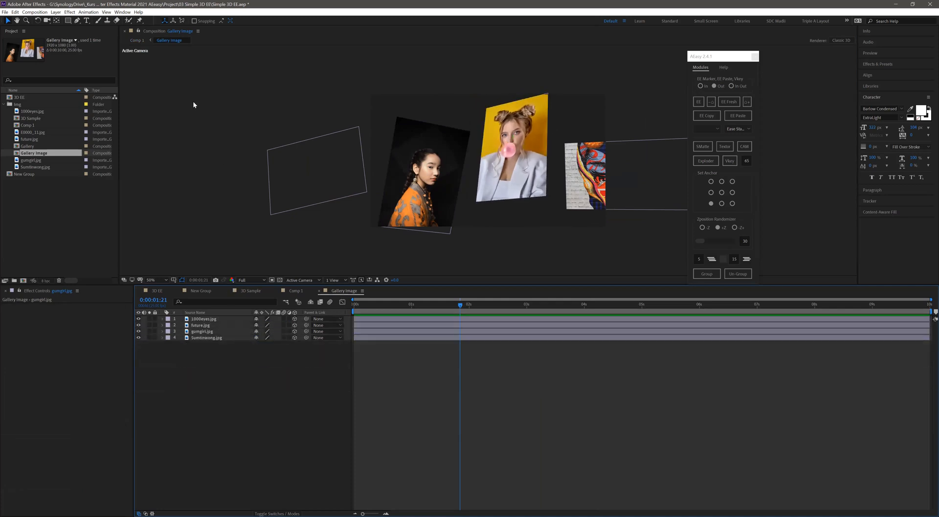
- Return to Comp 1 and preview the animation of the gallery images and text layers
{"action": "left_click", "coordinate": [137, 40]}
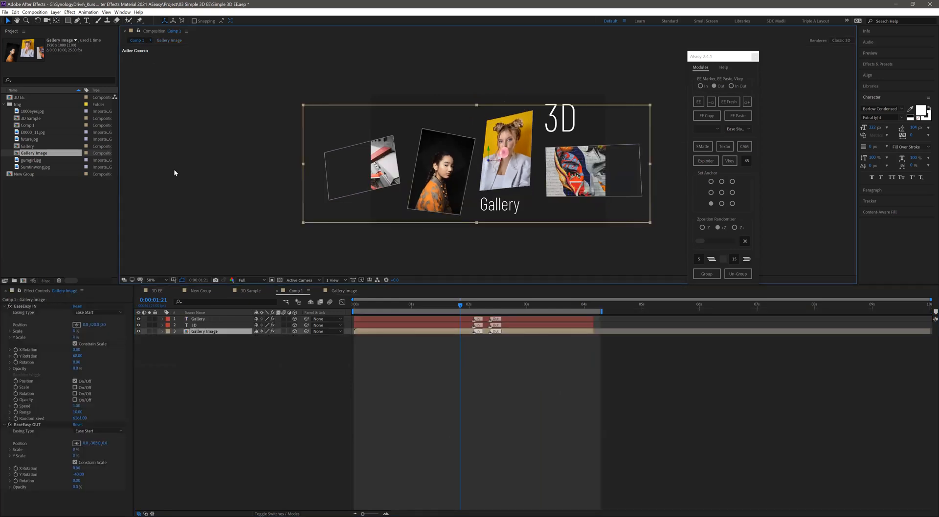
{"action": "key", "text": "space"}
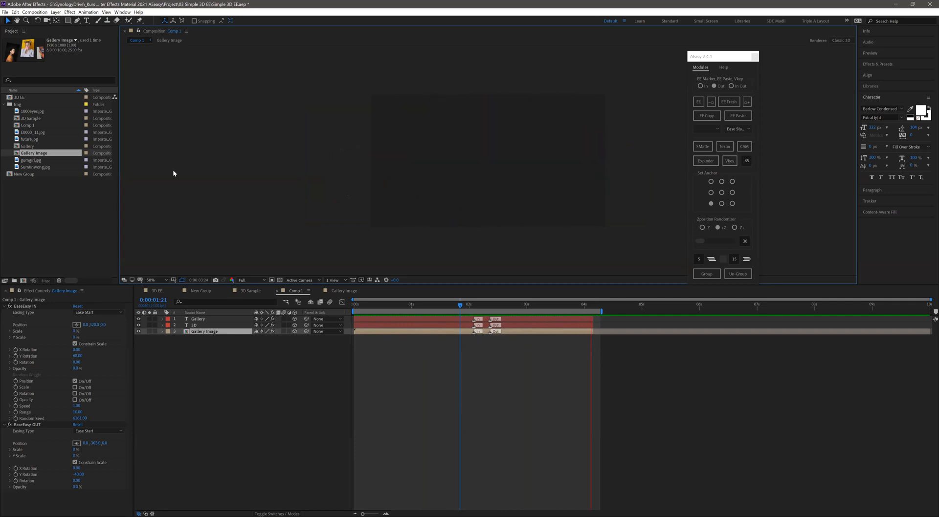
{"action": "key", "text": "space"}
{"action": "key", "text": "space"}
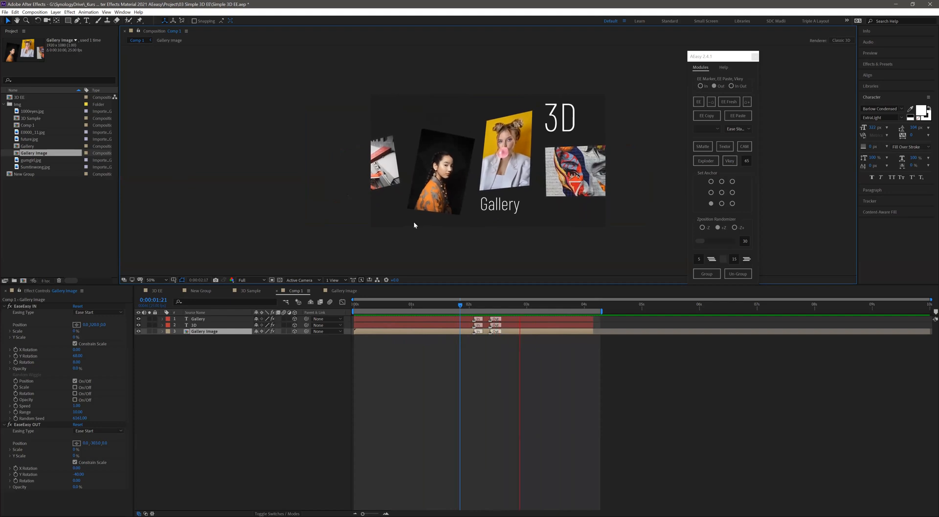
- Trim the work area's end to the end of the text layers and preview Comp 1, stopping at 0:00:02:14
{"action": "left_click", "coordinate": [585, 311]}
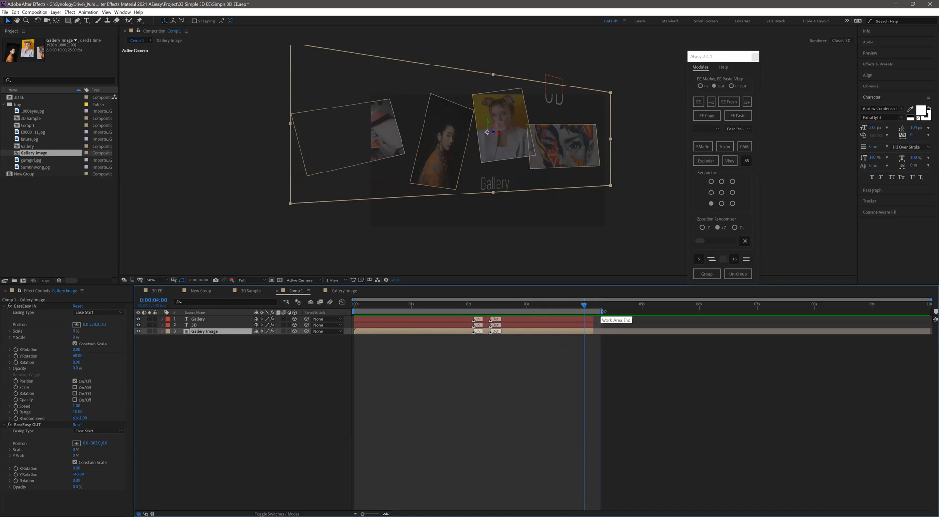
{"action": "left_click_drag", "start_coordinate": [599, 312], "coordinate": [593, 311]}
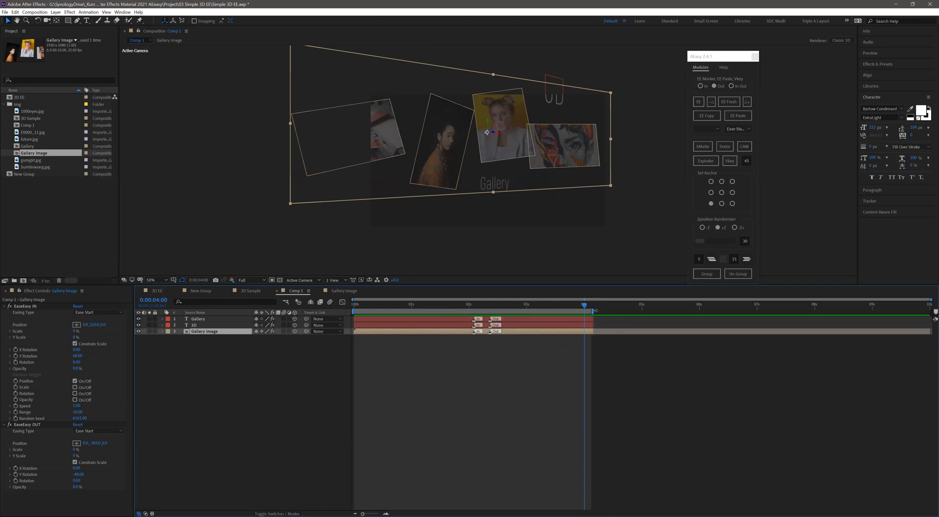
{"action": "key", "text": "space"}
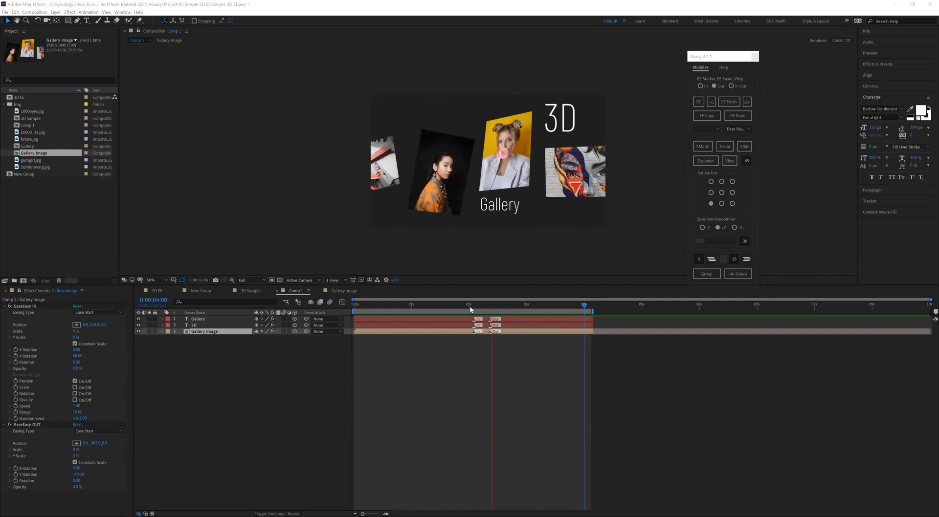
{"action": "left_click_drag", "start_coordinate": [482, 307], "coordinate": [501, 307]}
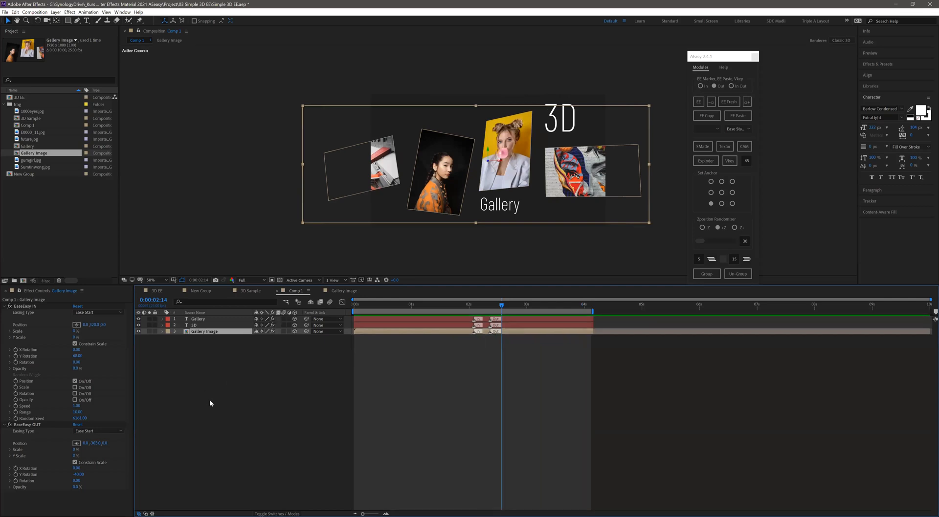
- Delete the "3D" and "Gallery" text layers from Comp 1
{"action": "left_click", "coordinate": [226, 393]}
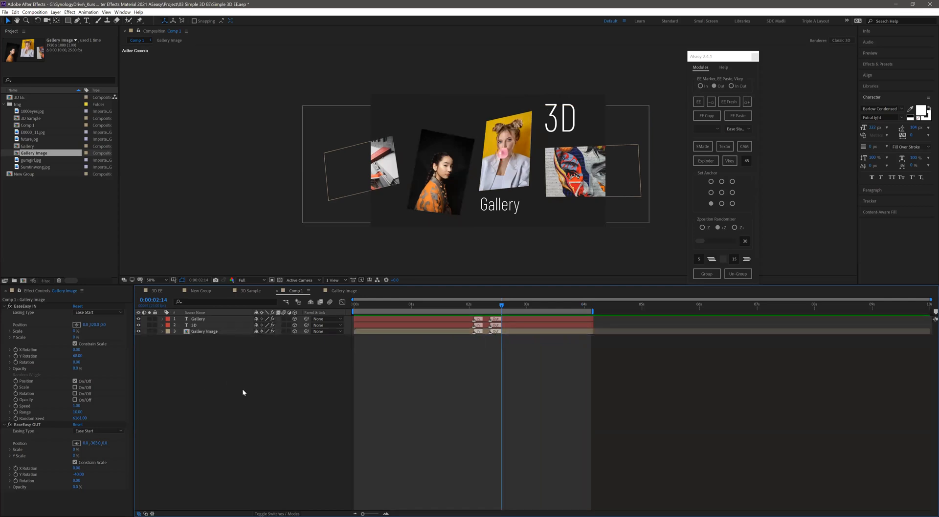
{"action": "left_click", "coordinate": [203, 325]}
{"action": "left_click", "coordinate": [204, 319], "text": "shift"}
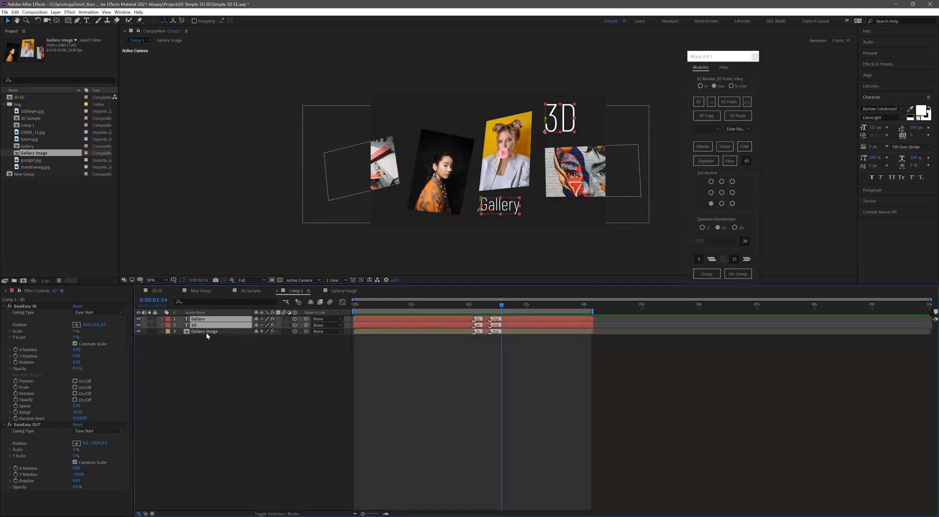
{"action": "key", "text": "Delete"}
- Ungroup the Gallery Image layer with AEasy and reset the work area to the full composition length
{"action": "left_click_drag", "start_coordinate": [204, 342], "coordinate": [201, 320]}
{"action": "left_click", "coordinate": [738, 274]}
{"action": "double_click", "coordinate": [472, 311]}
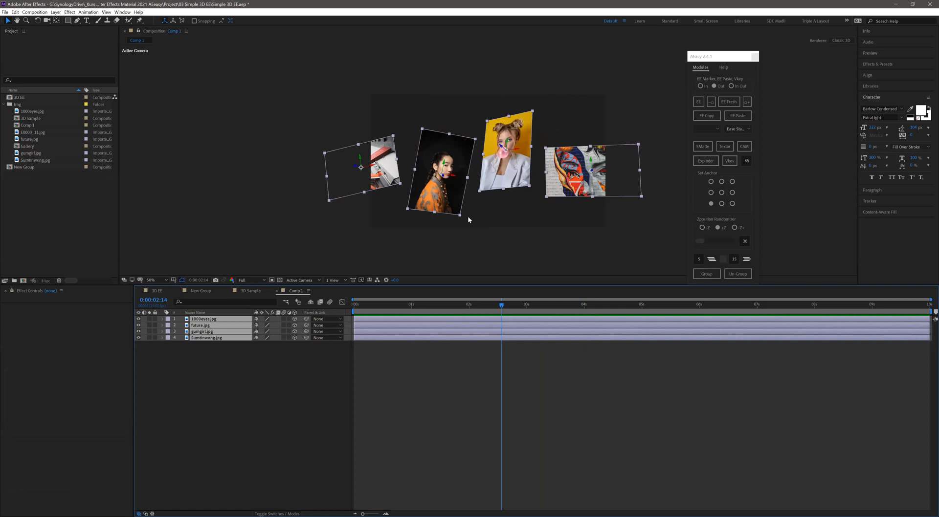
{"action": "left_click", "coordinate": [302, 370]}
- Switch off the 3D property of all four image layers, and undo the change
{"action": "left_click", "coordinate": [376, 180]}
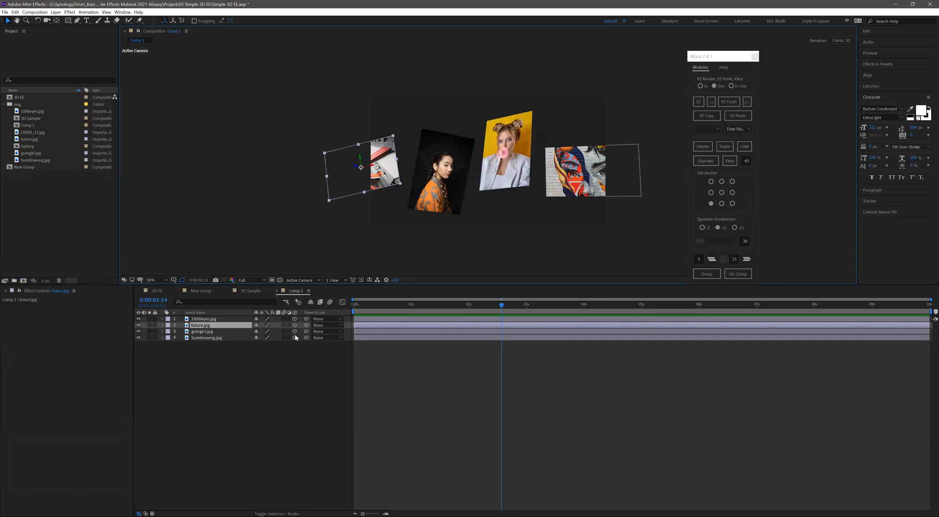
{"action": "left_click_drag", "start_coordinate": [296, 319], "coordinate": [292, 357]}
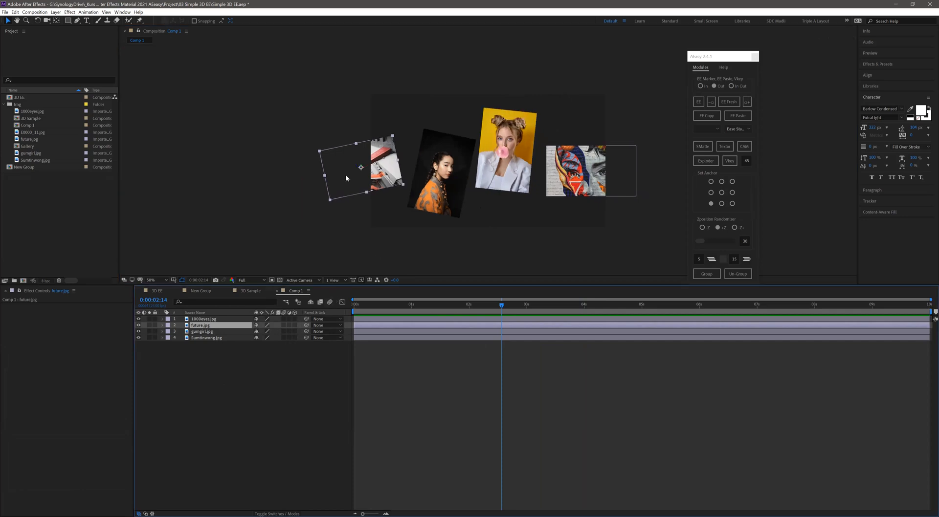
{"action": "key", "text": "ctrl+z"}
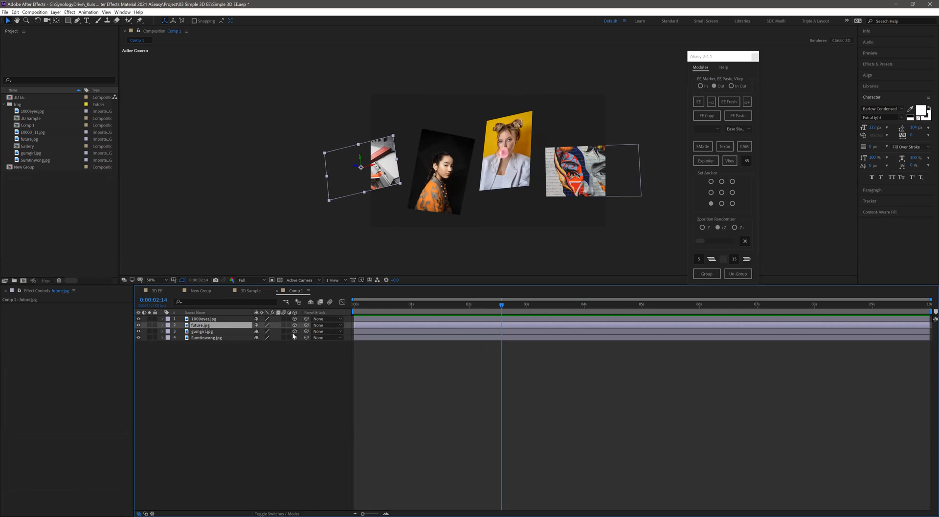
- Group all four image layers with AEasy under the name "Gallery"
{"action": "key", "text": "ctrl+a"}
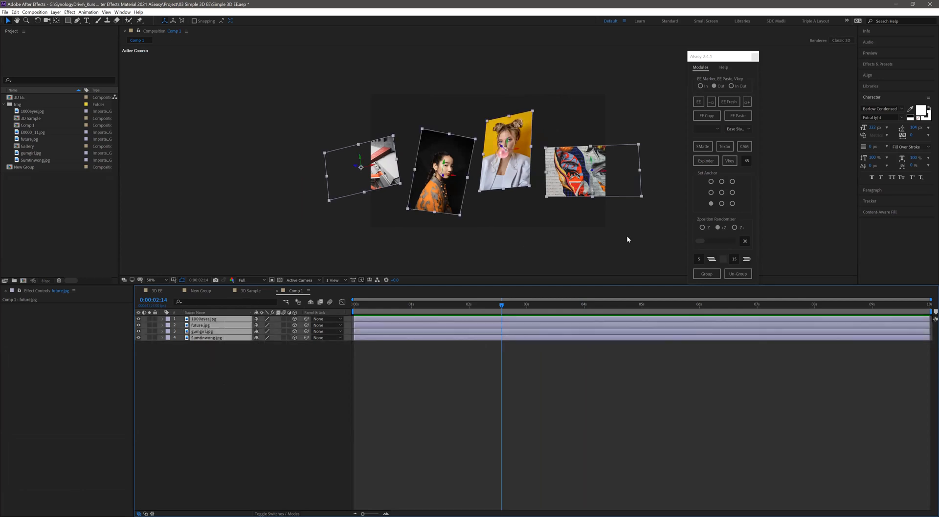
{"action": "left_click", "coordinate": [704, 274]}
{"action": "type", "text": "Gallery"}
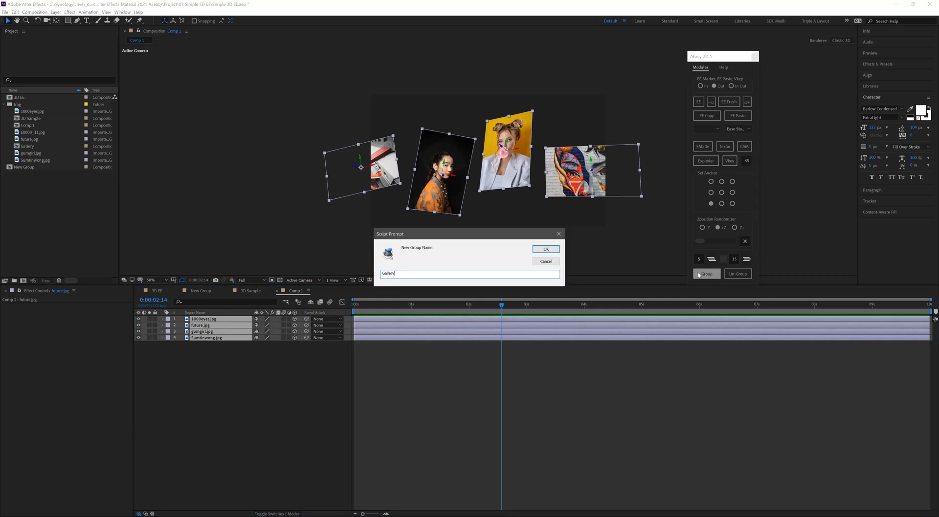
{"action": "key", "text": "Return"}
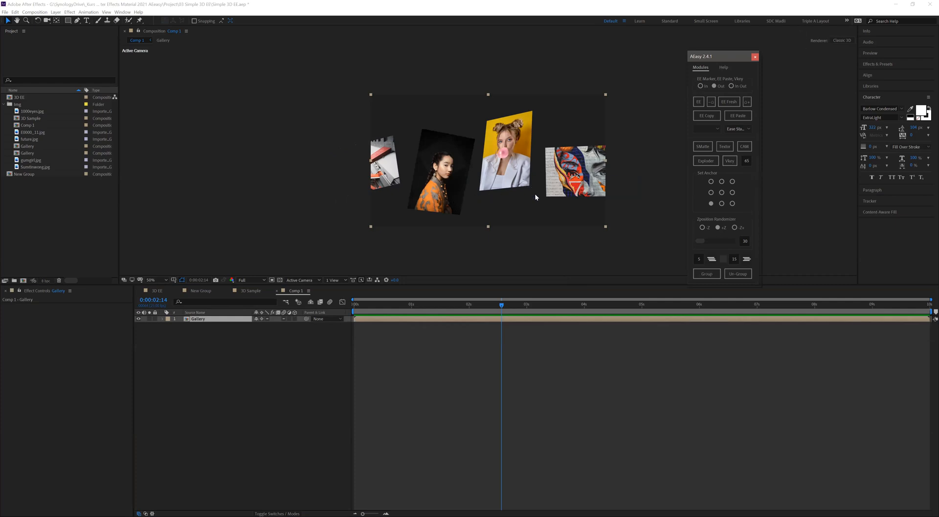
- Make the Gallery group a 3D layer with EaseEasy applied and set its Out marker at 0:00:03:00
{"action": "left_click", "coordinate": [293, 319]}
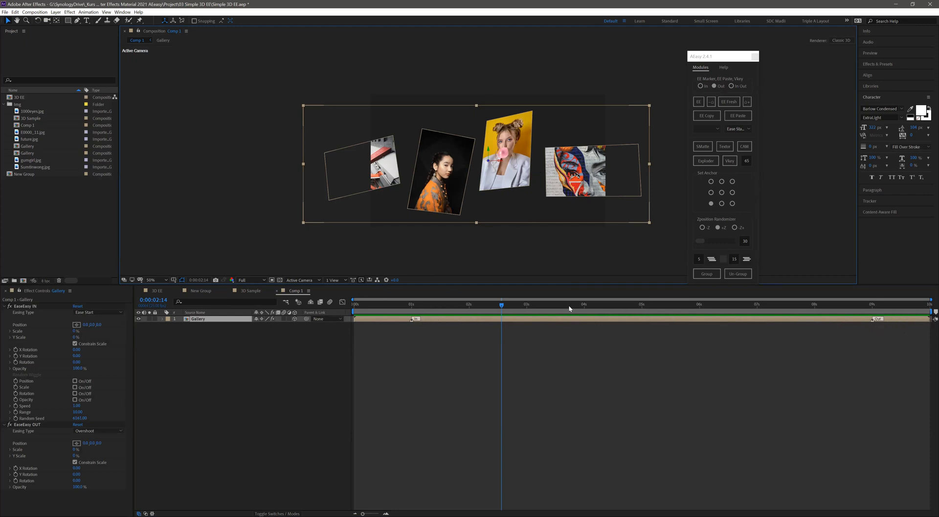
{"action": "left_click", "coordinate": [525, 305]}
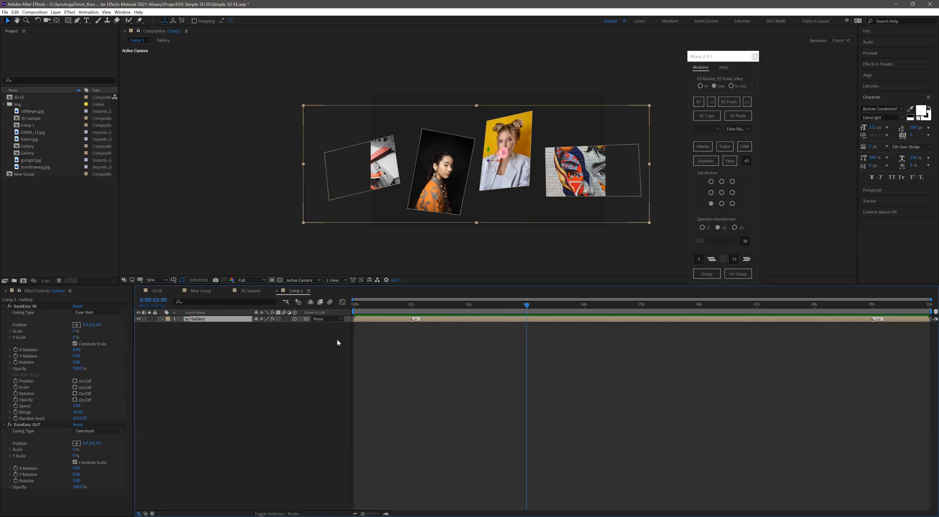
{"action": "left_click", "coordinate": [747, 102]}
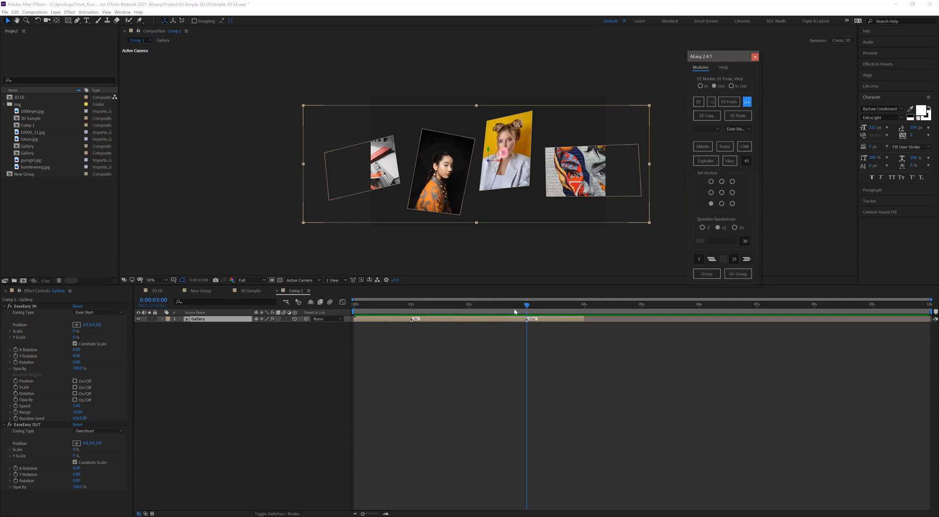
- Move the Gallery group's In marker to just before the two-second mark and its Out marker to just after it
{"action": "left_click_drag", "start_coordinate": [500, 307], "coordinate": [353, 304]}
{"action": "left_click", "coordinate": [404, 304]}
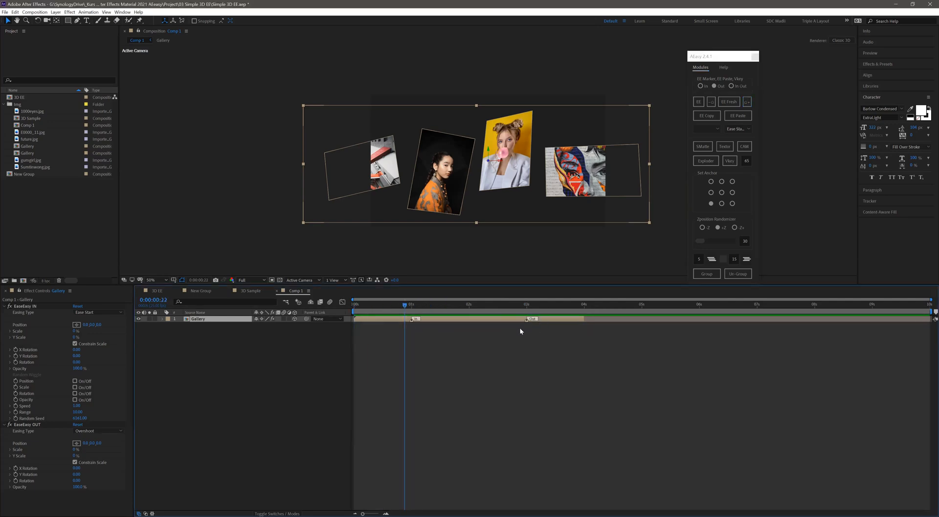
{"action": "left_click_drag", "start_coordinate": [525, 320], "coordinate": [488, 320]}
{"action": "left_click_drag", "start_coordinate": [413, 320], "coordinate": [457, 320]}
- At the first frame, set the Gallery group's EaseEasy IN to a positive Y Rotation, 0% Opacity and a Y Position of about 363
{"action": "left_click_drag", "start_coordinate": [400, 306], "coordinate": [323, 314]}
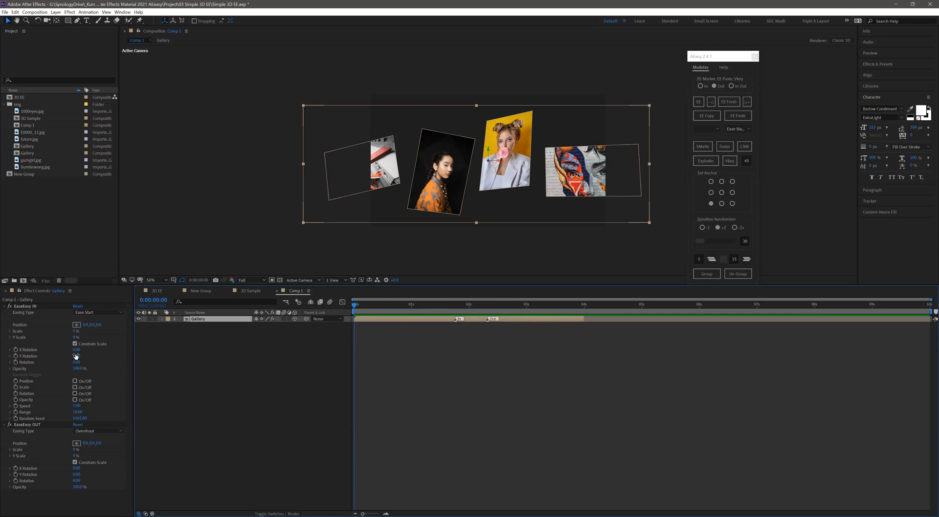
{"action": "left_click_drag", "start_coordinate": [76, 356], "coordinate": [15, 374]}
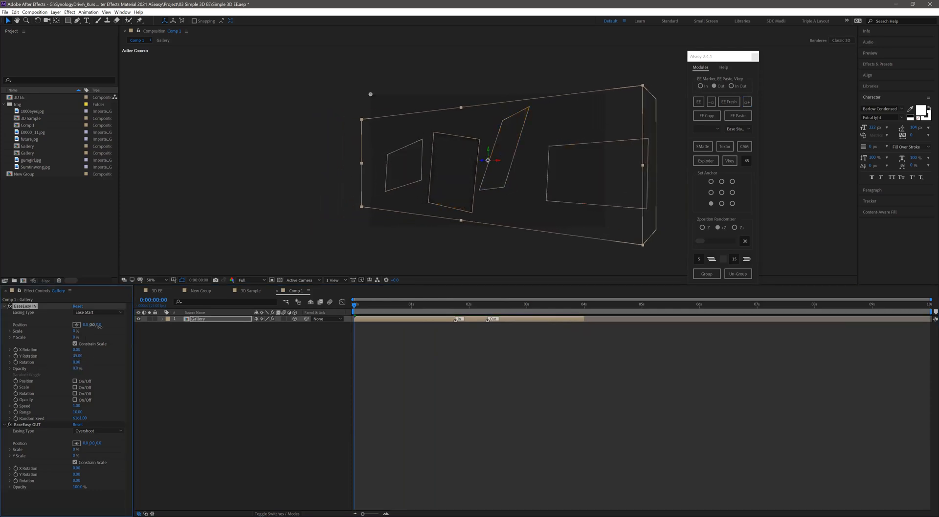
{"action": "left_click_drag", "start_coordinate": [167, 326], "coordinate": [266, 325]}
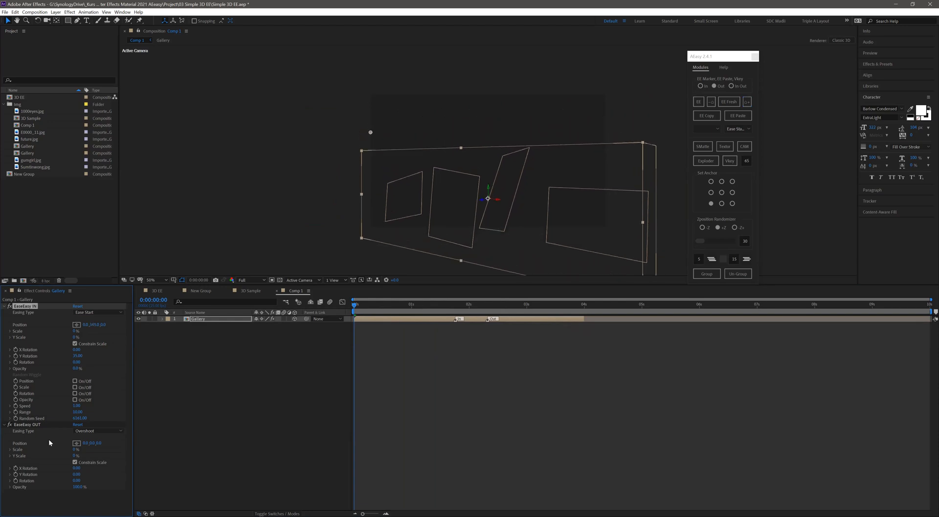
- At 0:00:03:23, give the Gallery group's EaseEasy OUT 0% Opacity, a negative Y Position and a negative Y Rotation, and preview
{"action": "left_click", "coordinate": [28, 425]}
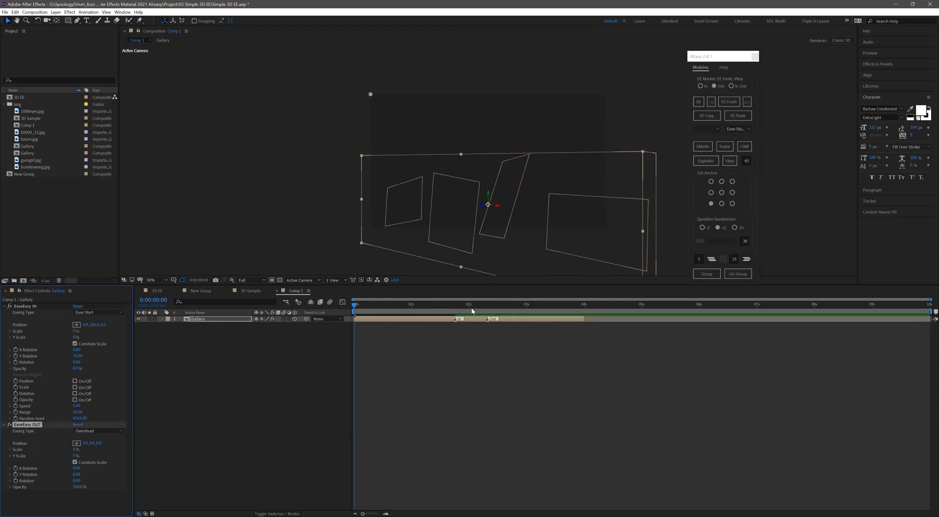
{"action": "left_click_drag", "start_coordinate": [495, 317], "coordinate": [581, 322]}
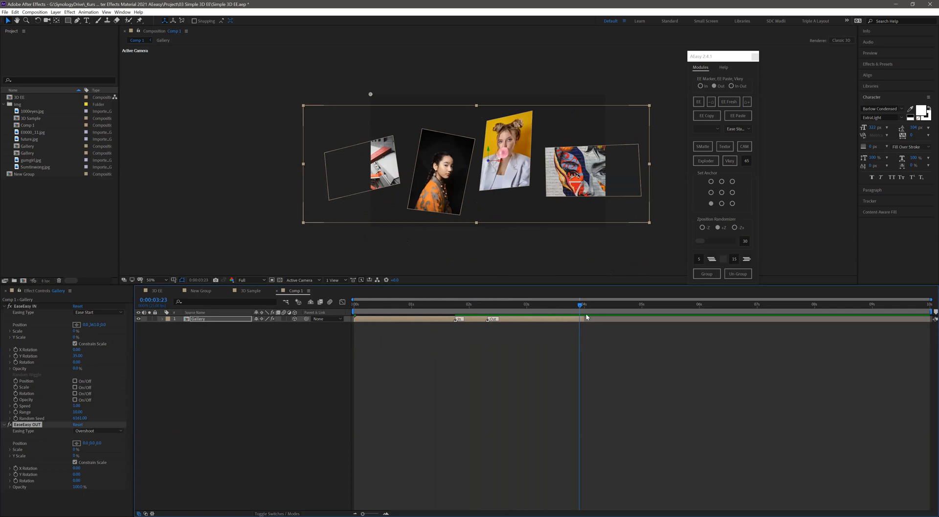
{"action": "left_click", "coordinate": [78, 488]}
{"action": "type", "text": "0"}
{"action": "key", "text": "Return"}
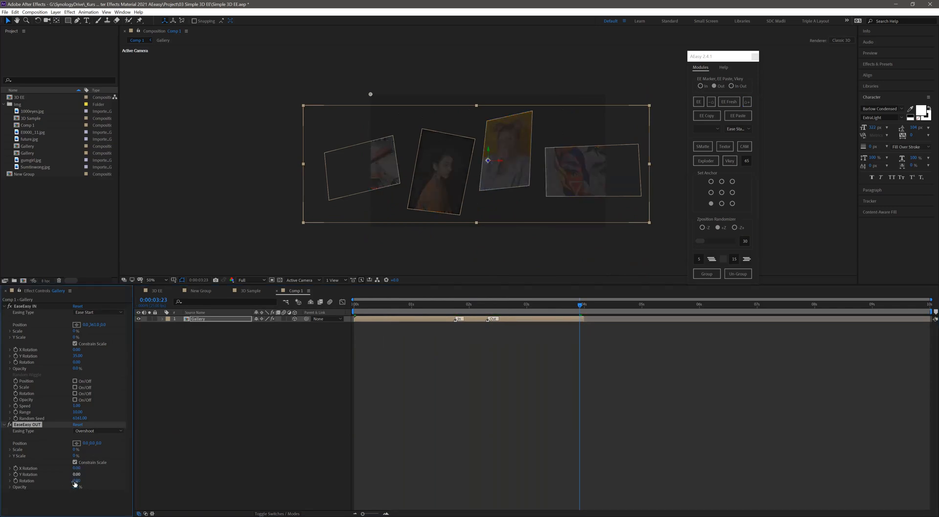
{"action": "left_click_drag", "start_coordinate": [92, 443], "coordinate": [54, 476]}
{"action": "left_click", "coordinate": [178, 460]}
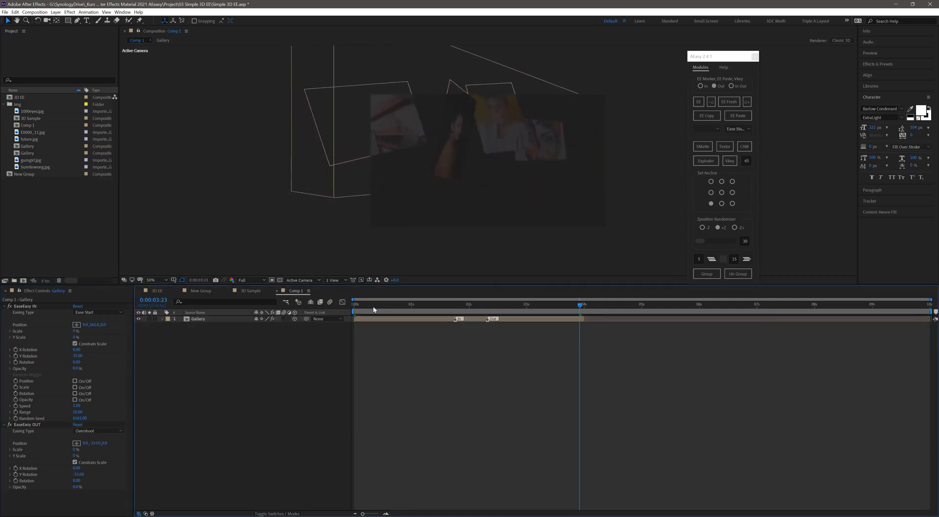
{"action": "key", "text": "space"}
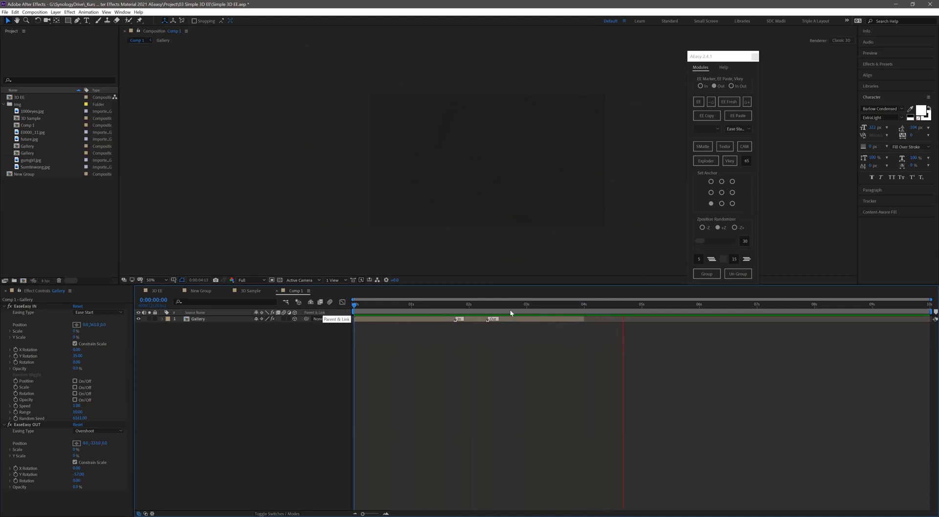
- Set the work area's end to the end of the Gallery layer and preview the shortened range
{"action": "left_click", "coordinate": [585, 308]}
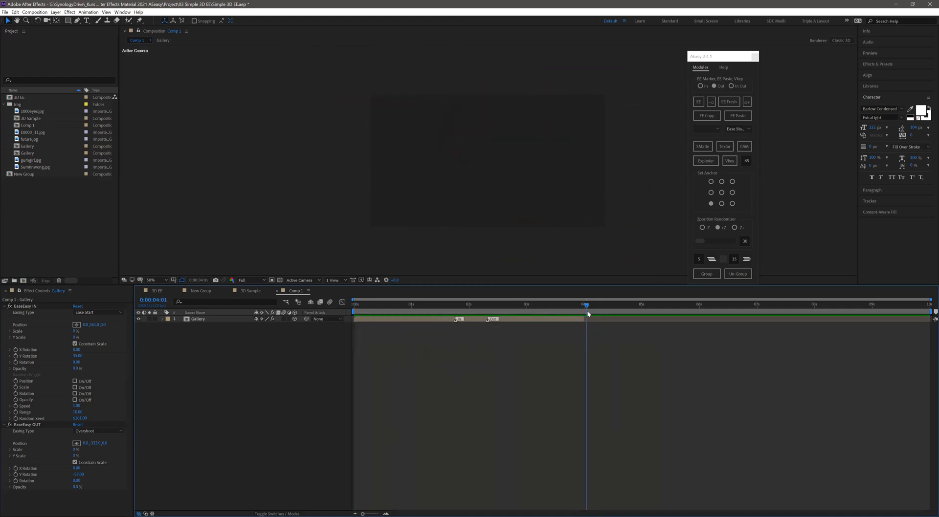
{"action": "left_click_drag", "start_coordinate": [583, 312], "coordinate": [582, 310]}
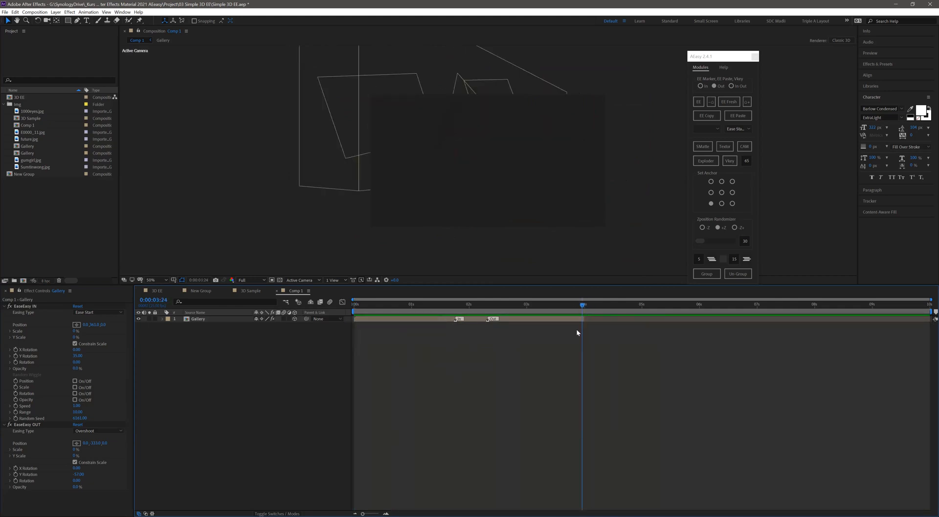
{"action": "key", "text": "n"}
{"action": "key", "text": "space"}
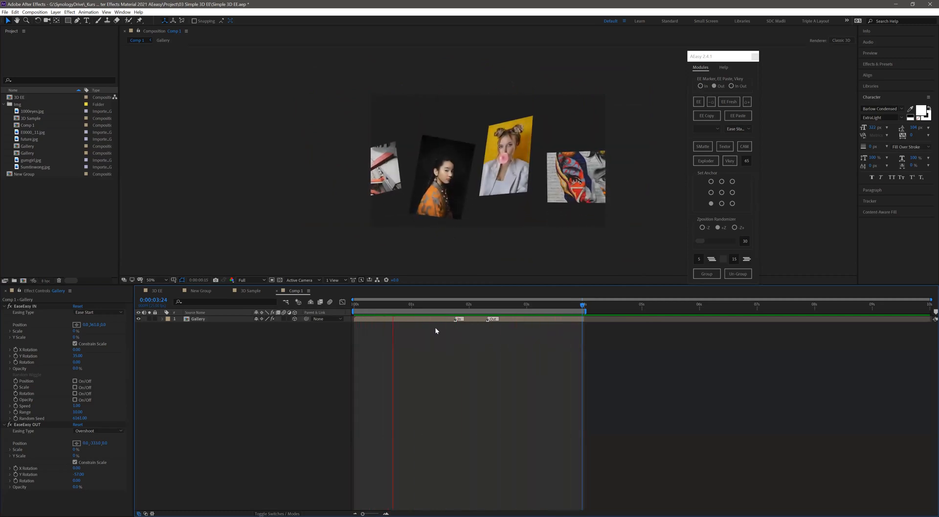
{"action": "left_click", "coordinate": [472, 306]}
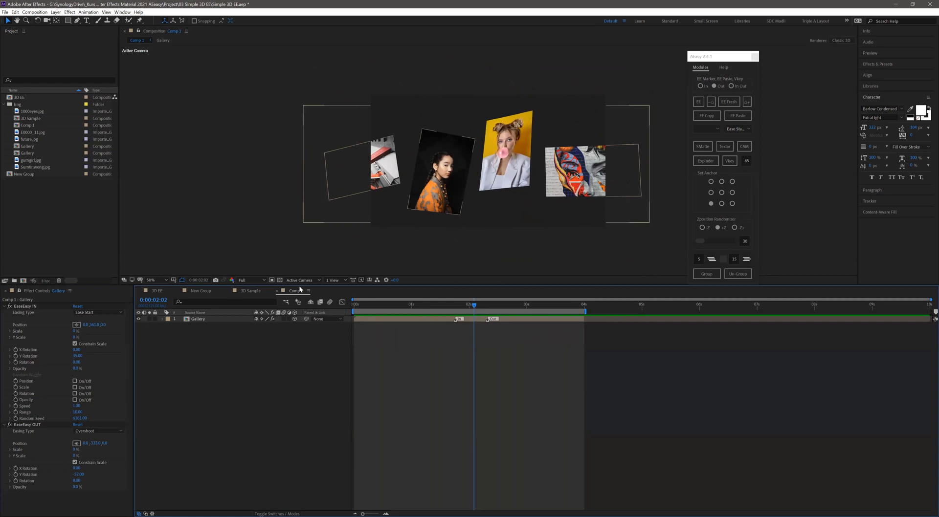
{"action": "left_click", "coordinate": [205, 319]}
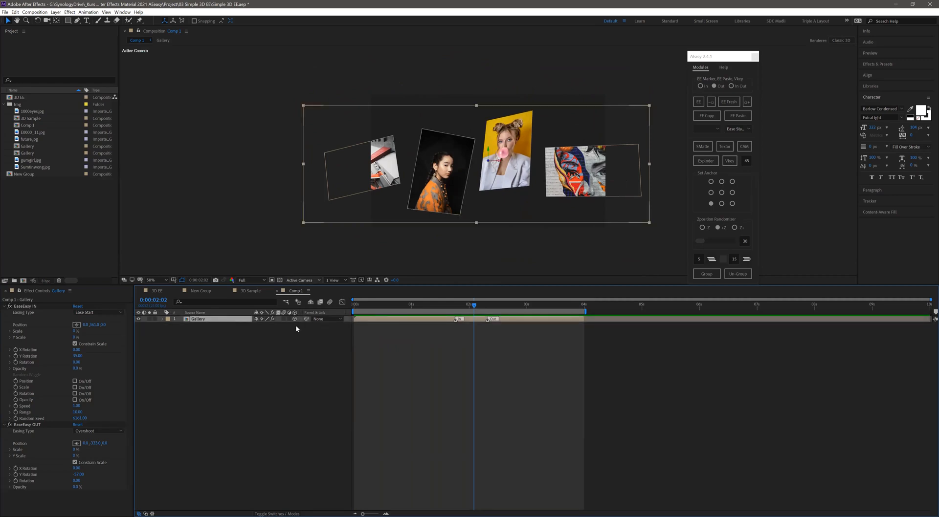
{"action": "left_click", "coordinate": [302, 280]}
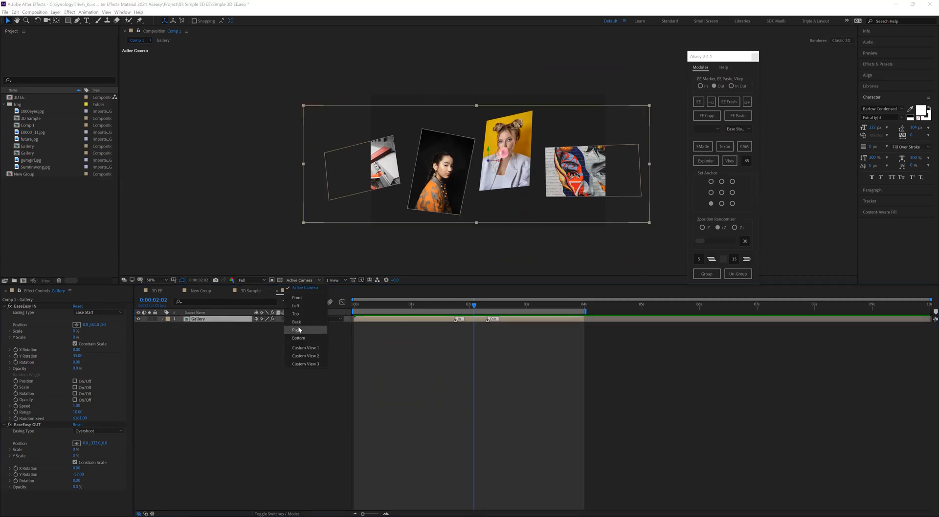
{"action": "left_click", "coordinate": [303, 281]}
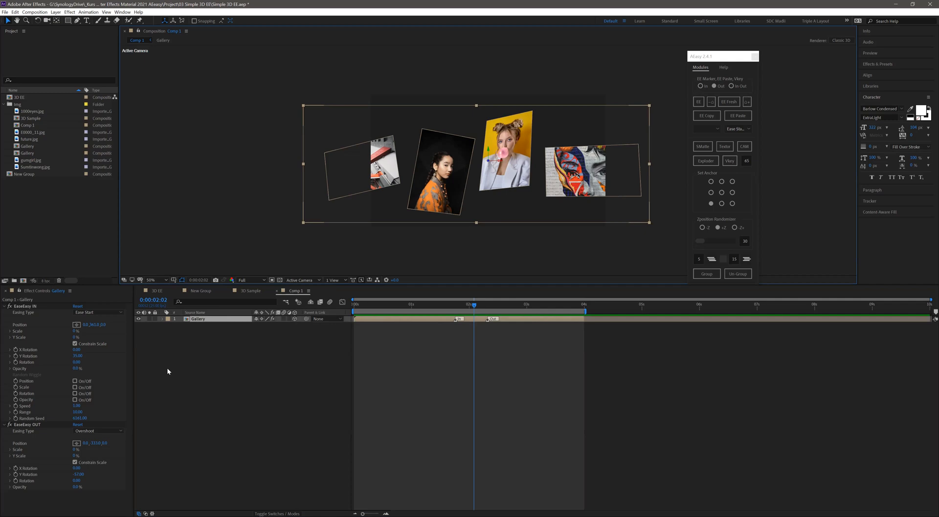
- At 0:00:03:23, lower the Gallery group's EaseEasy OUT Opacity to 0% and preview the animation
{"action": "left_click", "coordinate": [579, 307]}
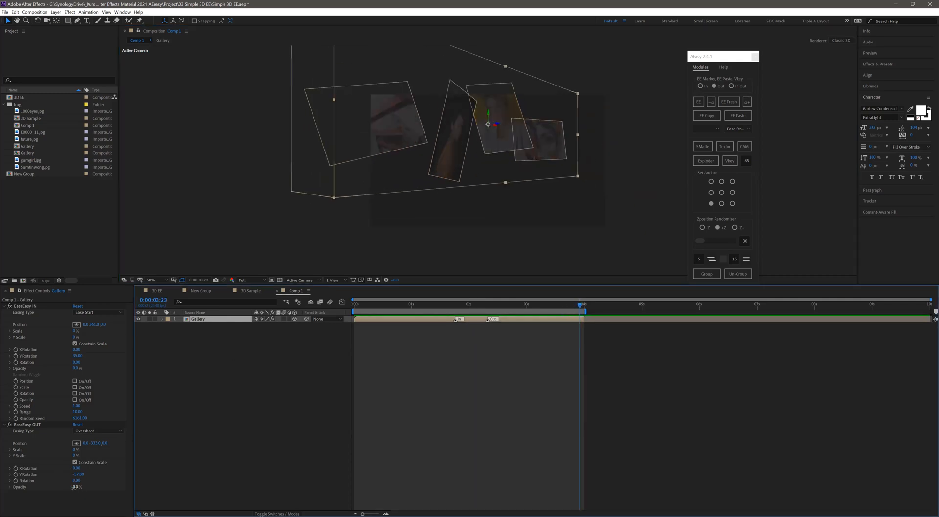
{"action": "left_click_drag", "start_coordinate": [77, 488], "coordinate": [45, 488]}
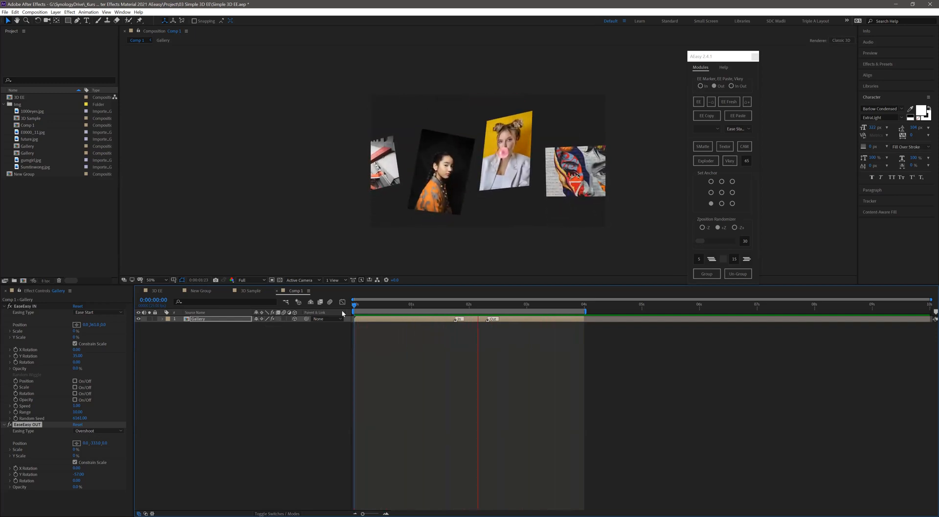
{"action": "key", "text": "space"}
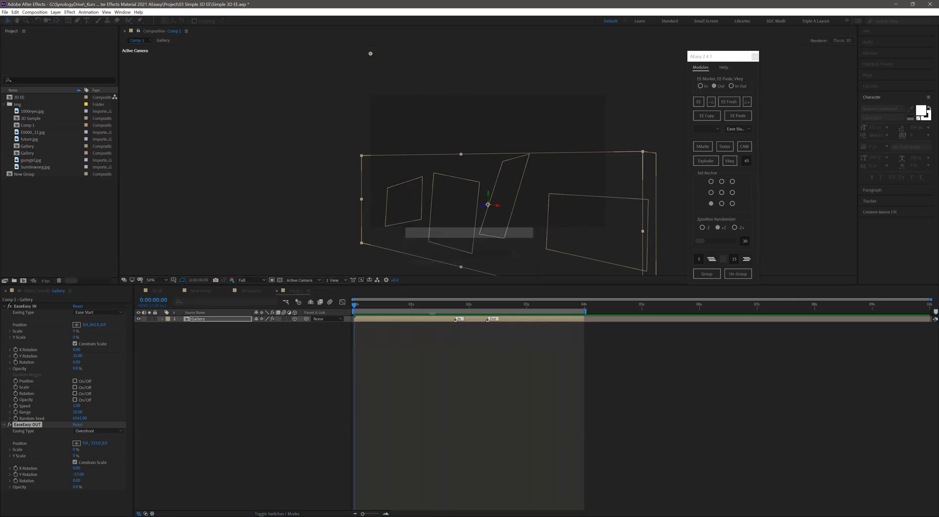
- Open the Gallery group's composition, select each of its four images in turn to check them, and return to Comp 1
{"action": "double_click", "coordinate": [378, 318]}
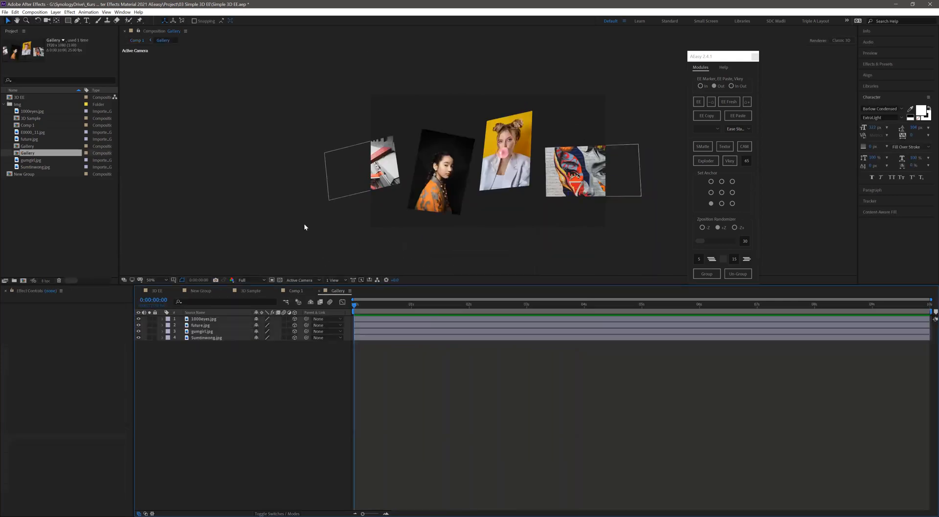
{"action": "left_click", "coordinate": [377, 180]}
{"action": "left_click", "coordinate": [437, 183]}
{"action": "left_click", "coordinate": [492, 185]}
{"action": "left_click", "coordinate": [577, 171]}
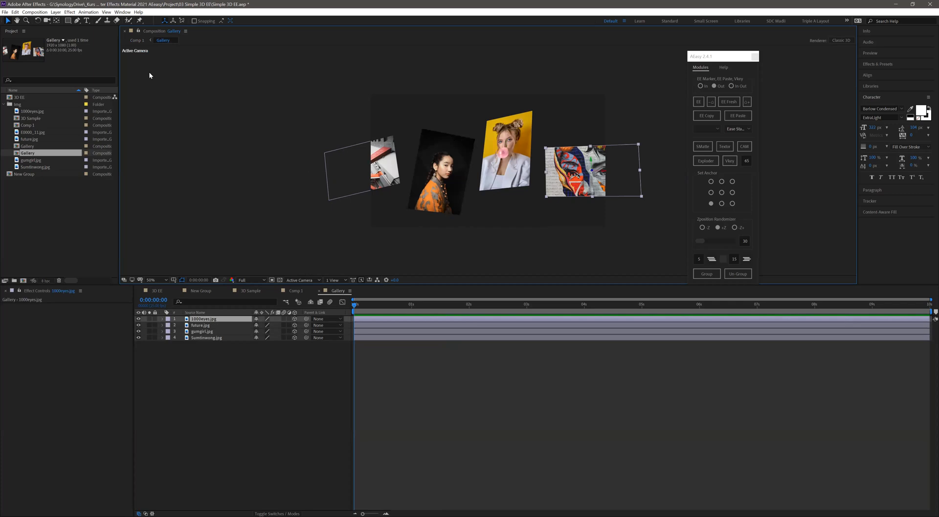
{"action": "left_click", "coordinate": [138, 41]}
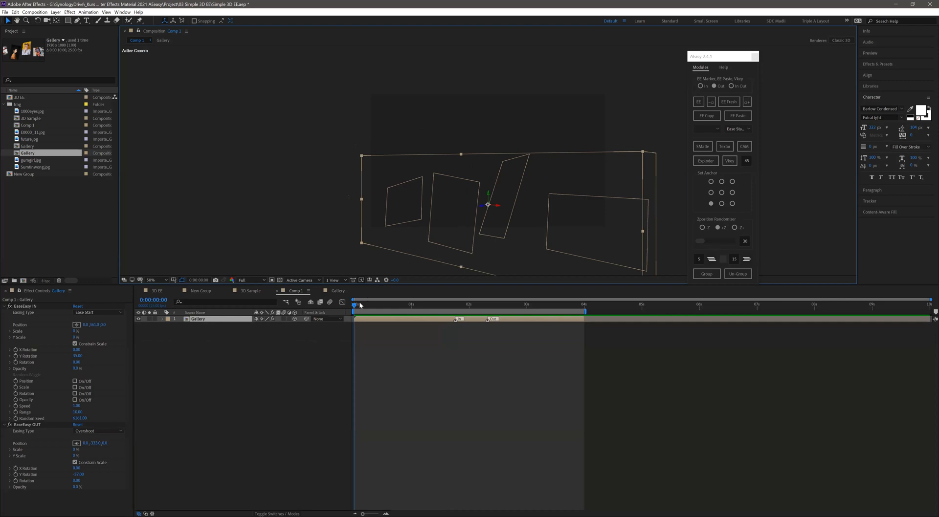
- Scrub the Gallery group's entrance to 0:00:01:10 and preview its in and out animation, pausing at 0:00:02:04
{"action": "left_click_drag", "start_coordinate": [387, 316], "coordinate": [435, 331]}
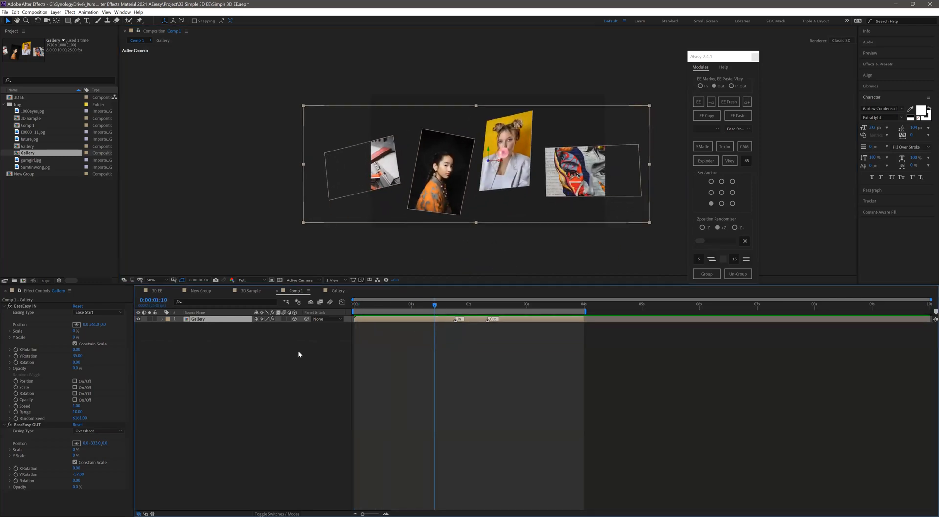
{"action": "key", "text": "space"}
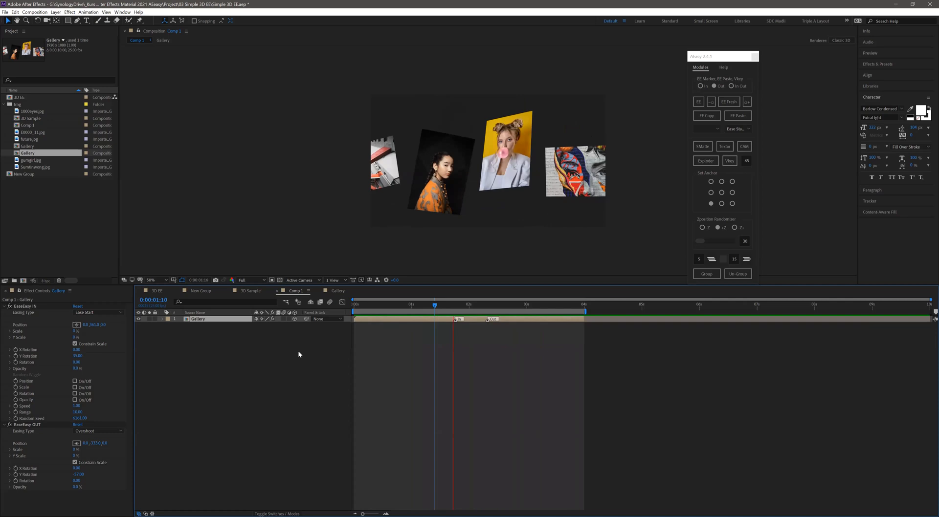
{"action": "left_click", "coordinate": [478, 305]}
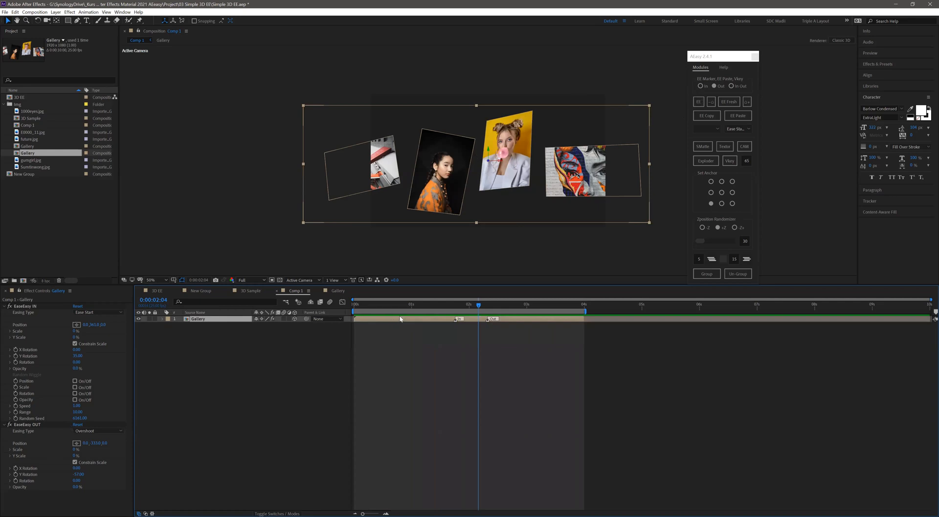
{"action": "key", "text": "space"}
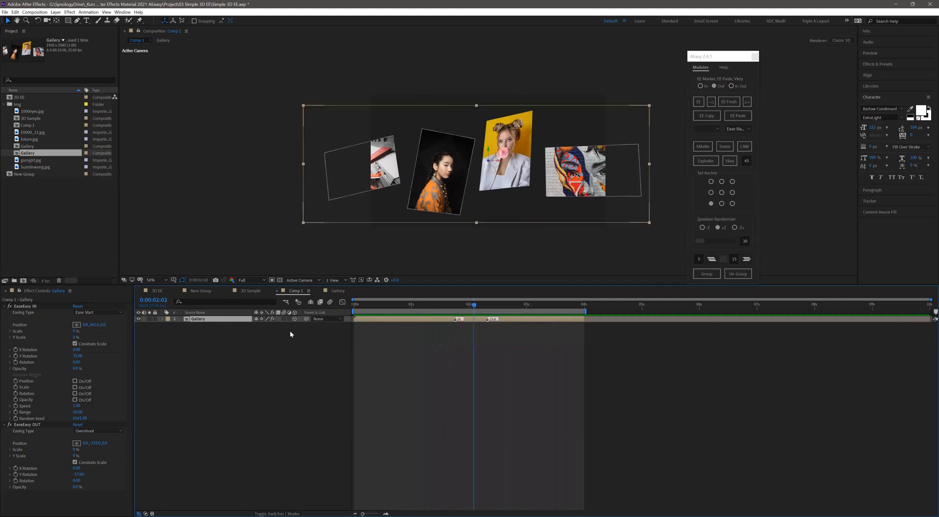
- Enable the Position random wiggle in the Gallery group's EaseEasy IN while previewing the animation
{"action": "left_click", "coordinate": [472, 305]}
{"action": "key", "text": "space"}
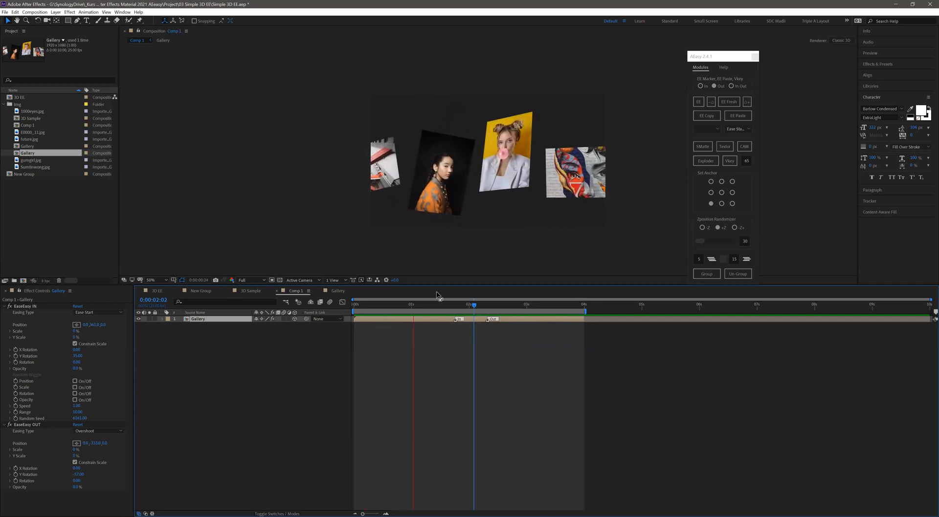
{"action": "left_click", "coordinate": [75, 381]}
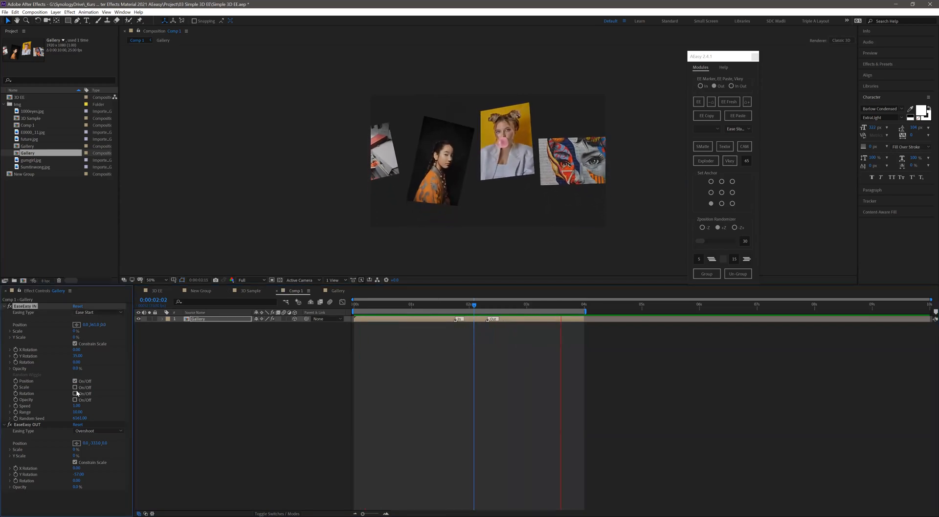
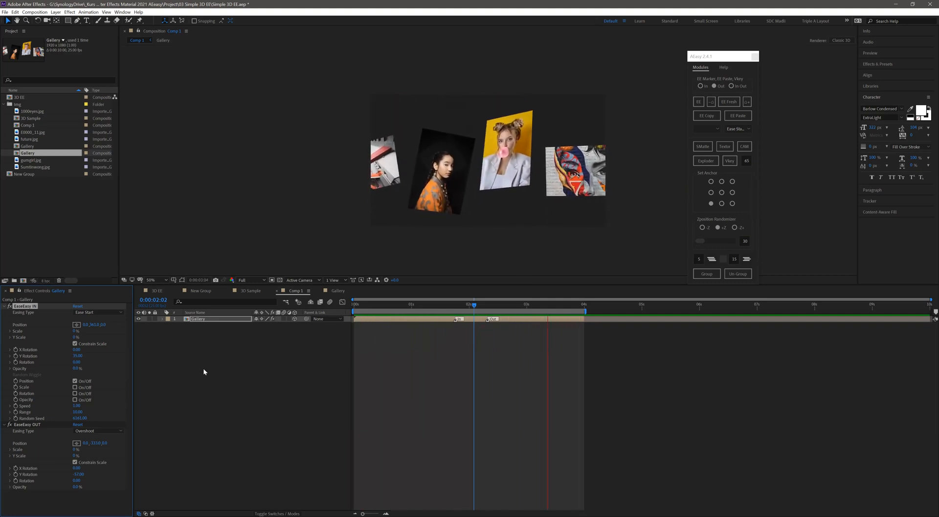
- Stop the preview and use AEasy's Increase marker time to move the Gallery layer's Out marker to 0:00:03:01
{"action": "left_click", "coordinate": [479, 304]}
{"action": "key", "text": "Page_Down"}
{"action": "key", "text": "Page_Down"}
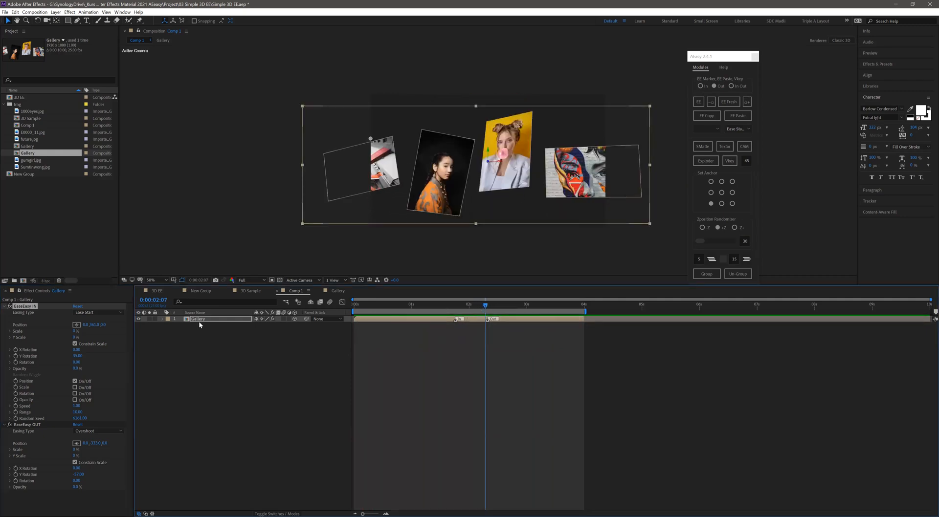
{"action": "left_click", "coordinate": [529, 306]}
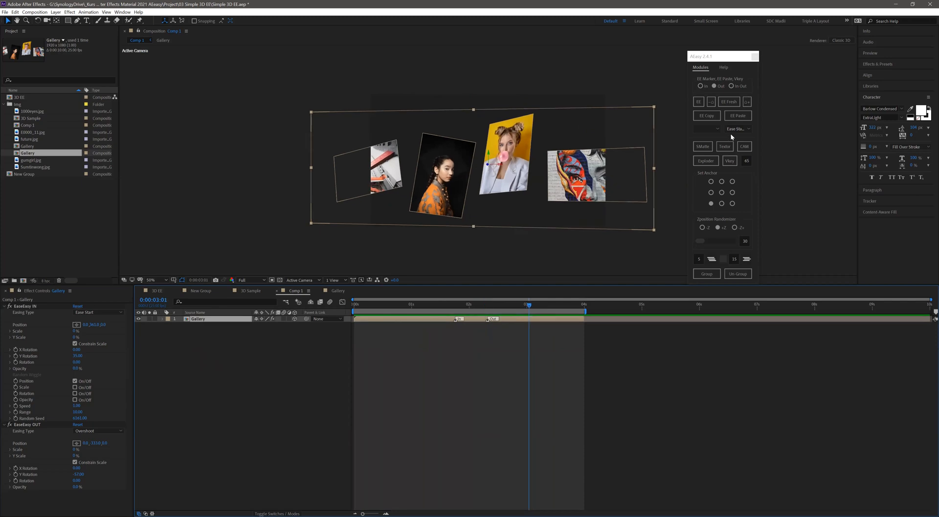
{"action": "left_click", "coordinate": [747, 103]}
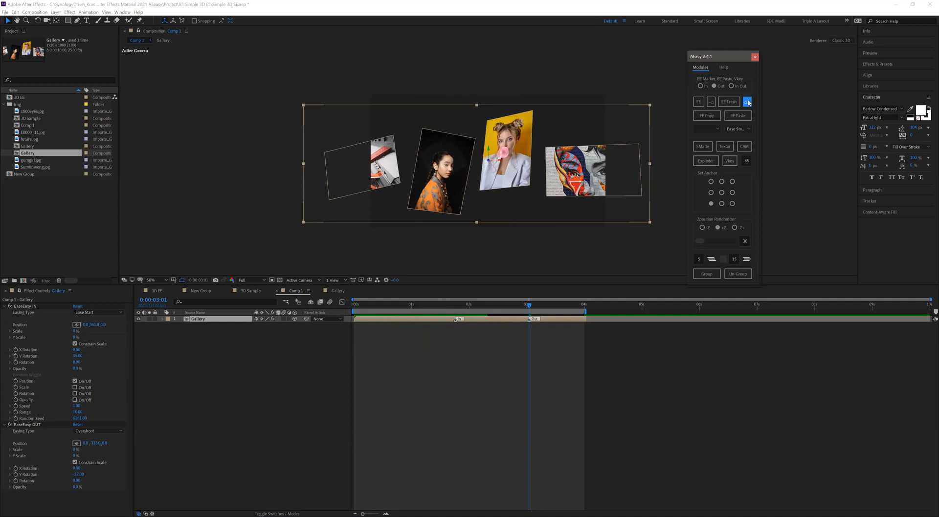
- Move the Gallery layer's Out marker to 0:00:04:23 and to 0:00:06:12 using AEasy's marker time function
{"action": "left_click", "coordinate": [637, 305]}
{"action": "left_click", "coordinate": [746, 103]}
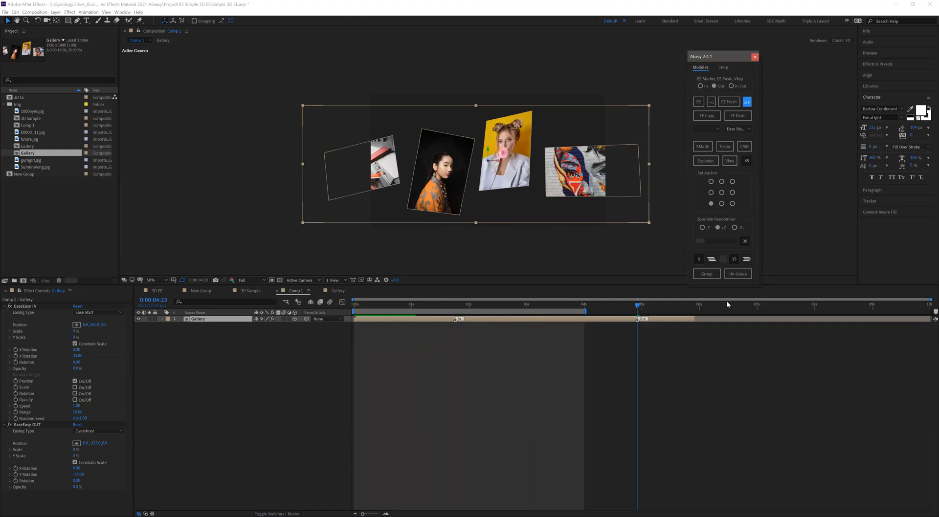
{"action": "left_click", "coordinate": [727, 305]}
{"action": "left_click", "coordinate": [746, 102]}
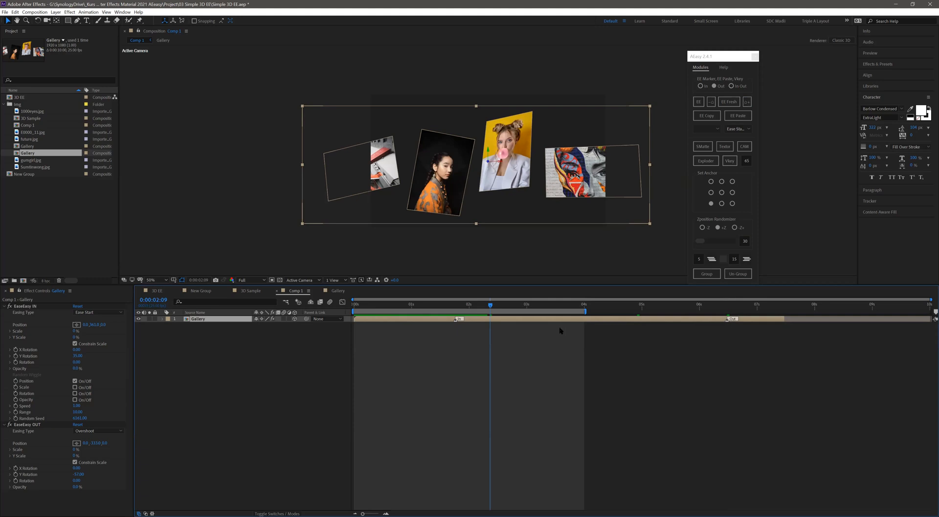
- Move the Gallery layer's Out marker to 0:00:02:09, extend the layer to the 4-second work area end, and preview
{"action": "left_click", "coordinate": [746, 101]}
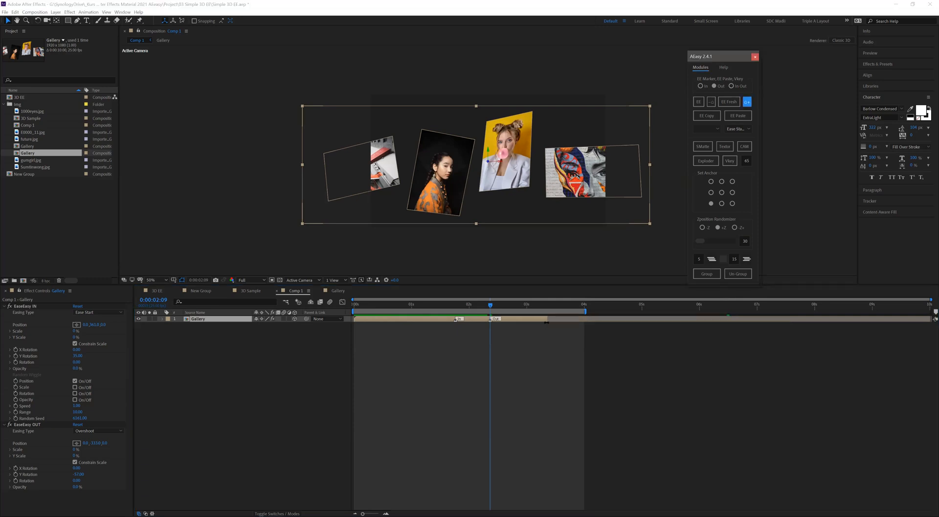
{"action": "left_click", "coordinate": [582, 321]}
{"action": "key", "text": "space"}
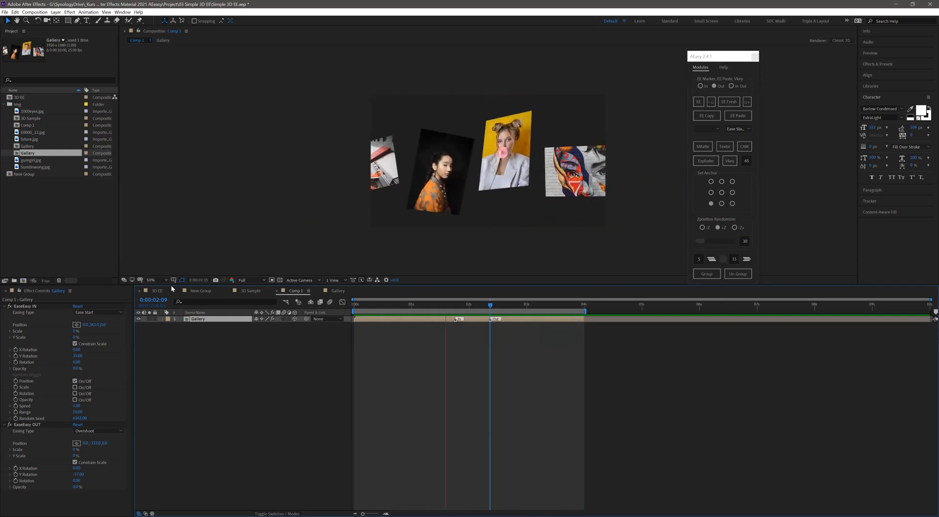
{"action": "left_click", "coordinate": [123, 12]}
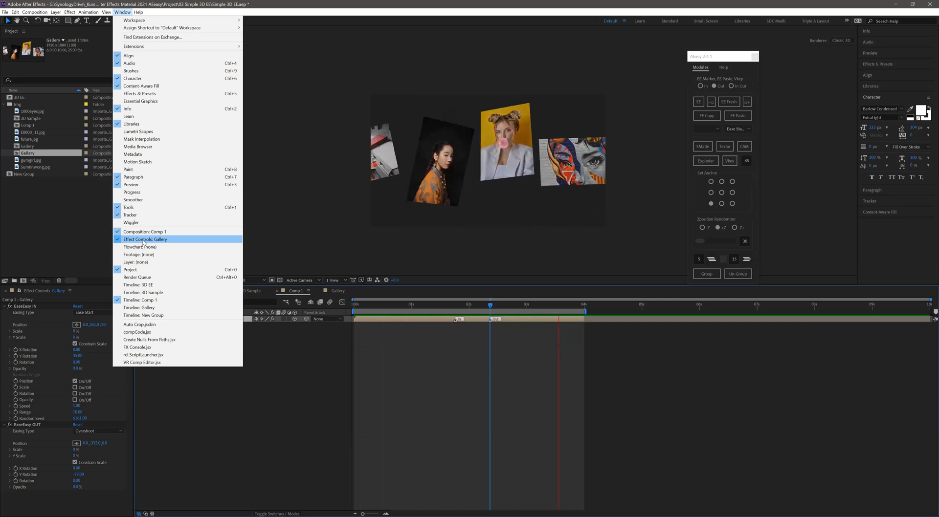
{"action": "left_click", "coordinate": [221, 394]}
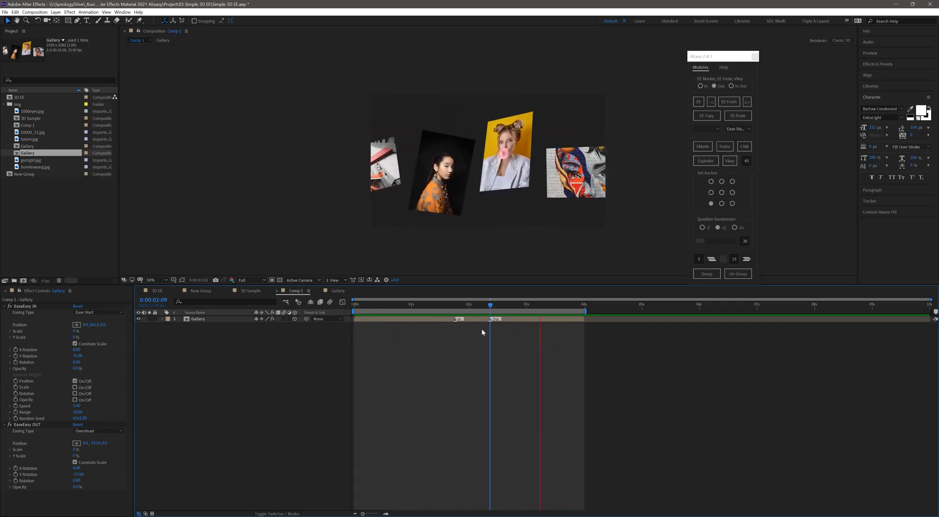
- Move the Gallery layer's In and Out markers closer together around the 2-second mark and preview the animation
{"action": "left_click_drag", "start_coordinate": [489, 320], "coordinate": [464, 321]}
{"action": "key", "text": "space"}
{"action": "key", "text": "space"}
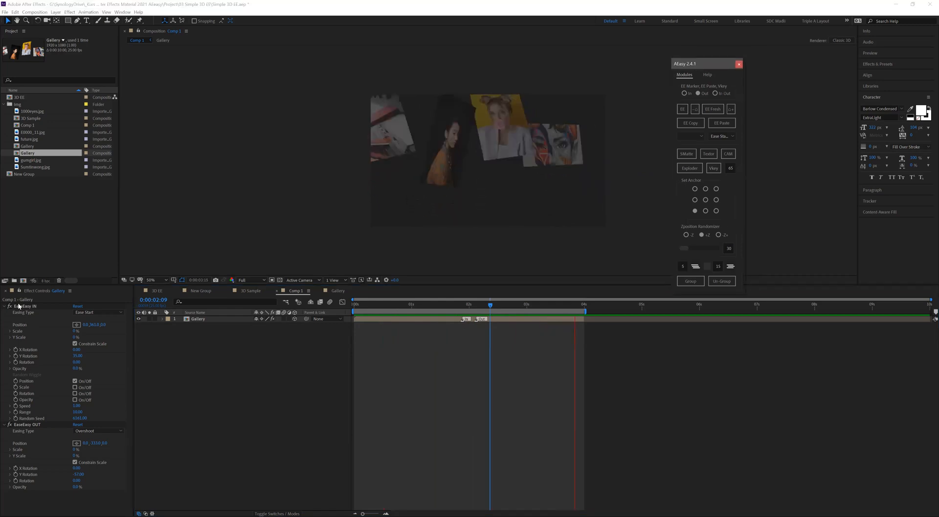
{"action": "left_click", "coordinate": [37, 294]}
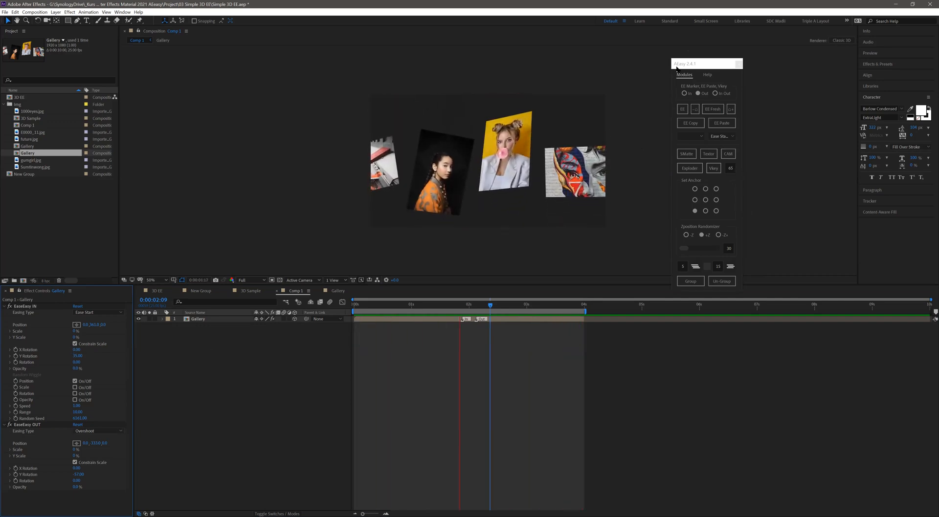
{"action": "left_click_drag", "start_coordinate": [679, 65], "coordinate": [673, 65]}
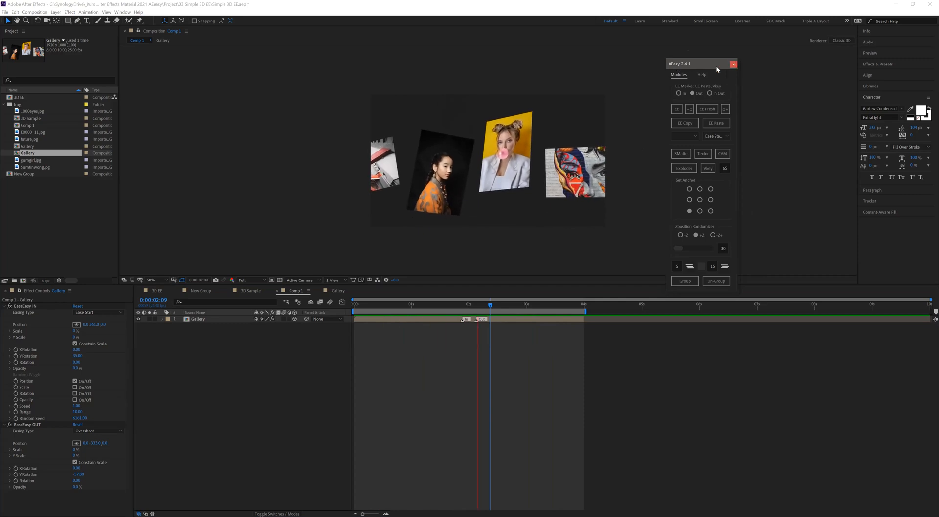
{"action": "left_click_drag", "start_coordinate": [714, 65], "coordinate": [722, 61]}
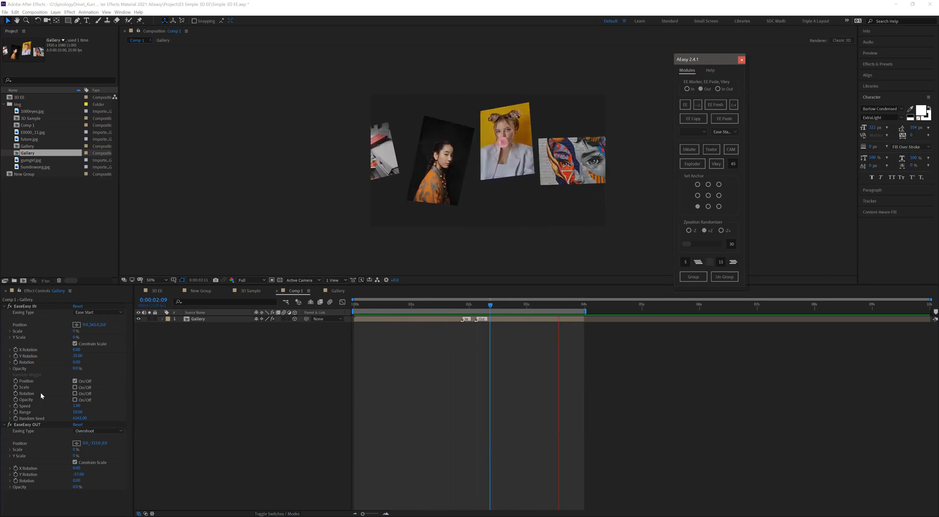
{"action": "left_click", "coordinate": [121, 12]}
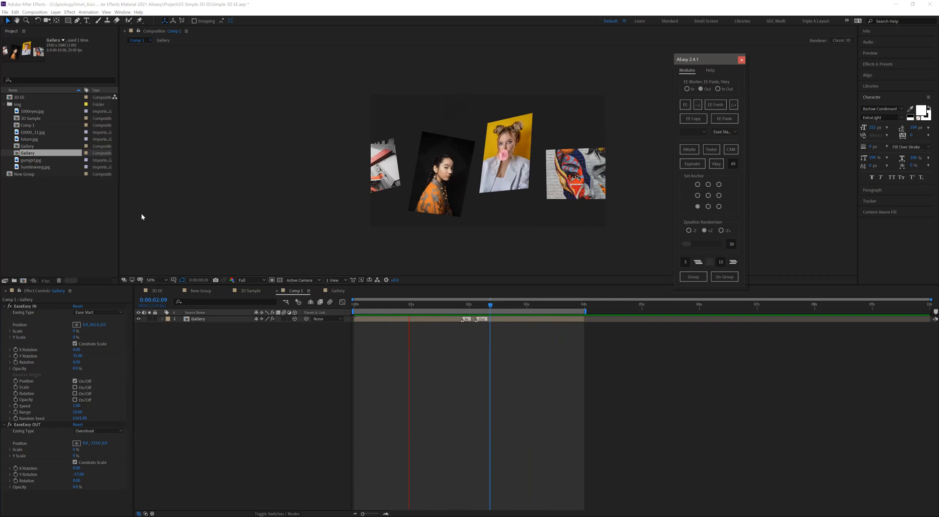
{"action": "left_click", "coordinate": [198, 391]}
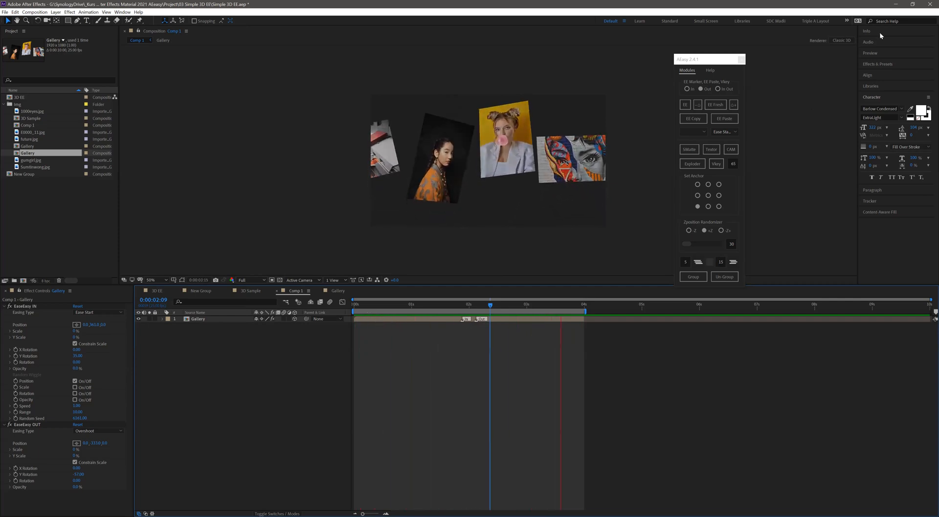
- Close the AEasy 2.4.1 panel and relaunch it by running its script file
{"action": "left_click", "coordinate": [741, 60]}
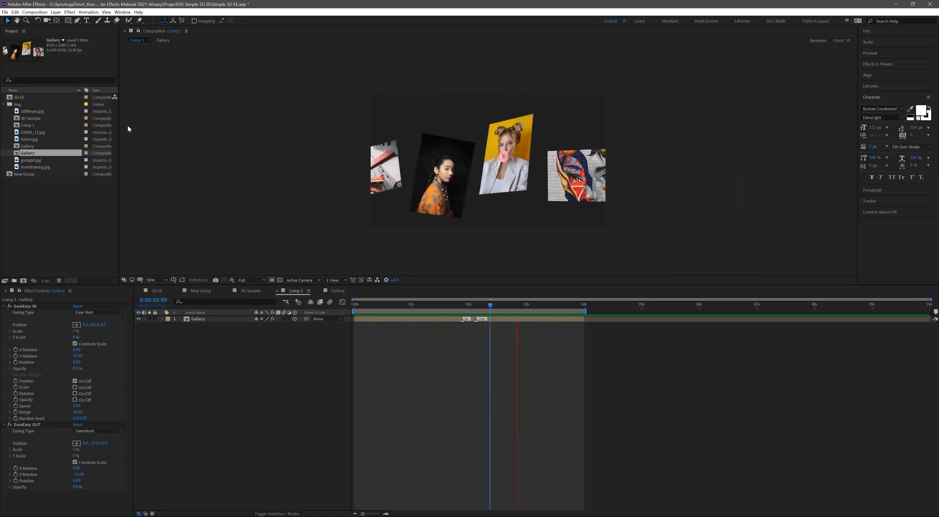
{"action": "left_click", "coordinate": [4, 11]}
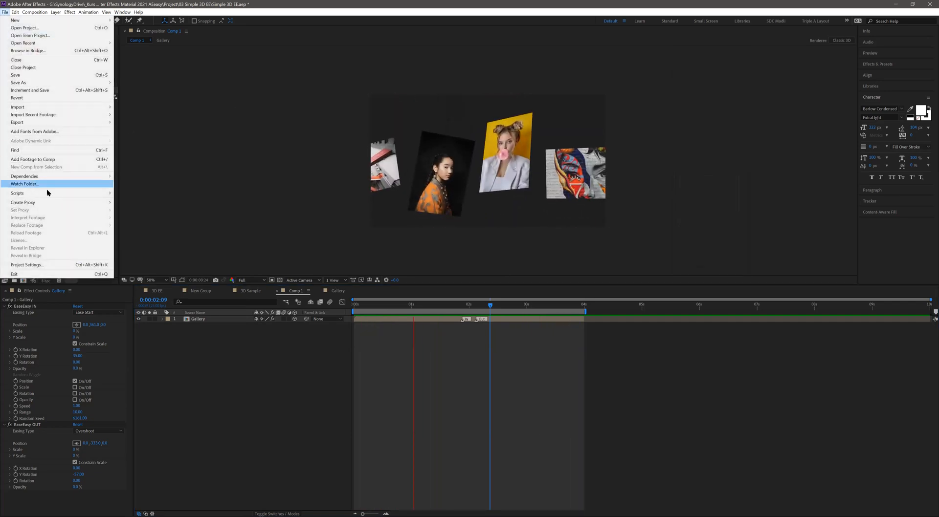
{"action": "mouse_move", "coordinate": [46, 193]}
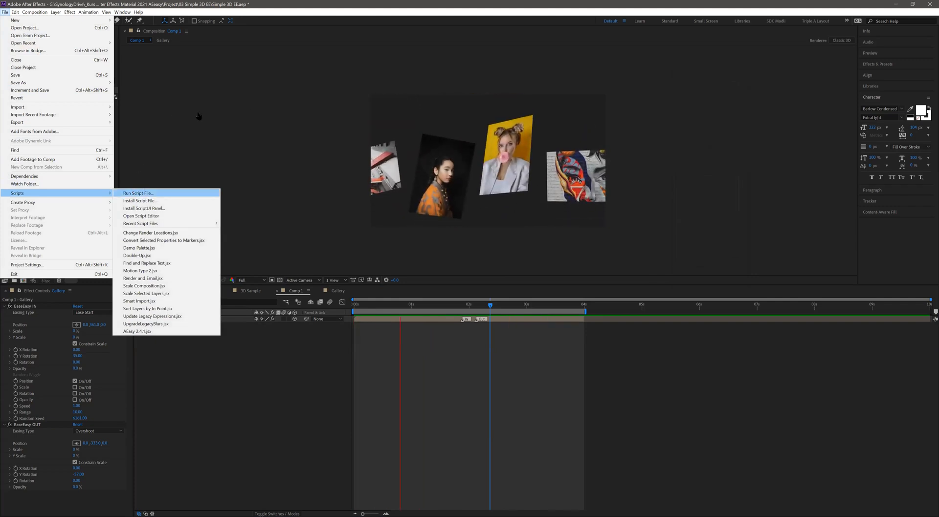
{"action": "left_click", "coordinate": [140, 192]}
{"action": "double_click", "coordinate": [268, 110]}
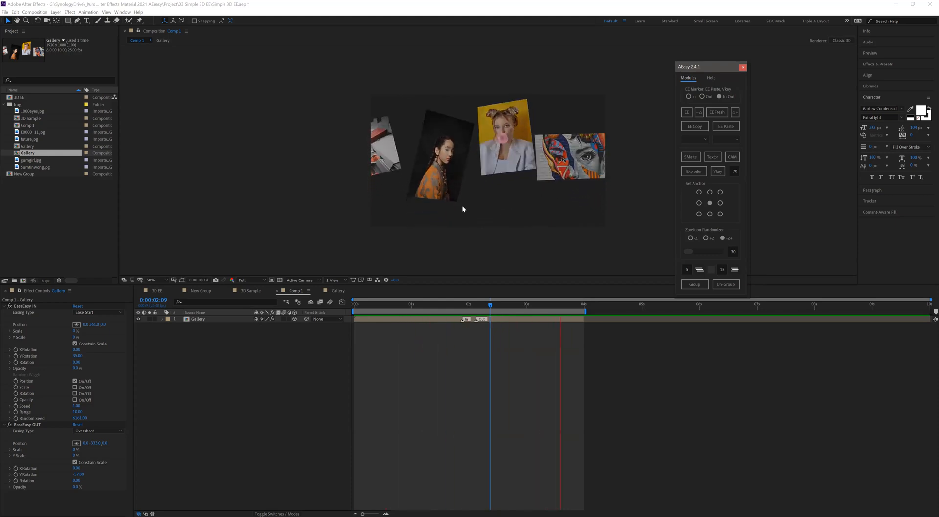
- Replace the Gallery layer in Comp 1 with future.jpg and apply EaseEasy to the image
{"action": "left_click", "coordinate": [458, 305]}
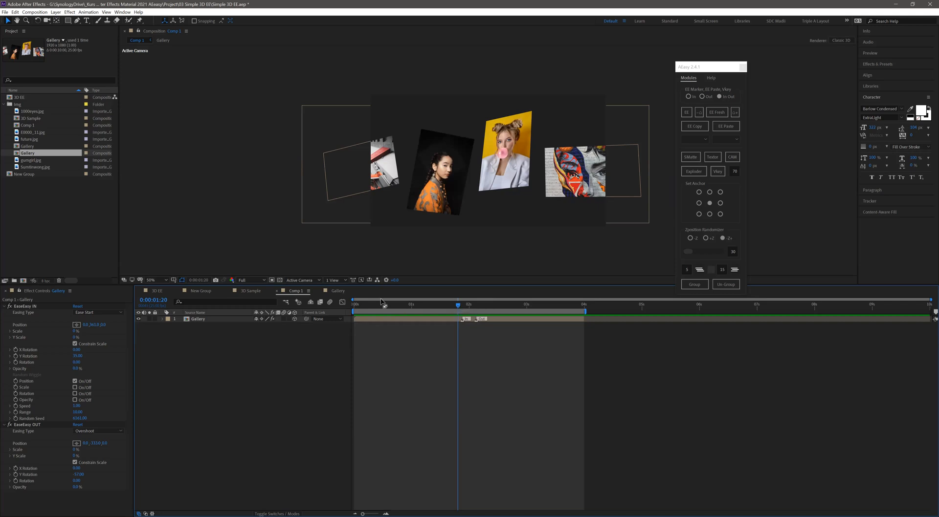
{"action": "key", "text": "Delete"}
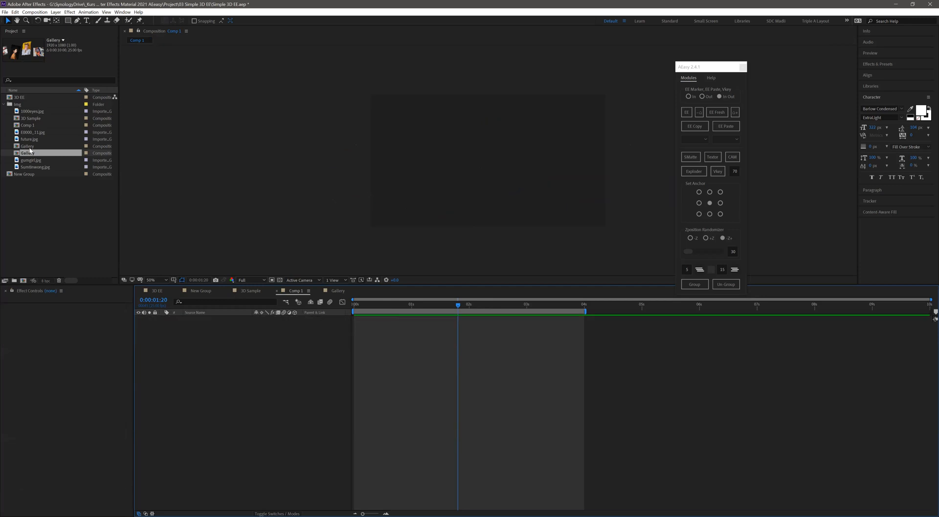
{"action": "left_click_drag", "start_coordinate": [28, 142], "coordinate": [482, 165]}
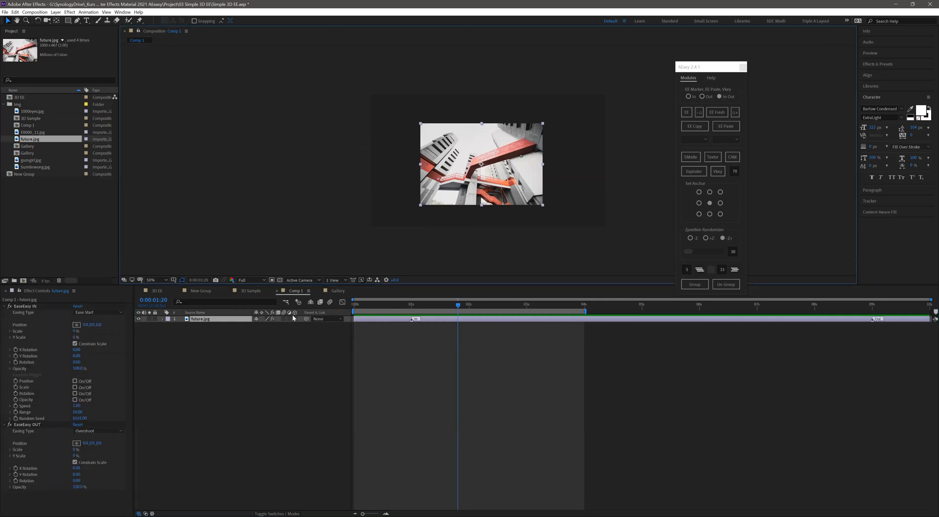
- Reveal future.jpg's Transform properties, make the layer 3D and try increasing the Y Rotation in its EaseEasy IN
{"action": "left_click", "coordinate": [162, 318]}
{"action": "left_click", "coordinate": [169, 332]}
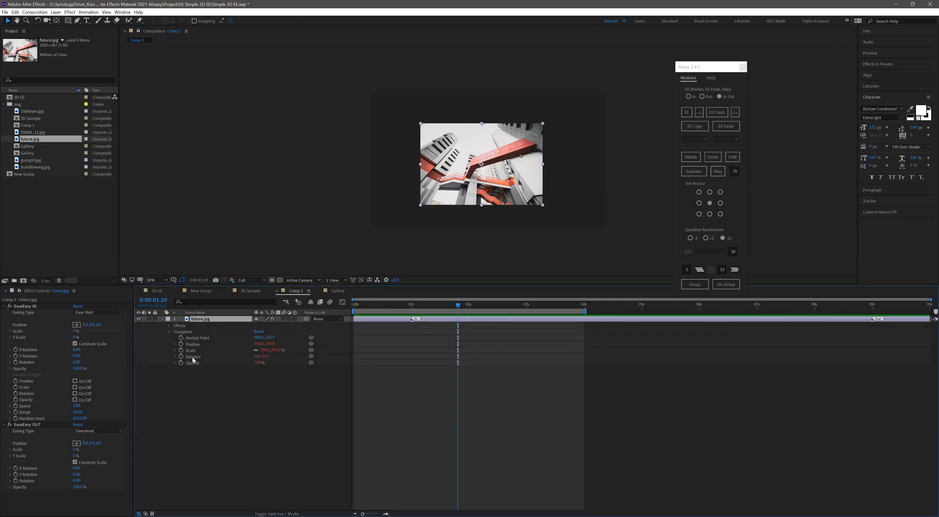
{"action": "left_click", "coordinate": [294, 319]}
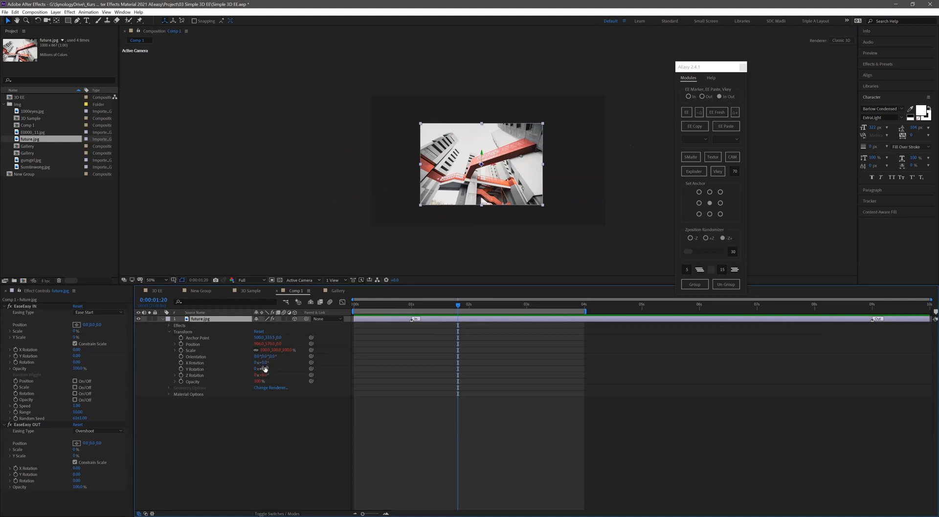
{"action": "left_click_drag", "start_coordinate": [85, 357], "coordinate": [94, 355]}
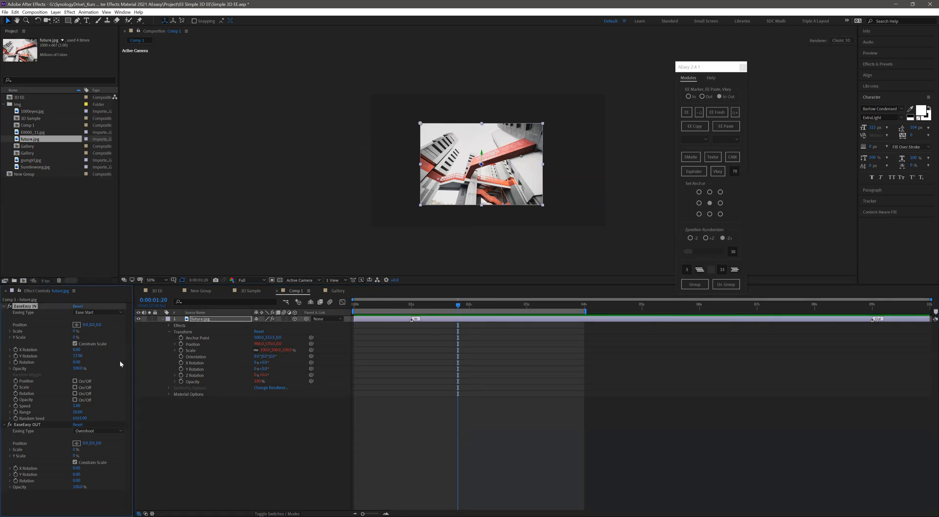
- Replace the layer with a fresh copy of future.jpg, making it 3D before applying EaseEasy
{"action": "left_click", "coordinate": [191, 320]}
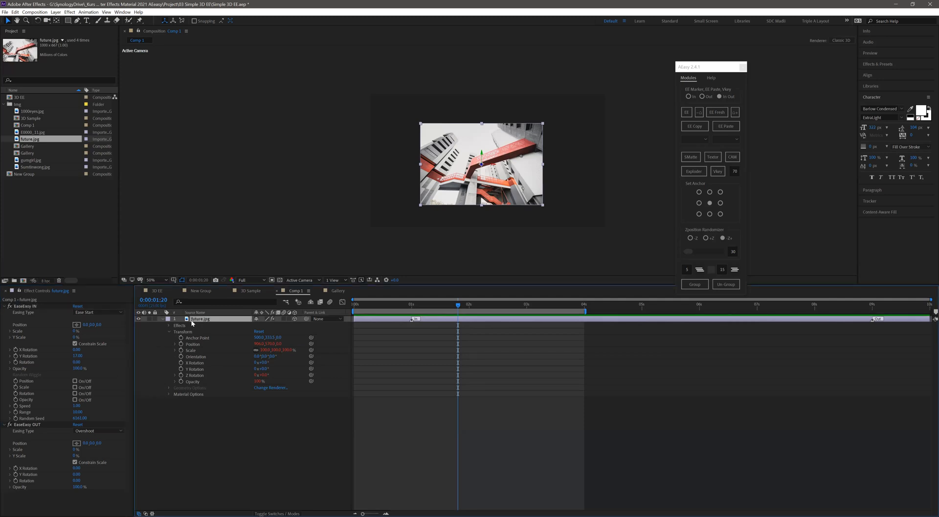
{"action": "key", "text": "Delete"}
{"action": "left_click_drag", "start_coordinate": [30, 142], "coordinate": [295, 324]}
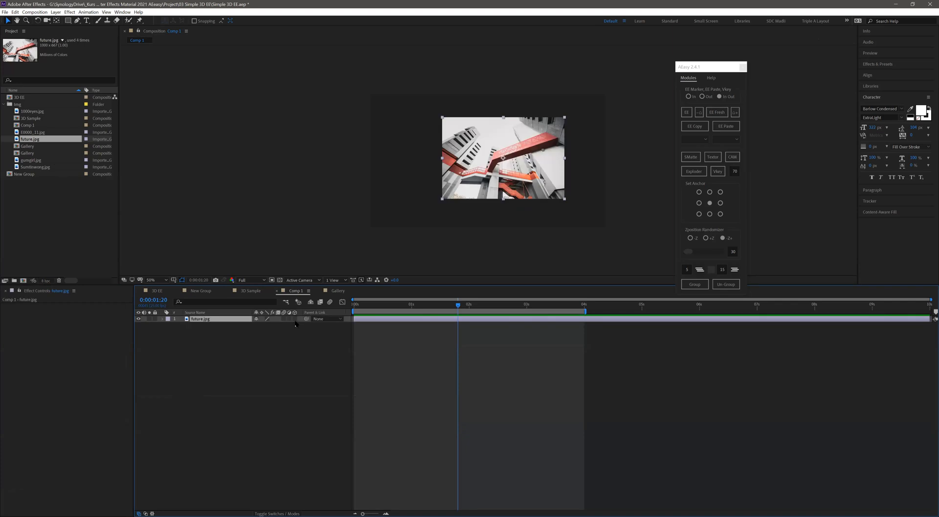
{"action": "left_click", "coordinate": [295, 319]}
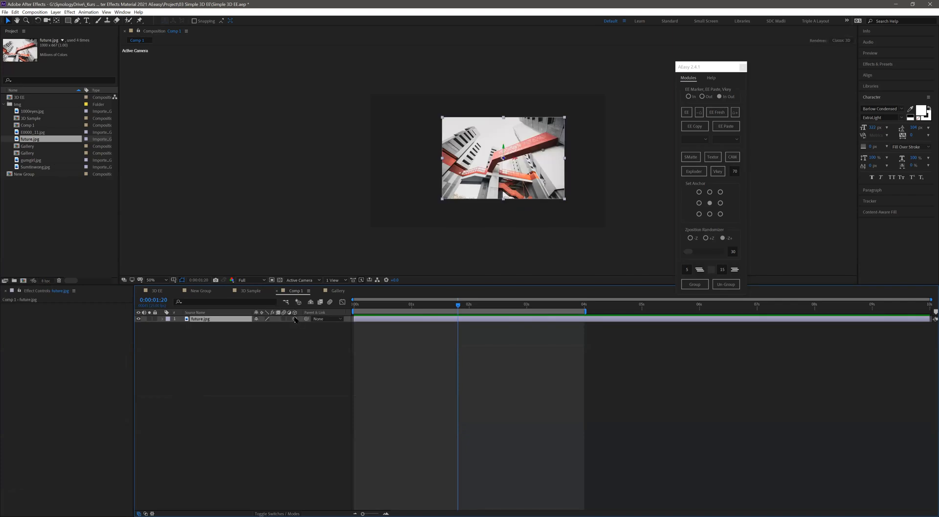
{"action": "left_click", "coordinate": [686, 112]}
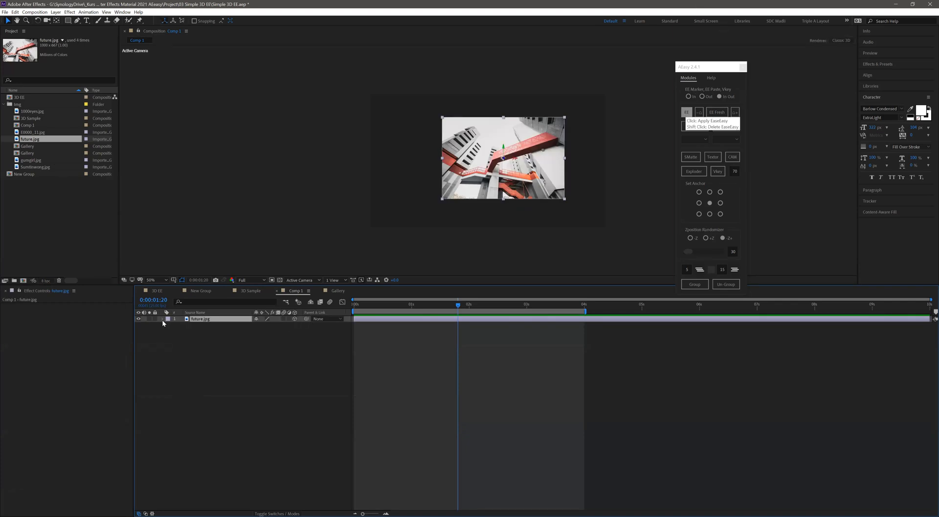
- Expand future.jpg's Transform properties and examine its X, Y and Z Rotation for EaseEasy expressions
{"action": "left_click", "coordinate": [161, 319]}
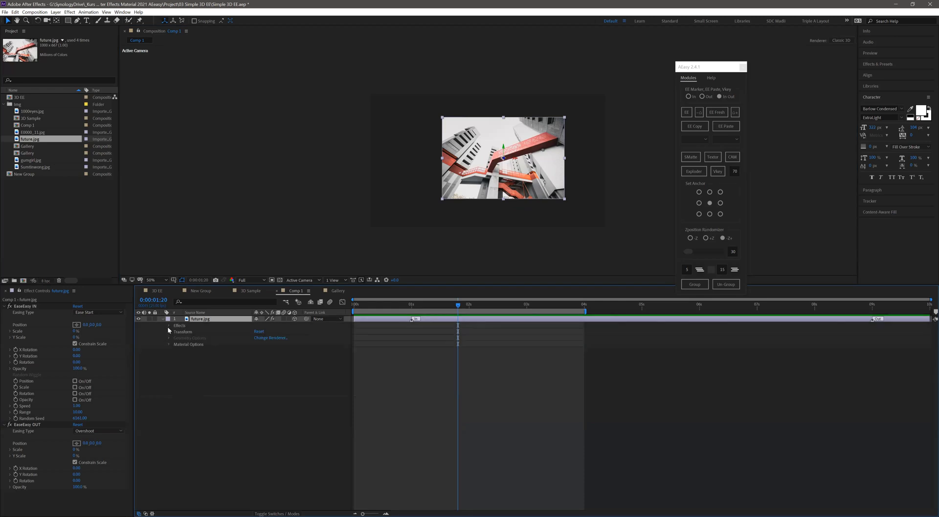
{"action": "left_click", "coordinate": [169, 332]}
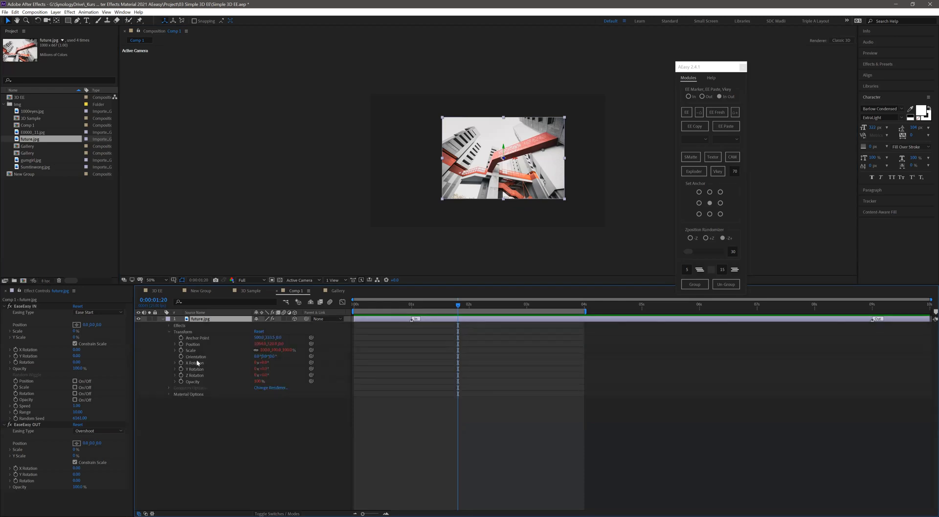
{"action": "left_click", "coordinate": [195, 363]}
{"action": "left_click", "coordinate": [195, 370]}
{"action": "left_click", "coordinate": [196, 375]}
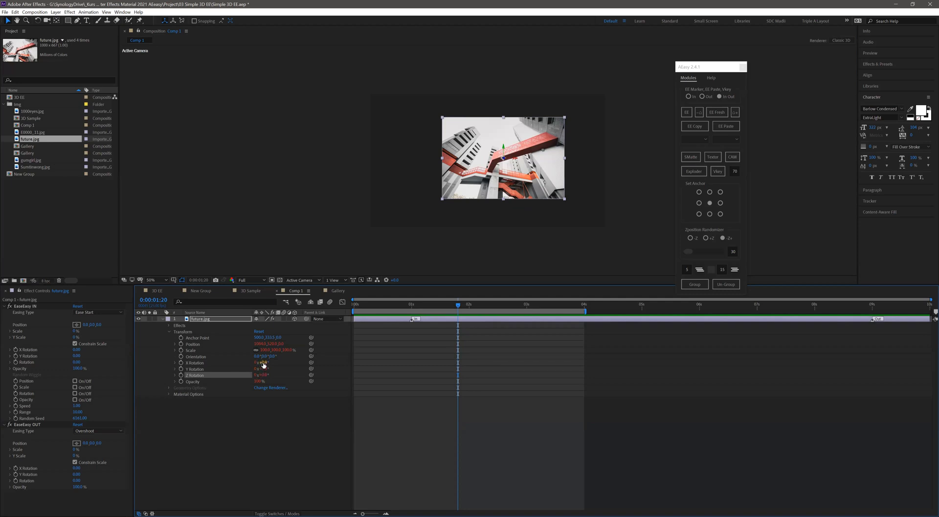
- Replace the 3D future.jpg layer in Comp 1 with a fresh 2D copy and apply EaseEasy to it
{"action": "left_click", "coordinate": [219, 319]}
{"action": "key", "text": "Delete"}
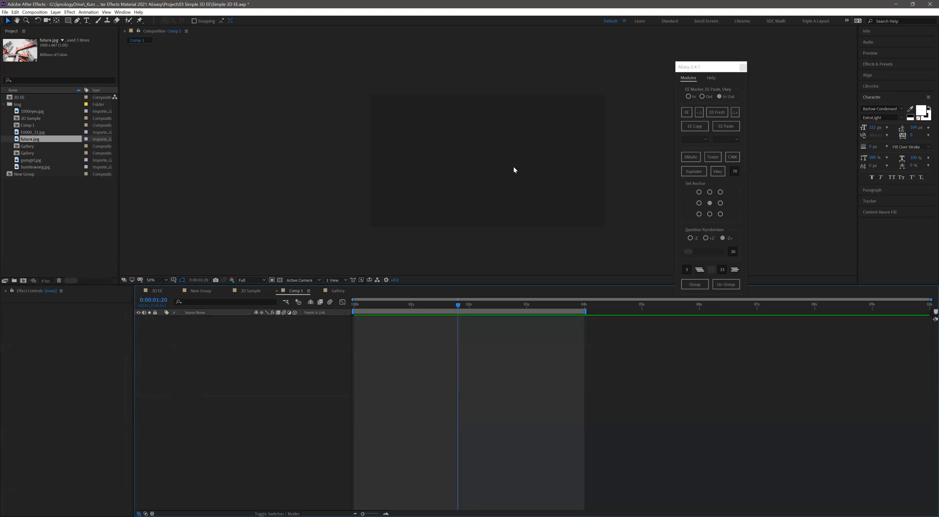
{"action": "left_click_drag", "start_coordinate": [513, 168], "coordinate": [494, 161]}
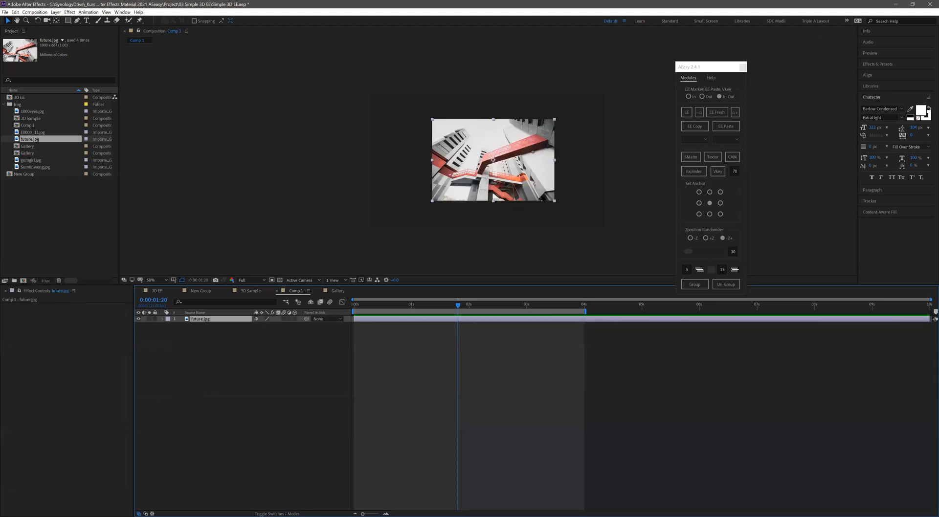
{"action": "left_click", "coordinate": [688, 114]}
- Expand future.jpg's Transform properties, convert the layer to 3D and update its EaseEasy with EE Fresh
{"action": "left_click", "coordinate": [163, 319]}
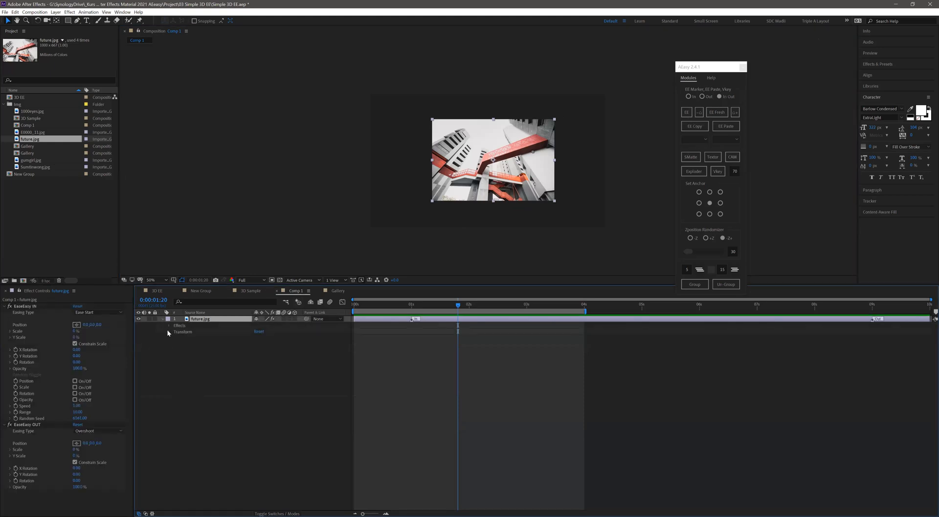
{"action": "left_click", "coordinate": [169, 332]}
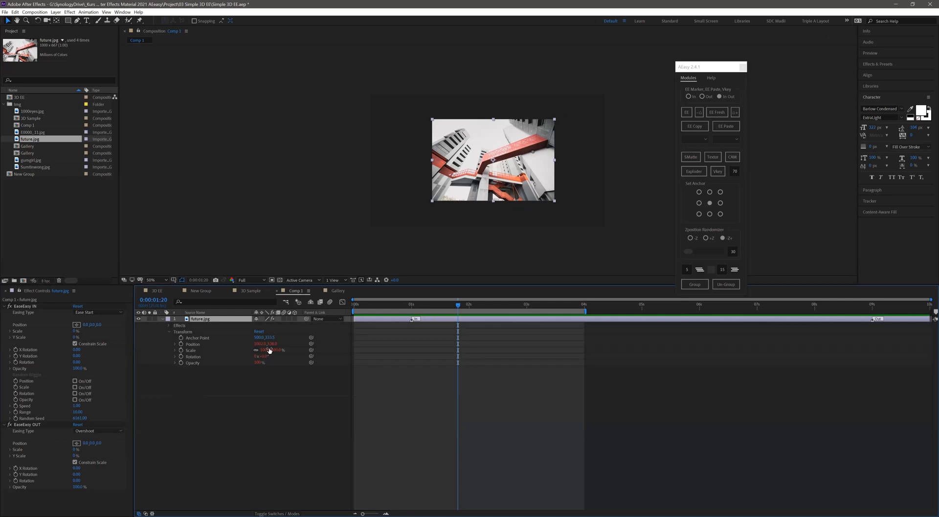
{"action": "left_click", "coordinate": [295, 319]}
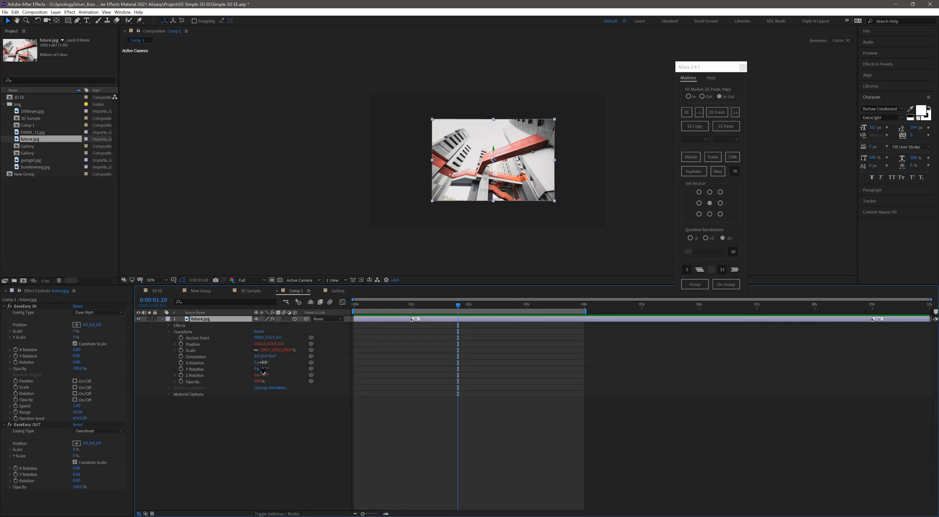
{"action": "left_click", "coordinate": [720, 115]}
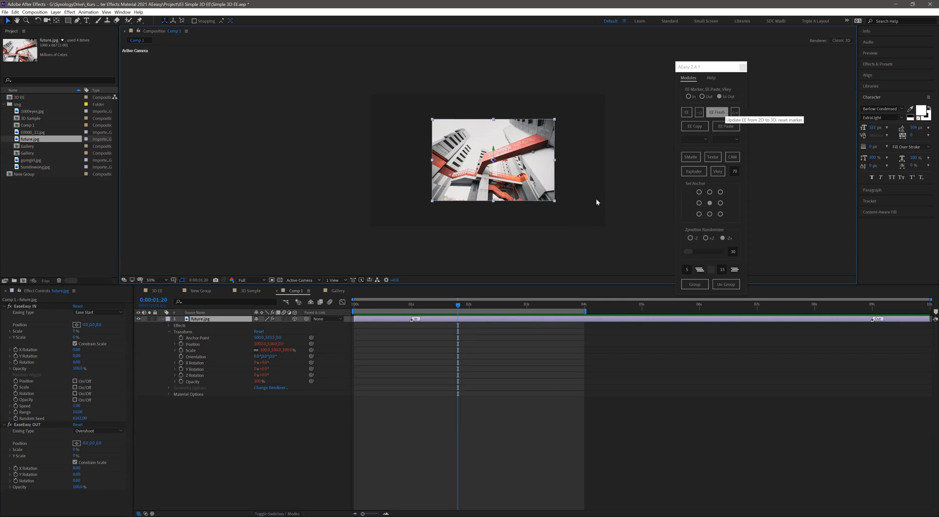
- Increase the Y Rotation in future.jpg's EaseEasy IN and preview the animation from the start
{"action": "left_click_drag", "start_coordinate": [78, 356], "coordinate": [101, 355]}
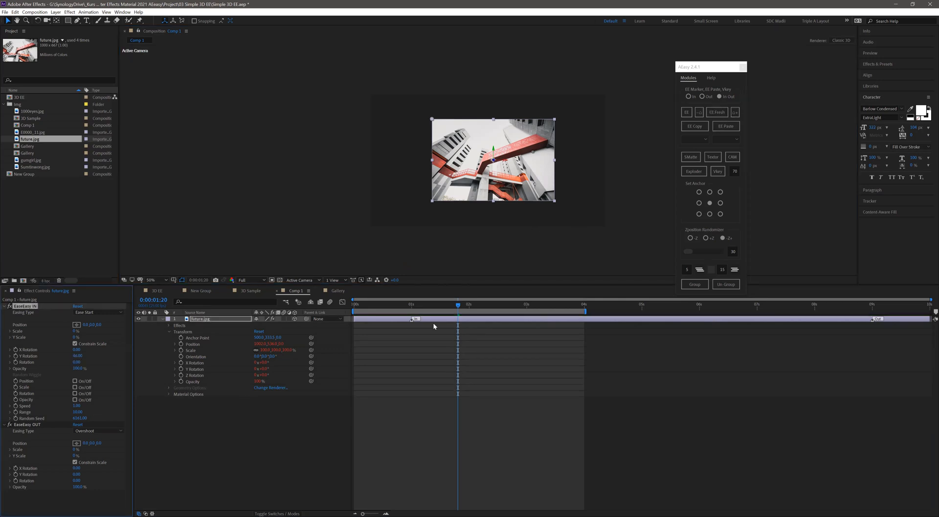
{"action": "left_click", "coordinate": [418, 310]}
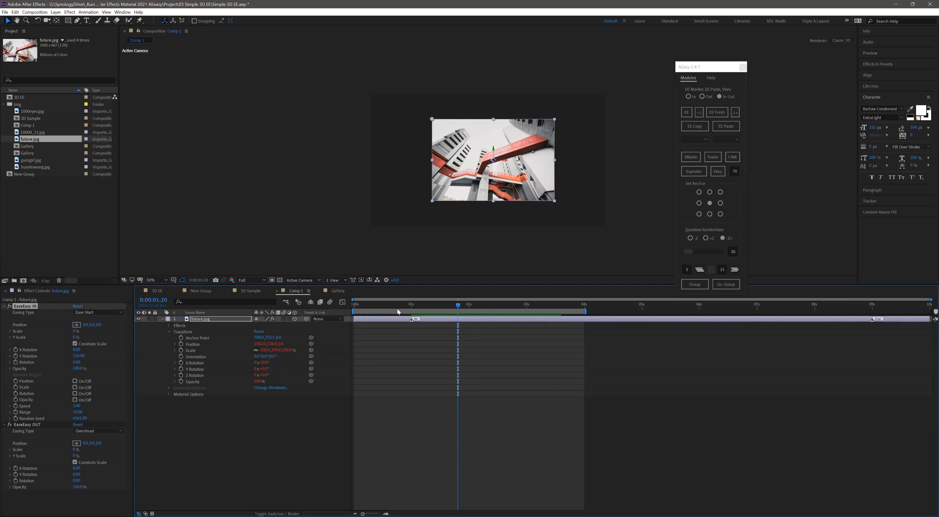
{"action": "key", "text": "space"}
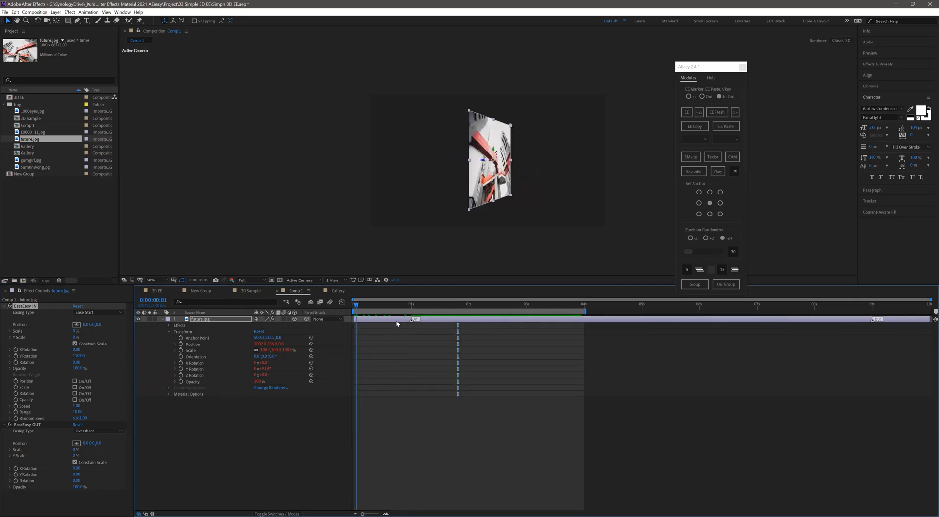
{"action": "key", "text": "space"}
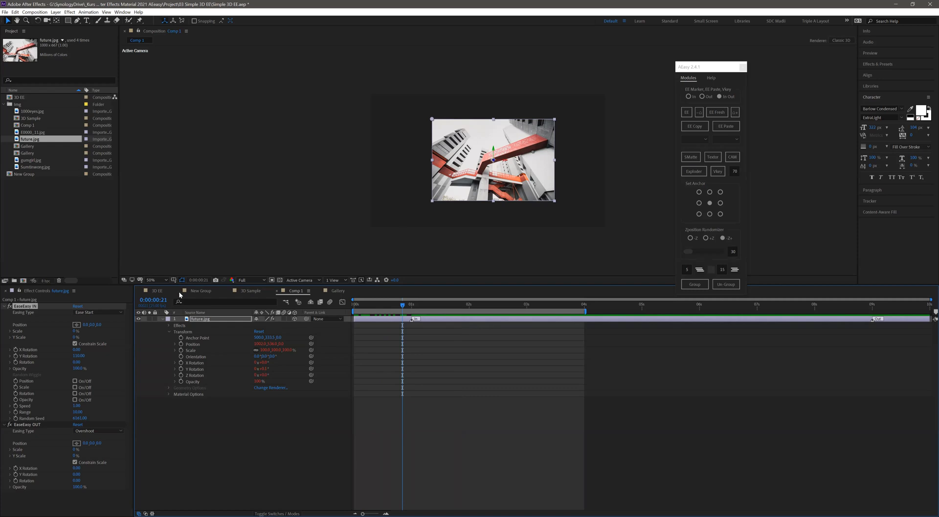
- Swap the animated layer for a new, unanimated future.jpg in Comp 1 and make it 3D
{"action": "left_click", "coordinate": [202, 320]}
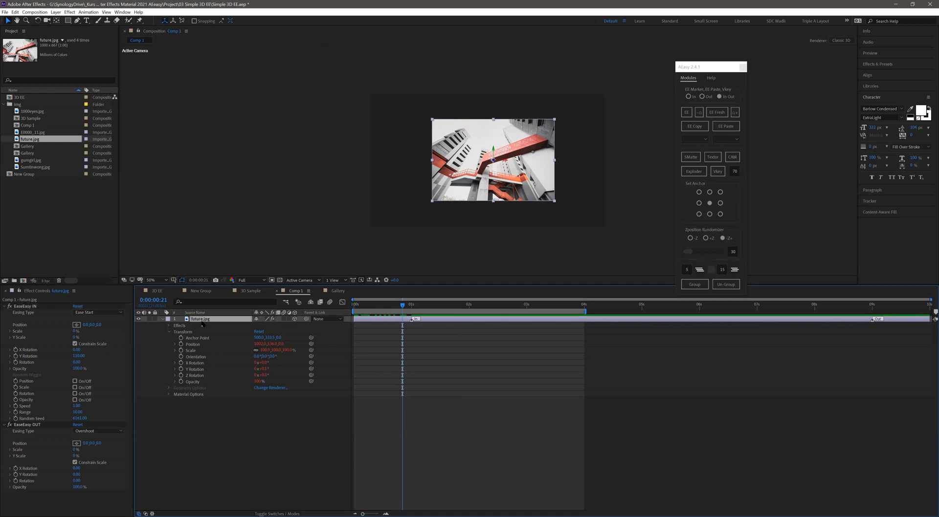
{"action": "key", "text": "Delete"}
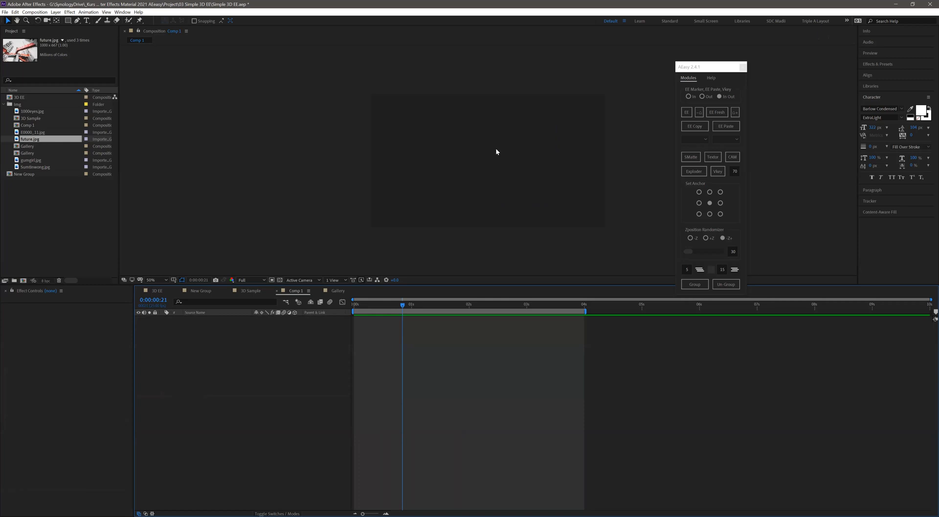
{"action": "left_click_drag", "start_coordinate": [30, 139], "coordinate": [496, 149]}
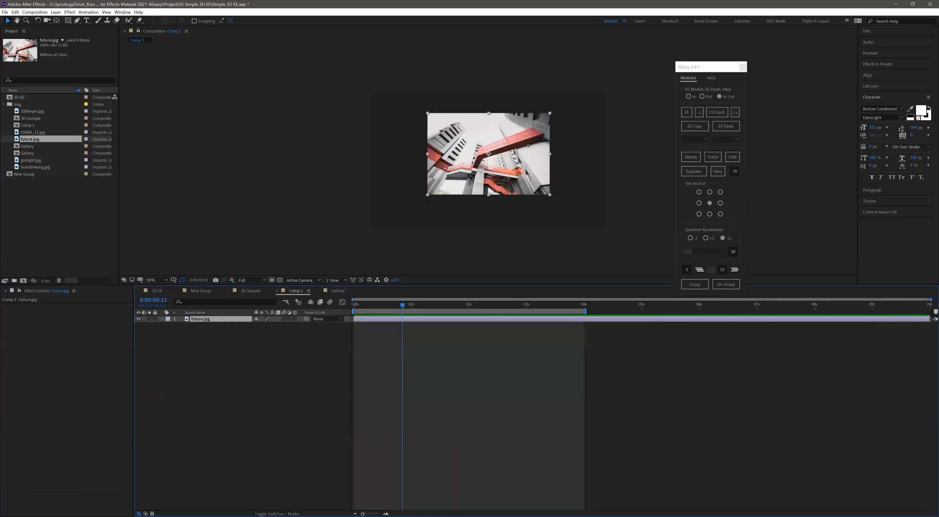
{"action": "left_click", "coordinate": [295, 318]}
{"action": "left_click", "coordinate": [294, 319]}
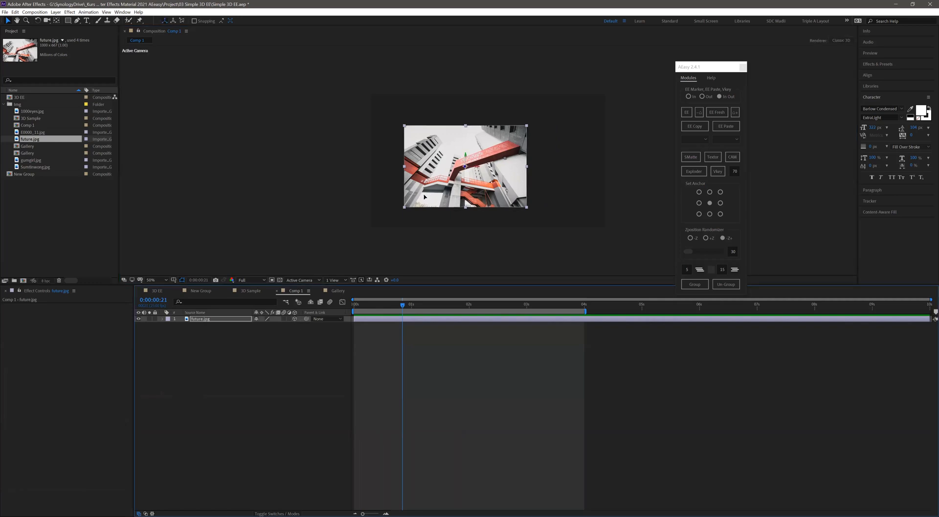
- Duplicate future.jpg, place one copy to the upper right of the other, and group both layers with AEasy
{"action": "key", "text": "ctrl+d"}
{"action": "left_click_drag", "start_coordinate": [436, 201], "coordinate": [567, 168]}
{"action": "left_click_drag", "start_coordinate": [232, 348], "coordinate": [296, 317]}
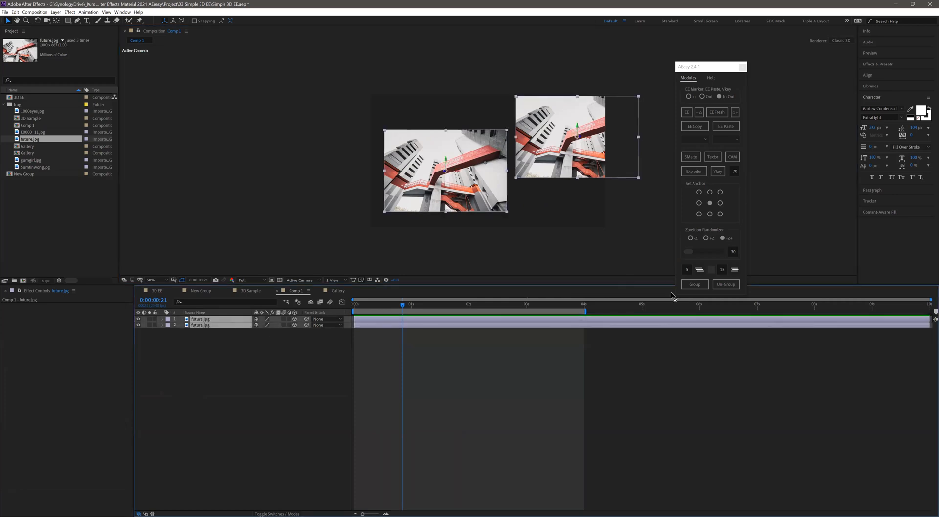
{"action": "left_click", "coordinate": [694, 284]}
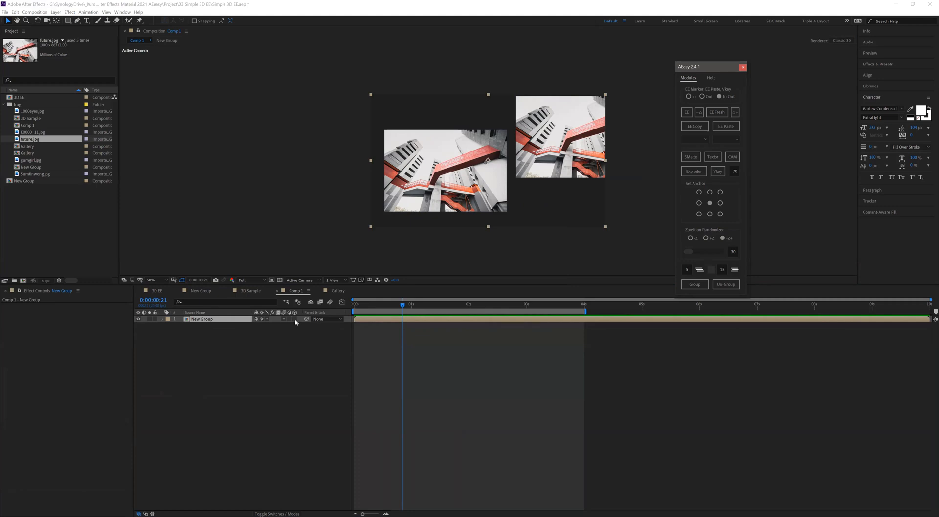
- Make the grouped layer 3D, apply EaseEasy and increase the Y Rotation in its EaseEasy IN, checking it from the first frame
{"action": "left_click", "coordinate": [294, 319]}
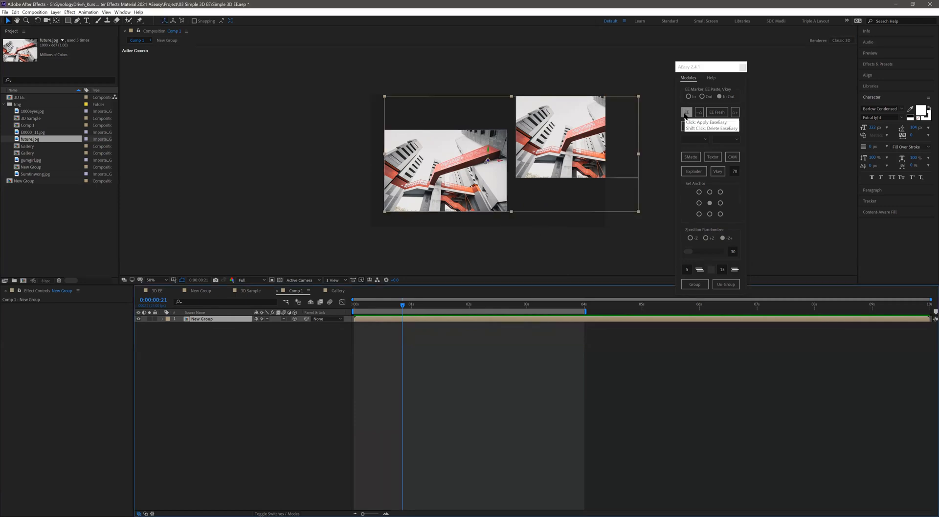
{"action": "left_click_drag", "start_coordinate": [371, 306], "coordinate": [350, 307]}
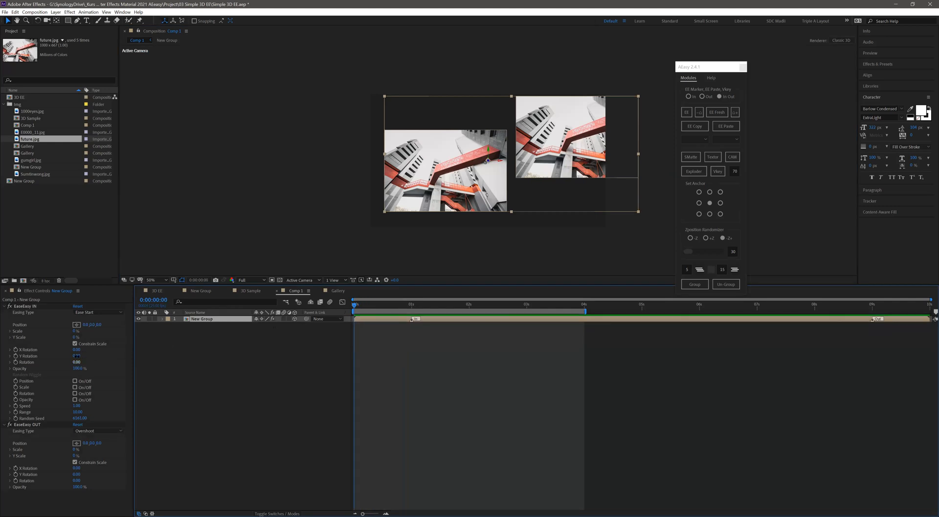
{"action": "mouse_move", "coordinate": [77, 355]}
{"action": "left_mouse_down"}
{"action": "mouse_move", "coordinate": [97, 356]}
{"action": "mouse_move", "coordinate": [85, 356]}
{"action": "left_mouse_up"}
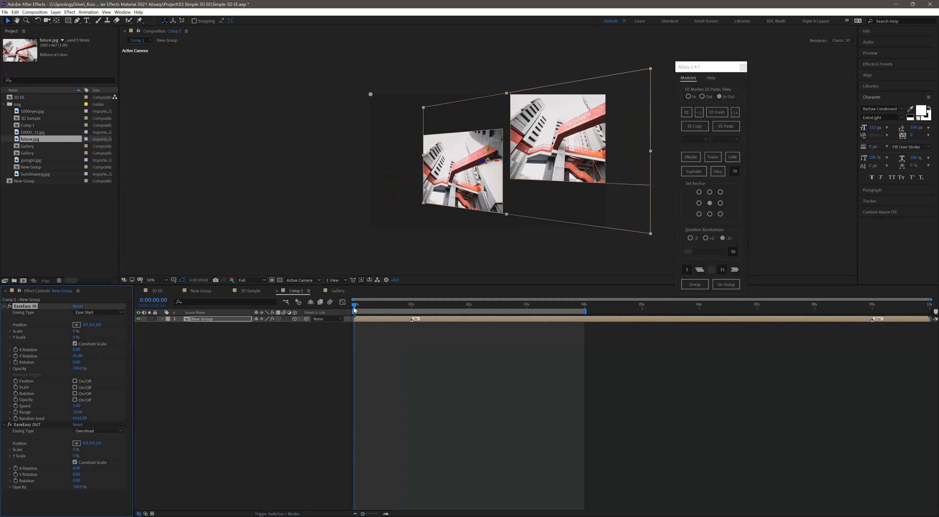
{"action": "left_click_drag", "start_coordinate": [358, 306], "coordinate": [329, 311]}
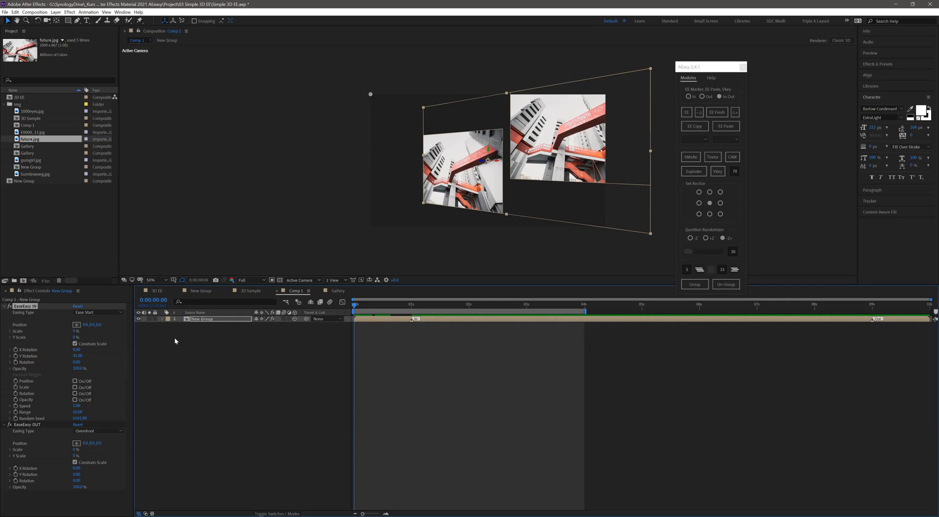
- Add the 3D EE composition to the render queue and try AfterCodecs .mp4 as its output format, cancelling the output module settings
{"action": "left_click", "coordinate": [164, 291]}
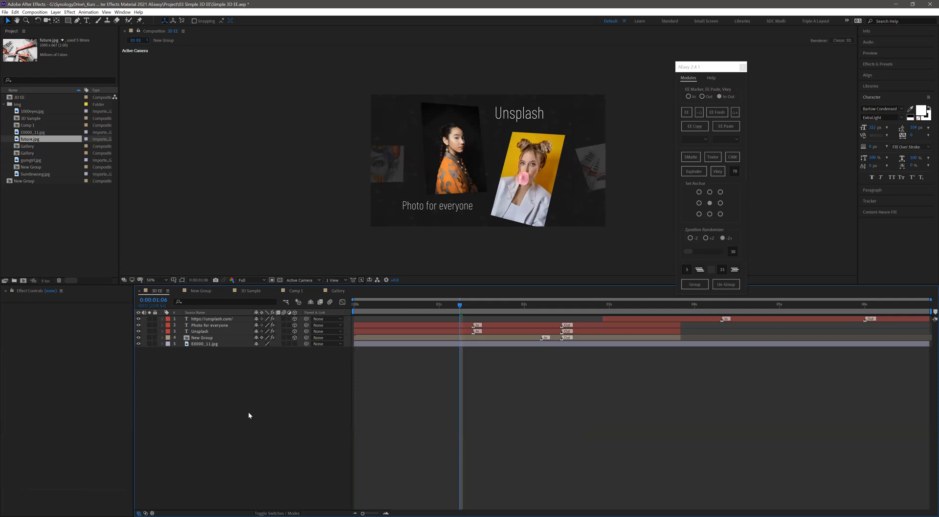
{"action": "key", "text": "ctrl+m"}
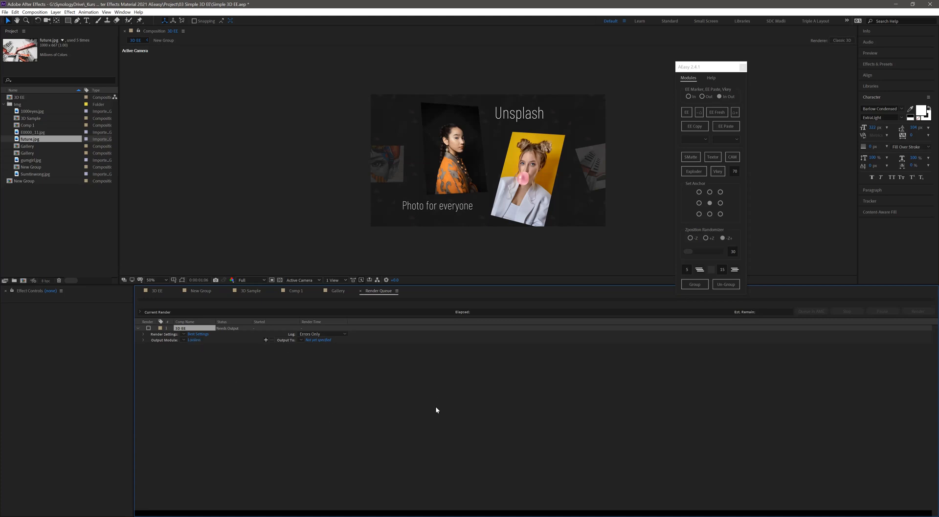
{"action": "left_click", "coordinate": [193, 340]}
{"action": "left_click_drag", "start_coordinate": [678, 363], "coordinate": [285, 266]}
{"action": "left_click", "coordinate": [330, 300]}
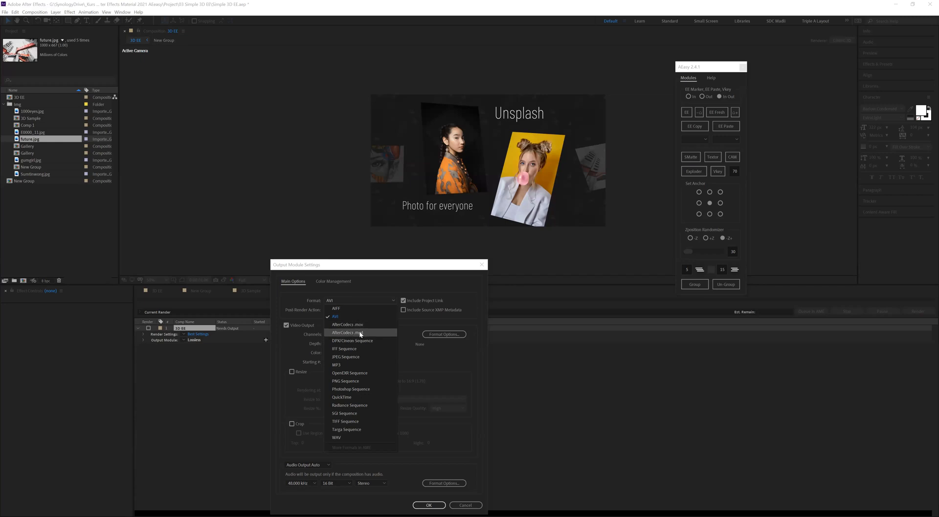
{"action": "left_click", "coordinate": [342, 331]}
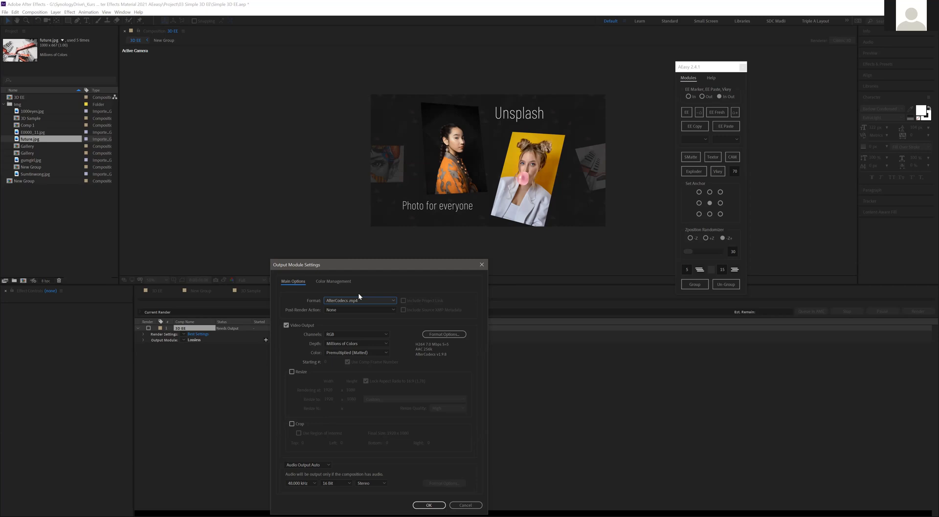
{"action": "left_click", "coordinate": [476, 506]}
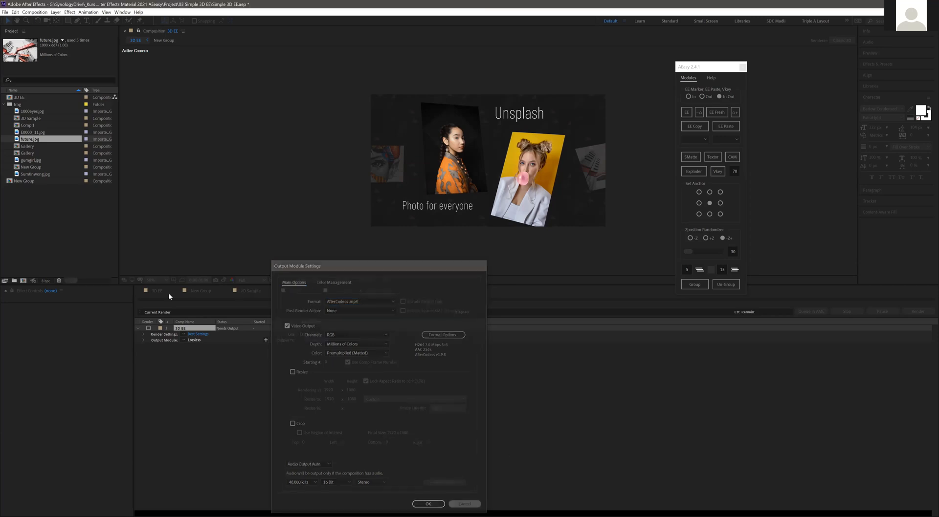
- Return to Comp 1 and undo the future.jpg and group tests until the Gallery layer with its EaseEasy markers is restored
{"action": "left_click", "coordinate": [258, 293]}
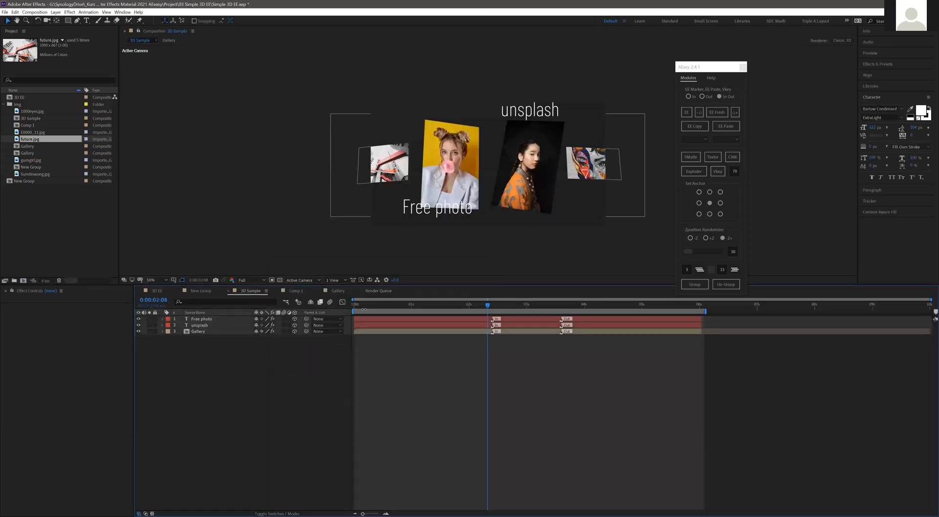
{"action": "left_click", "coordinate": [298, 293]}
{"action": "left_click", "coordinate": [345, 292]}
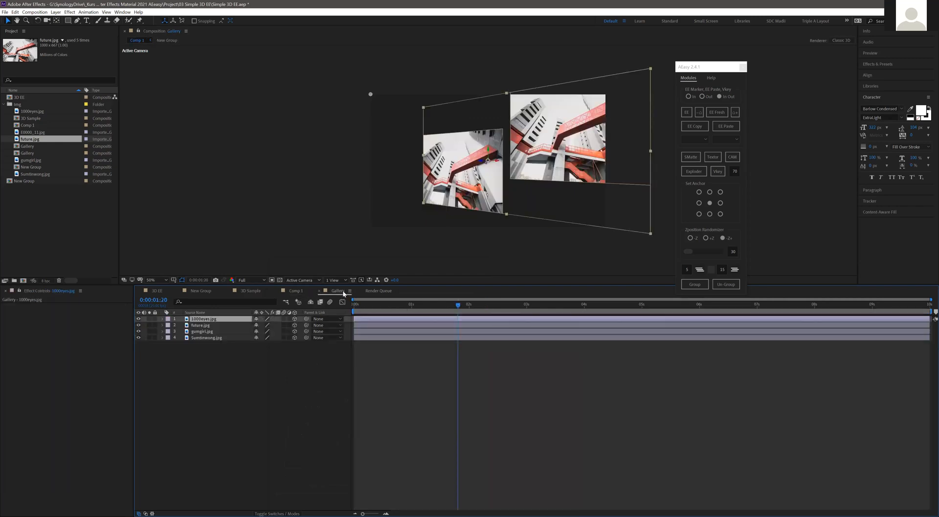
{"action": "left_click", "coordinate": [295, 291]}
{"action": "key", "text": "ctrl+z"}
{"action": "key", "text": "ctrl+z"}
{"action": "key", "text": "ctrl+z"}
{"action": "key", "text": "ctrl+z"}
{"action": "key", "text": "ctrl+z"}
{"action": "key", "text": "ctrl+z"}
{"action": "key", "text": "ctrl+z"}
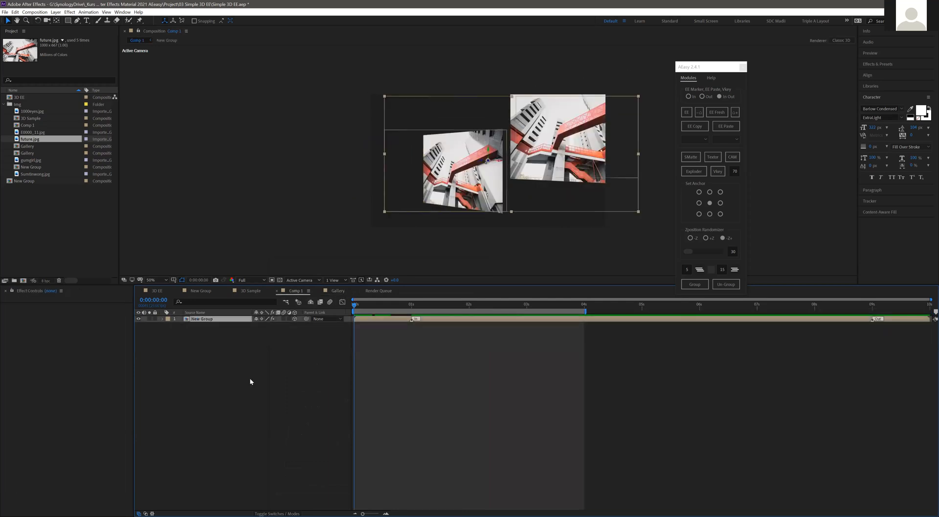
{"action": "key", "text": "ctrl+shift+z"}
{"action": "key", "text": "ctrl+shift+z"}
{"action": "key", "text": "ctrl+shift+z"}
{"action": "key", "text": "ctrl+shift+z"}
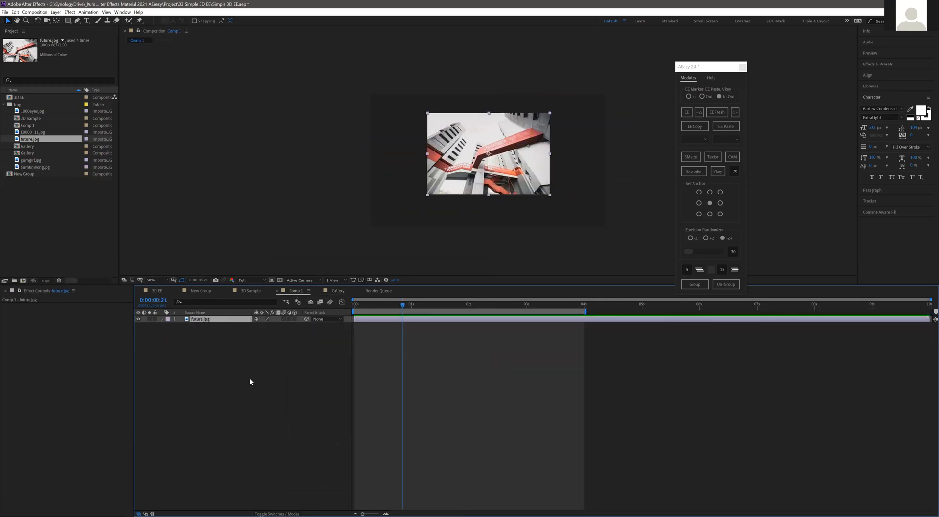
{"action": "key", "text": "ctrl+z"}
{"action": "key", "text": "ctrl+z"}
{"action": "key", "text": "ctrl+z"}
{"action": "key", "text": "ctrl+z"}
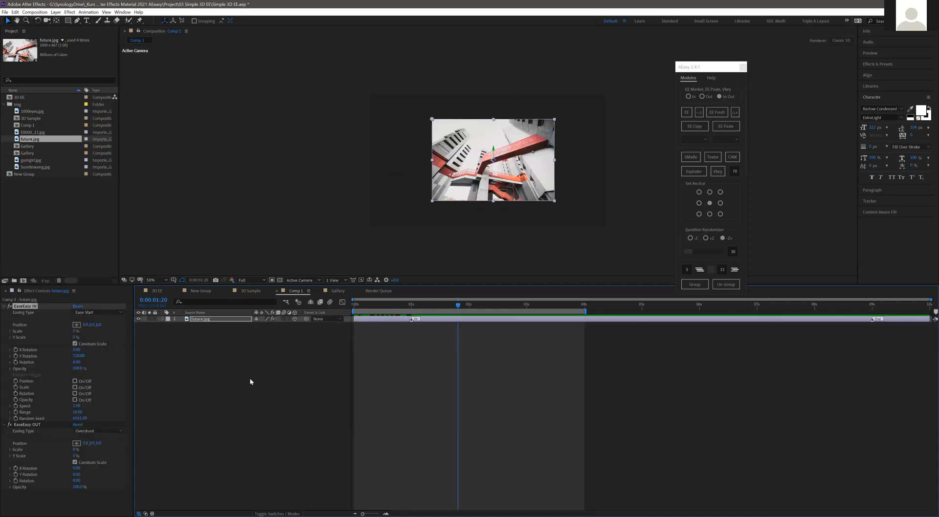
{"action": "key", "text": "ctrl+z"}
{"action": "key", "text": "ctrl+z"}
{"action": "key", "text": "ctrl+z"}
{"action": "key", "text": "ctrl+z"}
{"action": "key", "text": "ctrl+z"}
{"action": "key", "text": "ctrl+z"}
{"action": "key", "text": "ctrl+z"}
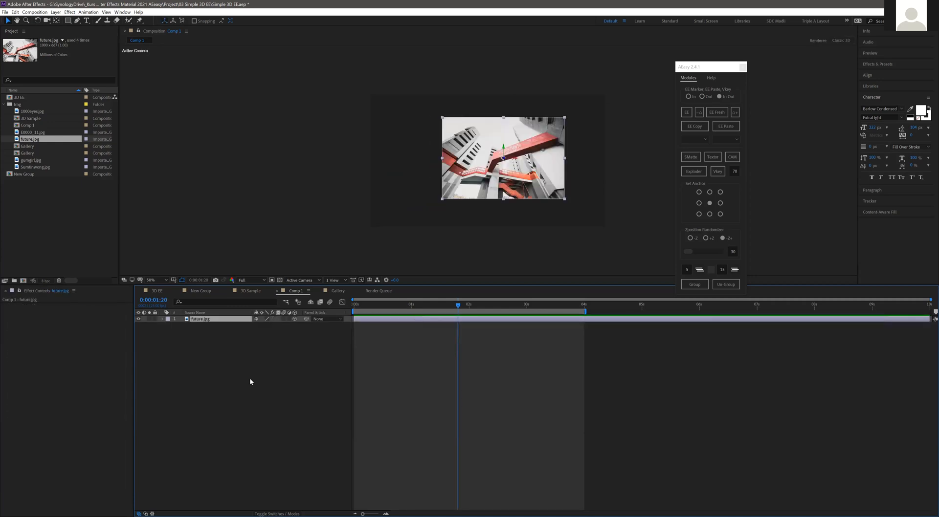
{"action": "key", "text": "ctrl+z"}
{"action": "key", "text": "ctrl+z"}
{"action": "key", "text": "ctrl+z"}
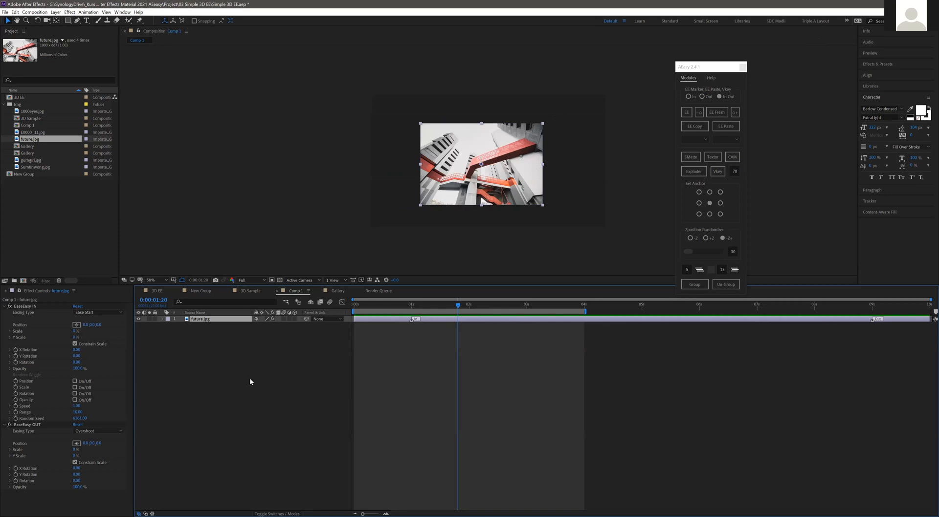
{"action": "key", "text": "ctrl+z"}
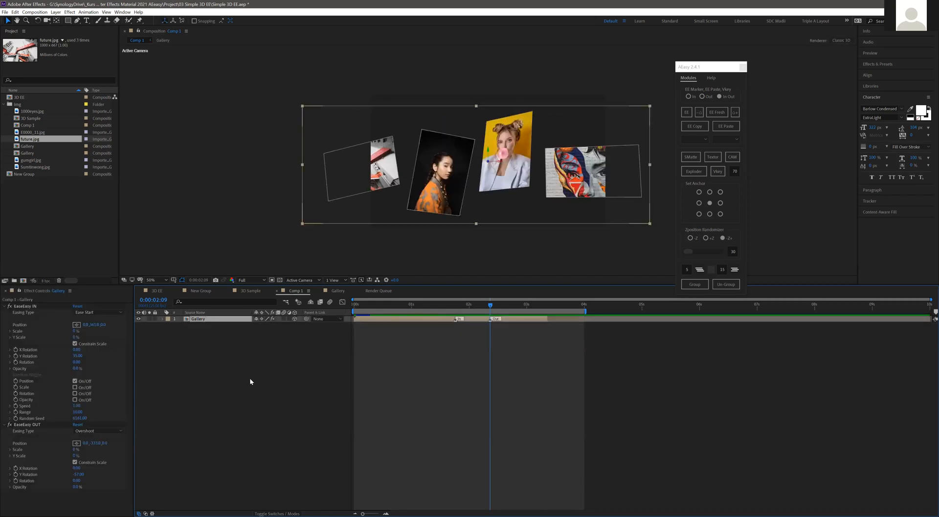
{"action": "key", "text": "ctrl+z"}
{"action": "key", "text": "ctrl+z"}
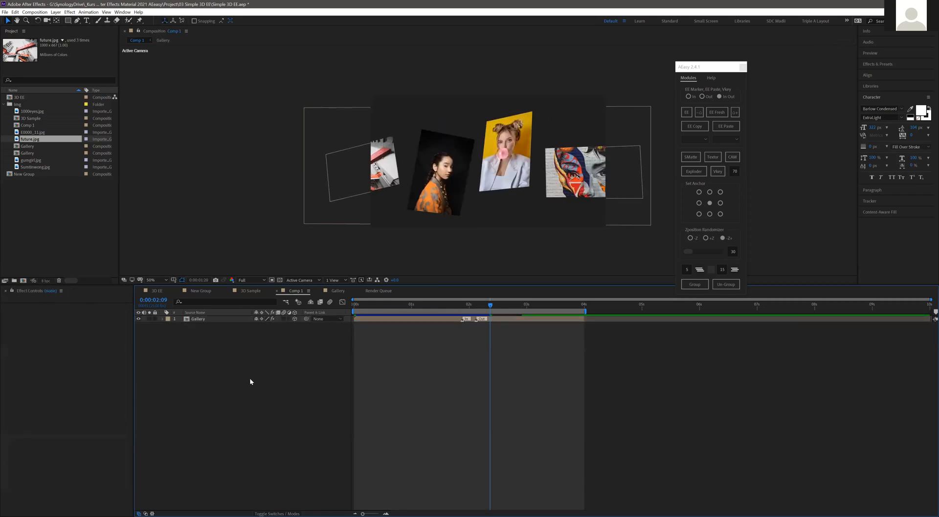
{"action": "key", "text": "ctrl+shift+z"}
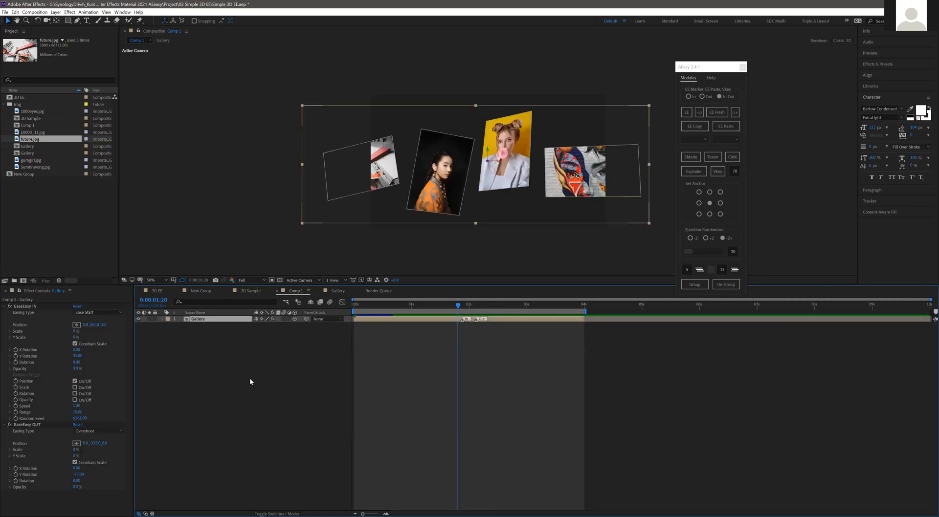